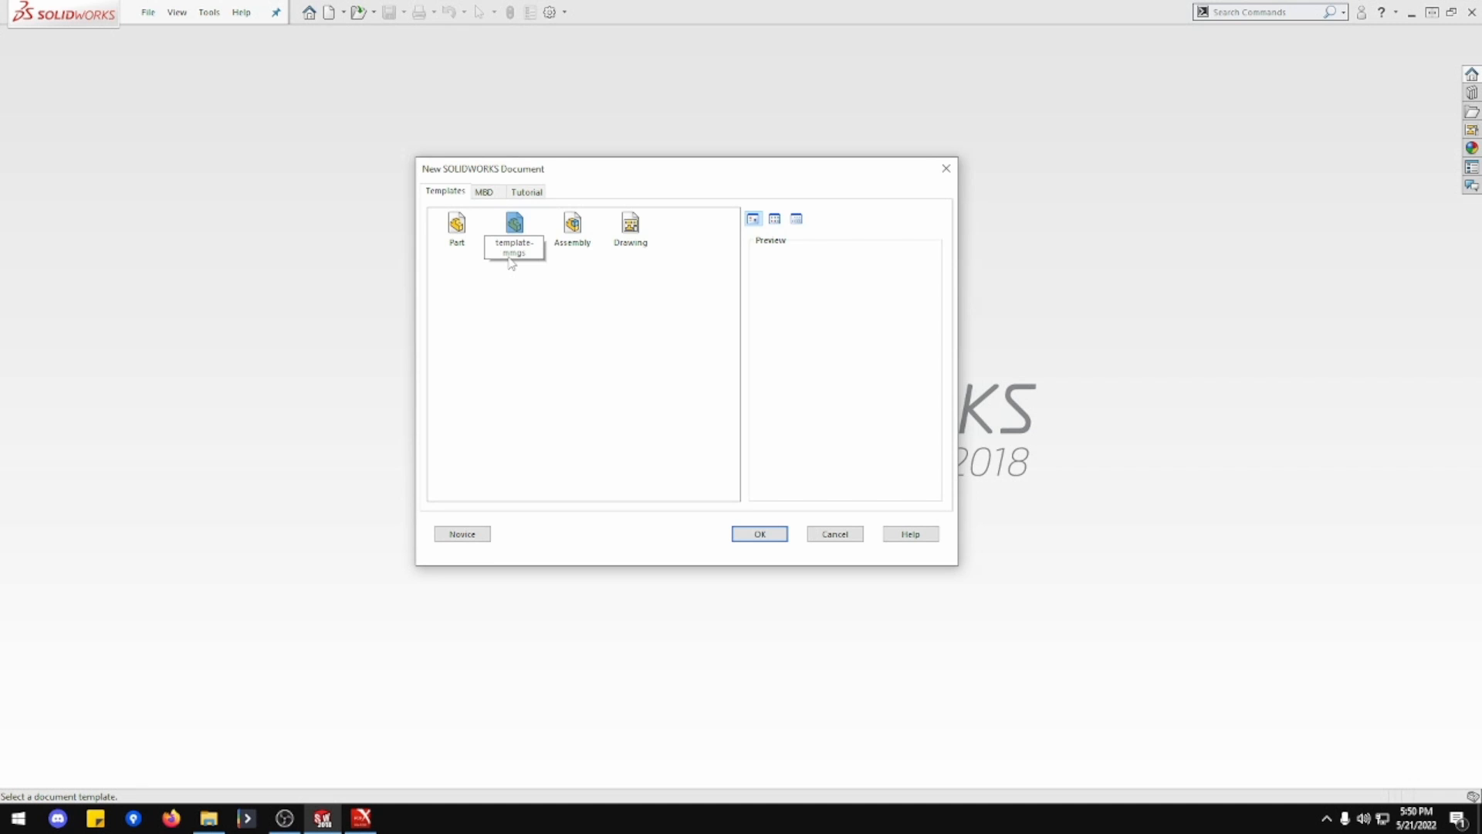
- Create a new part from the MMGS template and start a sketch on the Right Plane
{"action": "left_click", "coordinate": [510, 255]}
{"action": "double_click", "coordinate": [515, 226]}
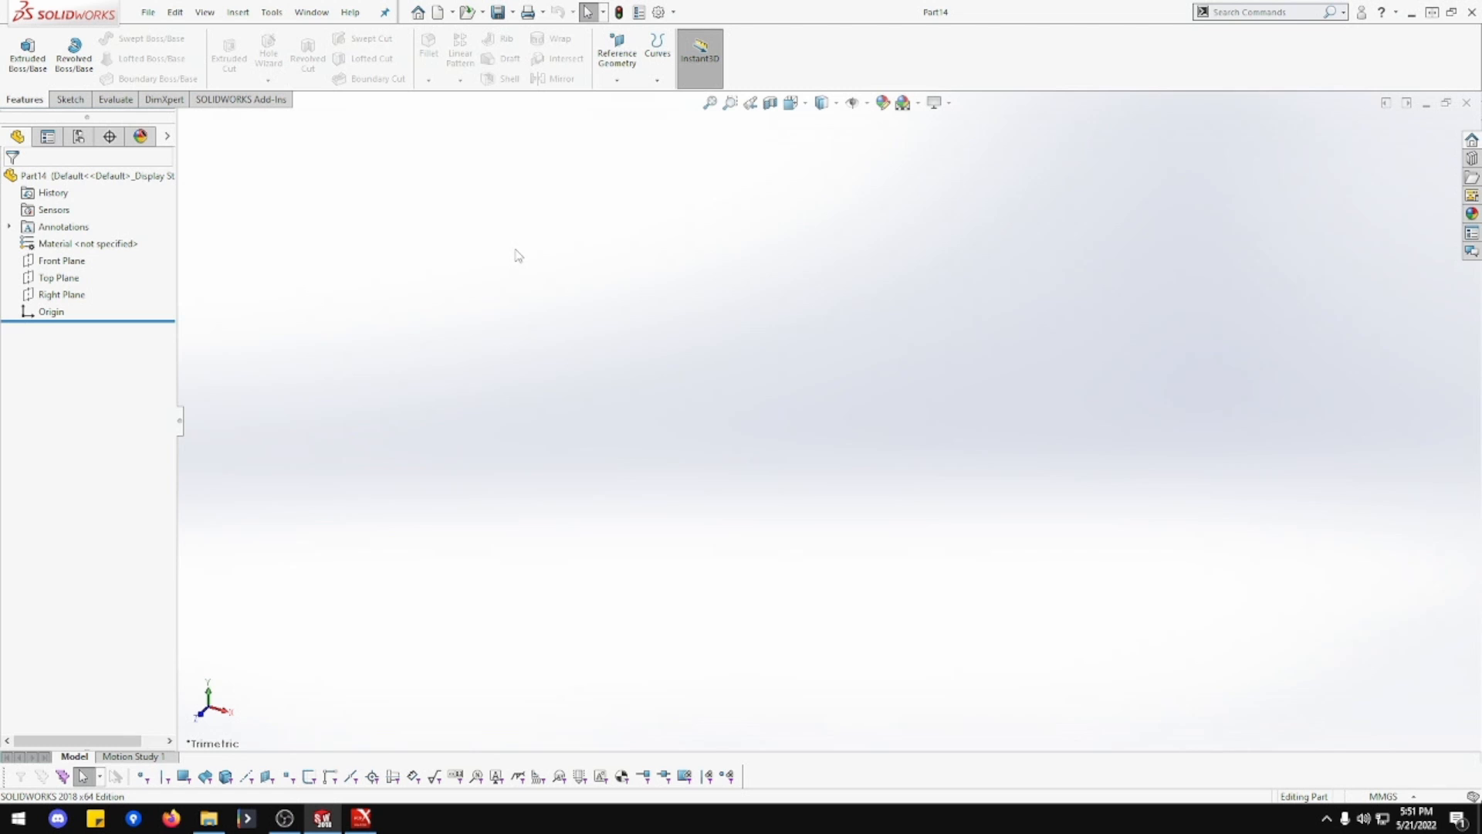
{"action": "right_click", "coordinate": [87, 296]}
{"action": "left_click", "coordinate": [134, 300]}
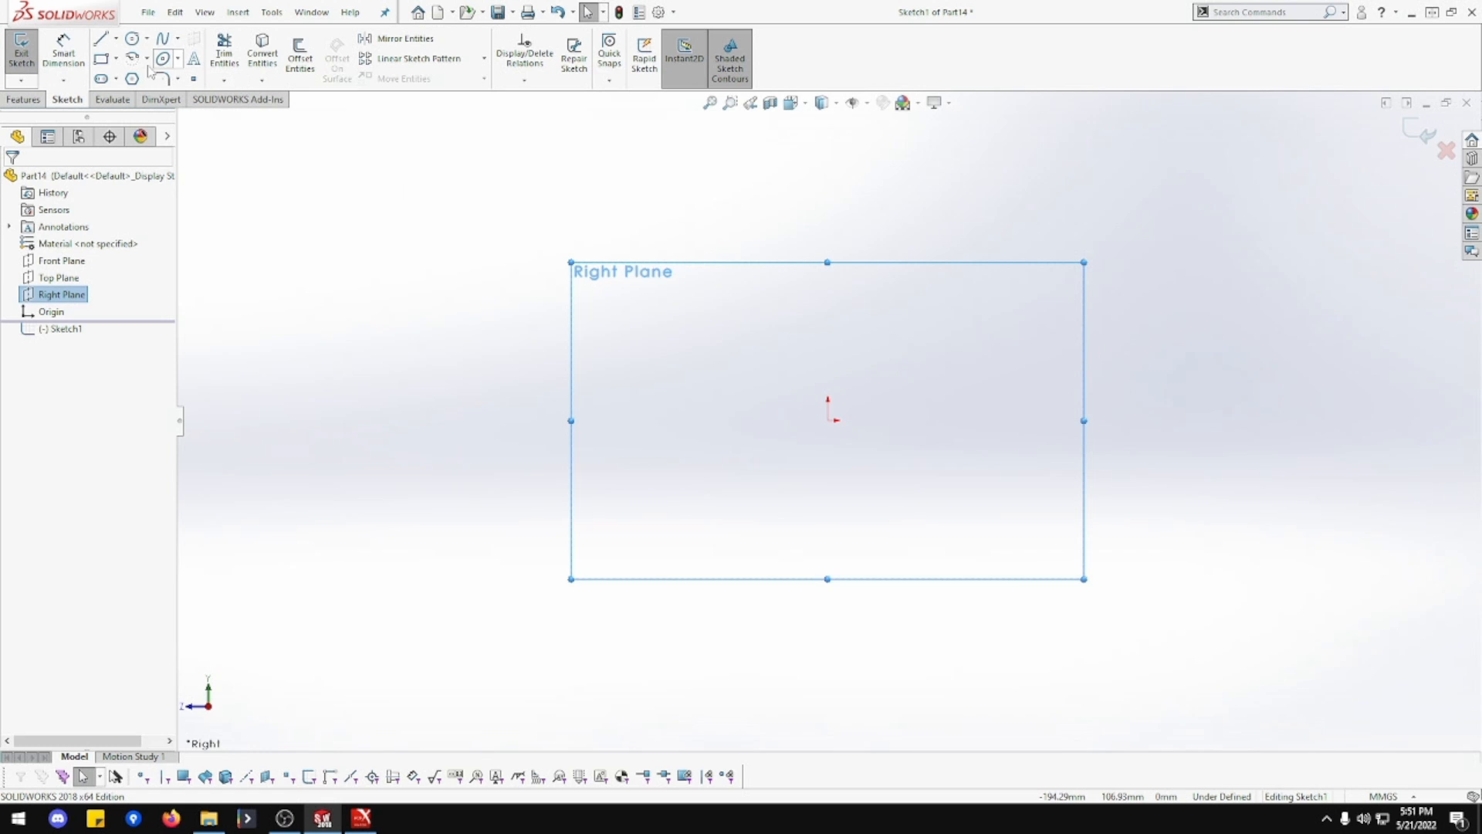
- Sketch a corner rectangle about 120 by 73 mm, extending down and left from the origin
{"action": "left_click", "coordinate": [106, 66]}
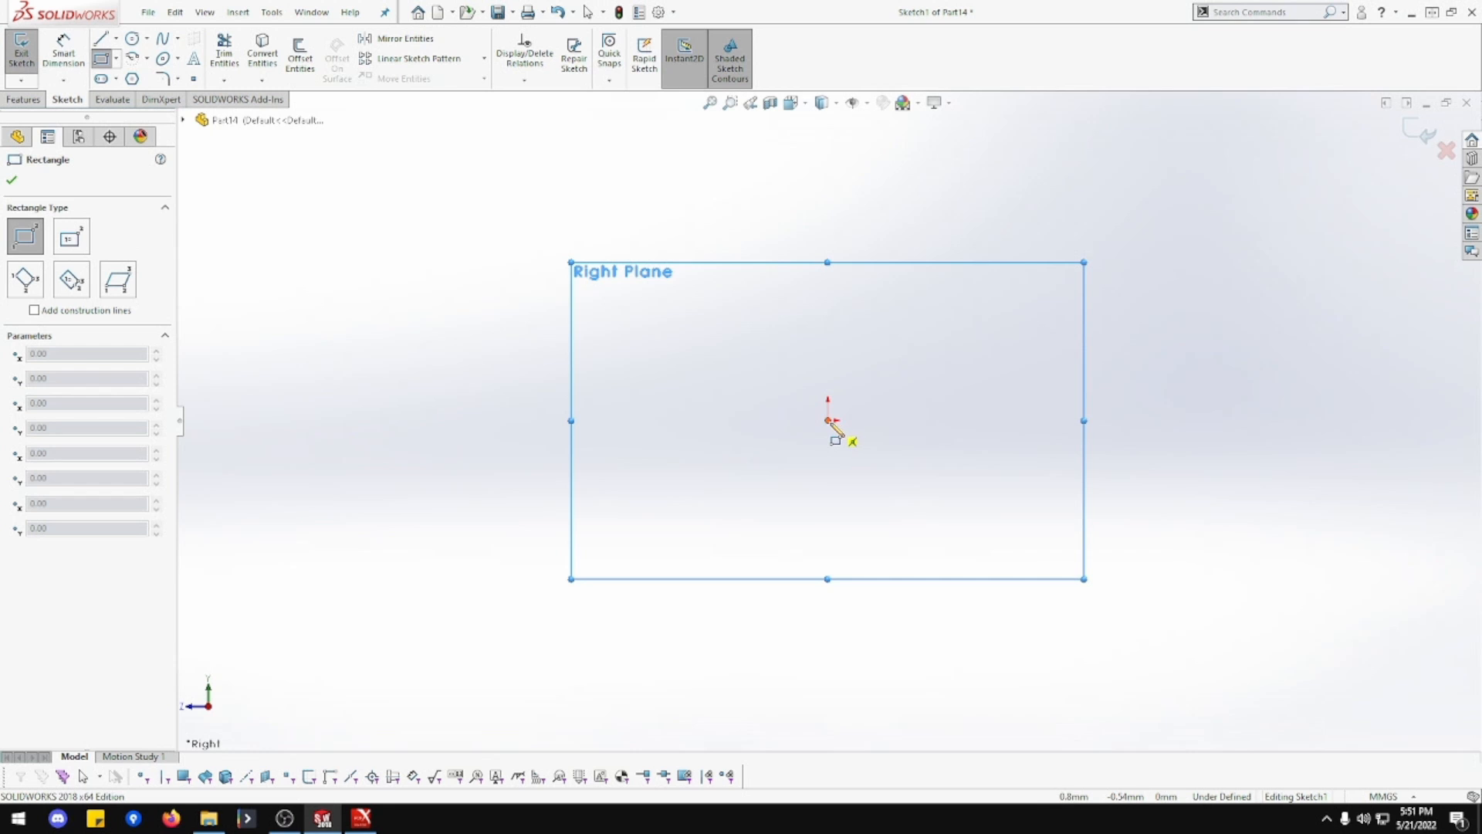
{"action": "left_click", "coordinate": [828, 422]}
{"action": "left_click", "coordinate": [483, 631]}
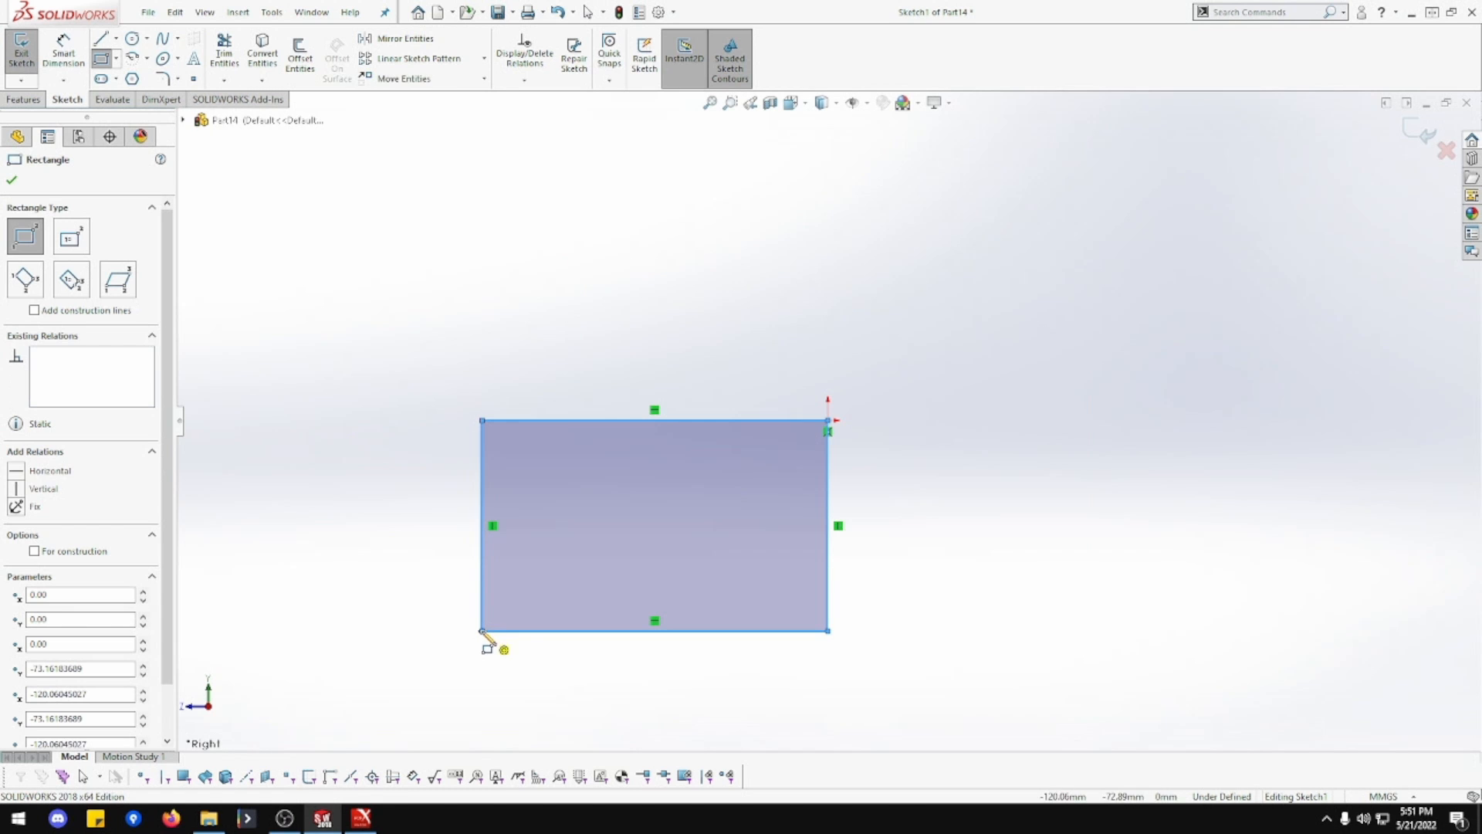
- Dimension the rectangle's top edge at 146 mm
{"action": "left_click", "coordinate": [63, 54]}
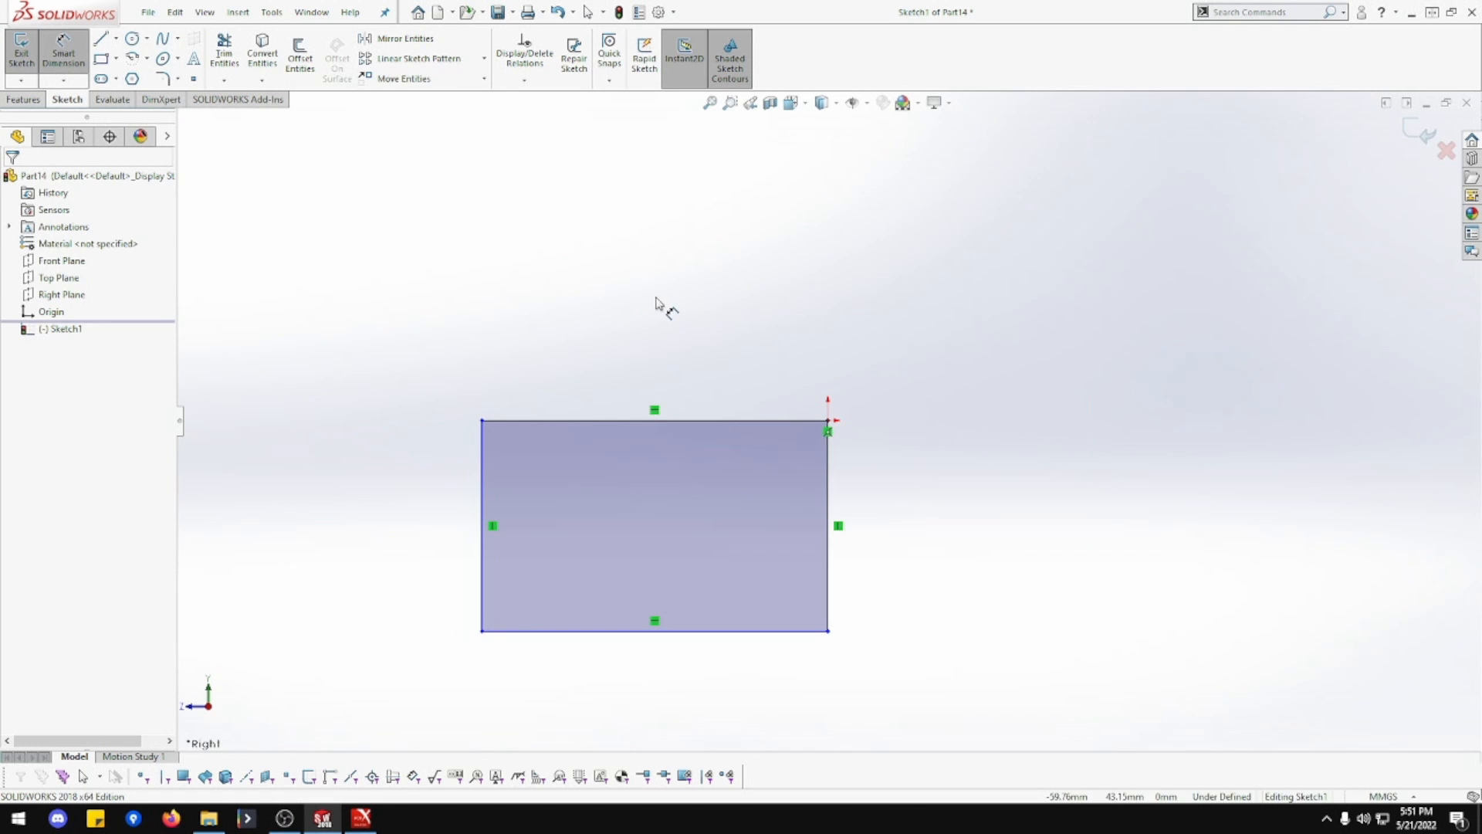
{"action": "left_click", "coordinate": [700, 422]}
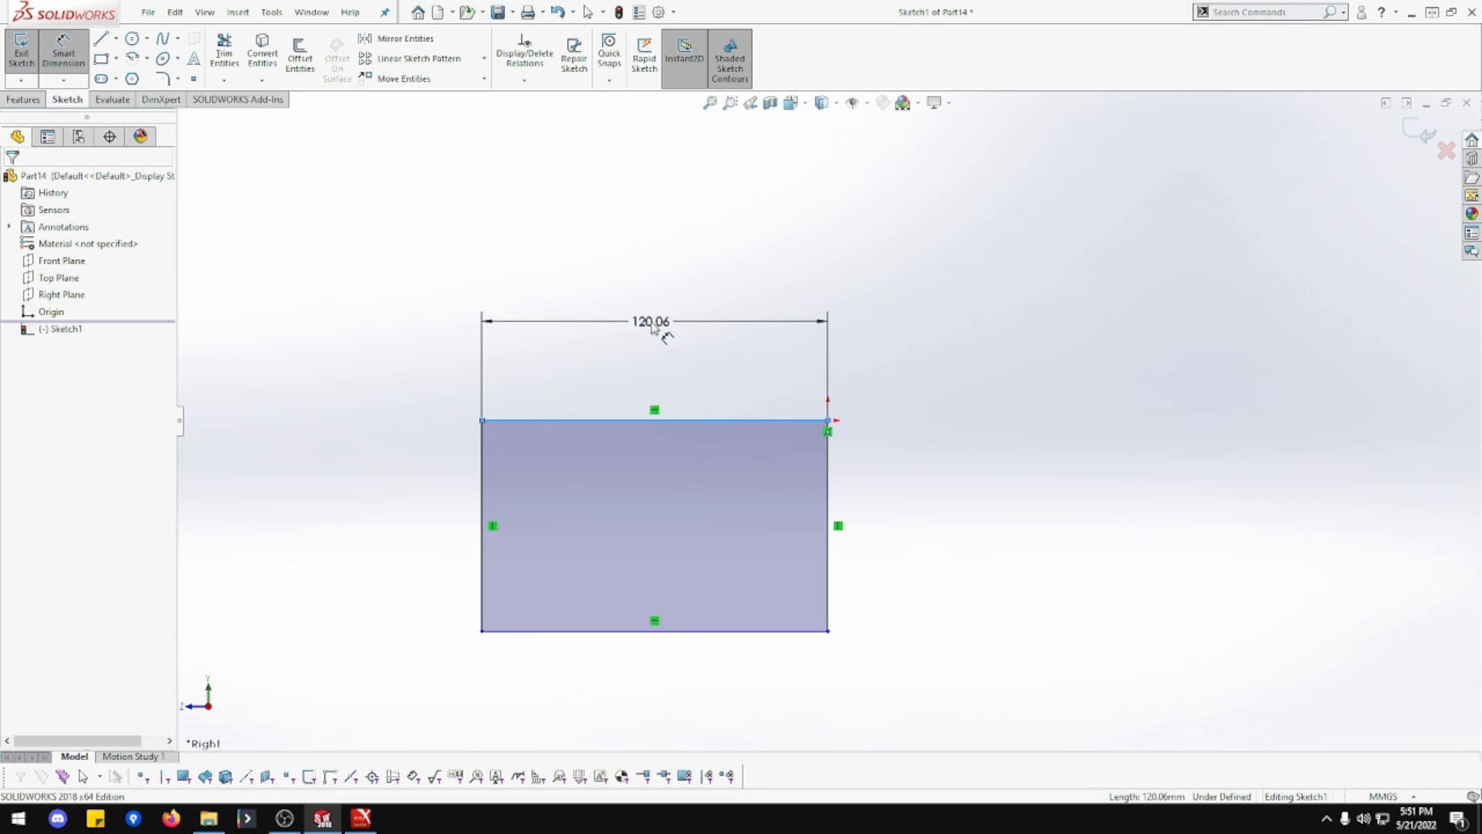
{"action": "left_click", "coordinate": [654, 327]}
{"action": "type", "text": "146"}
{"action": "key", "text": "Return"}
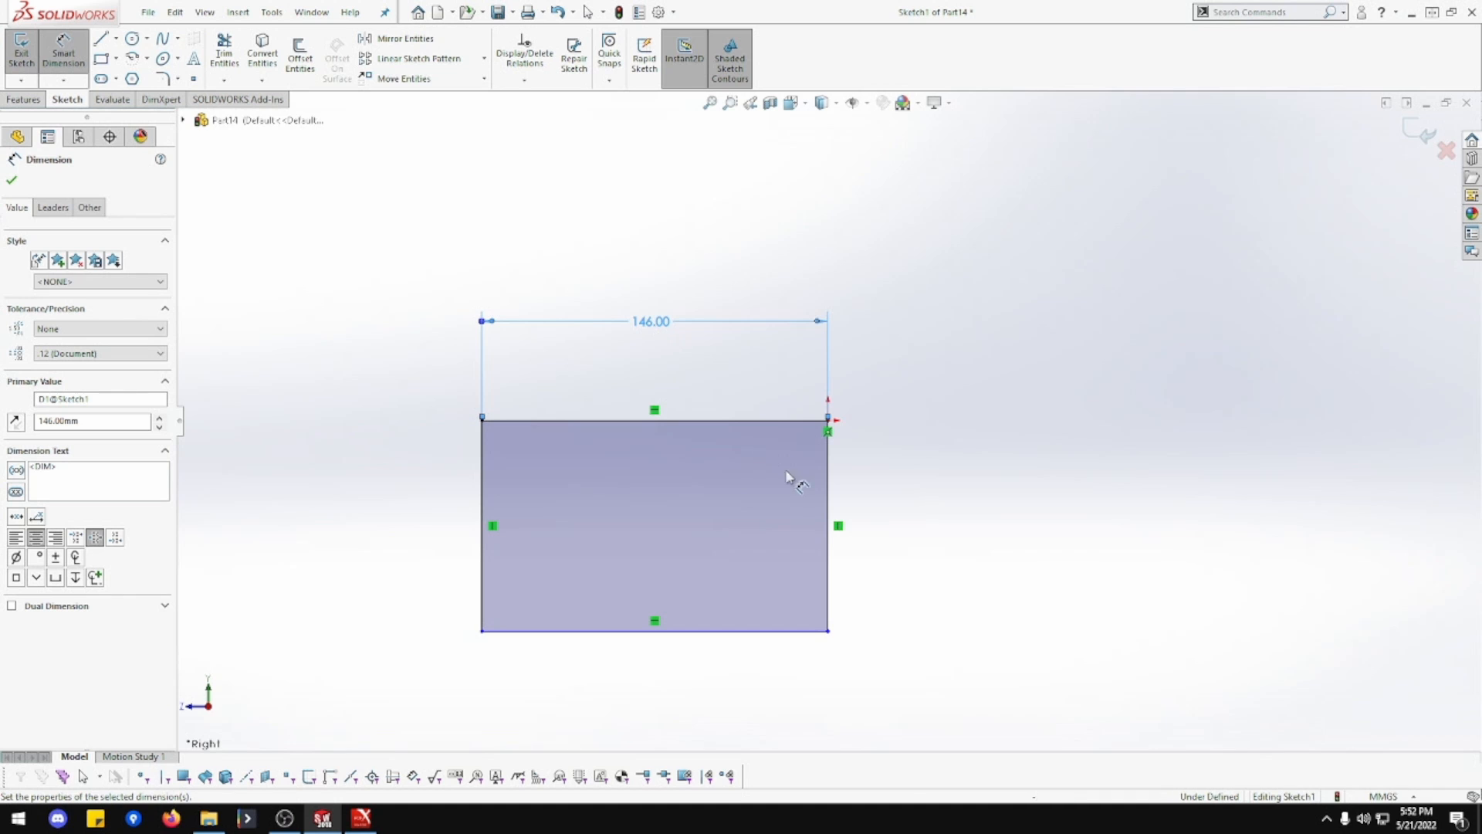
- Dimension the rectangle's height as 76+13 mm and move both dimensions closer to the rectangle
{"action": "left_click", "coordinate": [829, 503]}
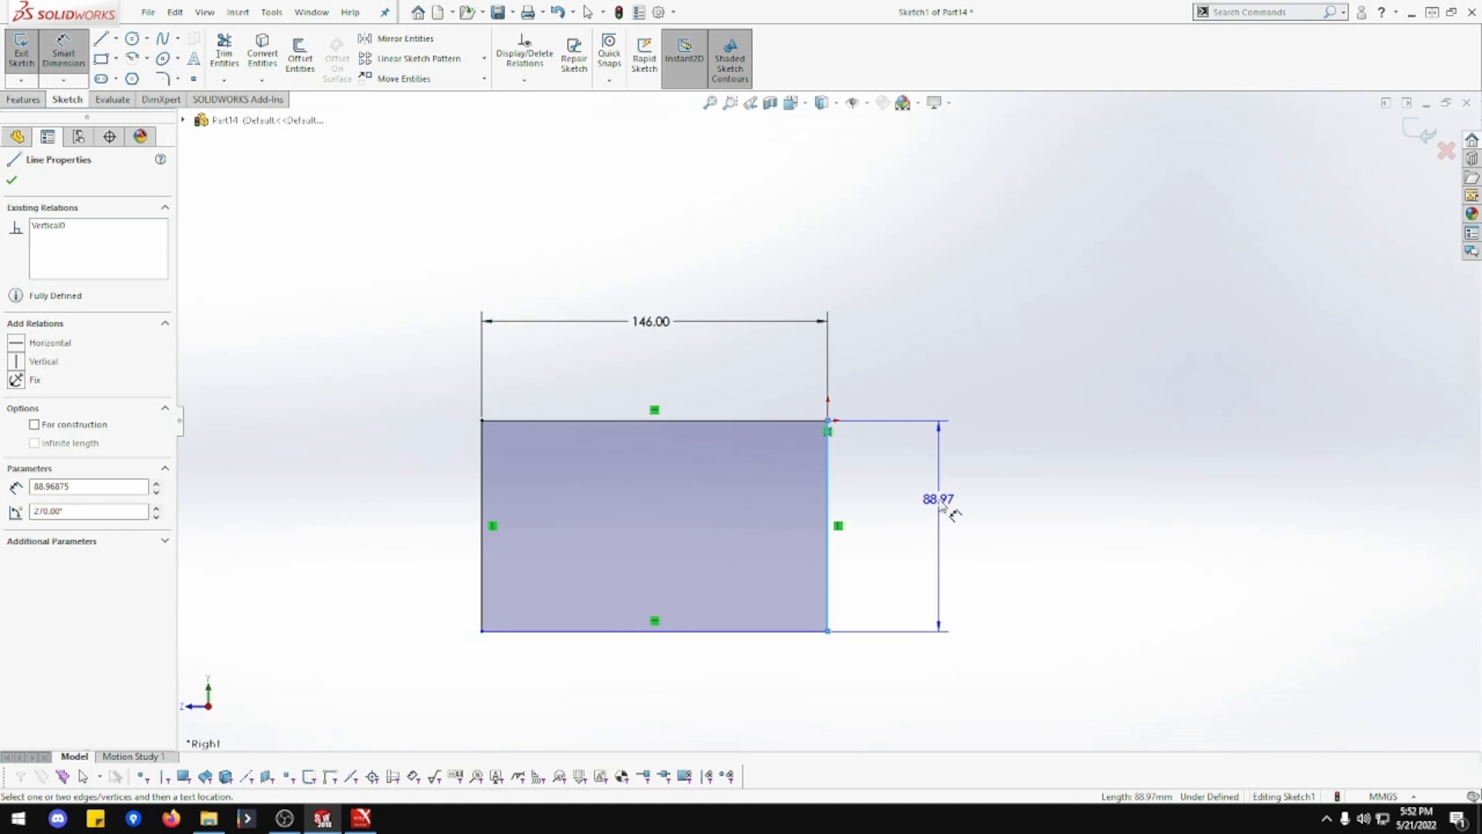
{"action": "left_click", "coordinate": [942, 503]}
{"action": "type", "text": "76"}
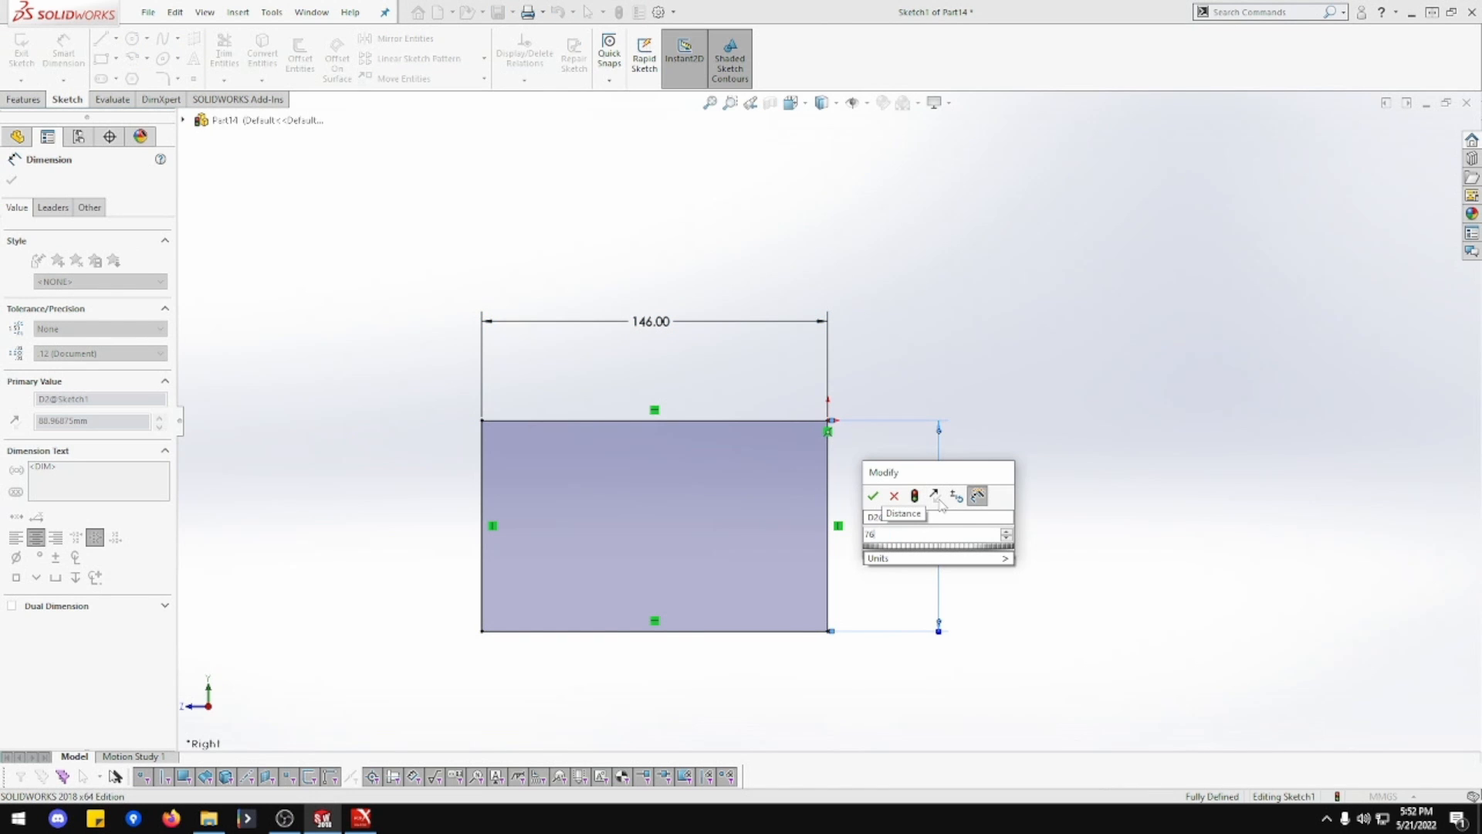
{"action": "type", "text": "+13"}
{"action": "key", "text": "Return"}
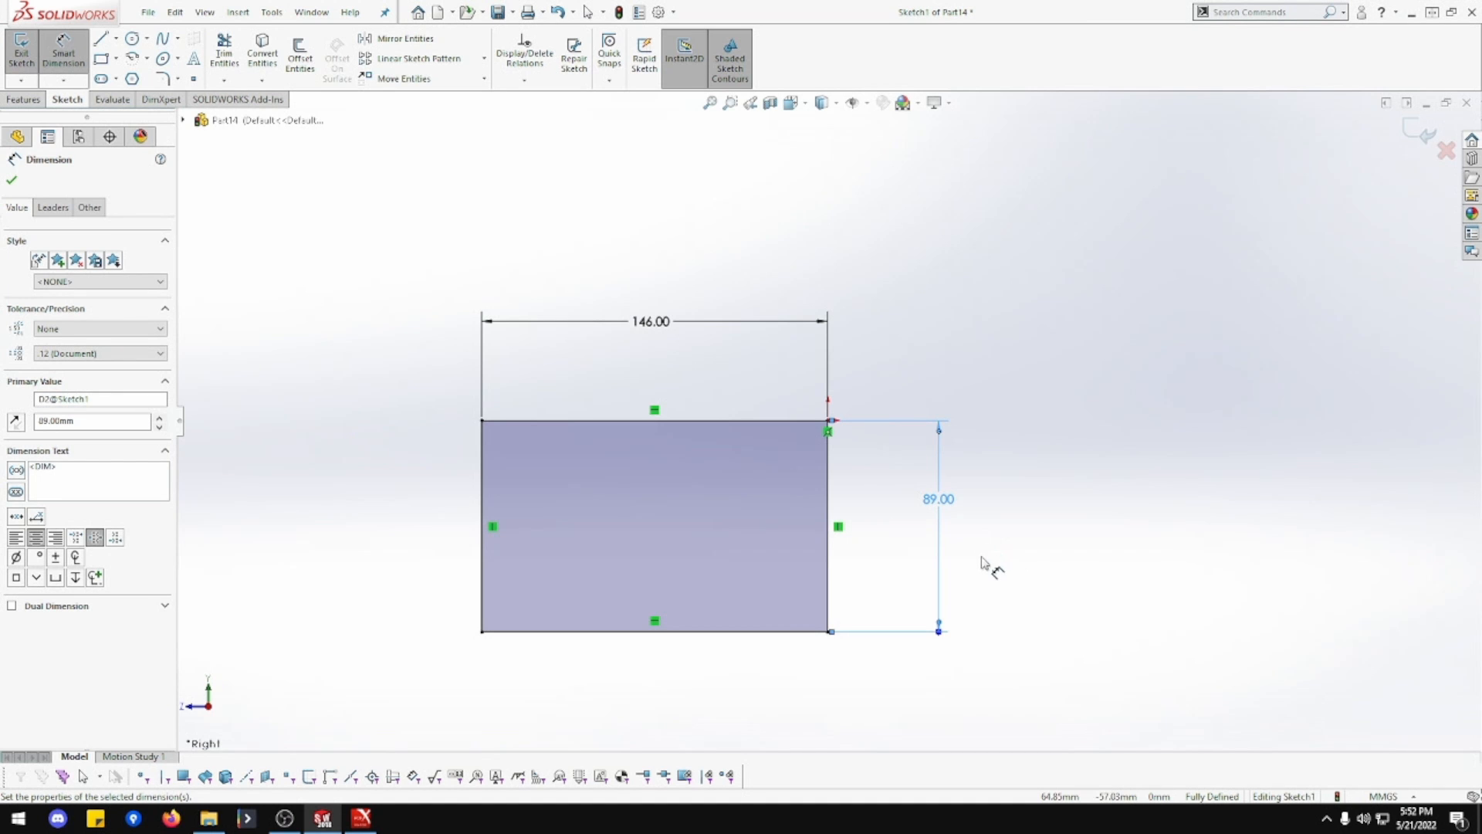
{"action": "left_click_drag", "start_coordinate": [705, 330], "coordinate": [705, 382]}
{"action": "left_click_drag", "start_coordinate": [929, 510], "coordinate": [880, 501]}
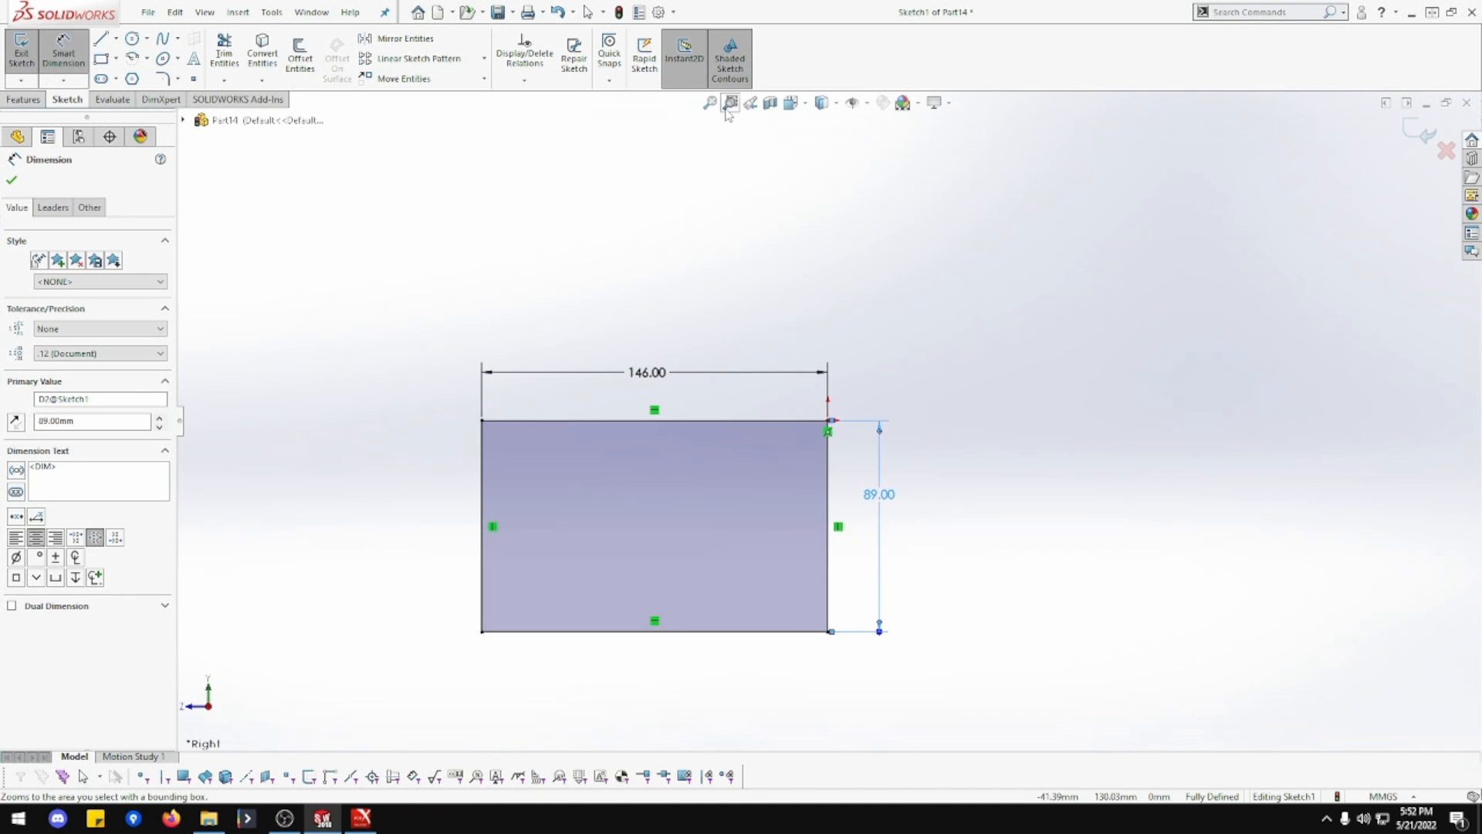
{"action": "key", "text": "f"}
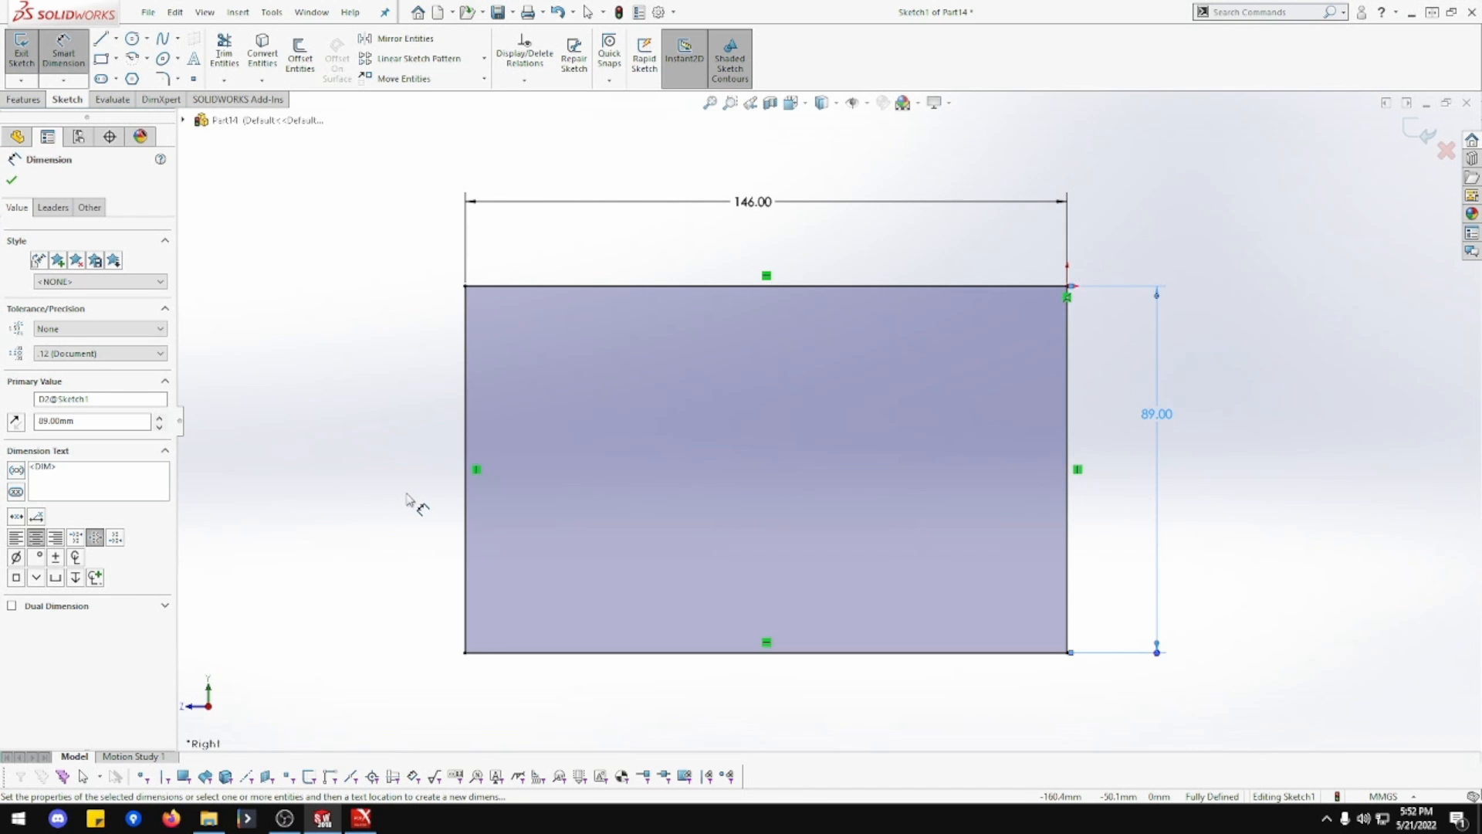
- Sketch two separate diagonal lines, one about 45 mm from the rectangle's top-left corner and one running toward its lower-right corner, deleting the short segment between them
{"action": "left_click", "coordinate": [102, 38]}
{"action": "mouse_move", "coordinate": [466, 287]}
{"action": "left_mouse_down"}
{"action": "mouse_move", "coordinate": [556, 430]}
{"action": "mouse_move", "coordinate": [554, 451]}
{"action": "left_mouse_up"}
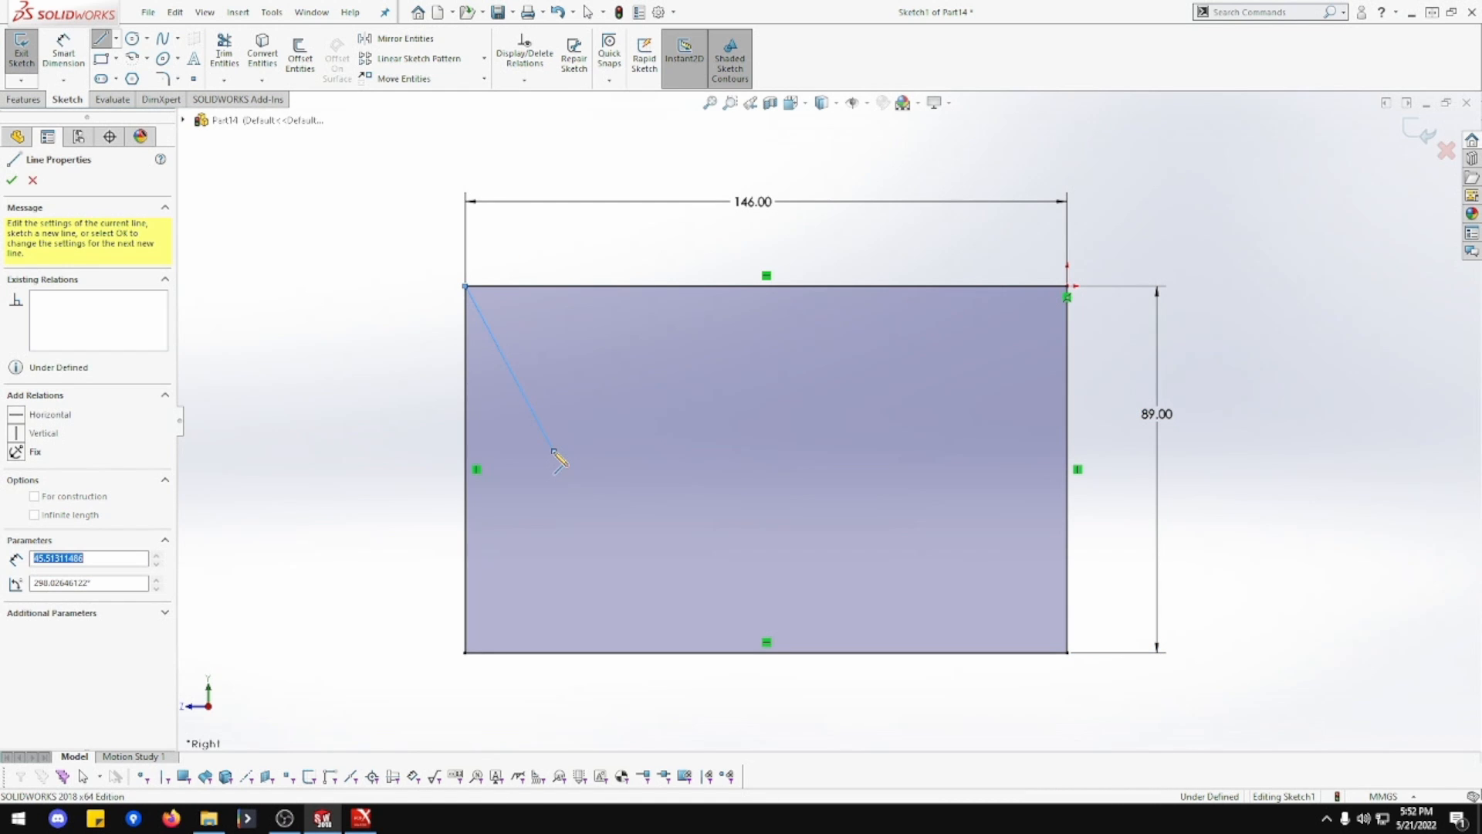
{"action": "left_click", "coordinate": [592, 468]}
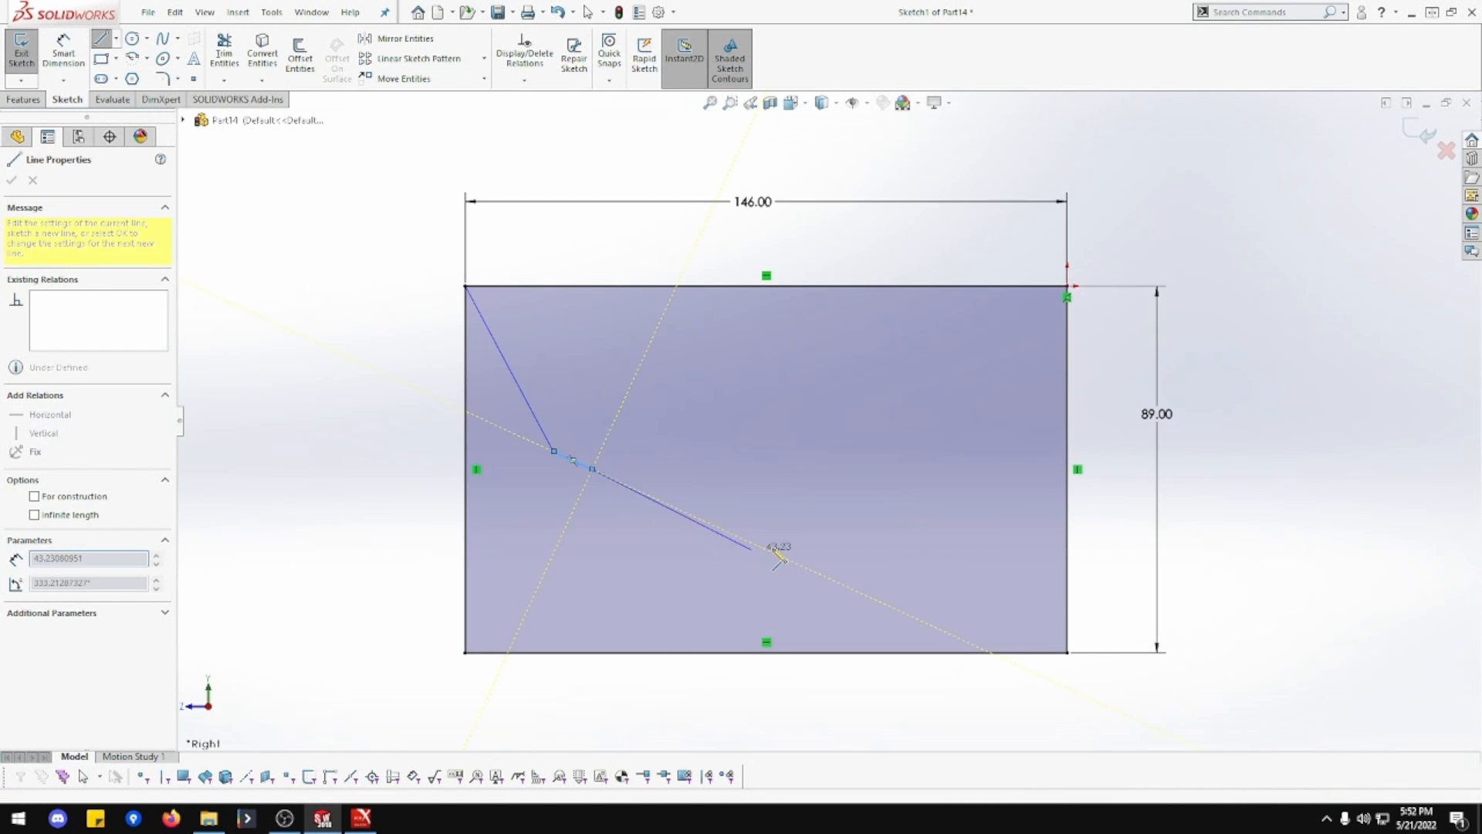
{"action": "double_click", "coordinate": [955, 627]}
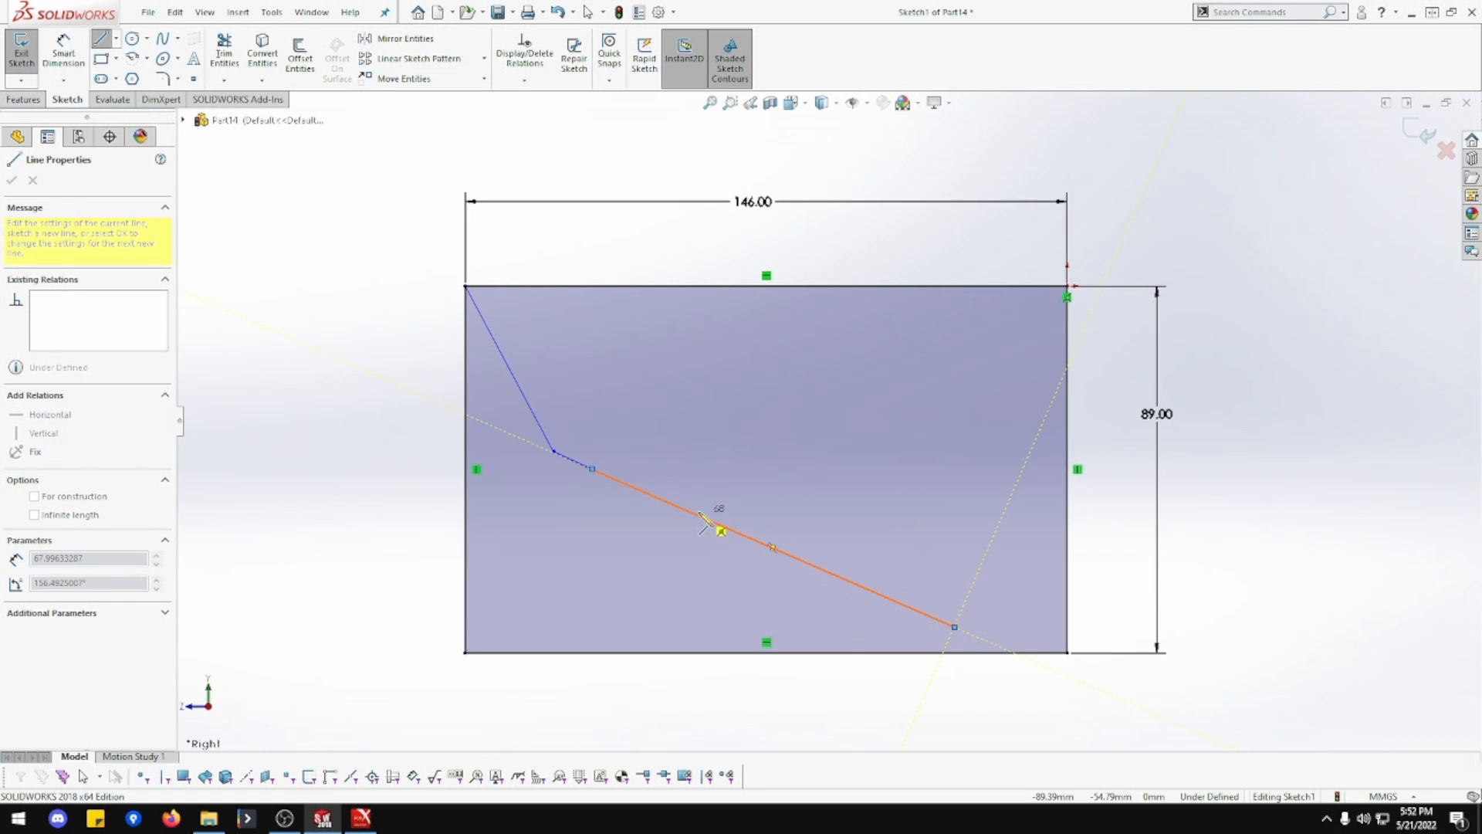
{"action": "key", "text": "Escape"}
{"action": "left_click", "coordinate": [575, 461]}
{"action": "key", "text": "Delete"}
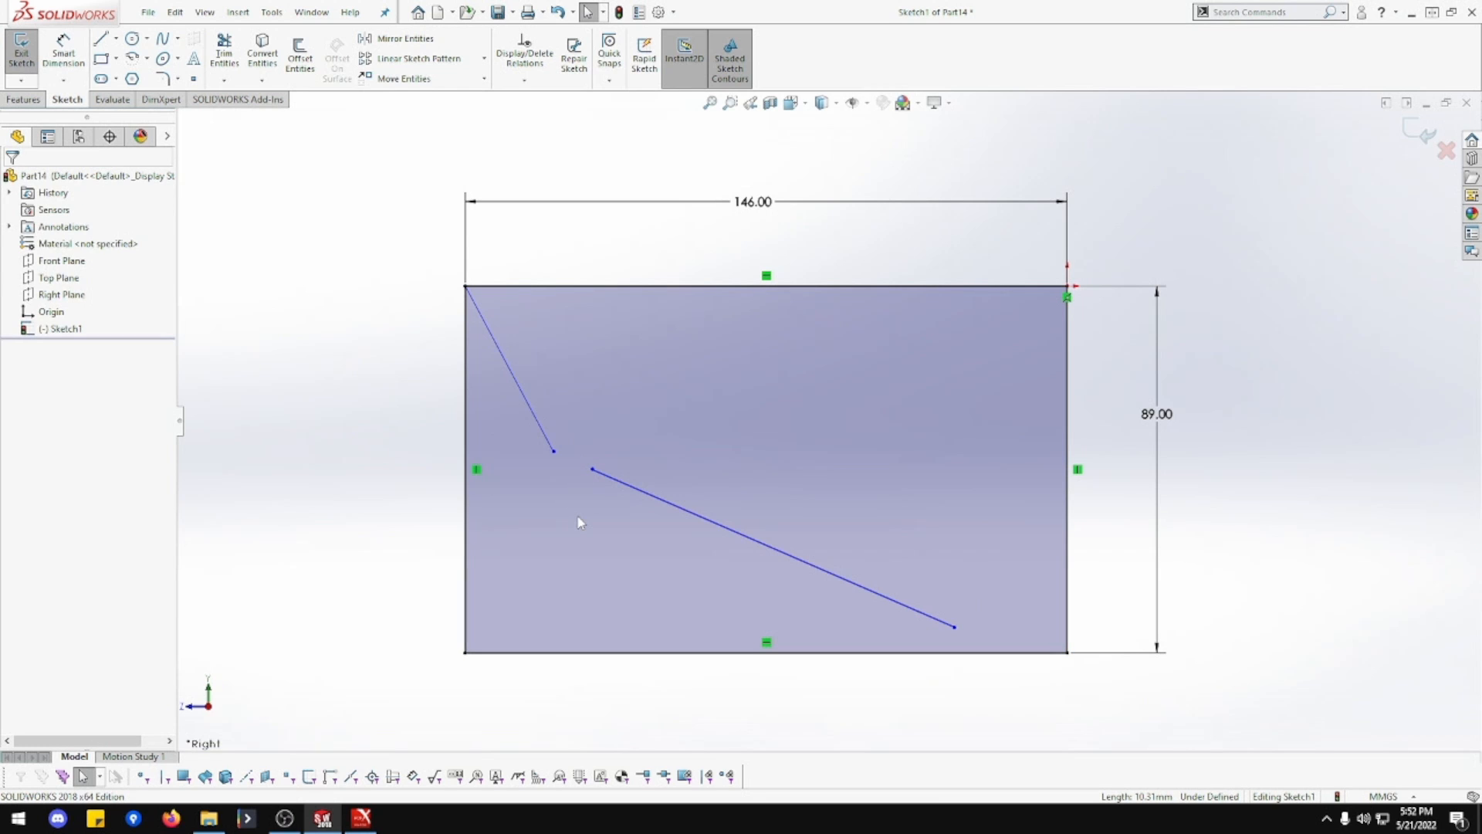
- Sketch two centre-point arcs above the long diagonal line, about 7.9 mm radius near its upper end and 7.5 mm near its lower end
{"action": "left_click", "coordinate": [137, 63]}
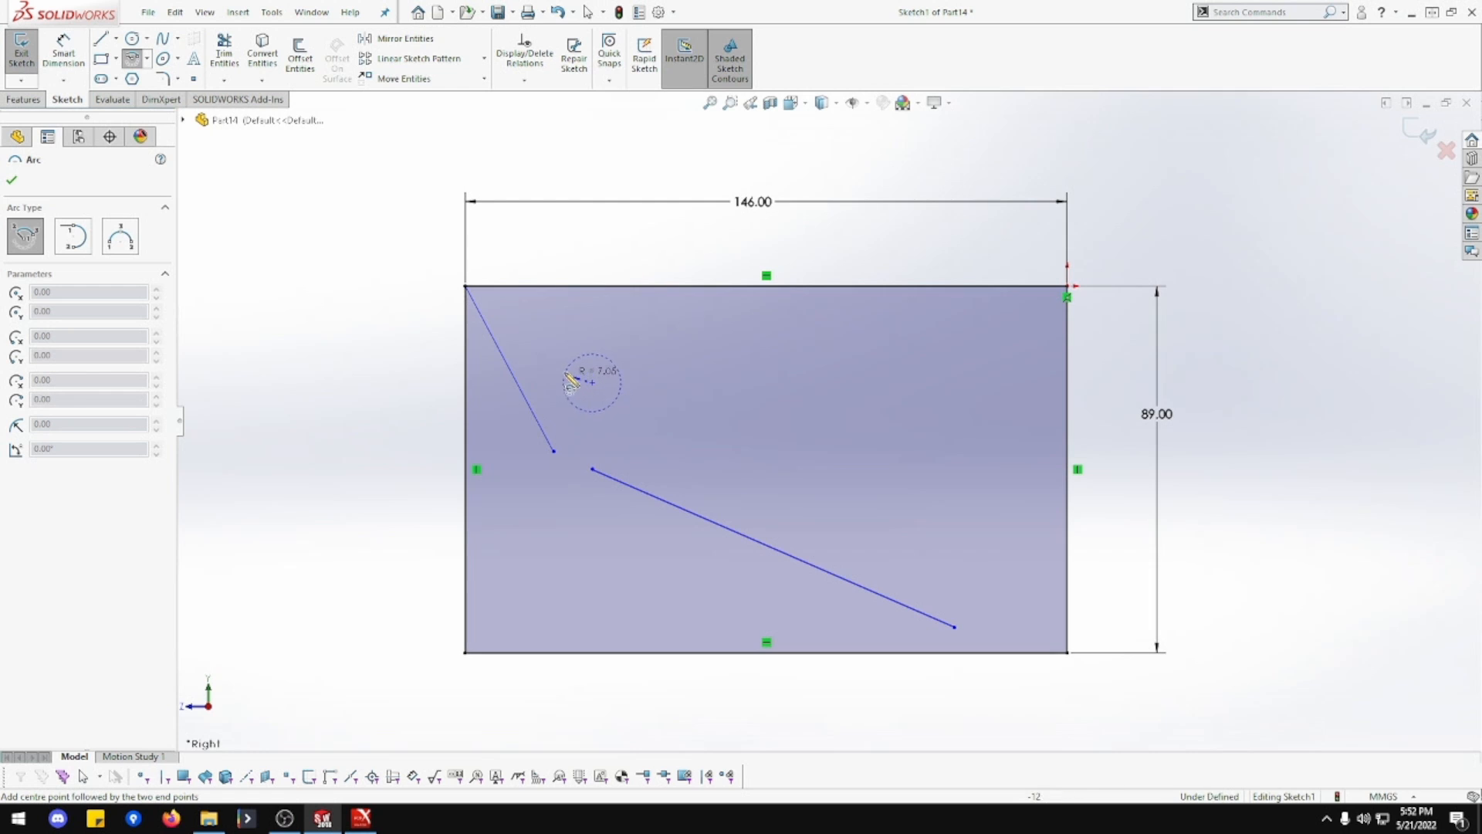
{"action": "left_click", "coordinate": [566, 363]}
{"action": "left_click", "coordinate": [623, 423]}
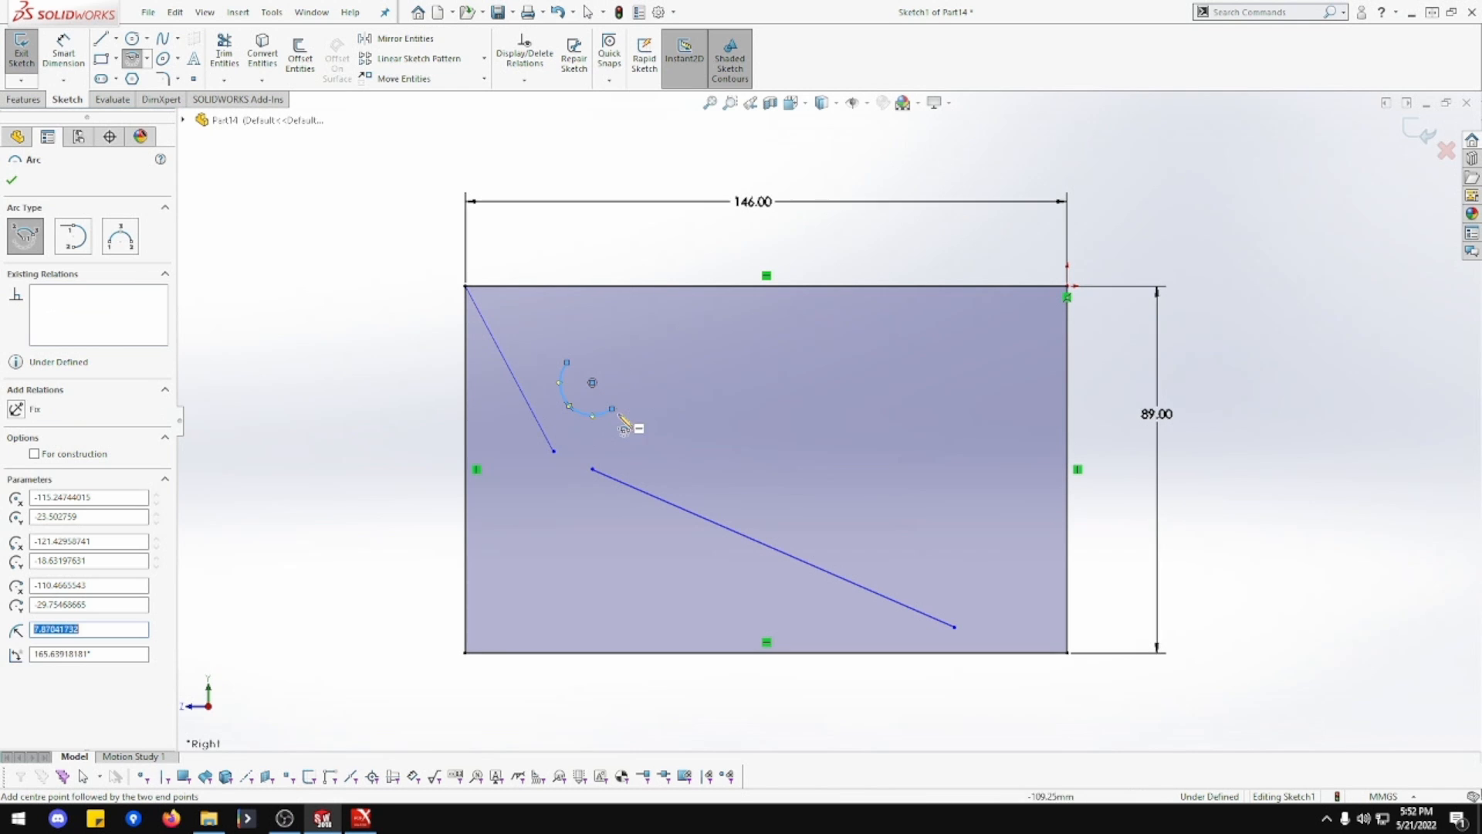
{"action": "left_click", "coordinate": [960, 525]}
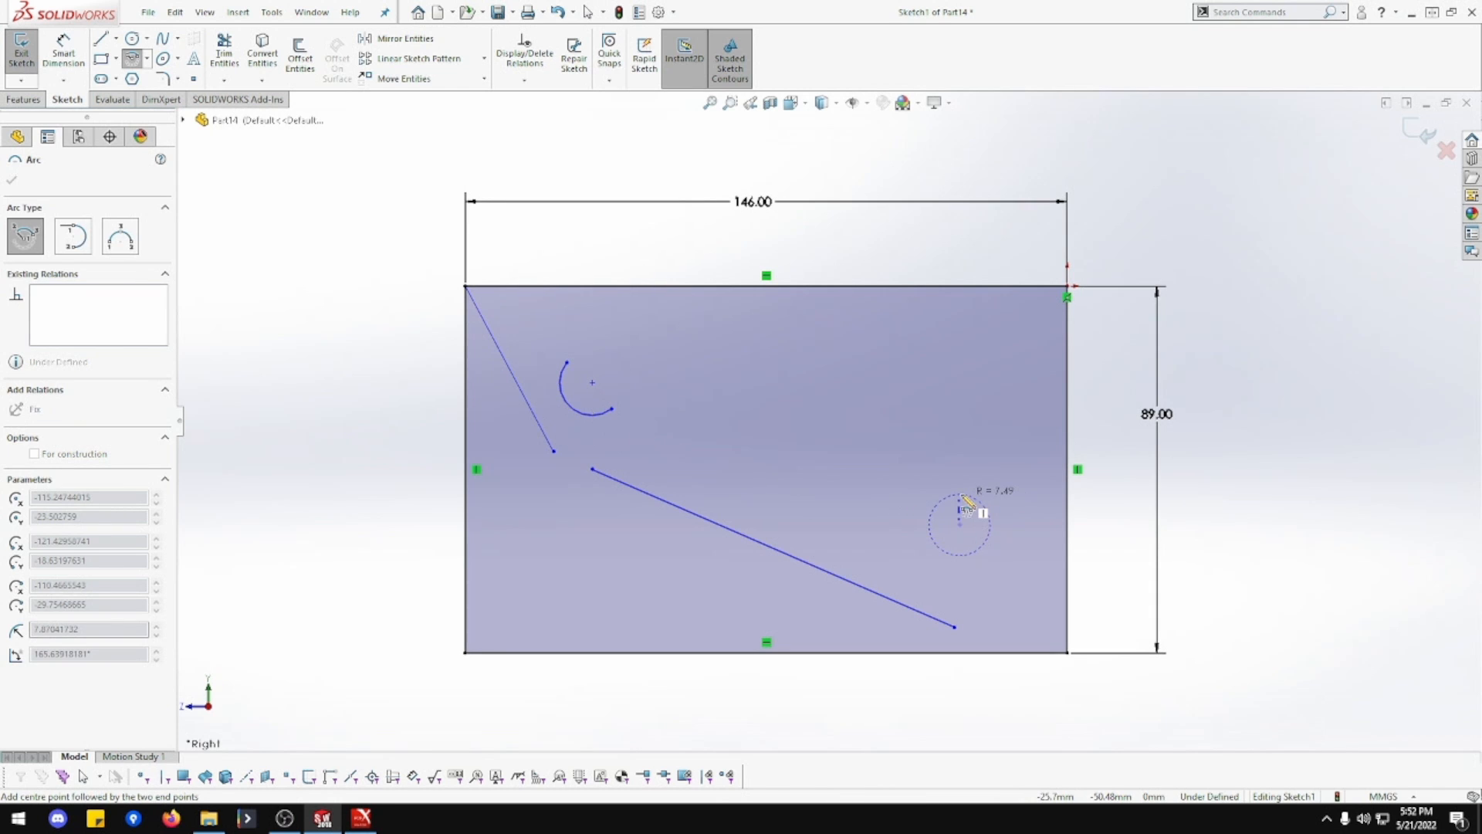
{"action": "left_click", "coordinate": [960, 494]}
{"action": "left_click", "coordinate": [931, 525]}
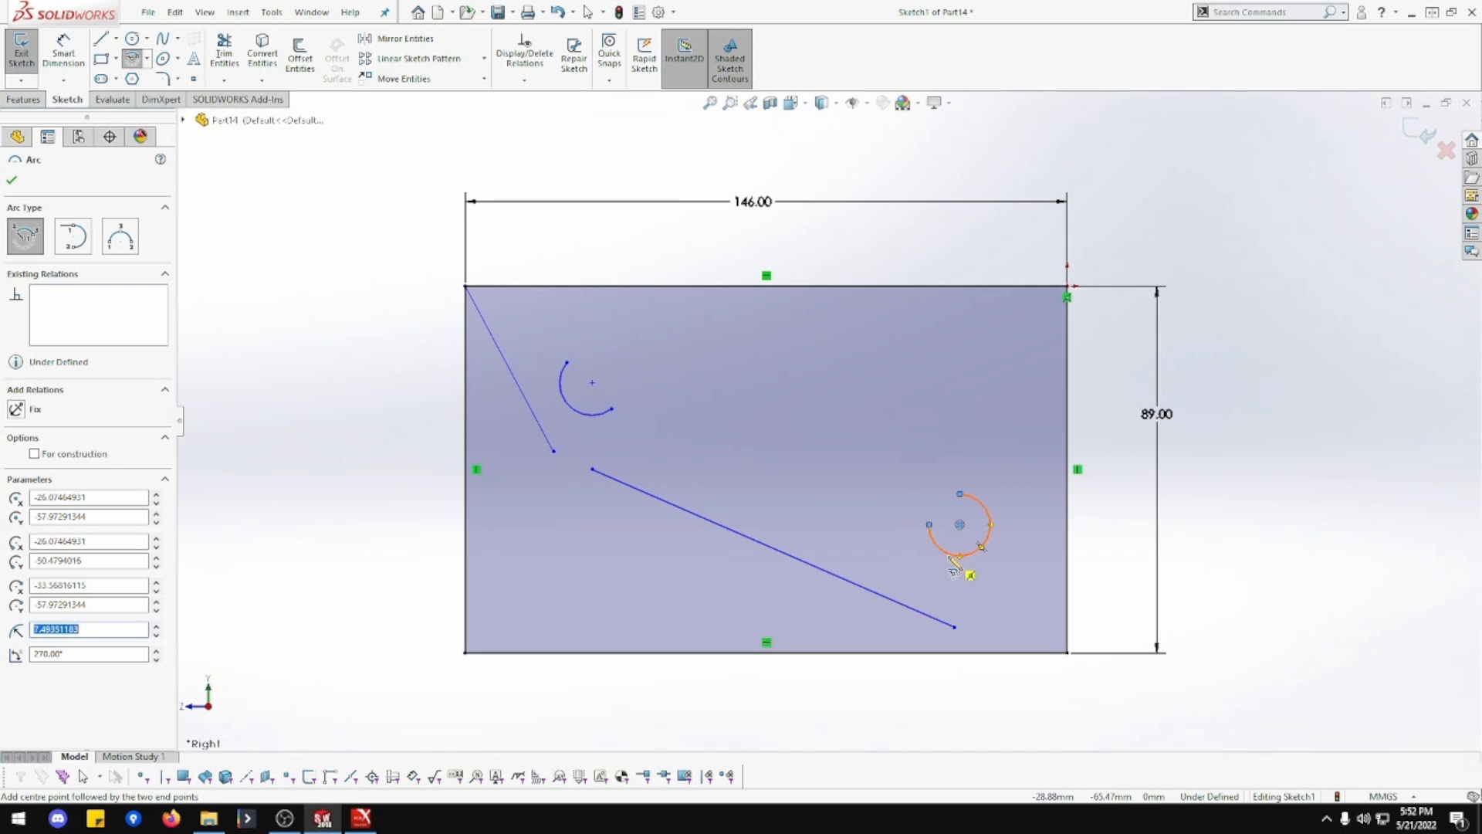
{"action": "key", "text": "Escape"}
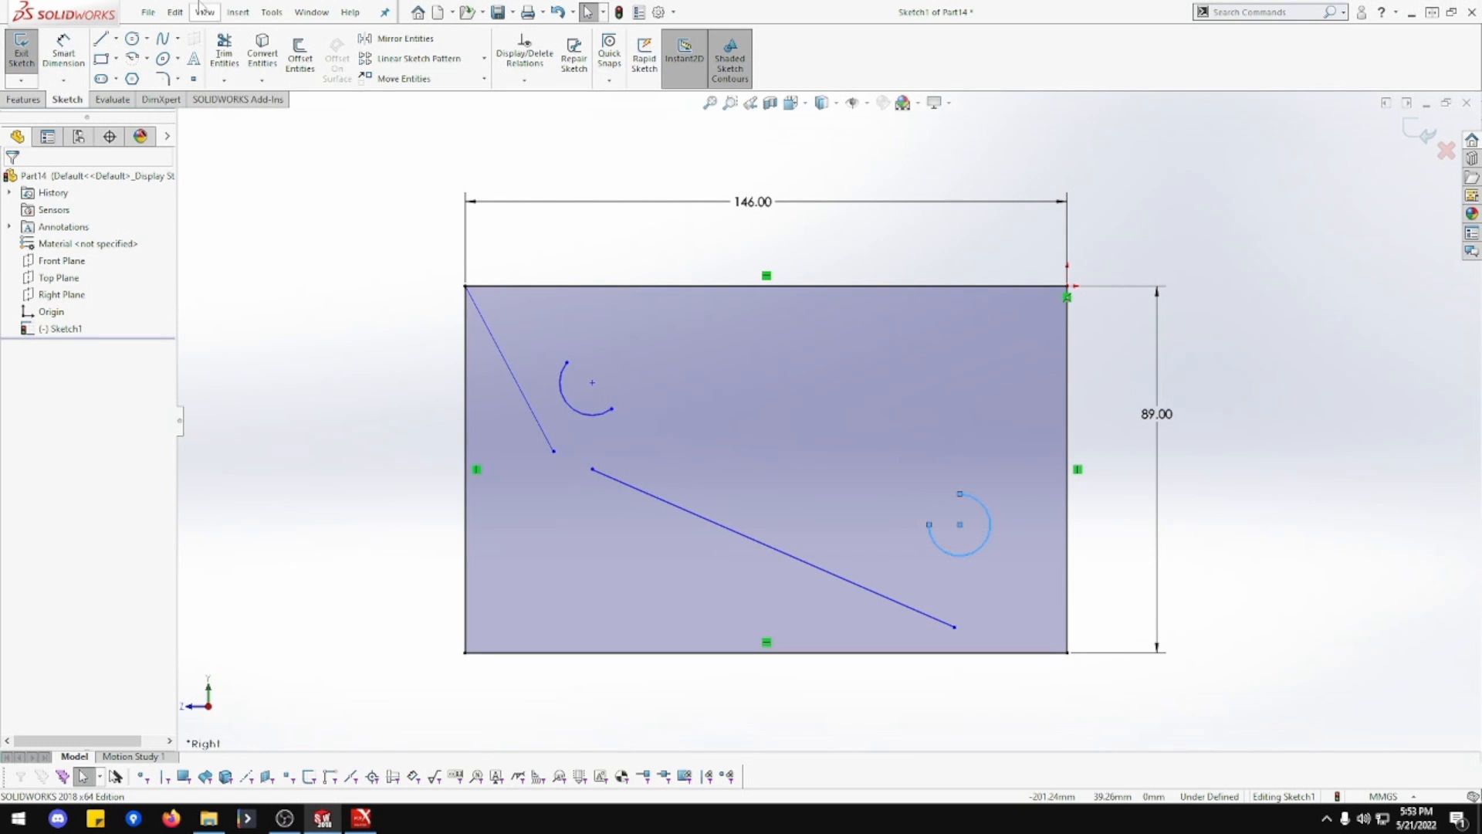
{"action": "left_click", "coordinate": [64, 55]}
{"action": "left_click", "coordinate": [967, 529]}
{"action": "left_click", "coordinate": [967, 532]}
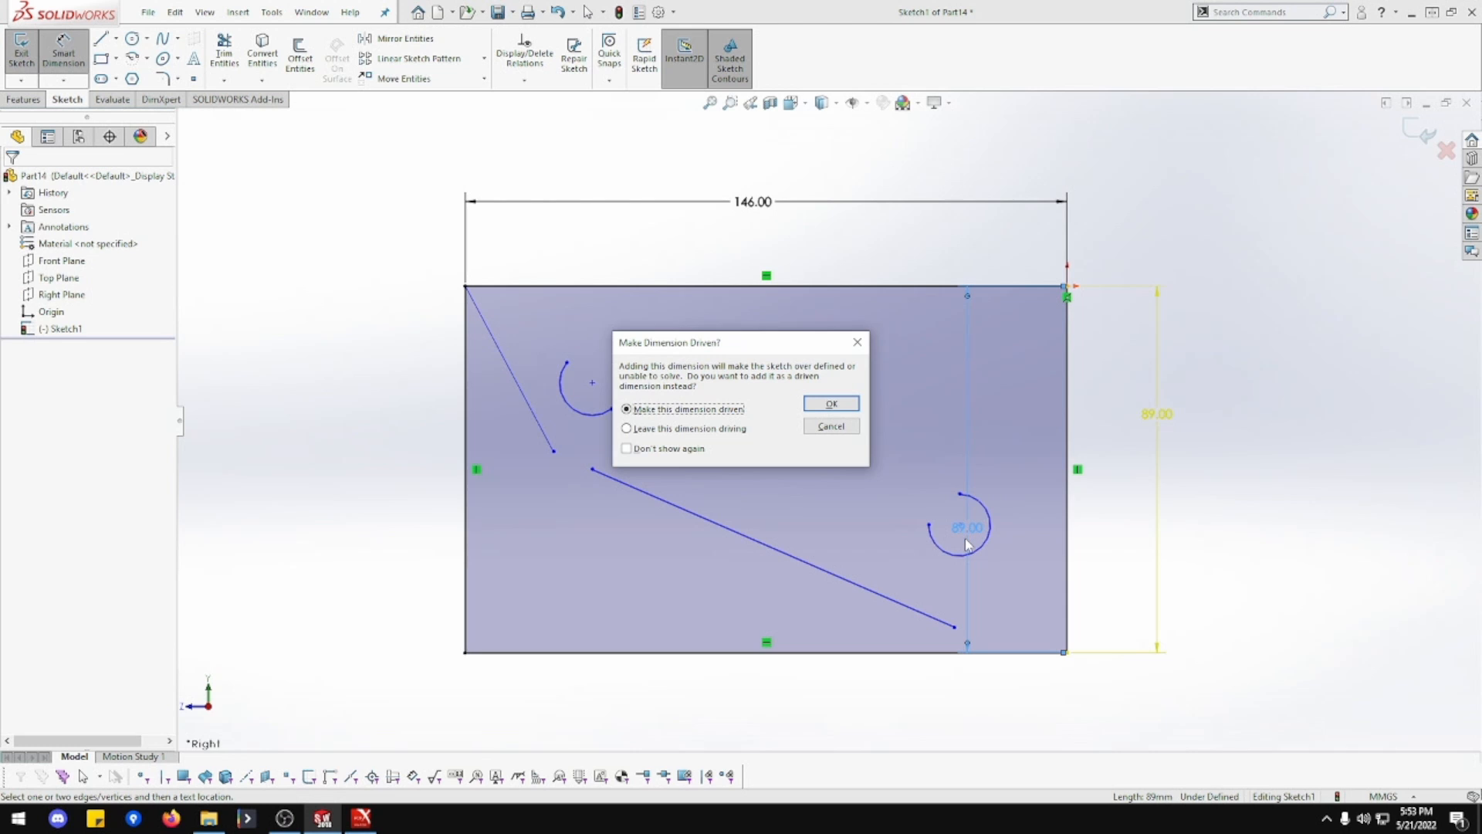
{"action": "key", "text": "Escape"}
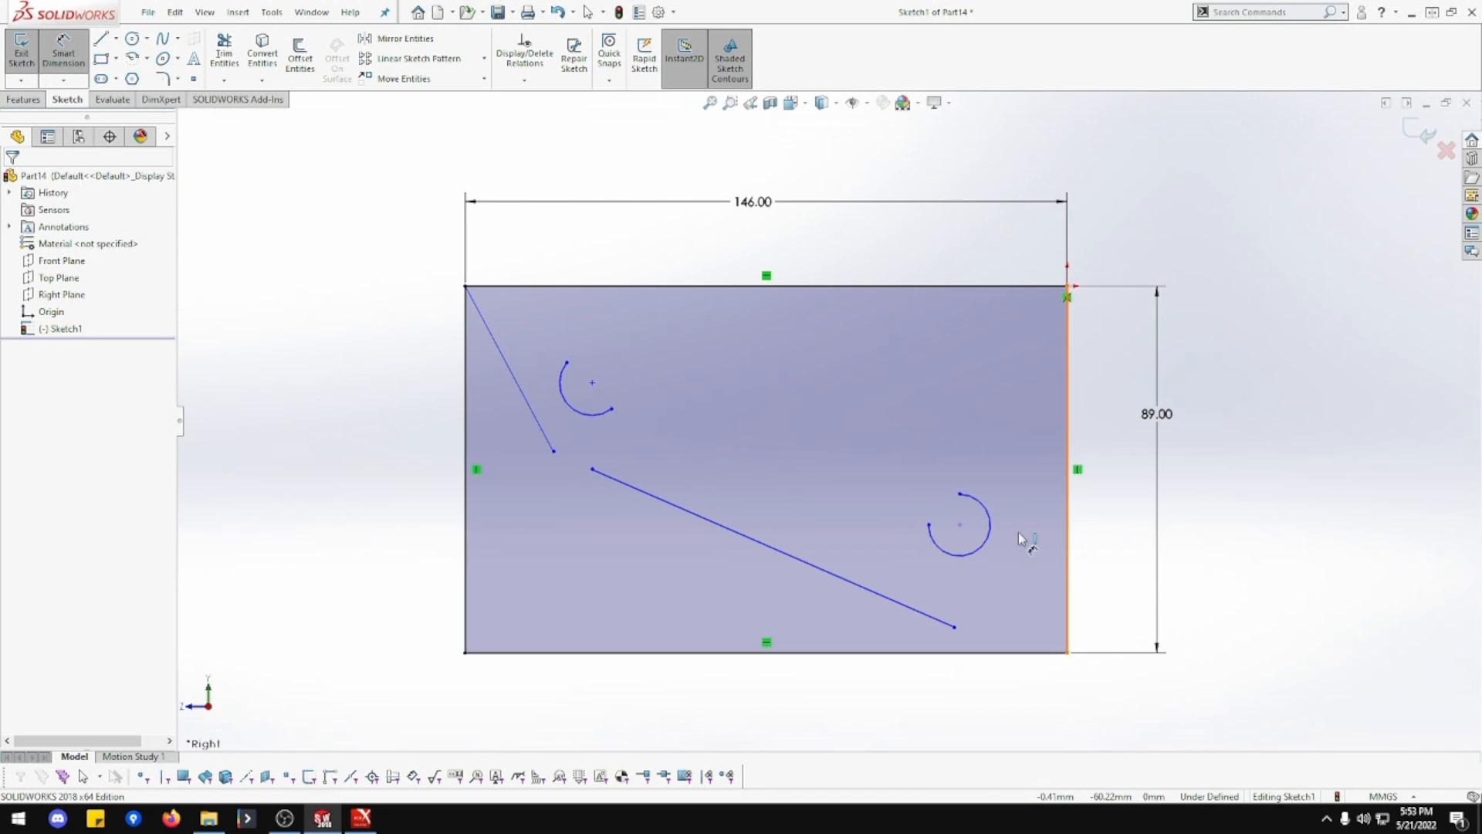
- Dimension the lower-right arc's centre 13 mm horizontally from the rectangle's right edge
{"action": "left_click", "coordinate": [960, 525]}
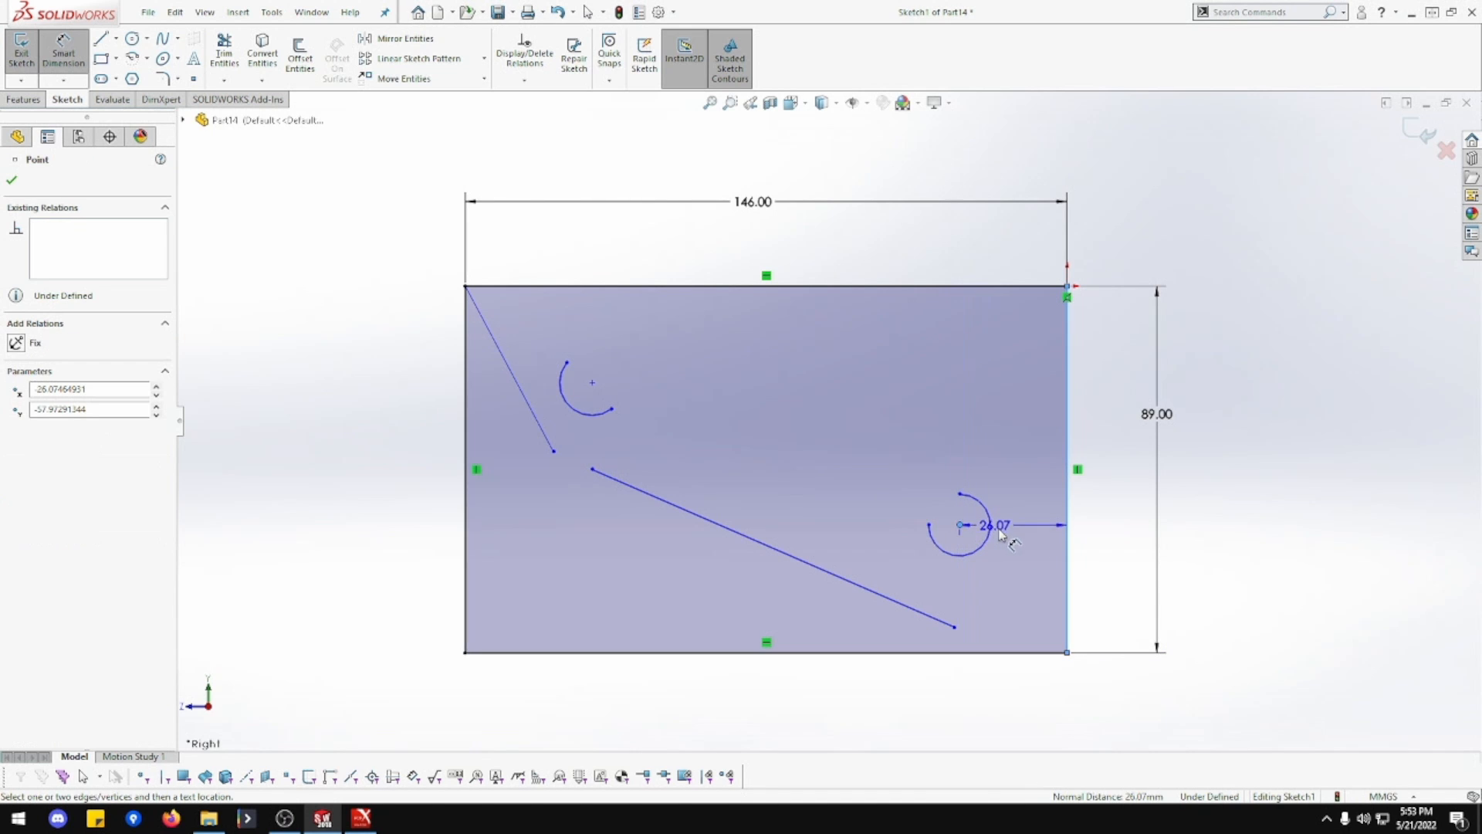
{"action": "left_click", "coordinate": [1016, 708]}
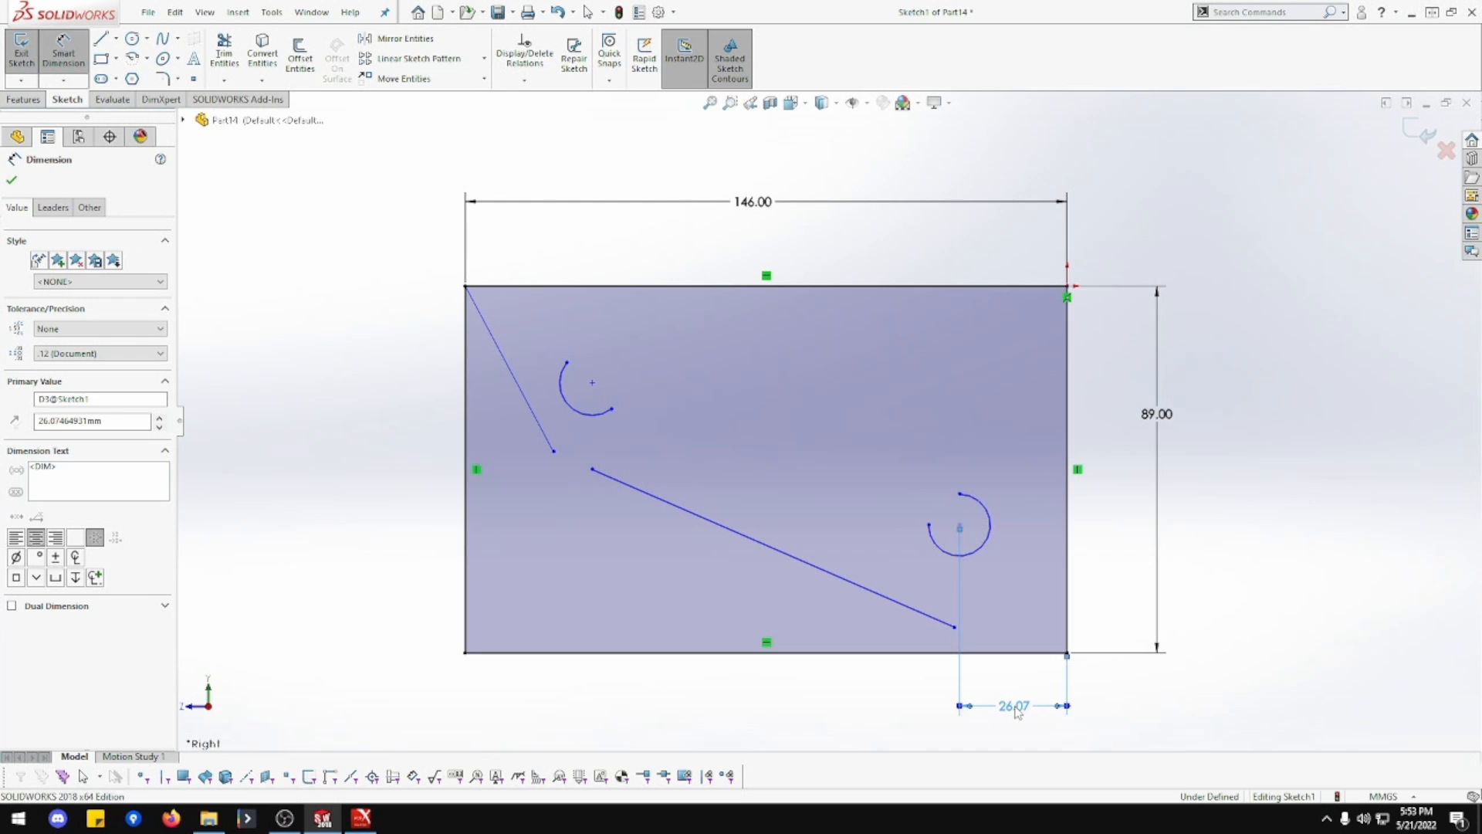
{"action": "type", "text": "13"}
{"action": "key", "text": "Return"}
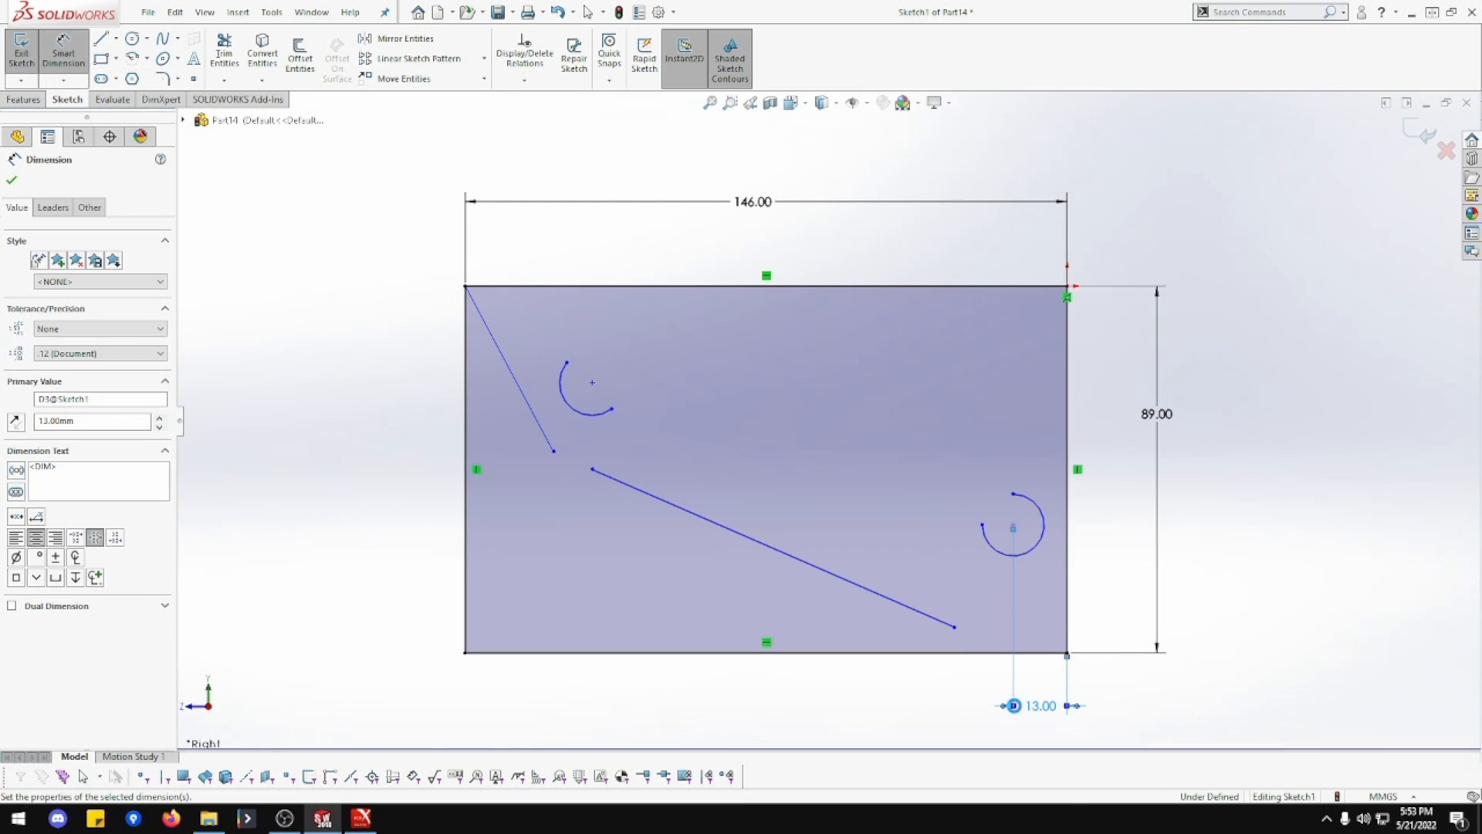
- Dimension the lower-right arc's centre 13 mm vertically from the rectangle's bottom edge
{"action": "left_click", "coordinate": [1013, 527]}
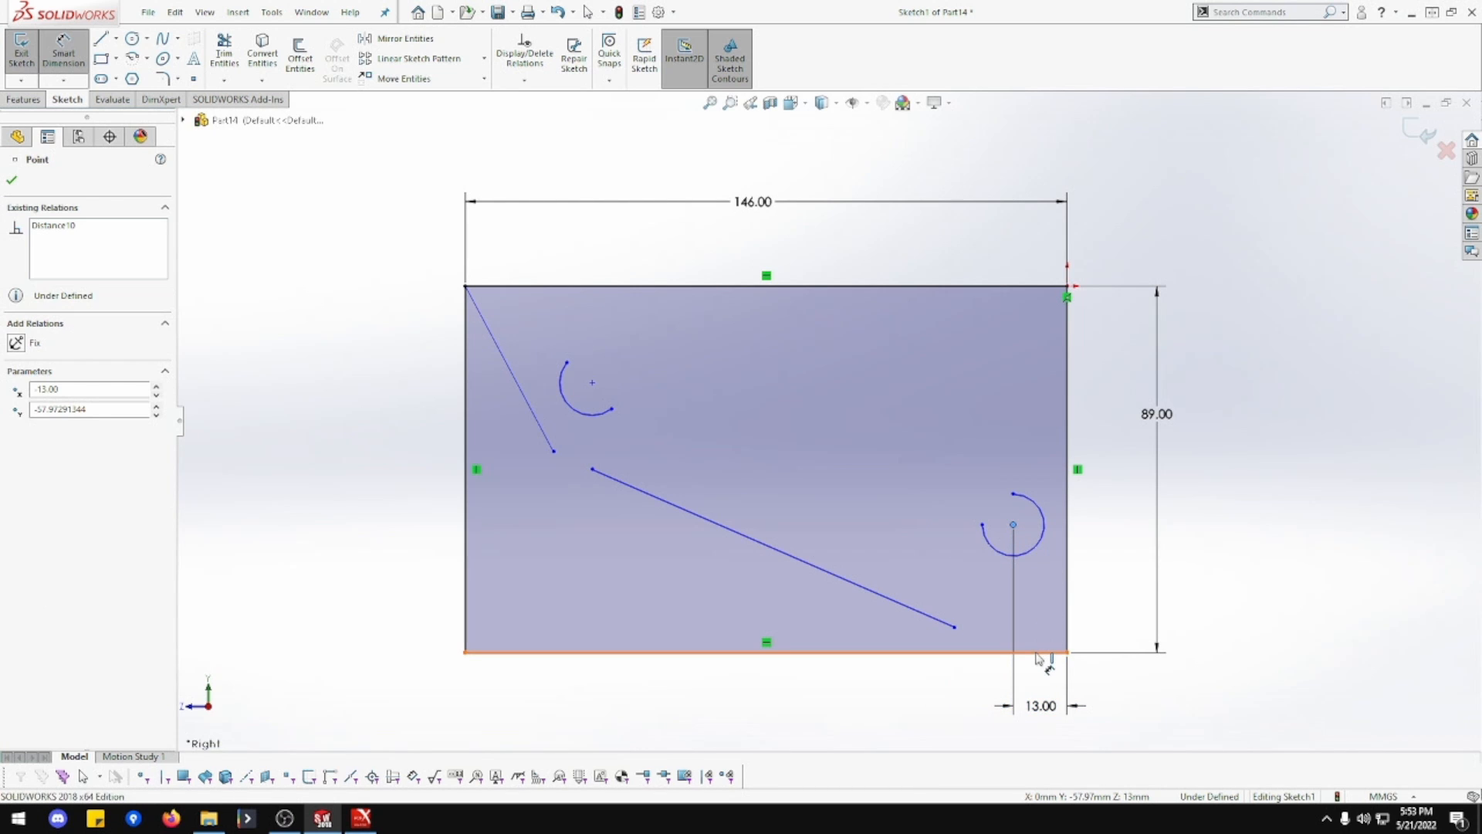
{"action": "left_click", "coordinate": [1038, 653]}
{"action": "left_click", "coordinate": [1119, 597]}
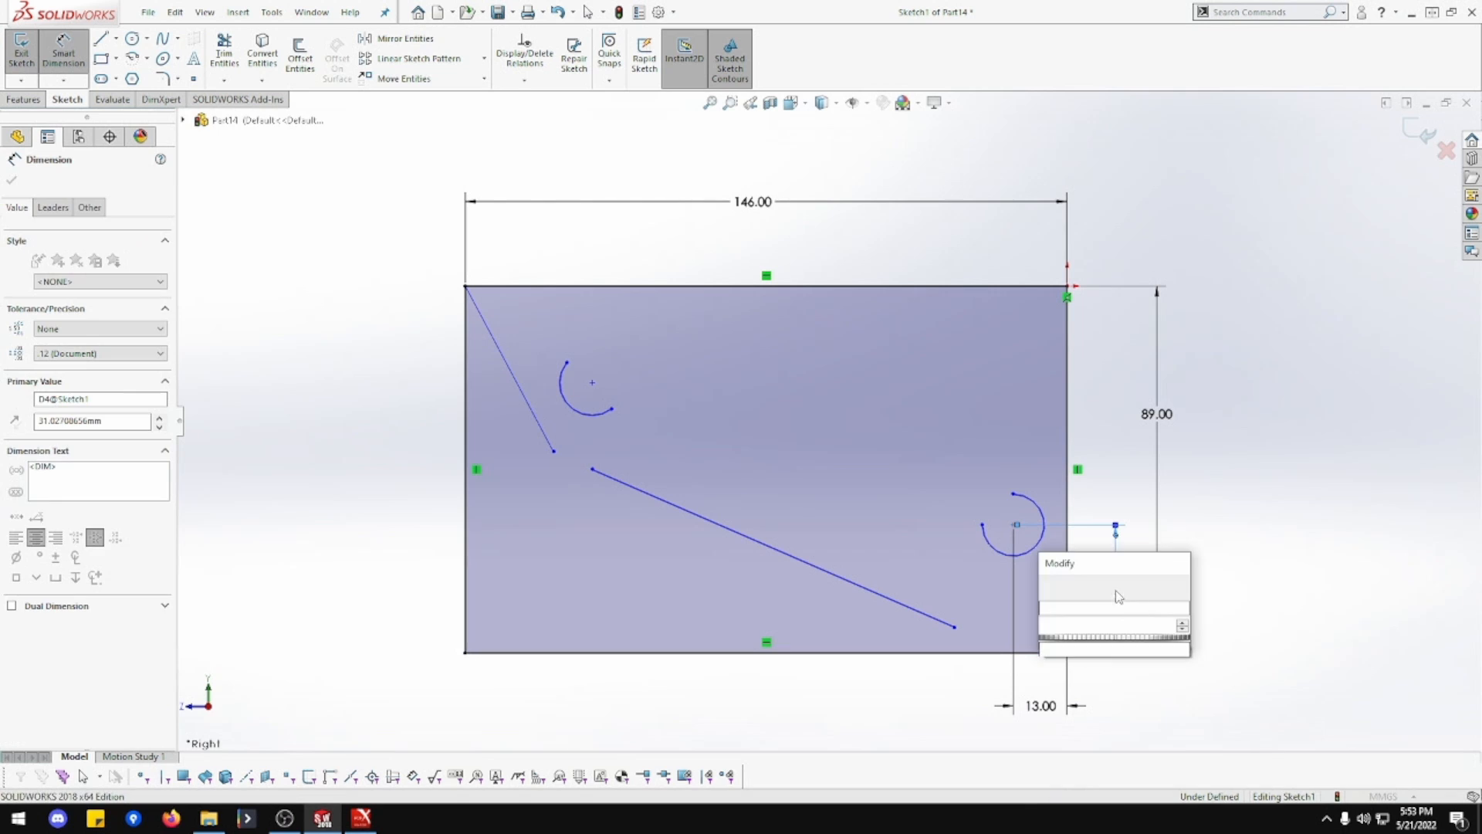
{"action": "type", "text": "13"}
{"action": "key", "text": "Return"}
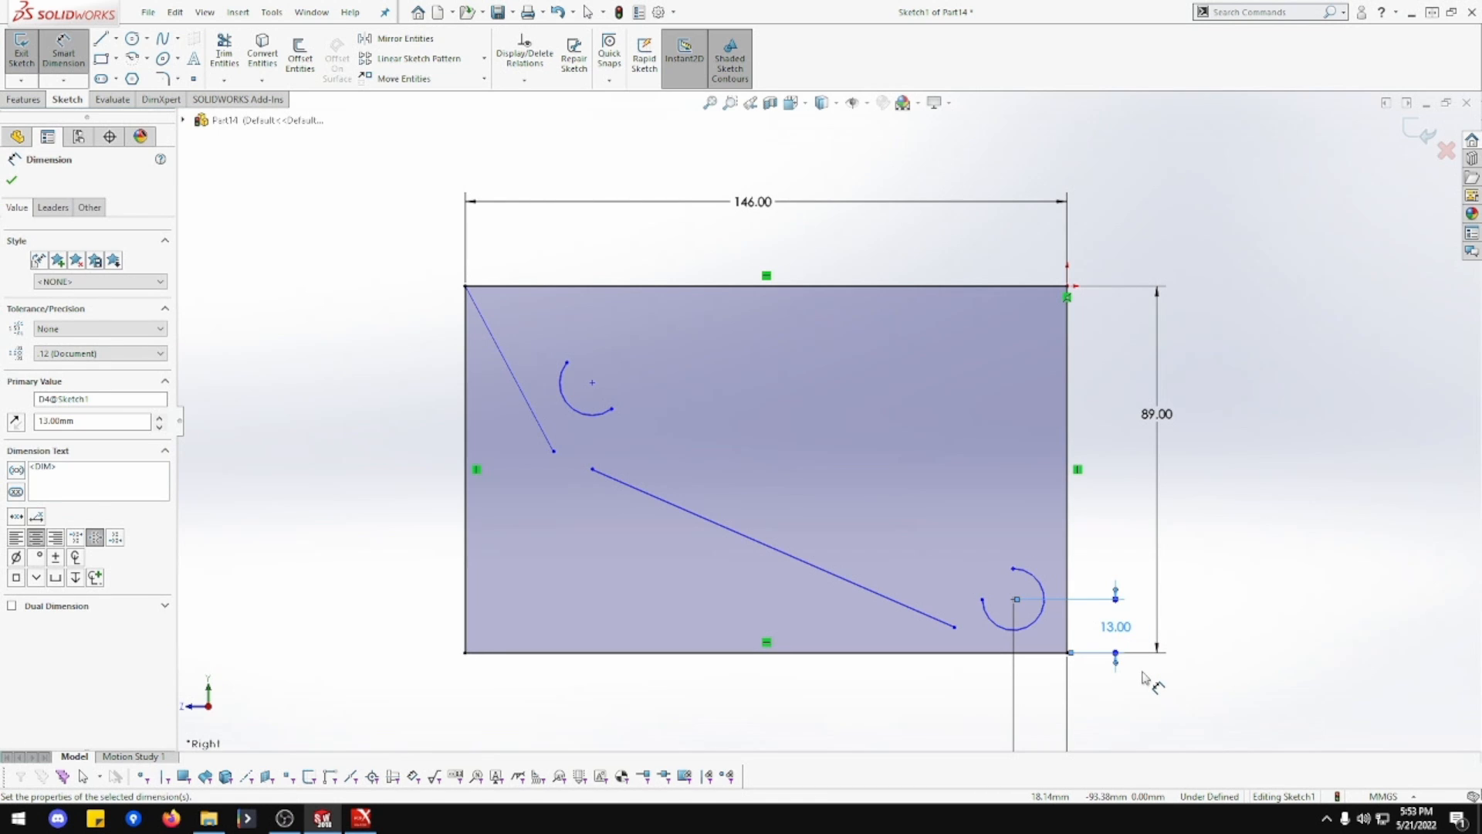
- Set the lower-right arc's radius to 13 mm with a radius dimension
{"action": "scroll", "coordinate": [1145, 679], "scroll_direction": "up", "scroll_amount": 2}
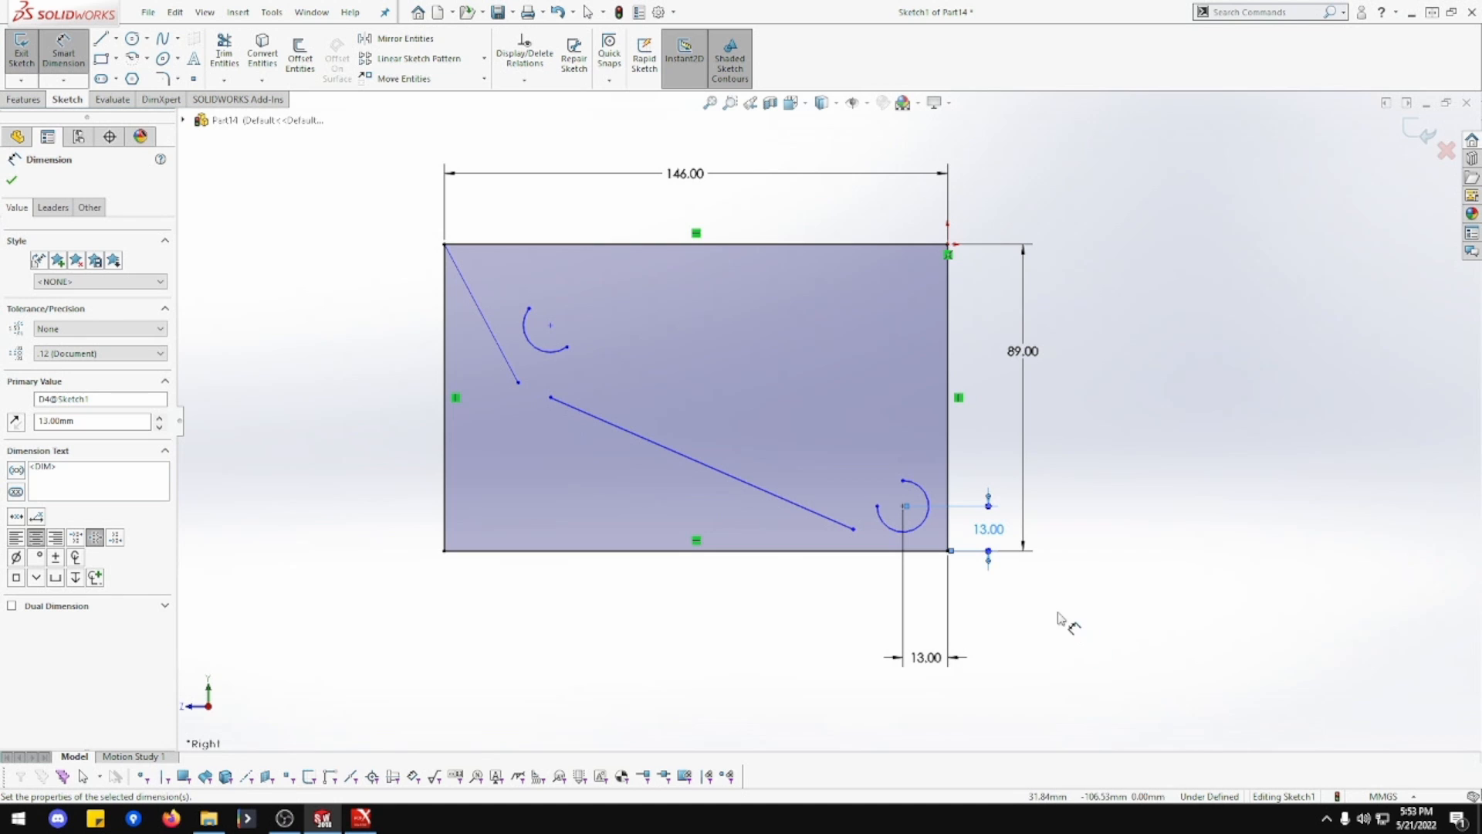
{"action": "left_click", "coordinate": [927, 531]}
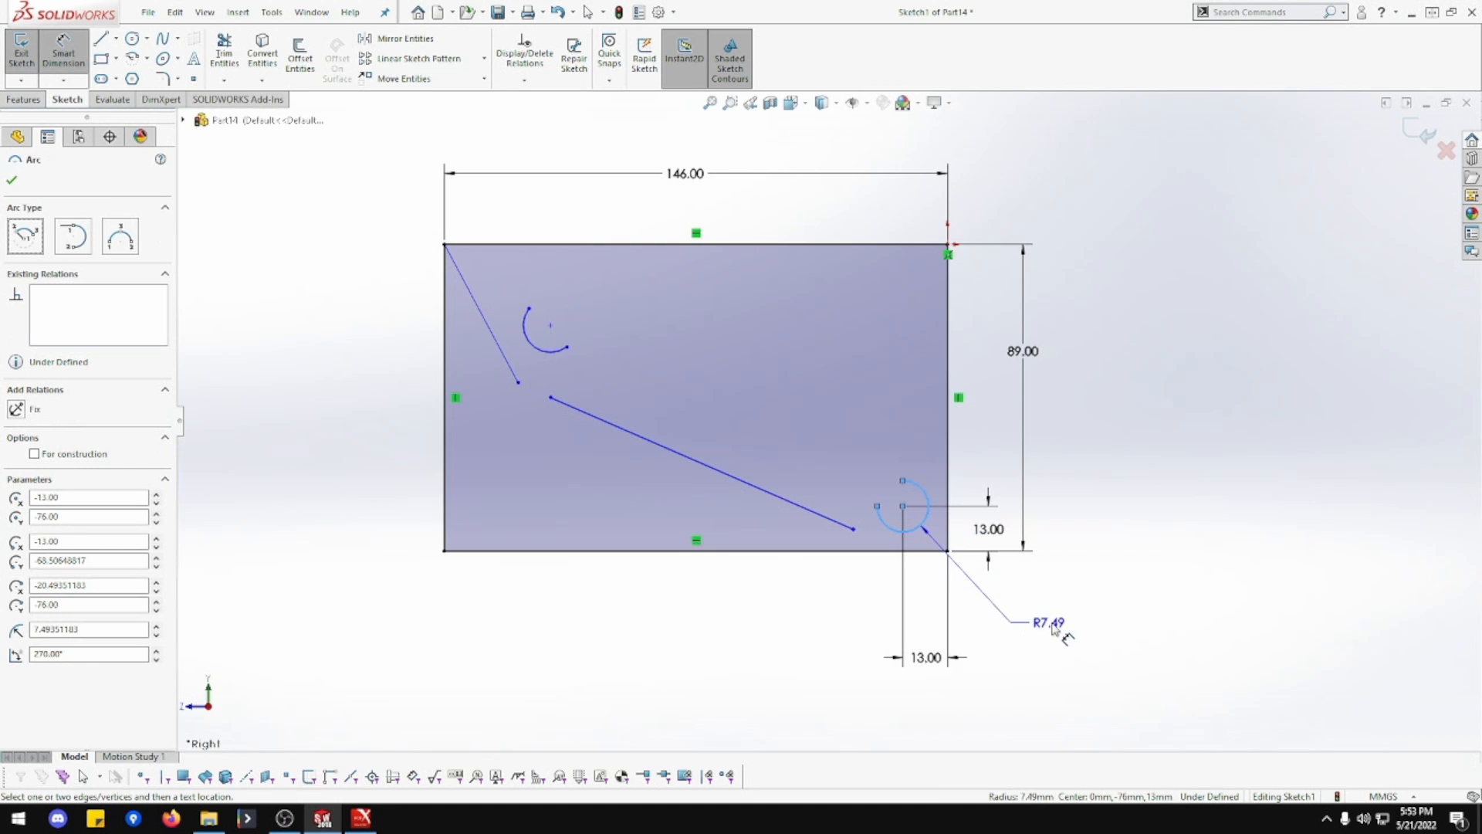
{"action": "left_click", "coordinate": [1070, 635]}
{"action": "type", "text": "13"}
{"action": "key", "text": "Return"}
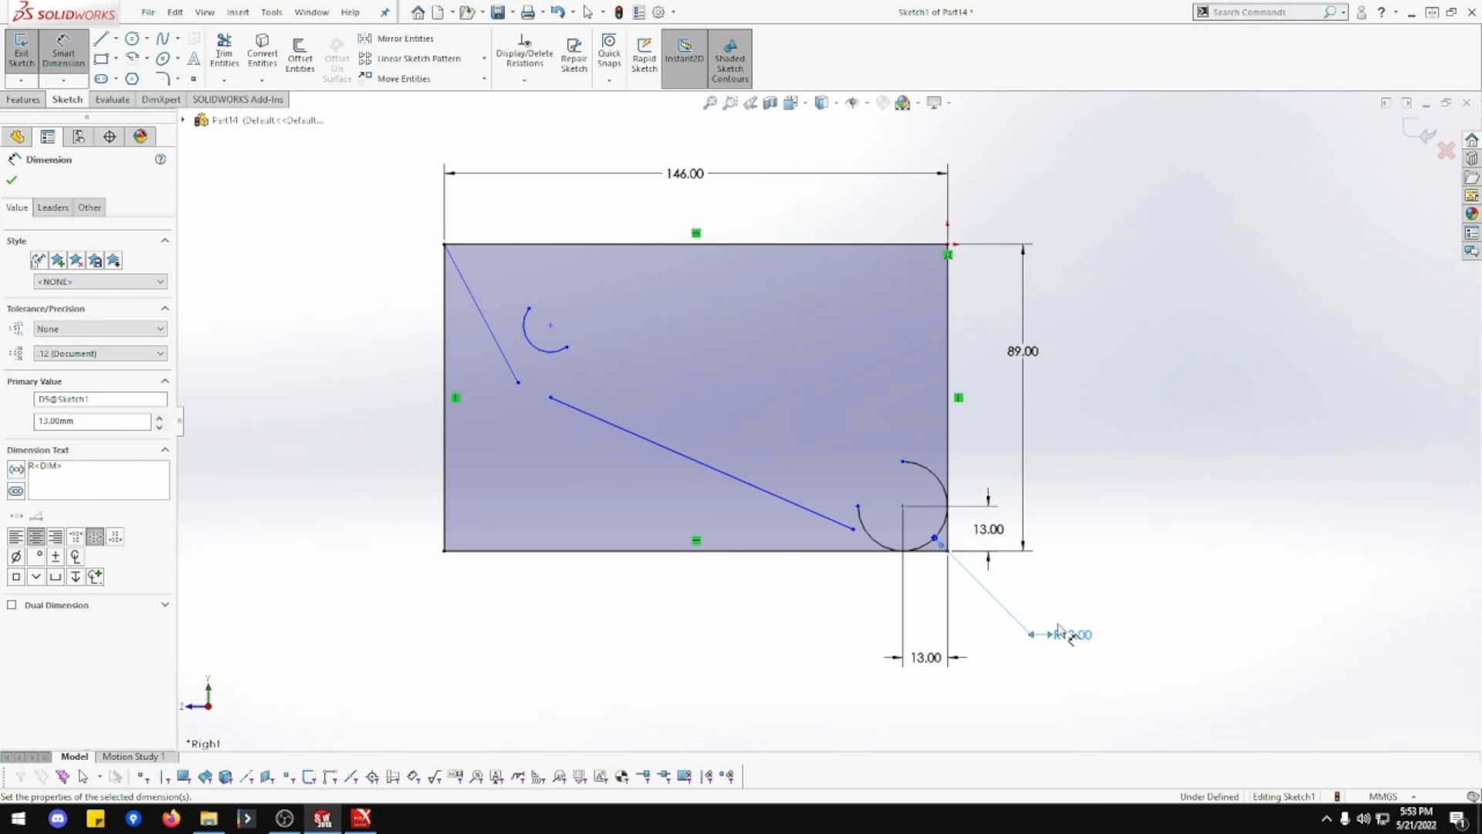
- Add a 13 mm radius dimension to the upper-left arc
{"action": "left_click", "coordinate": [541, 353]}
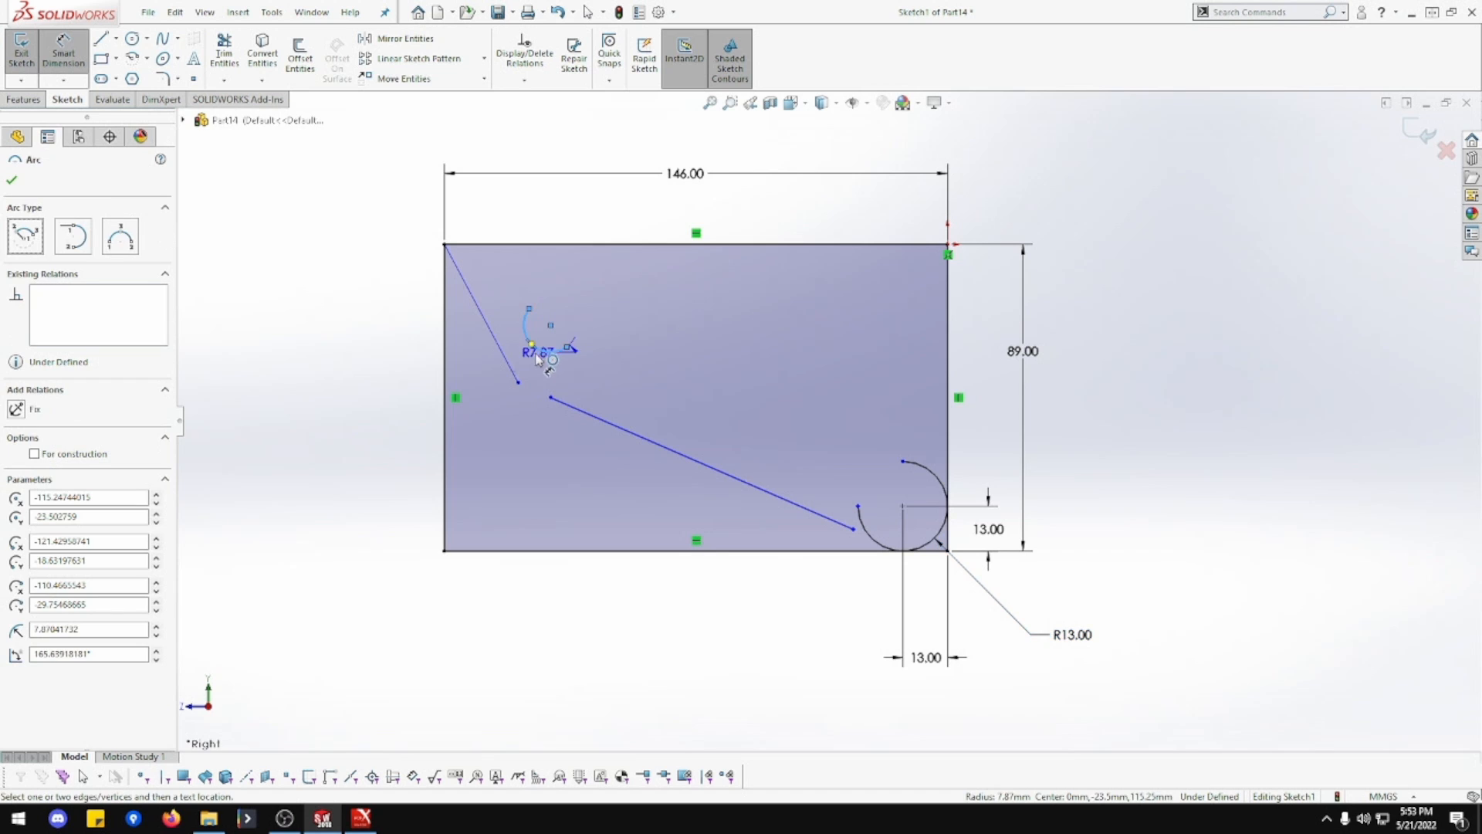
{"action": "left_click", "coordinate": [319, 427]}
{"action": "type", "text": "13"}
{"action": "key", "text": "Return"}
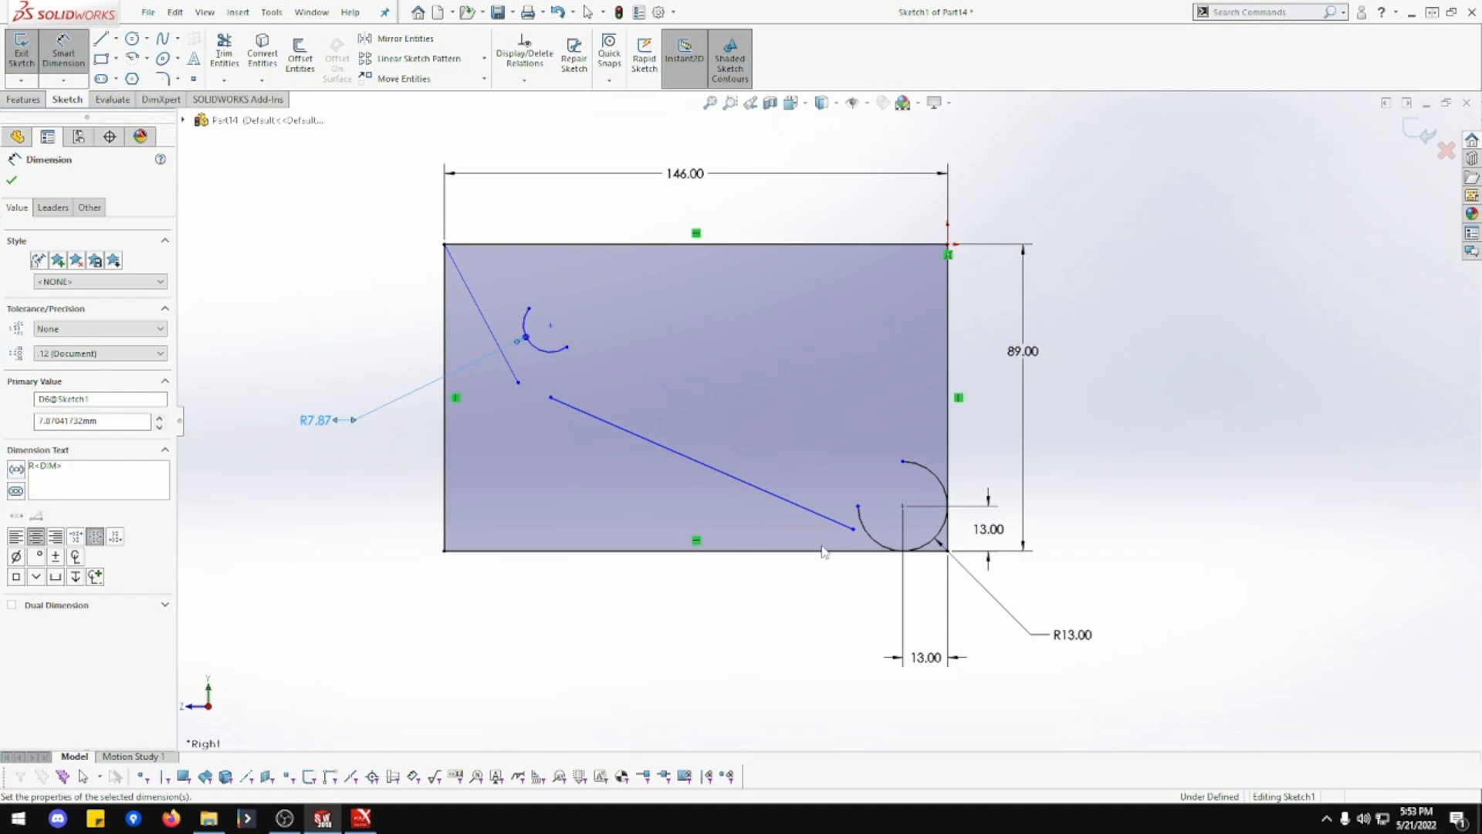
{"action": "scroll", "coordinate": [979, 566], "scroll_direction": "down", "scroll_amount": 5}
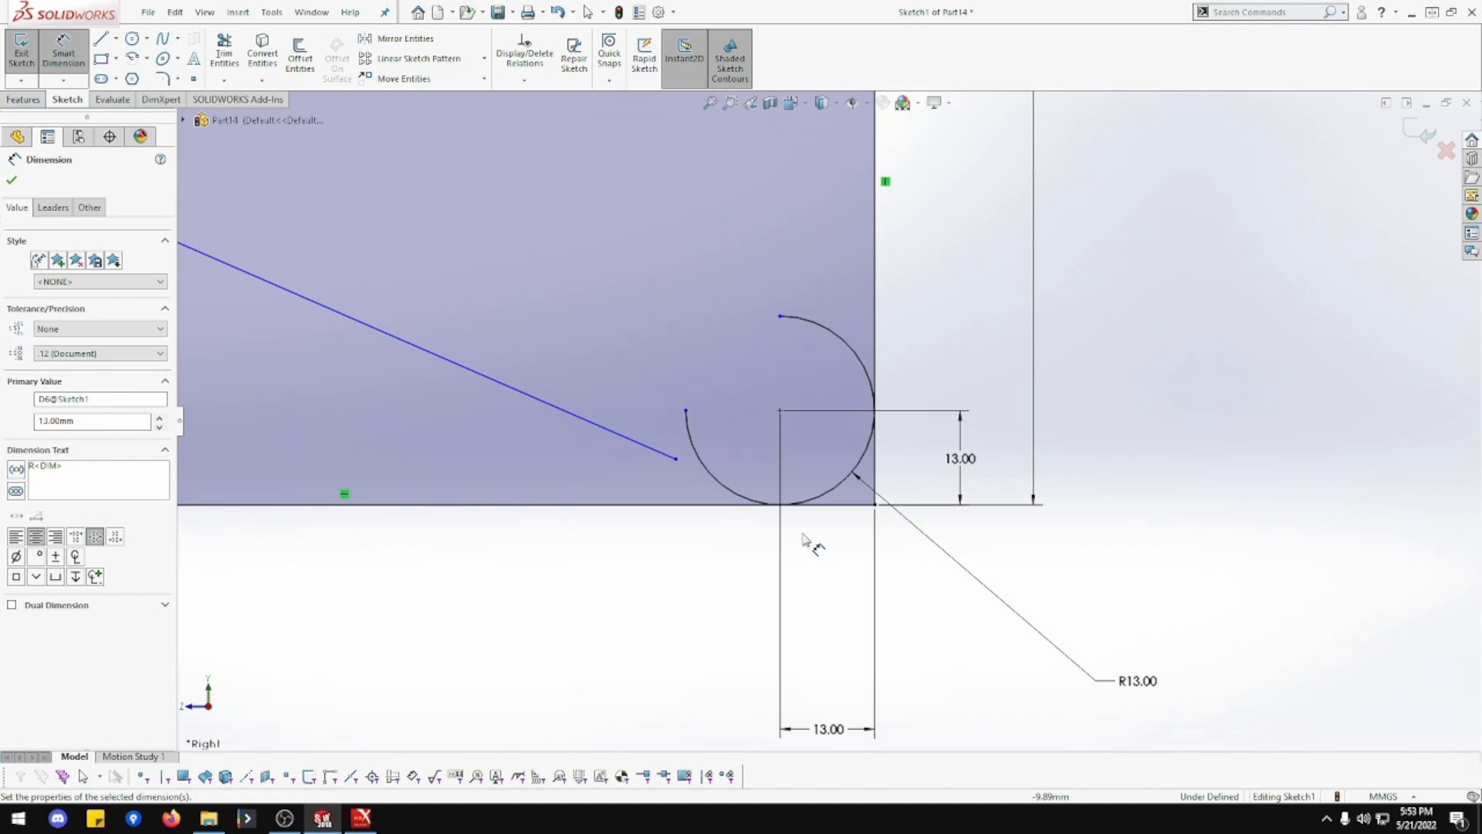
- Try to extend the long diagonal line past the bottom edge and make it tangent to the lower-right arc
{"action": "key", "text": "Escape"}
{"action": "left_click_drag", "start_coordinate": [679, 467], "coordinate": [755, 533]}
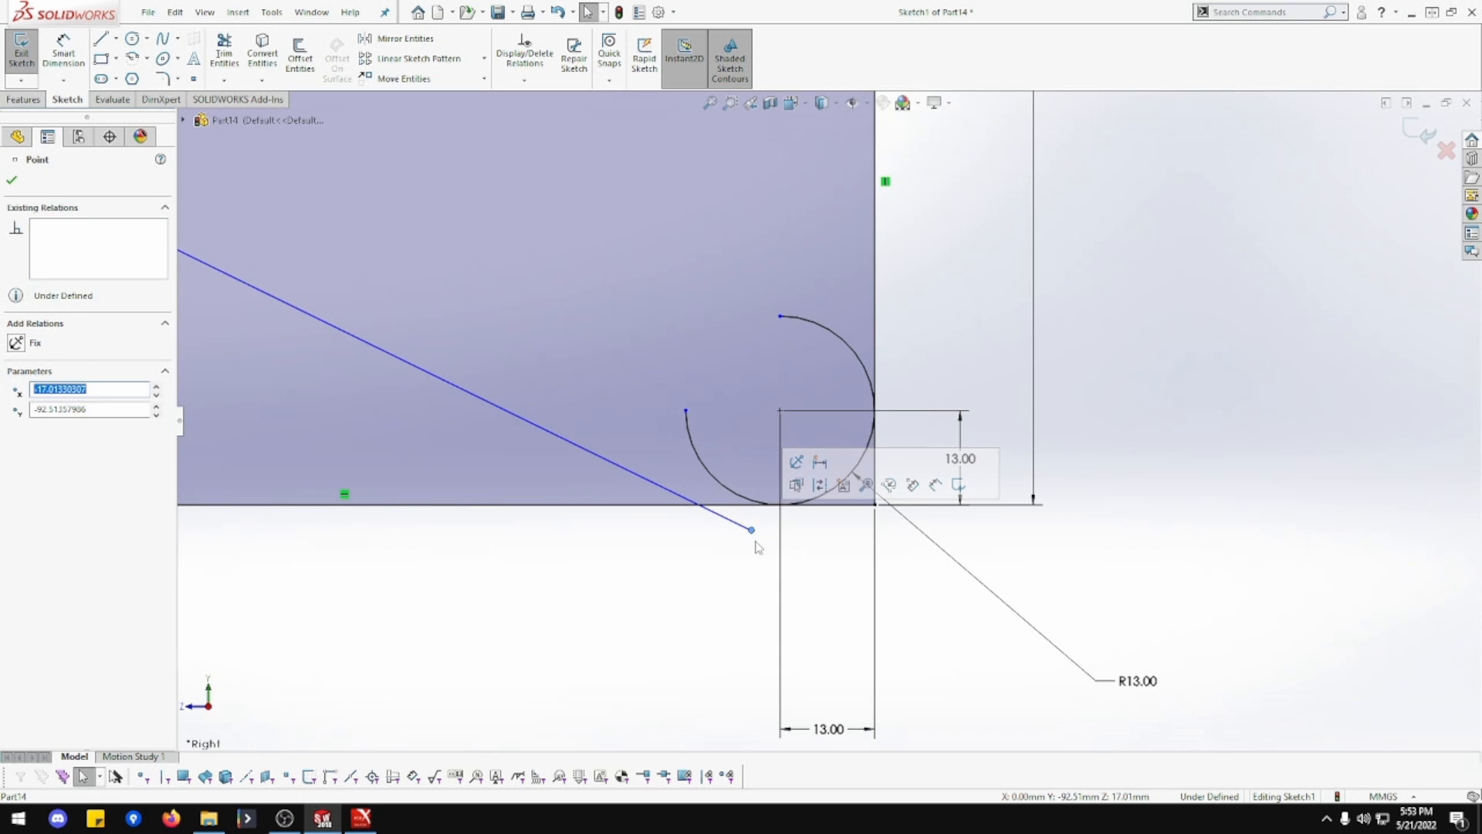
{"action": "left_click", "coordinate": [724, 485], "text": "ctrl"}
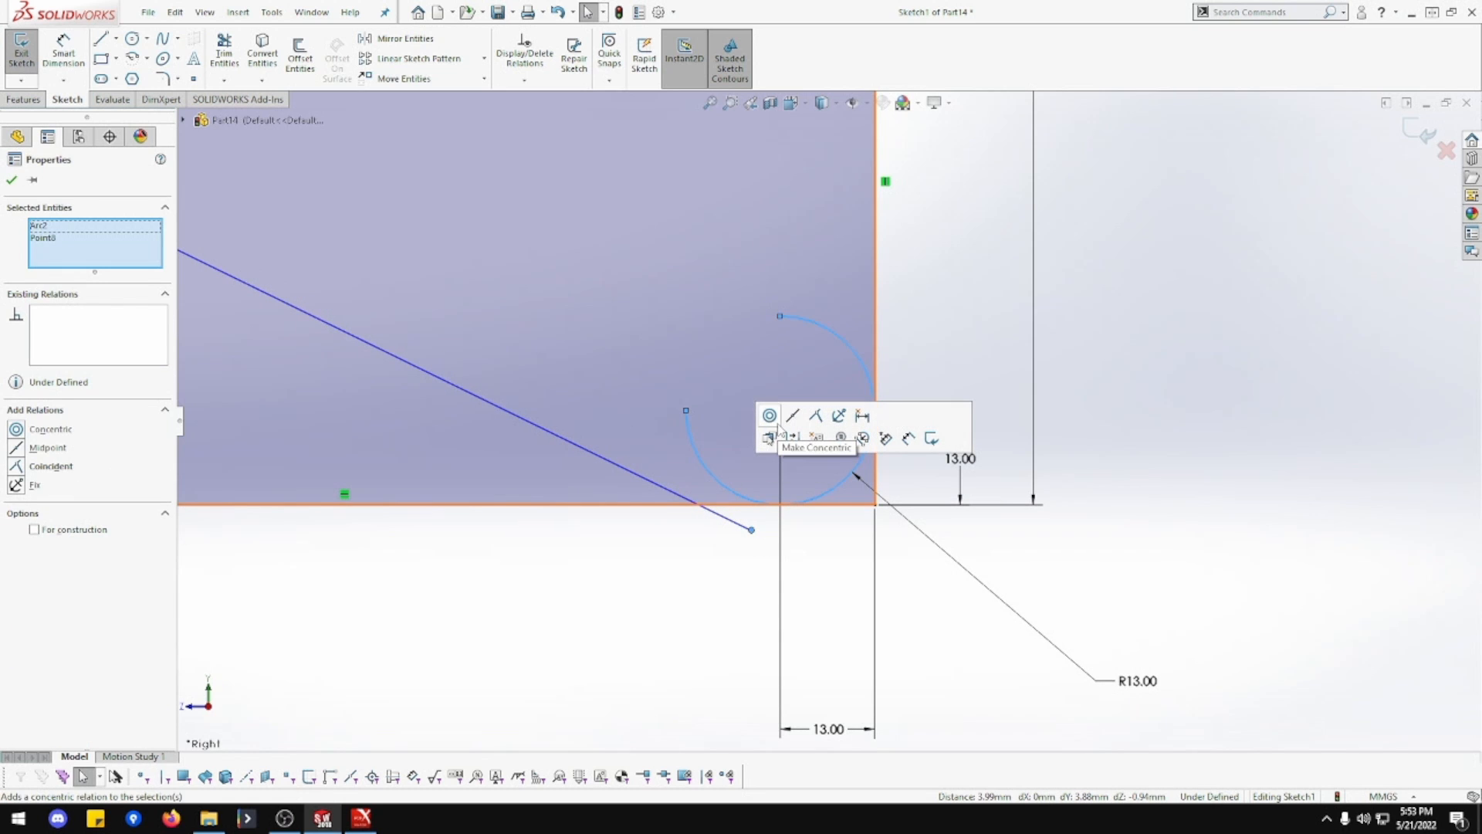
{"action": "left_click", "coordinate": [714, 511]}
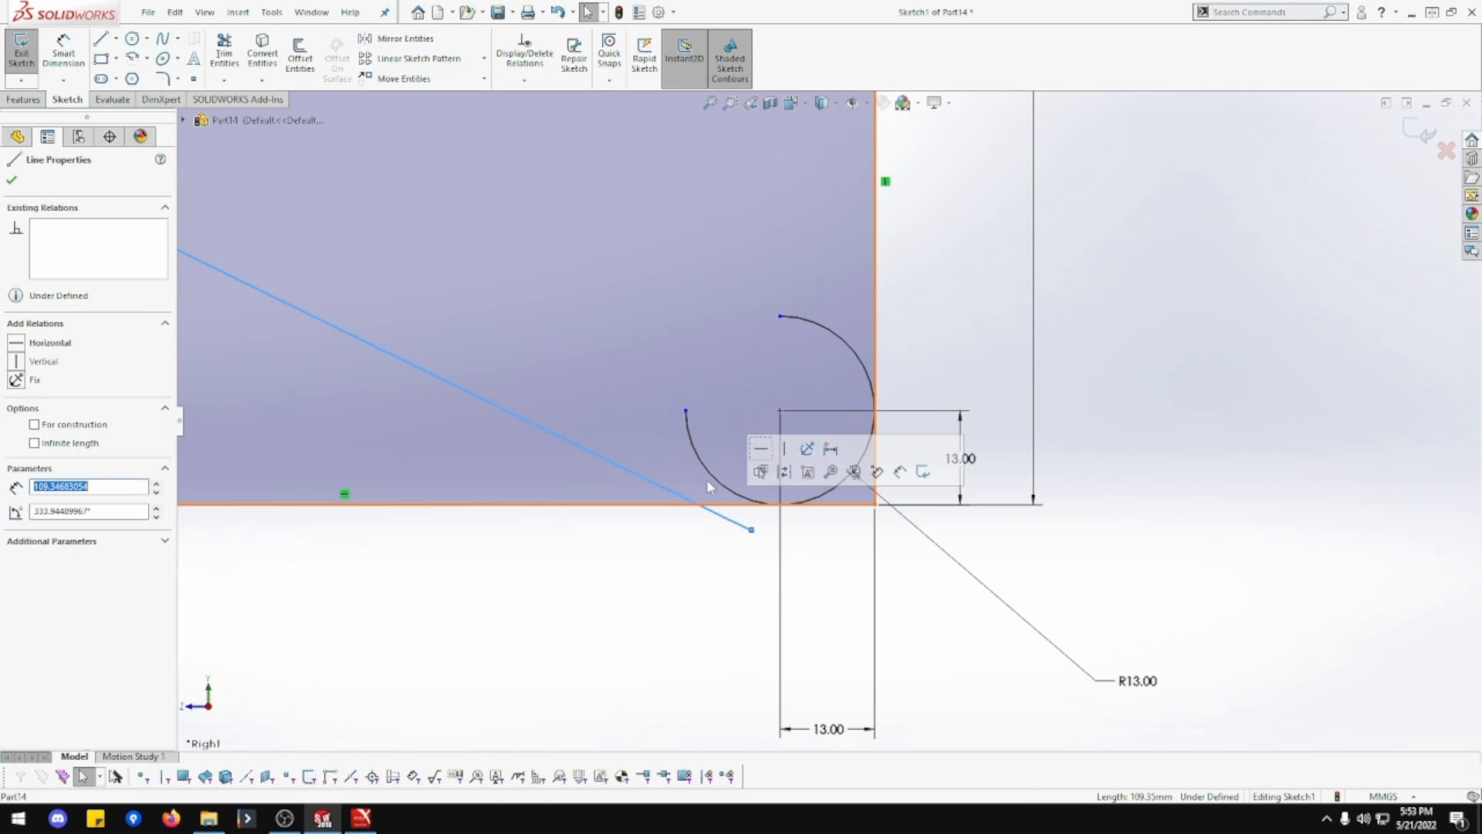
{"action": "left_click", "coordinate": [708, 472], "text": "ctrl"}
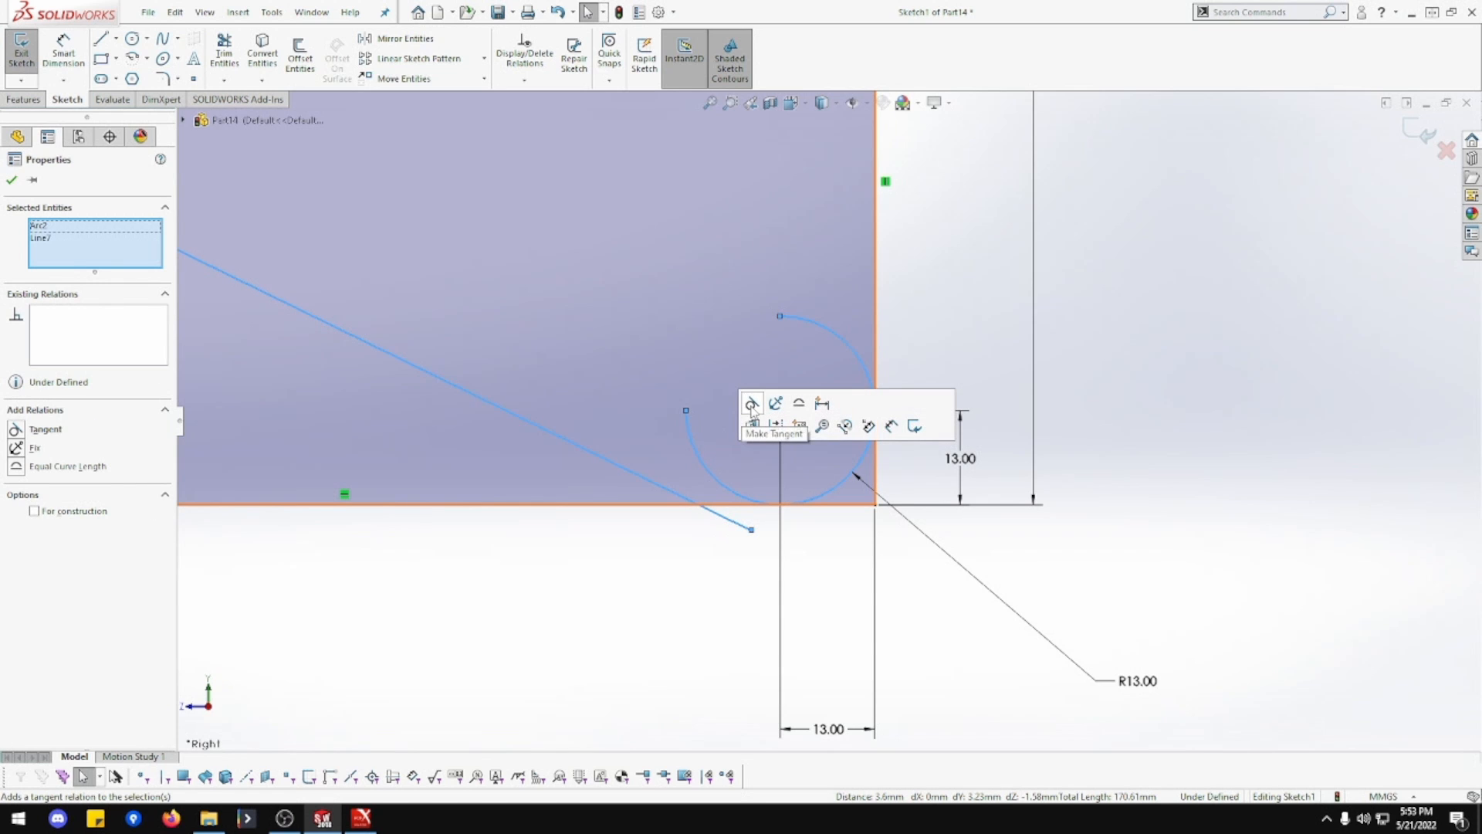
{"action": "left_click", "coordinate": [752, 404]}
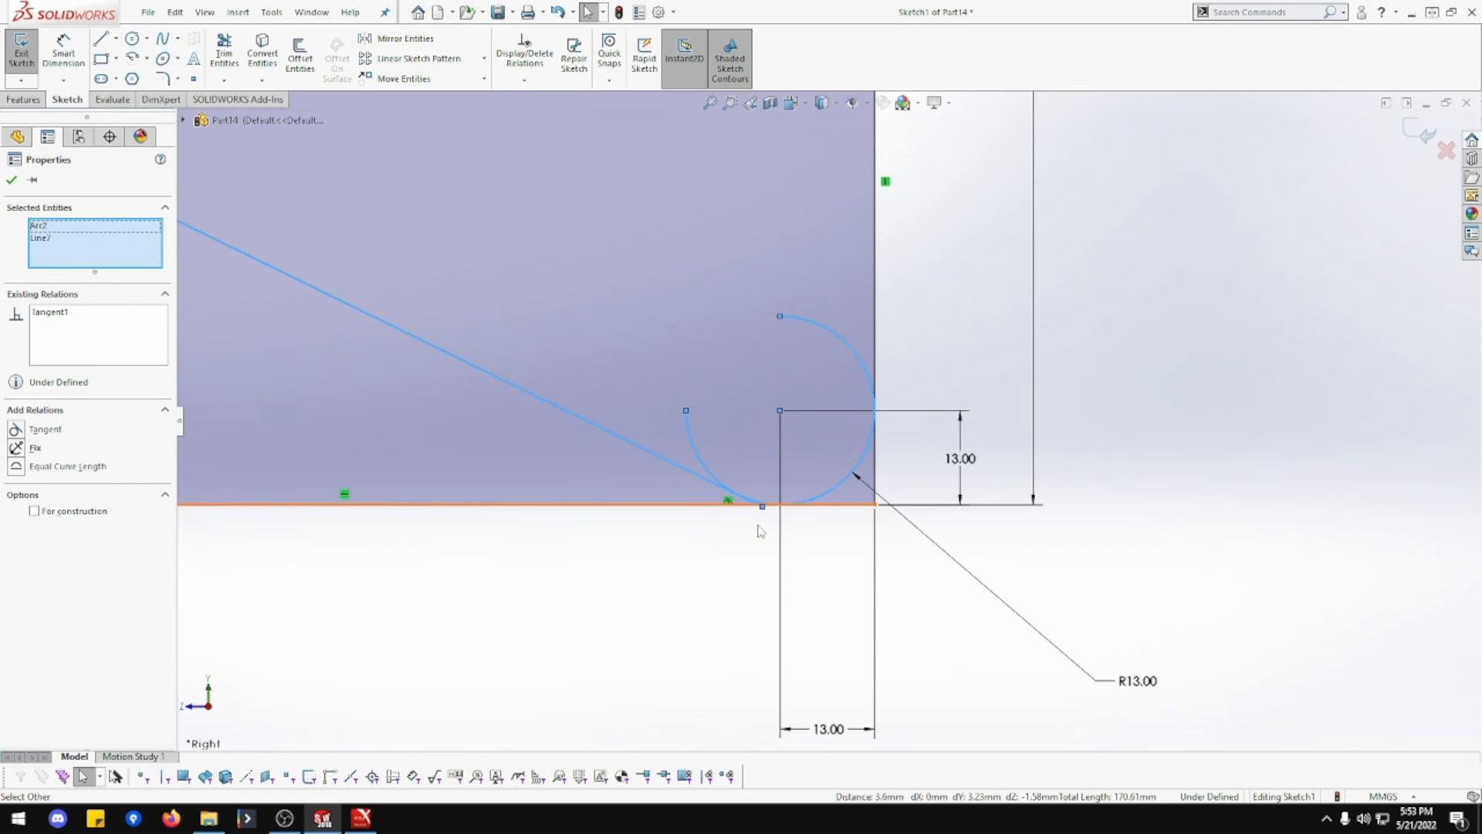
{"action": "key", "text": "ctrl+z"}
- Extend the long diagonal line's lower end well past the bottom edge and make the line tangent to the lower-right arc
{"action": "left_click_drag", "start_coordinate": [807, 562], "coordinate": [910, 628]}
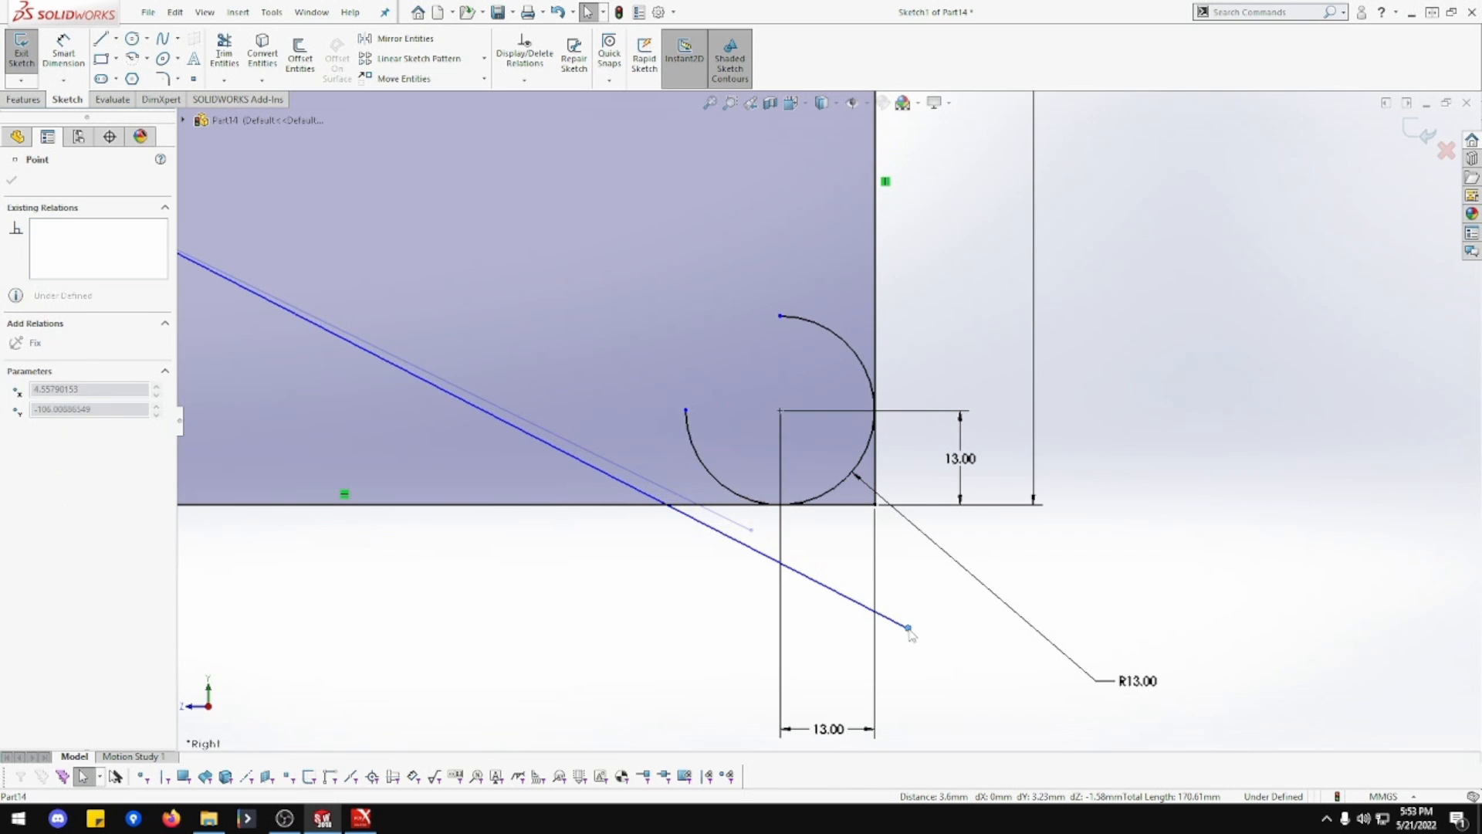
{"action": "left_click", "coordinate": [743, 602]}
{"action": "left_click", "coordinate": [736, 543]}
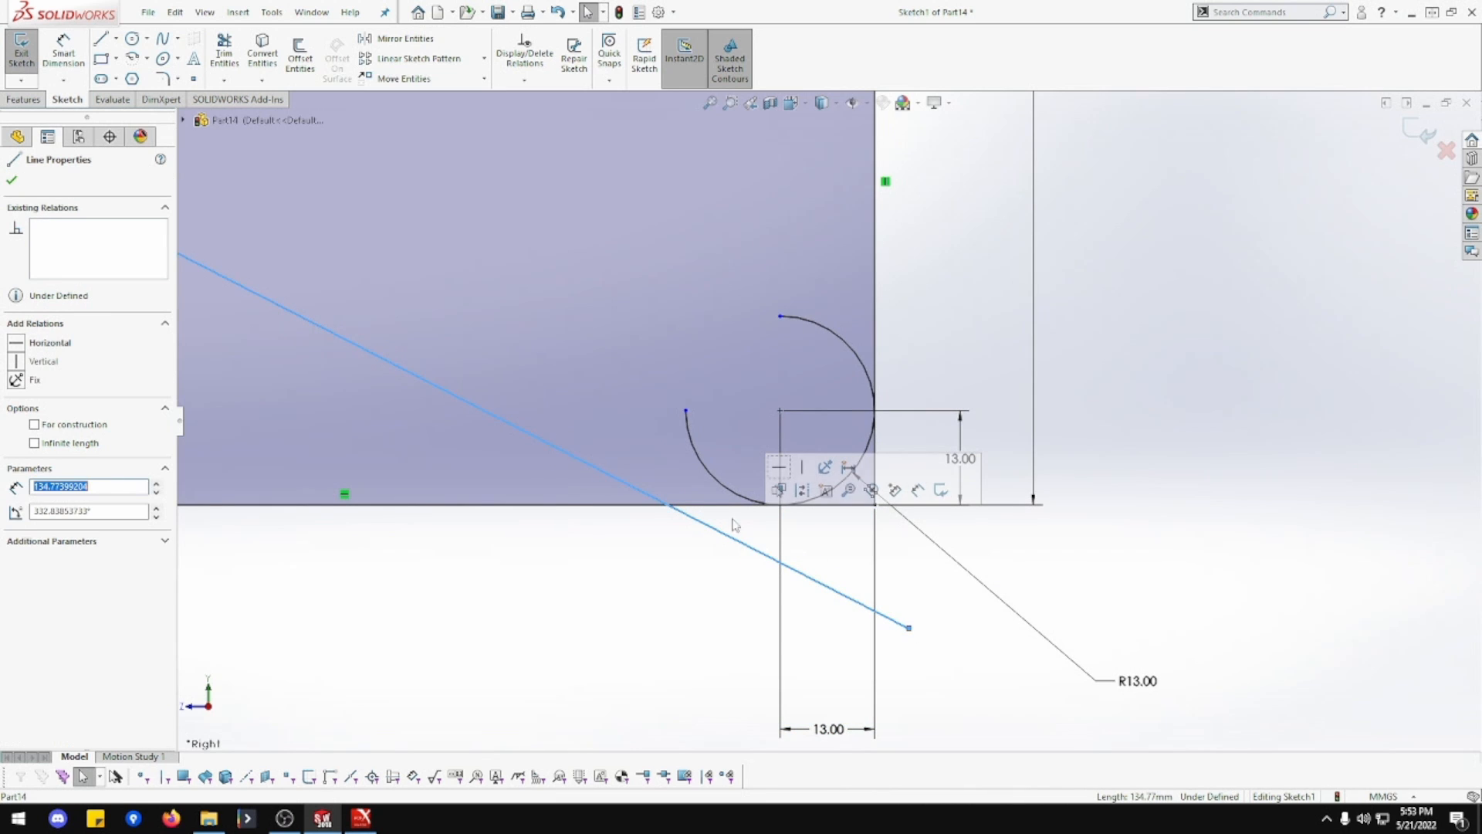
{"action": "left_click", "coordinate": [735, 494], "text": "ctrl"}
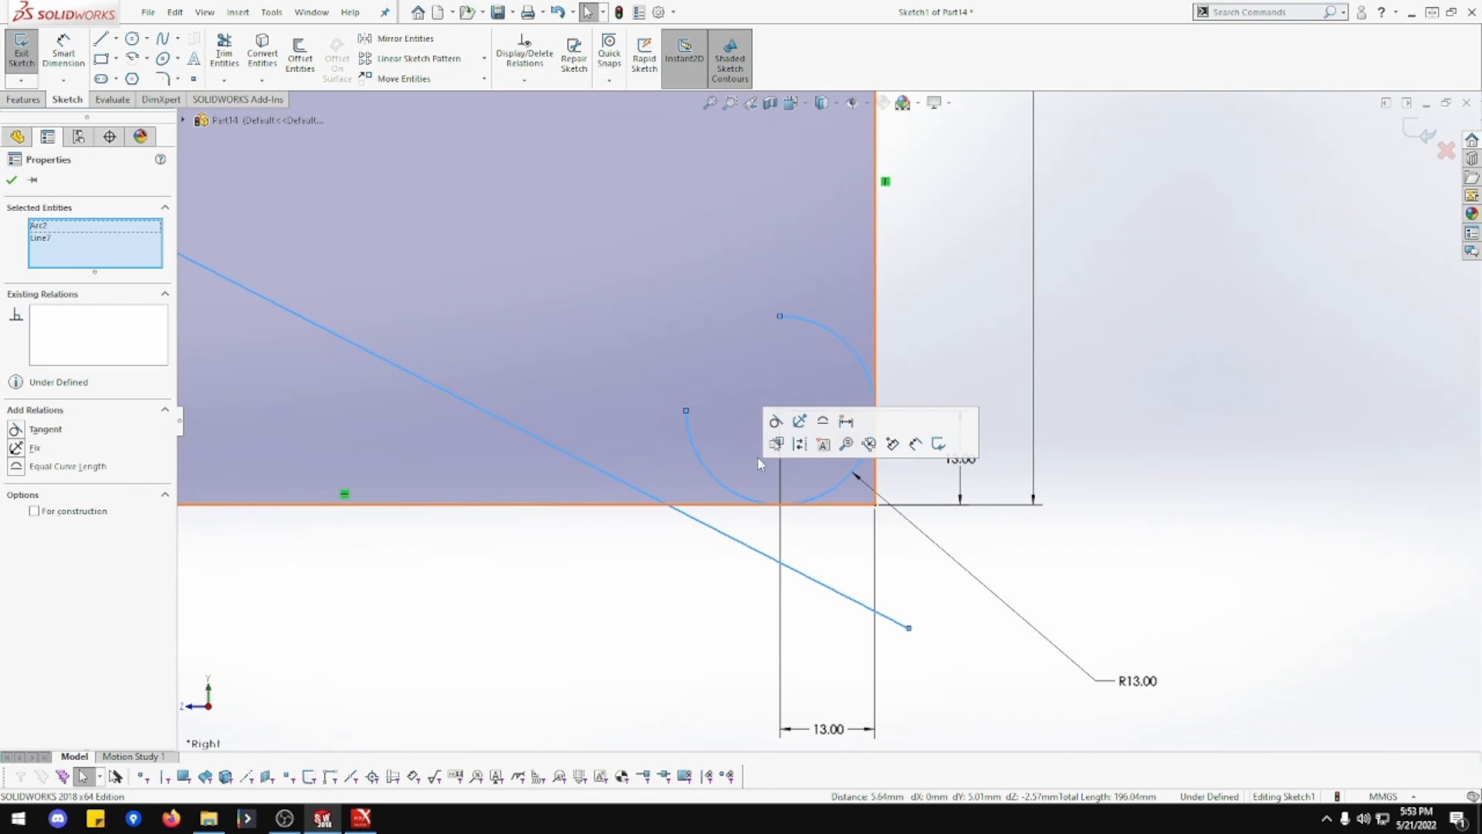
{"action": "left_click", "coordinate": [776, 420]}
{"action": "left_click", "coordinate": [734, 556]}
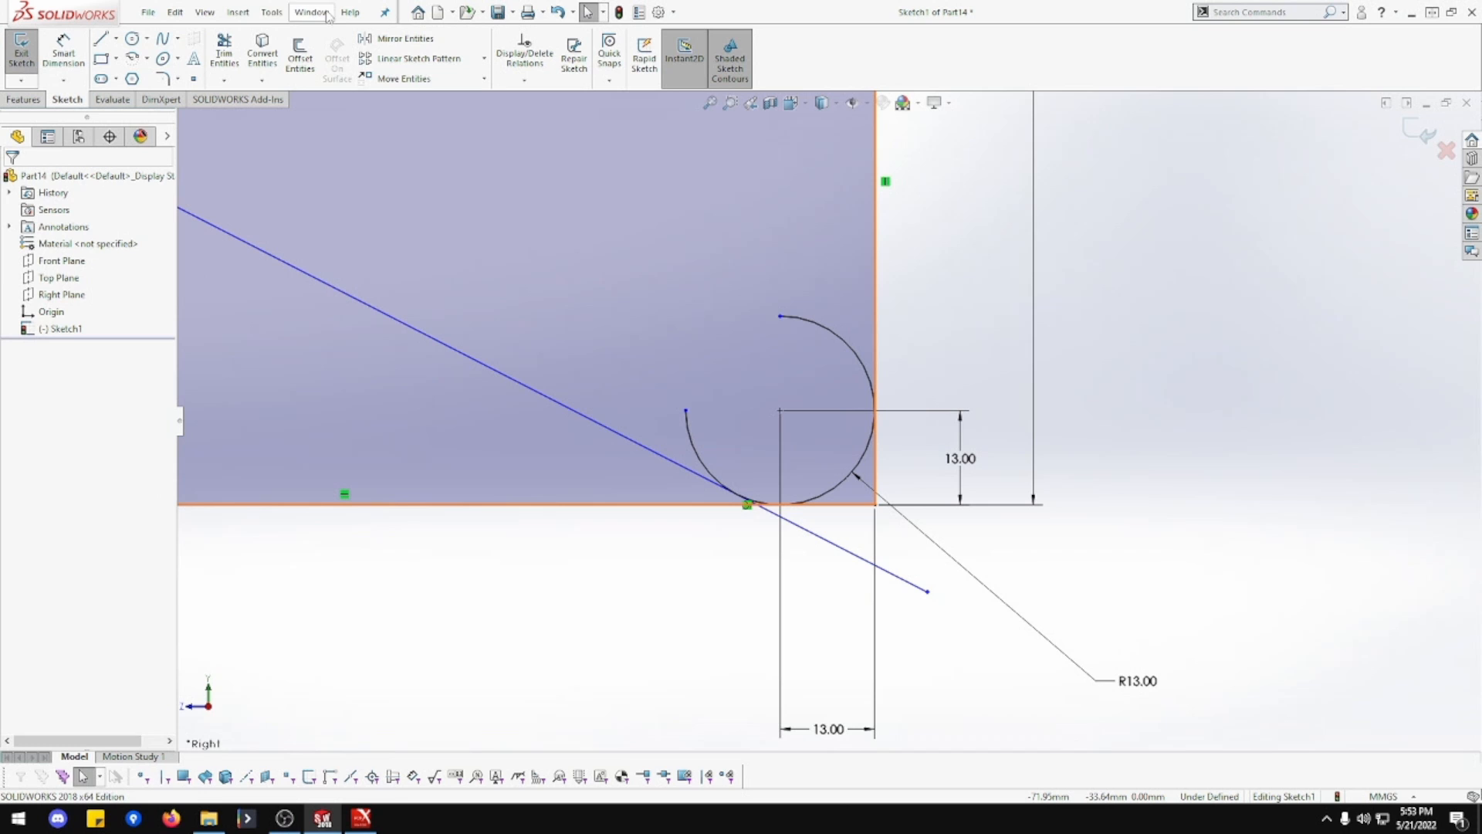
- Power-trim the diagonal line's overhang, the rectangle's lower-right corner, the lower-right arc's excess ends and the rectangle's bottom edge
{"action": "left_click", "coordinate": [224, 52]}
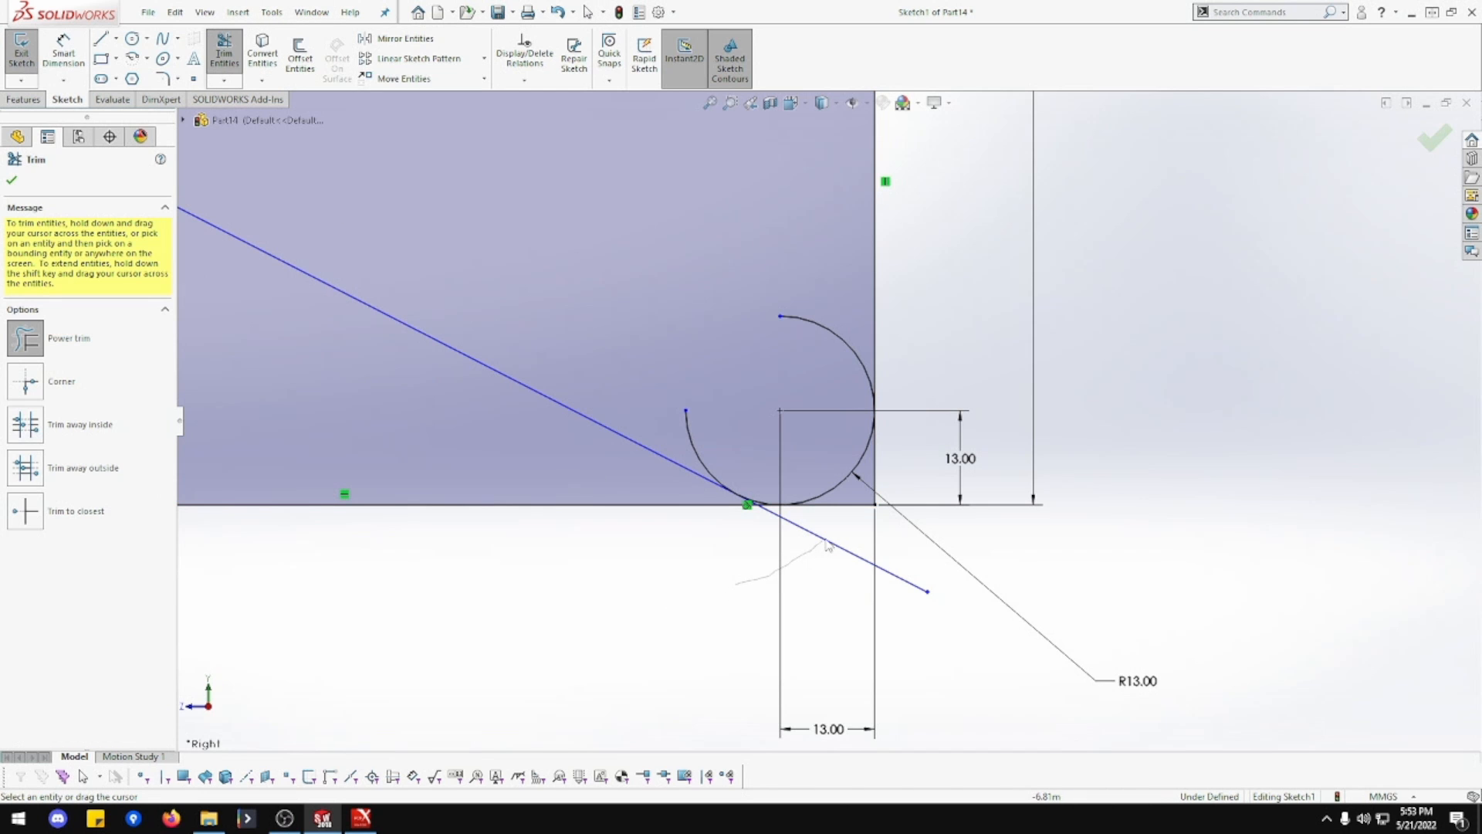
{"action": "mouse_move", "coordinate": [826, 544]}
{"action": "left_mouse_down"}
{"action": "mouse_move", "coordinate": [838, 505]}
{"action": "mouse_move", "coordinate": [877, 483]}
{"action": "left_mouse_up"}
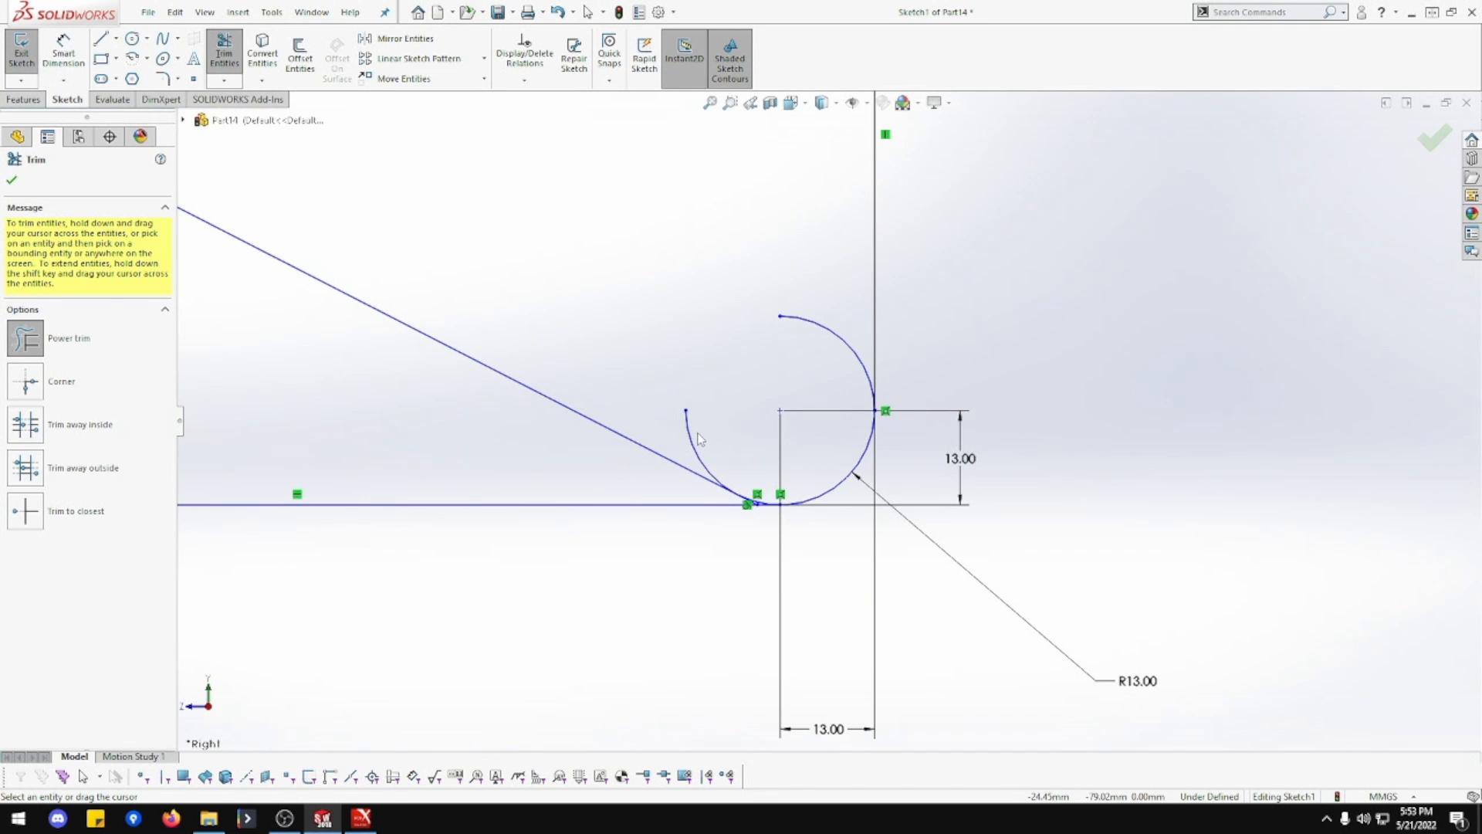
{"action": "left_click_drag", "start_coordinate": [701, 439], "coordinate": [685, 430]}
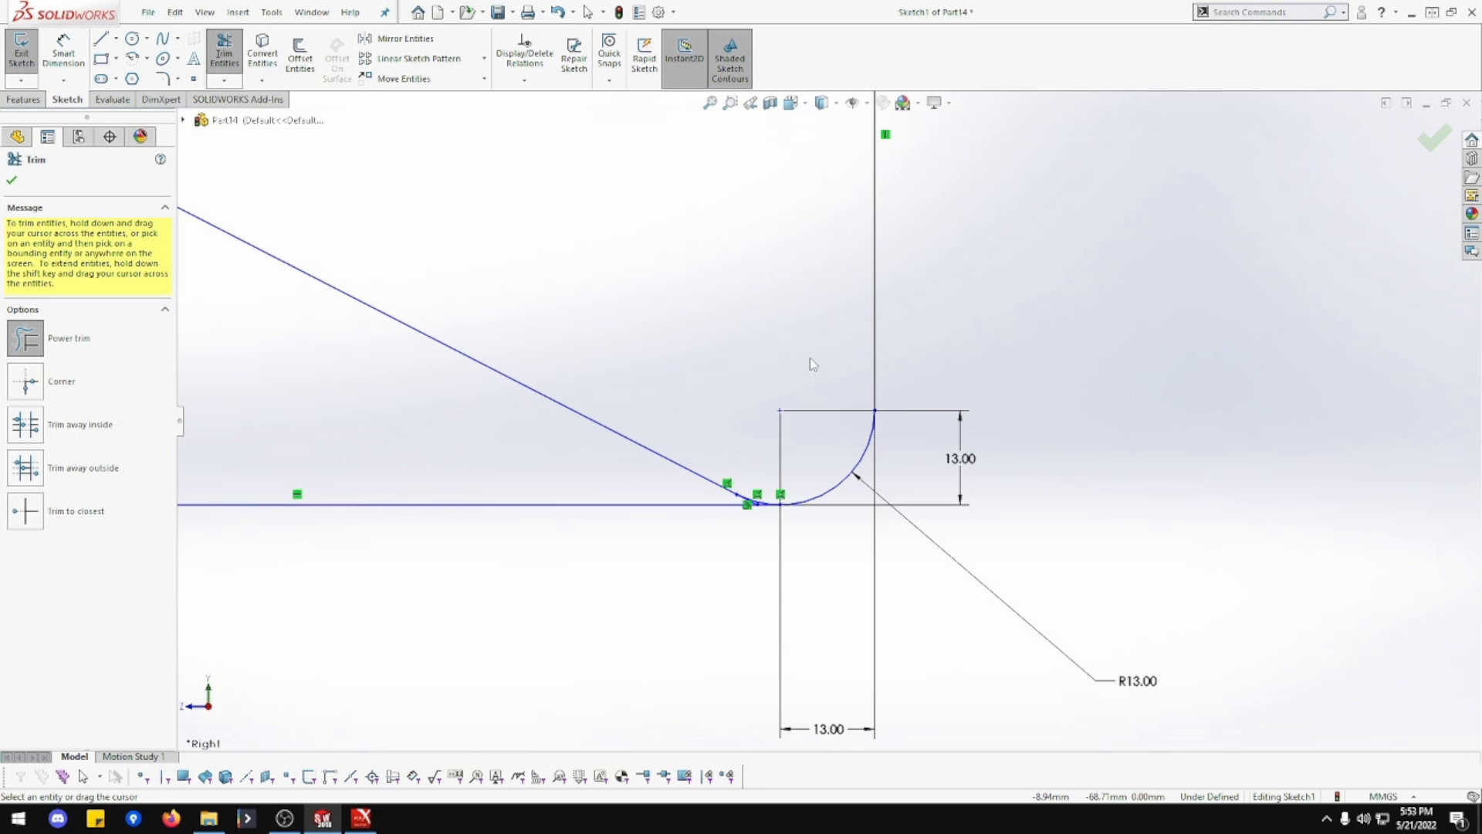
{"action": "left_click_drag", "start_coordinate": [668, 594], "coordinate": [620, 498]}
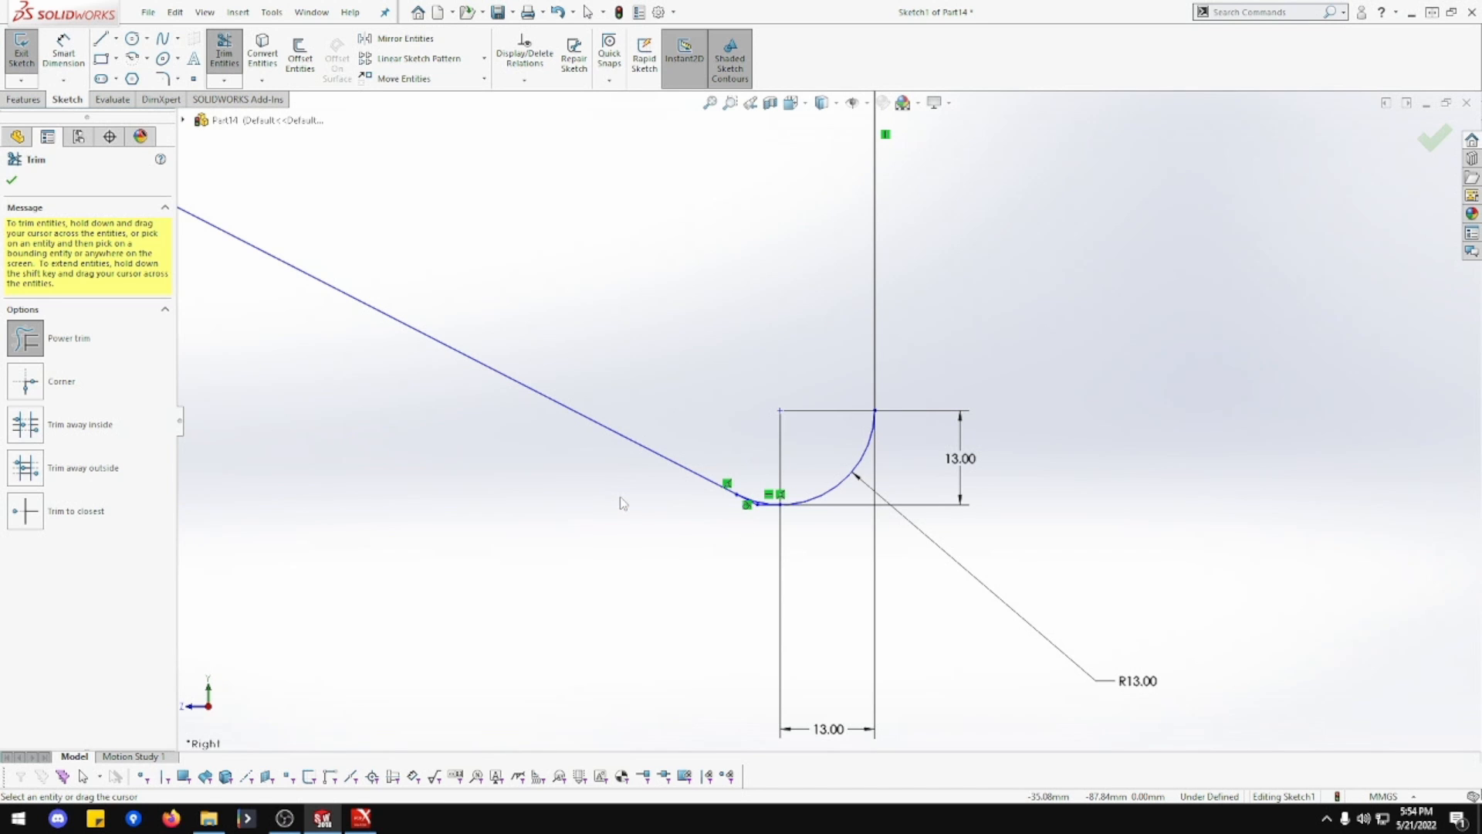
- Power-trim the short leftover line segments beneath the lower-right arc and the rectangle's left edge
{"action": "scroll", "coordinate": [770, 526], "scroll_direction": "down", "scroll_amount": 5}
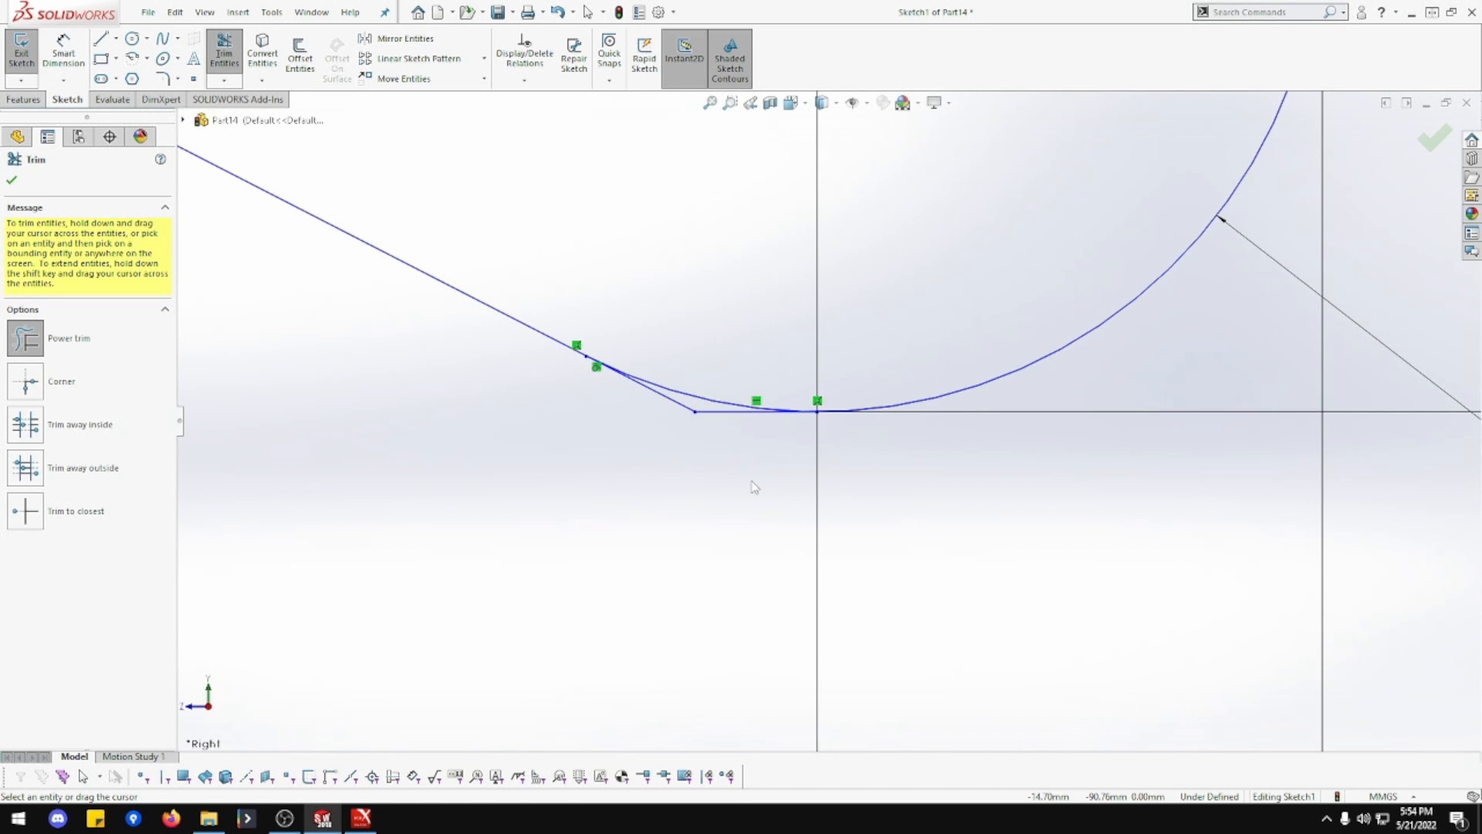
{"action": "left_click_drag", "start_coordinate": [732, 433], "coordinate": [676, 410]}
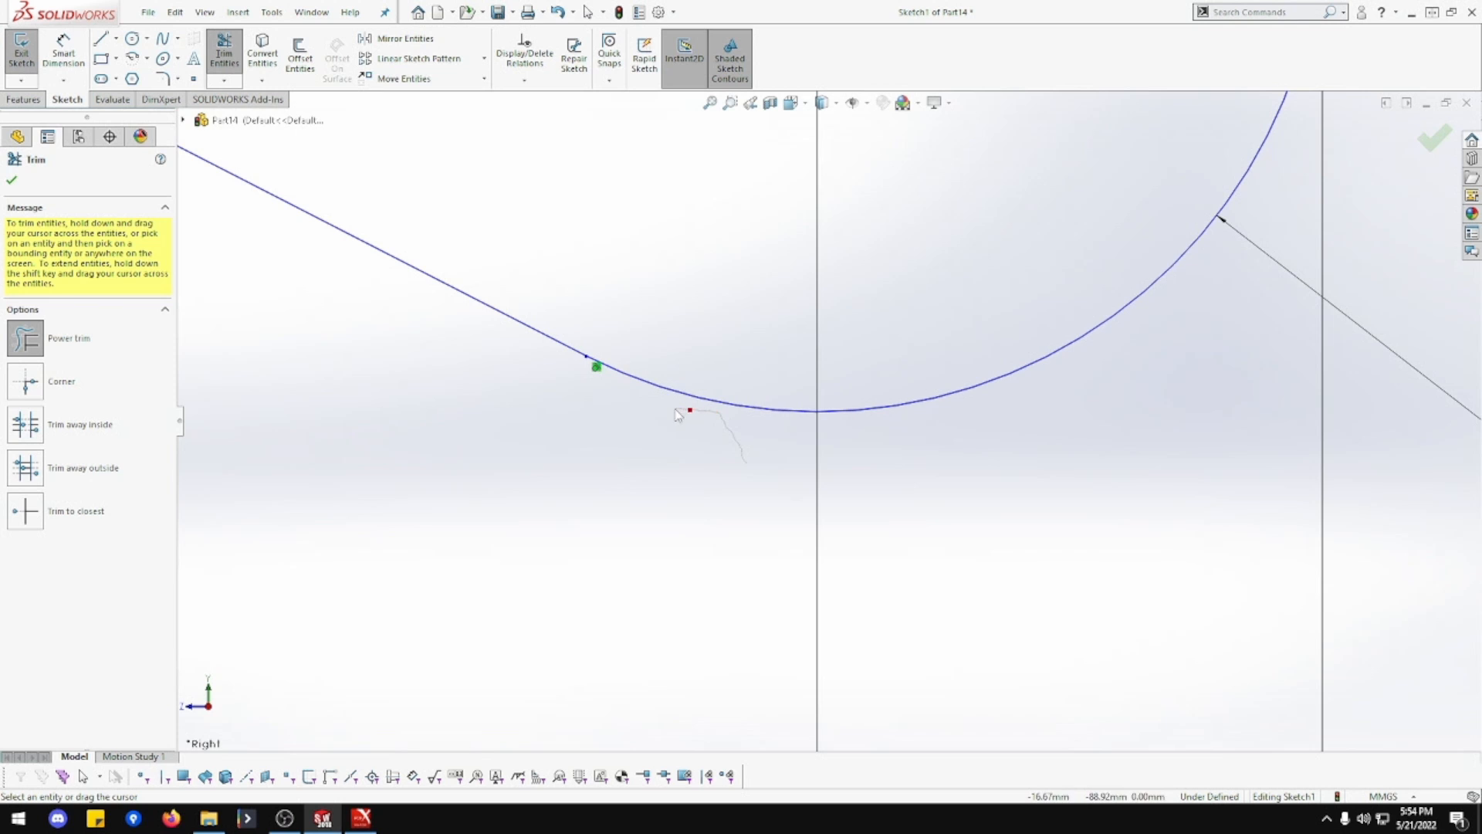
{"action": "scroll", "coordinate": [710, 503], "scroll_direction": "down", "scroll_amount": 2}
{"action": "scroll", "coordinate": [710, 503], "scroll_direction": "up", "scroll_amount": 5}
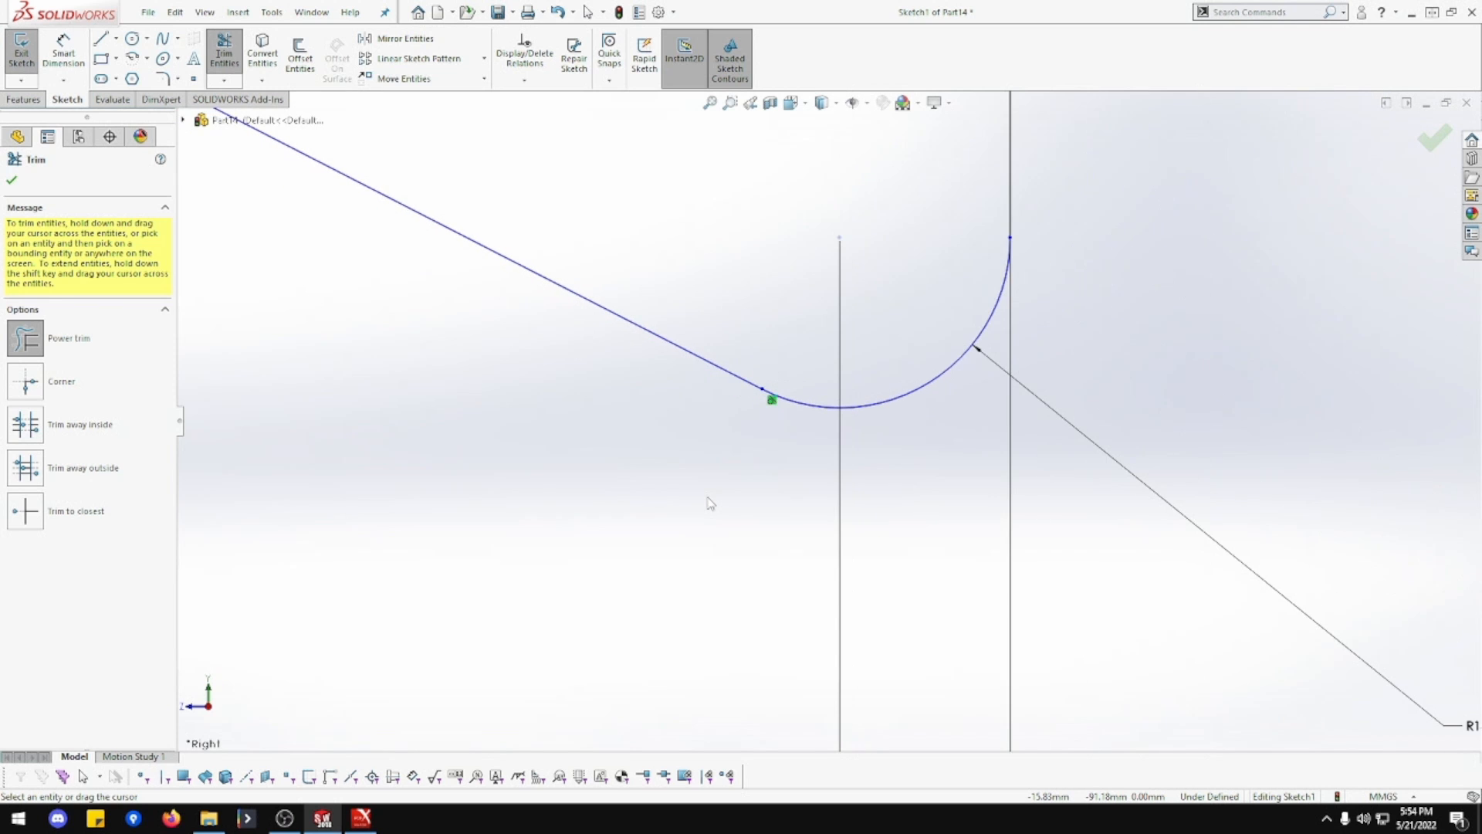
{"action": "scroll", "coordinate": [539, 228], "scroll_direction": "down", "scroll_amount": 2}
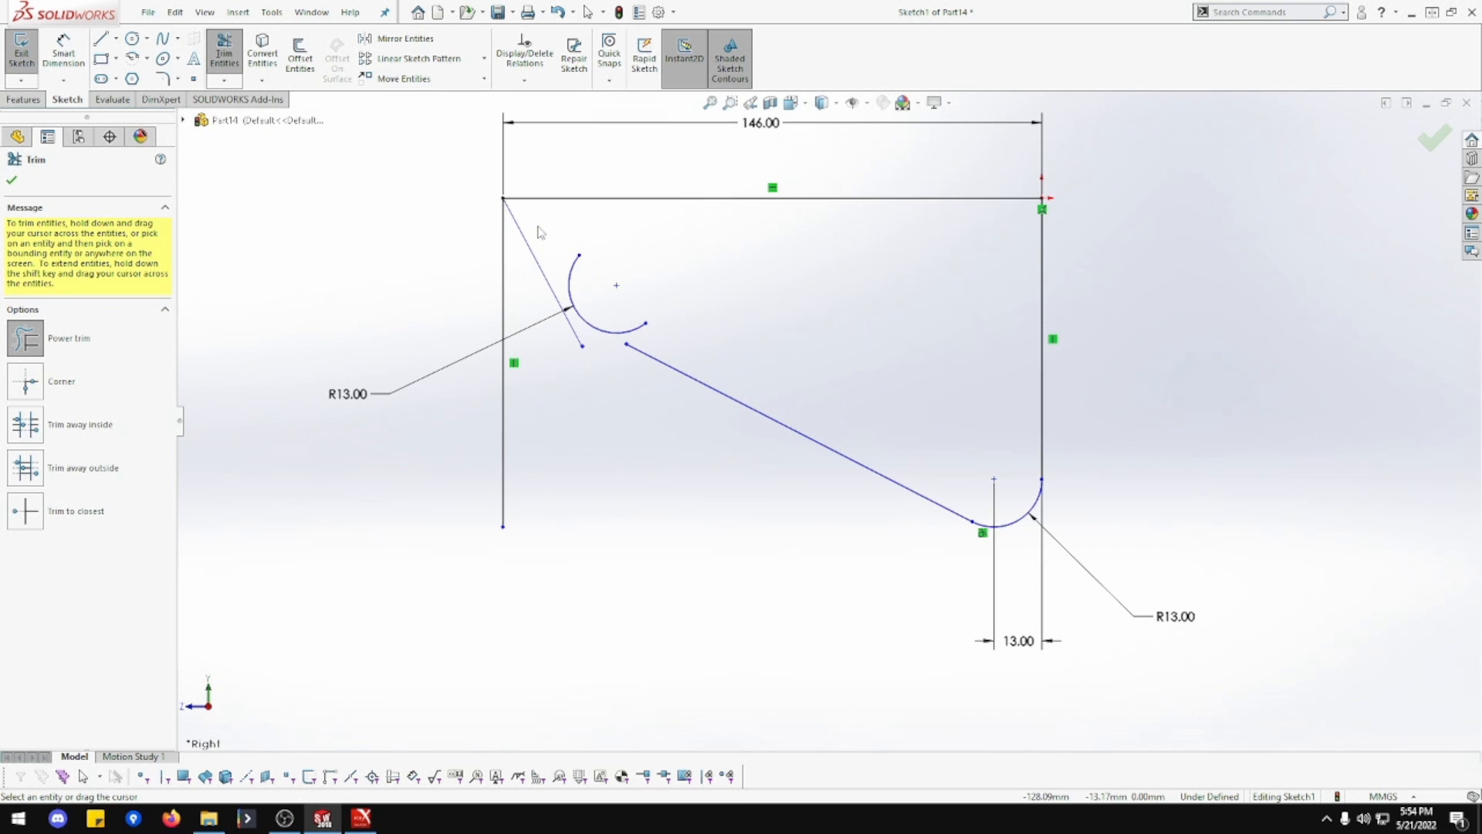
{"action": "left_click_drag", "start_coordinate": [510, 286], "coordinate": [493, 305]}
{"action": "scroll", "coordinate": [541, 370], "scroll_direction": "down", "scroll_amount": 3}
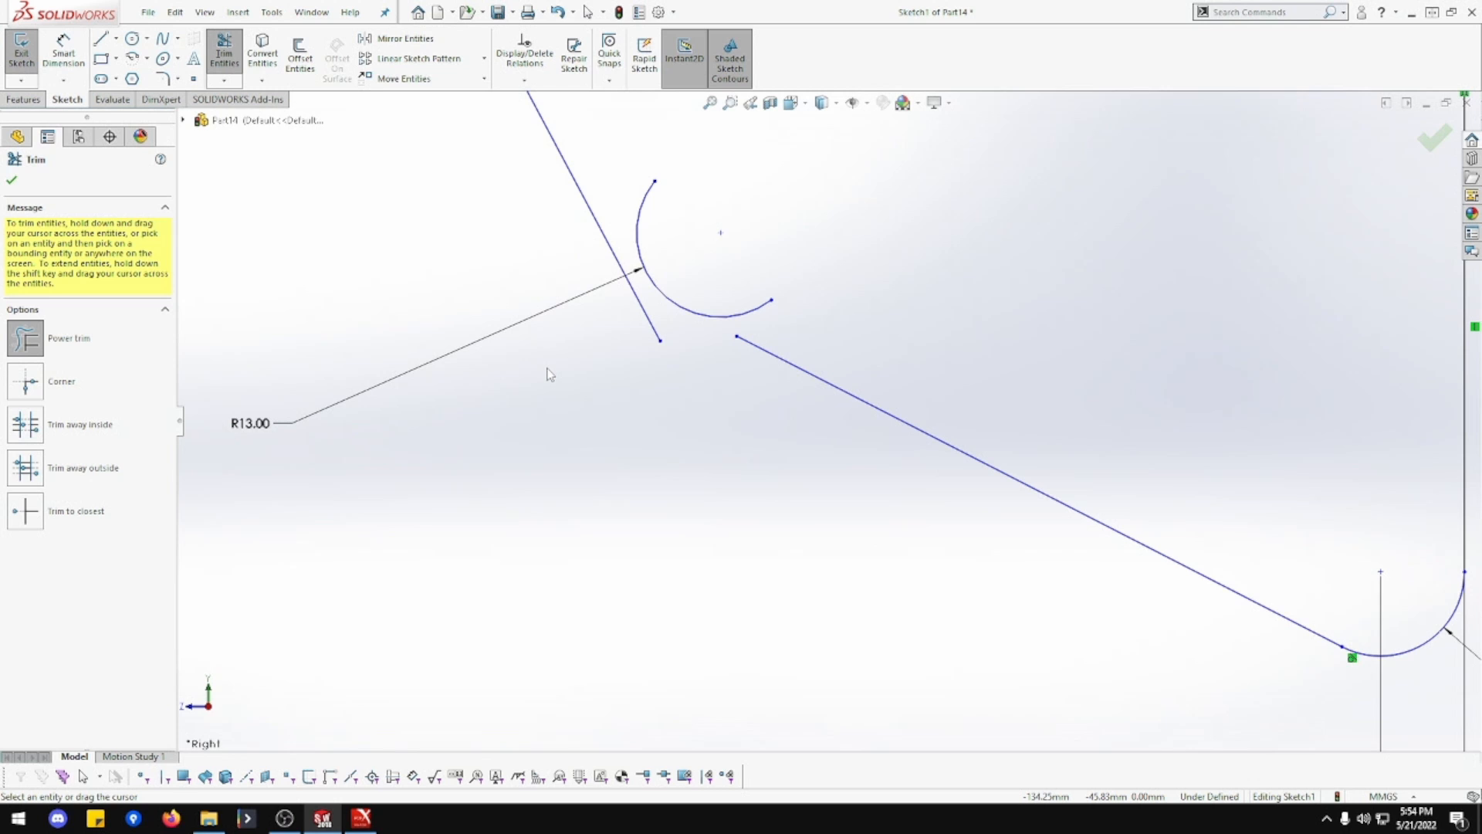
{"action": "key", "text": "Escape"}
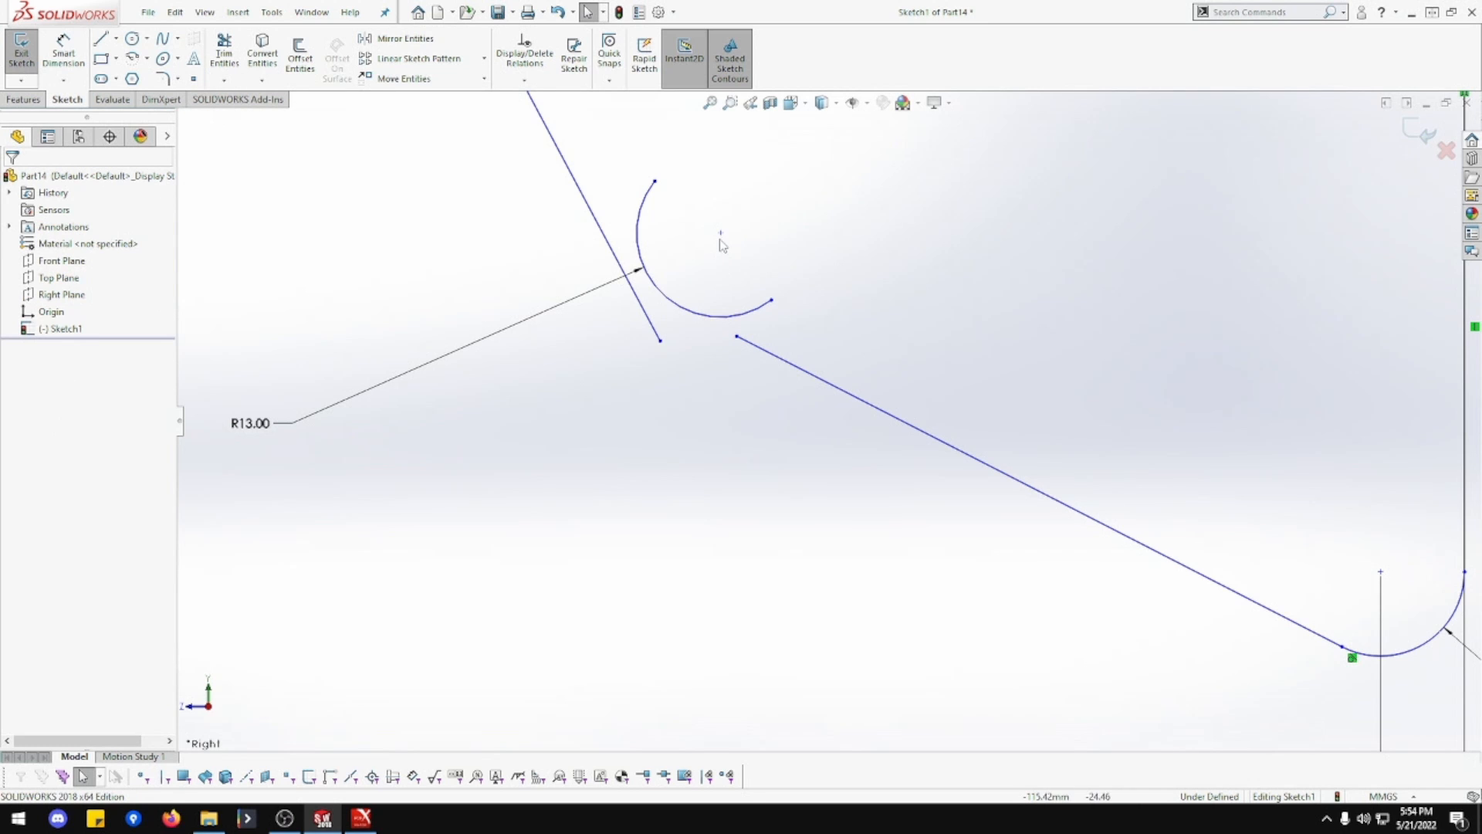
- Move the upper-left arc inward and dimension its centre 60 mm vertically below the top edge
{"action": "left_click_drag", "start_coordinate": [725, 235], "coordinate": [801, 234]}
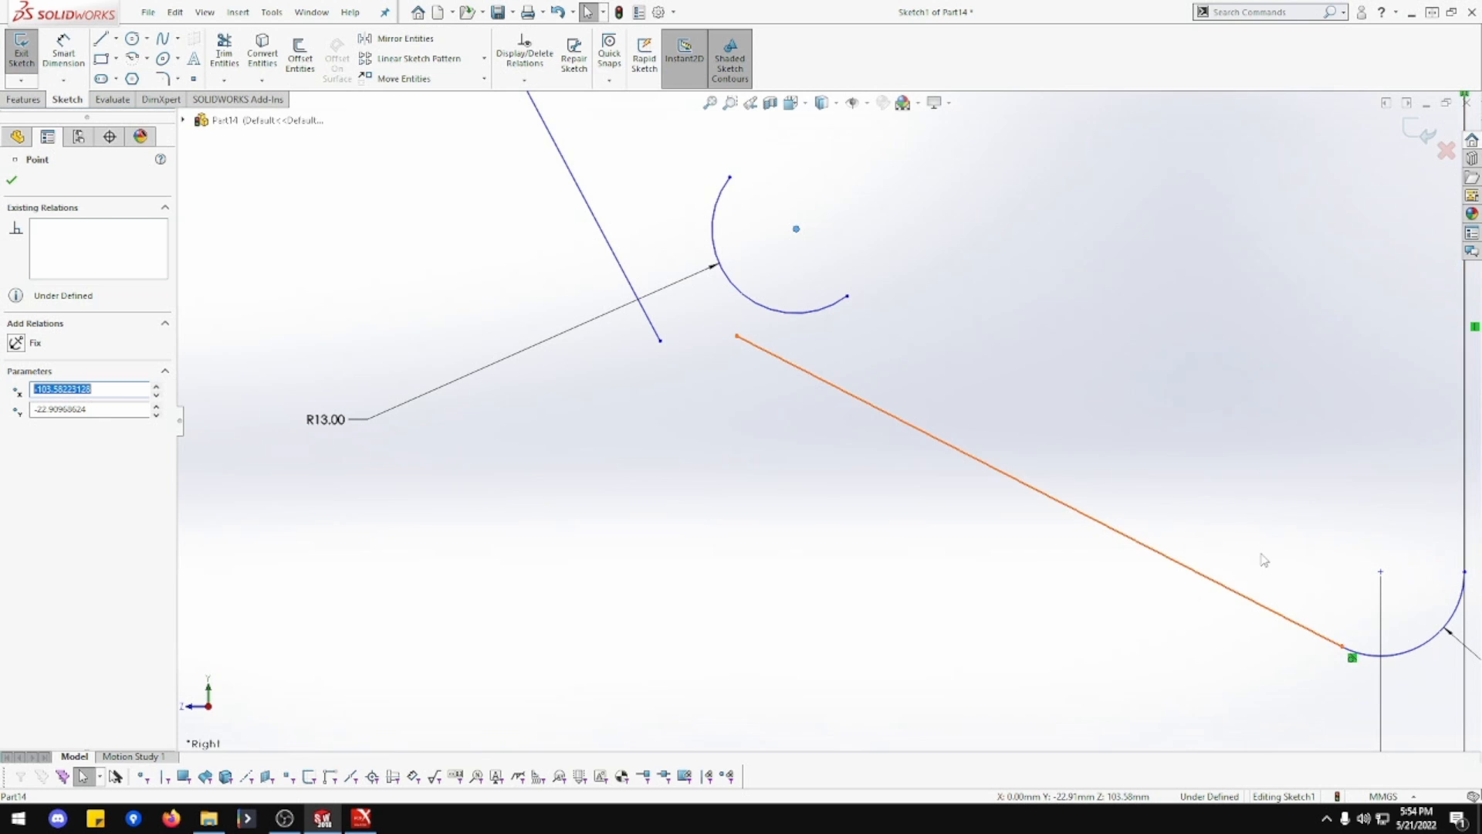
{"action": "scroll", "coordinate": [1263, 563], "scroll_direction": "up", "scroll_amount": 5}
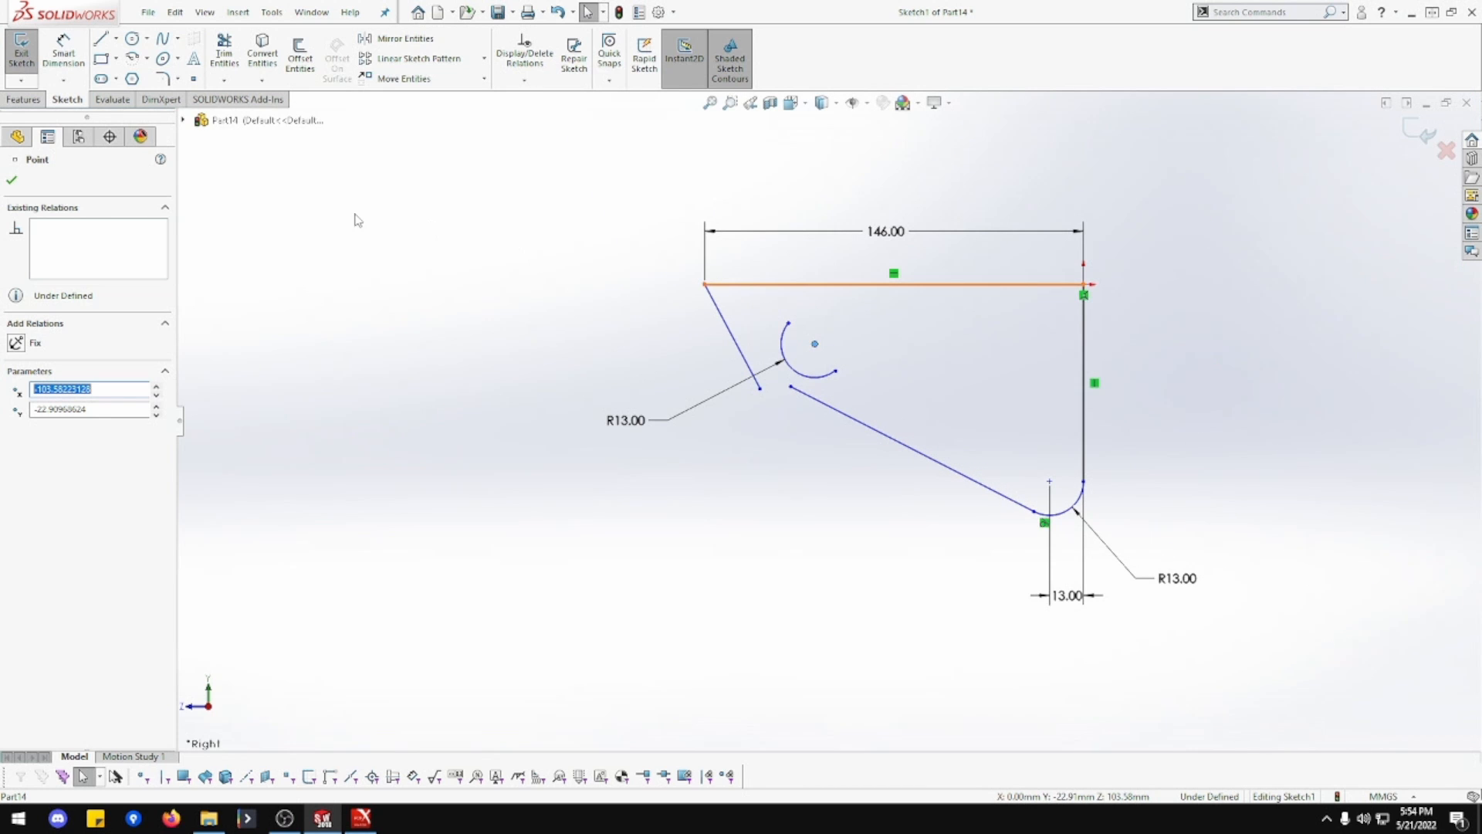
{"action": "left_click", "coordinate": [63, 50]}
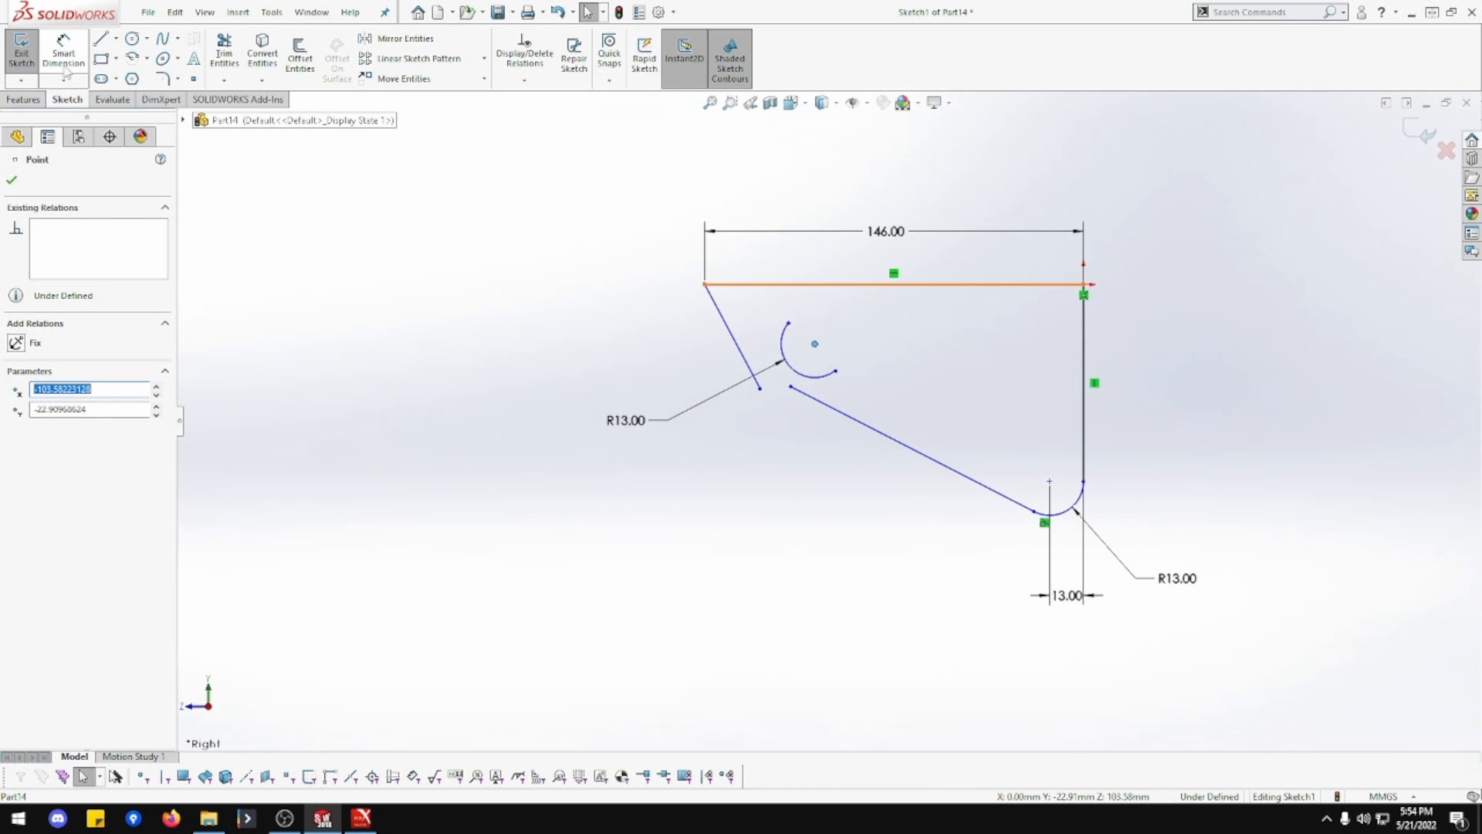
{"action": "left_click", "coordinate": [799, 285]}
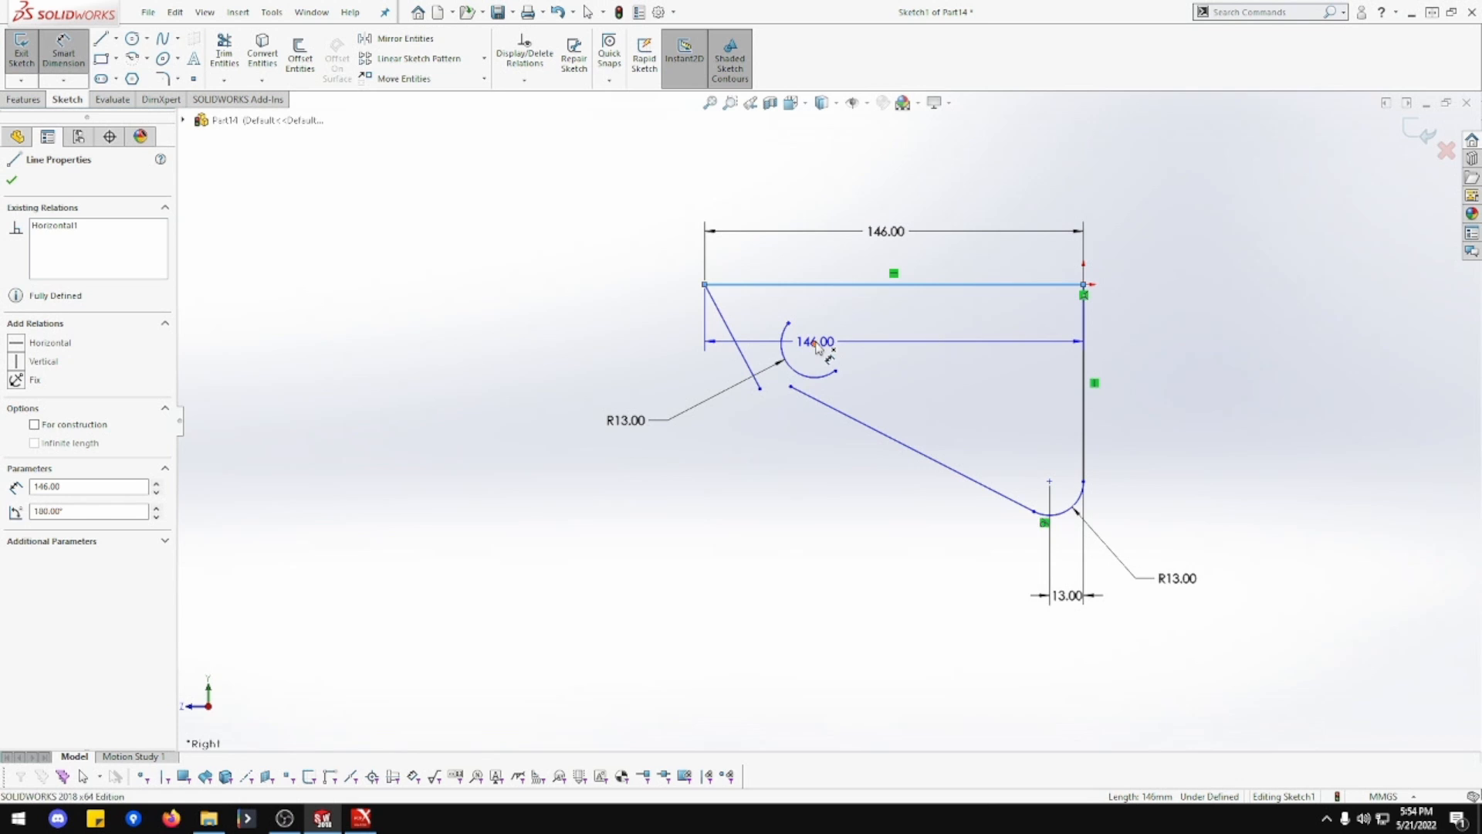
{"action": "left_click", "coordinate": [815, 344]}
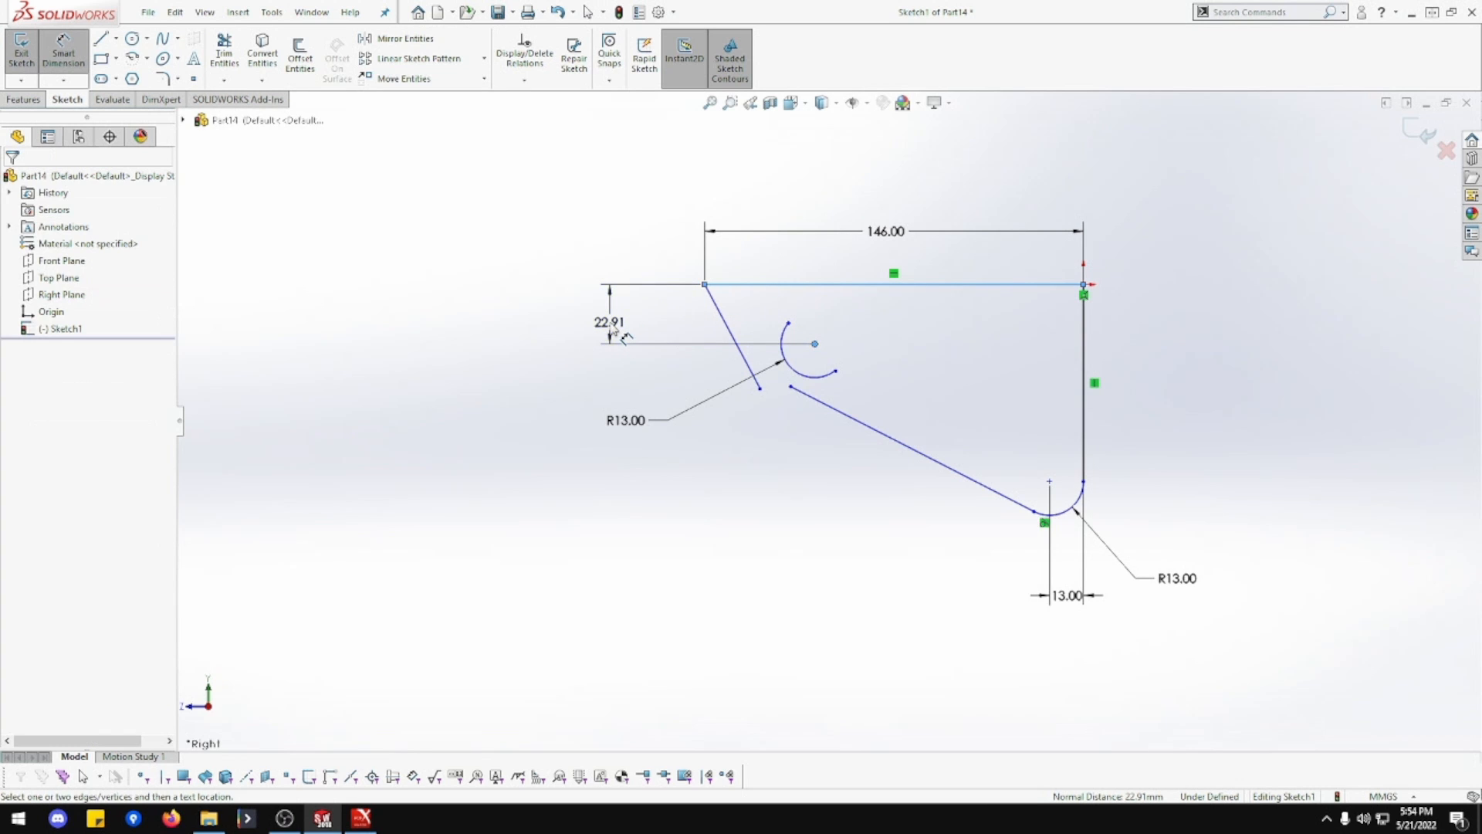
{"action": "left_click", "coordinate": [615, 331]}
{"action": "key", "text": "Return"}
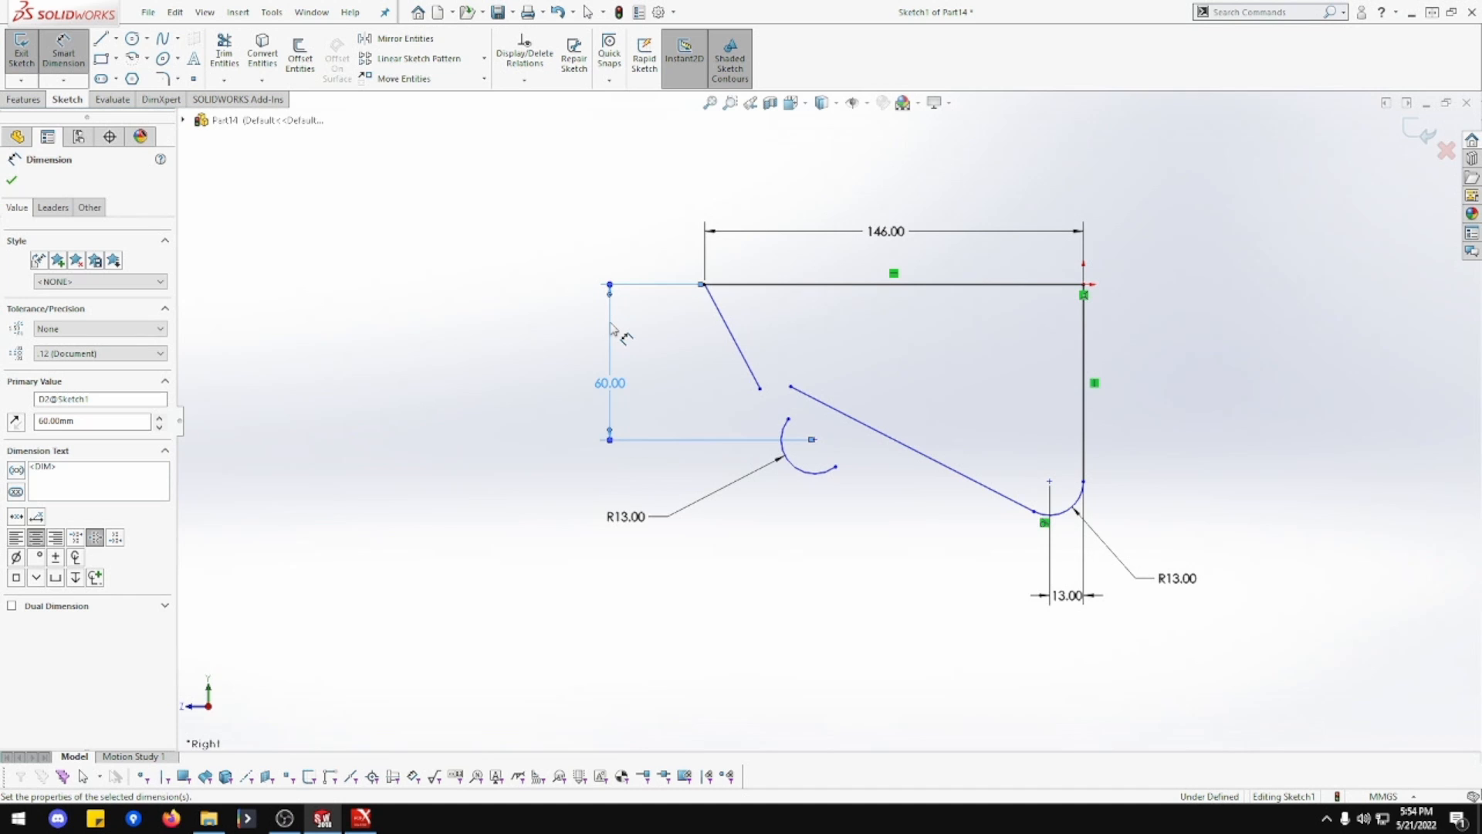
{"action": "key", "text": "Escape"}
- Dimension the lower-right arc's centre 76 mm vertically below the top edge
{"action": "left_click_drag", "start_coordinate": [843, 421], "coordinate": [813, 496]}
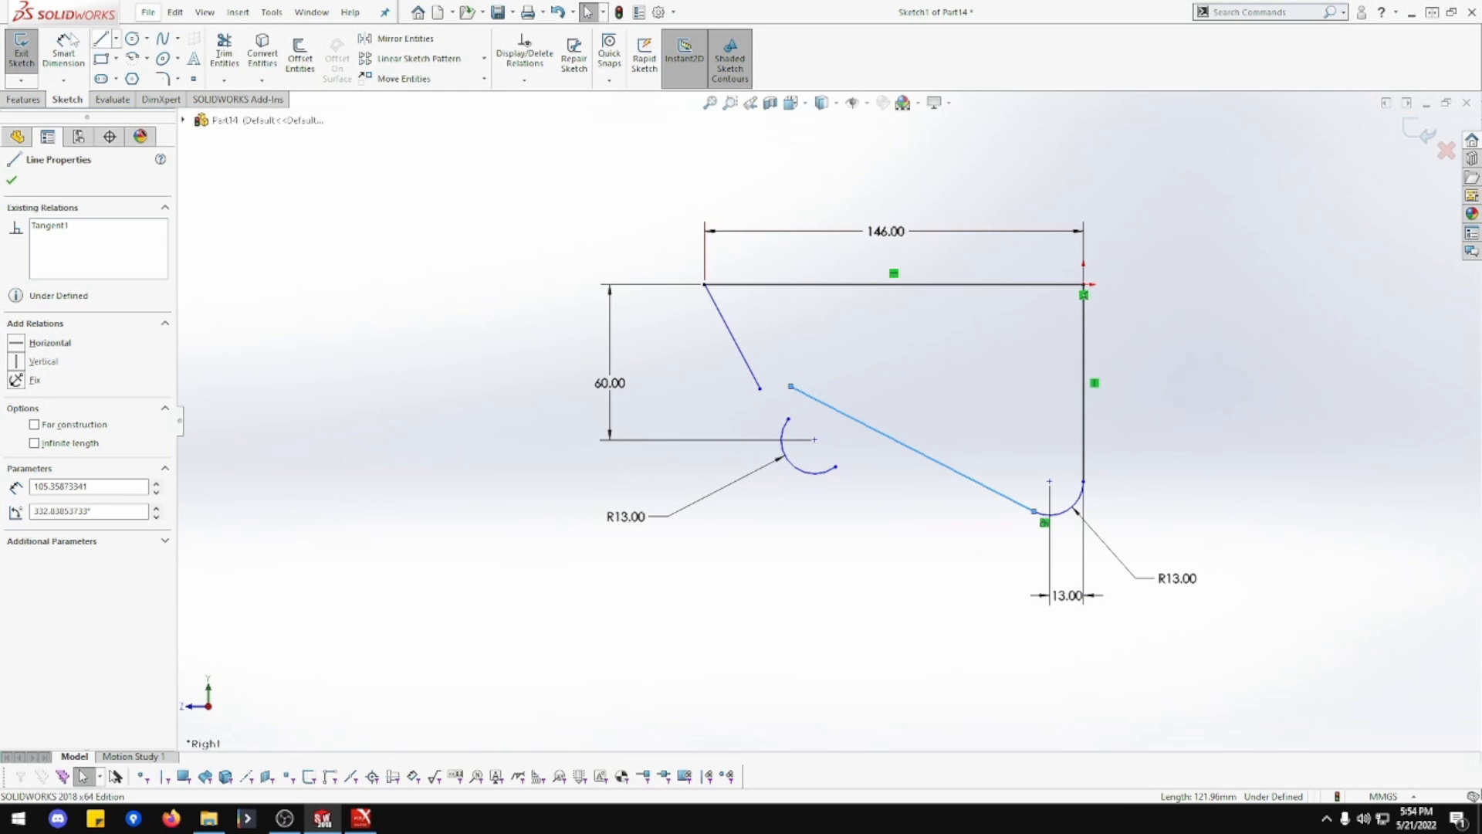
{"action": "left_click", "coordinate": [65, 48]}
{"action": "left_click", "coordinate": [1051, 482]}
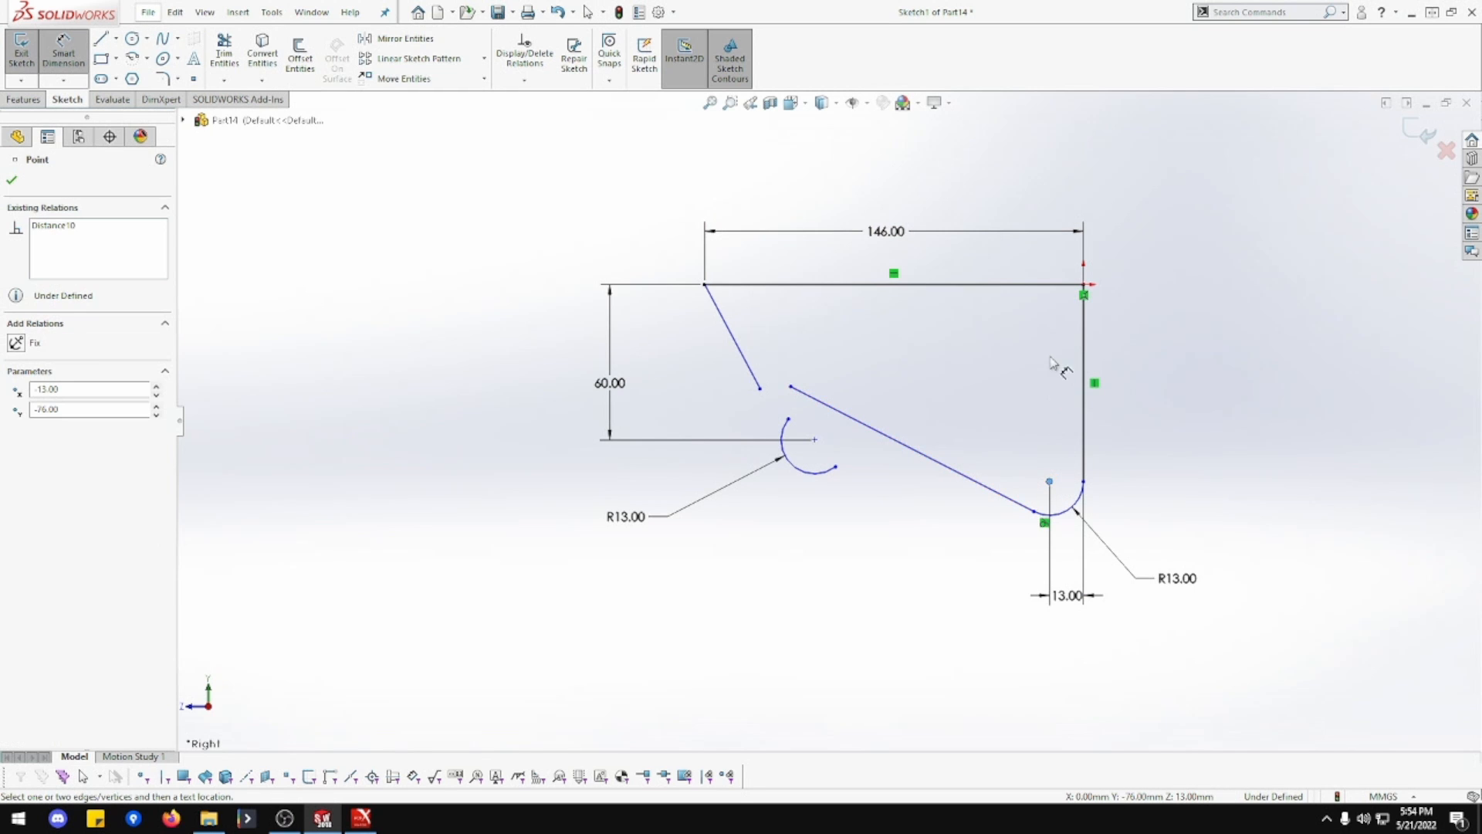
{"action": "left_click", "coordinate": [1056, 285]}
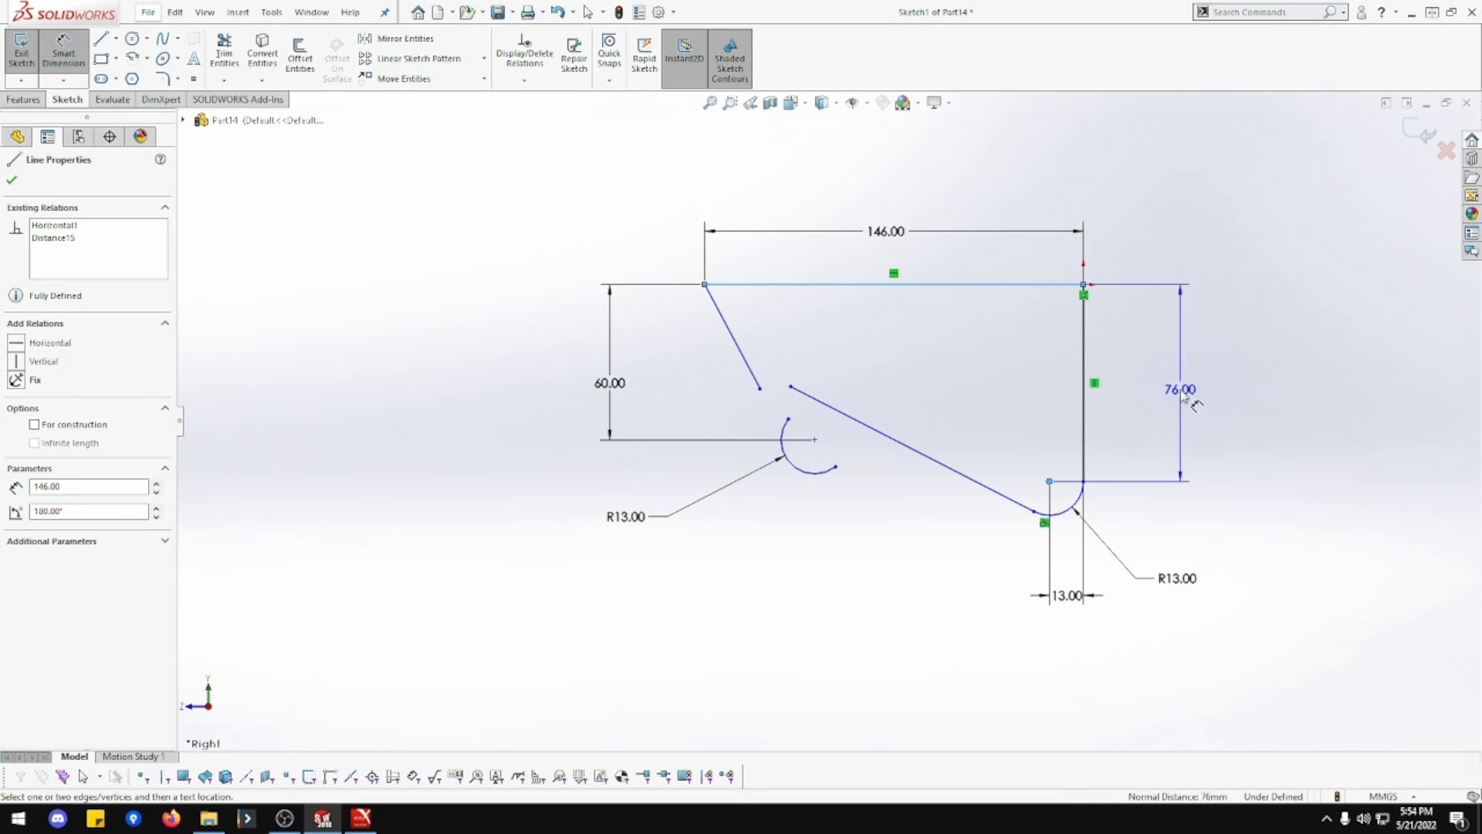
{"action": "left_click", "coordinate": [1195, 403]}
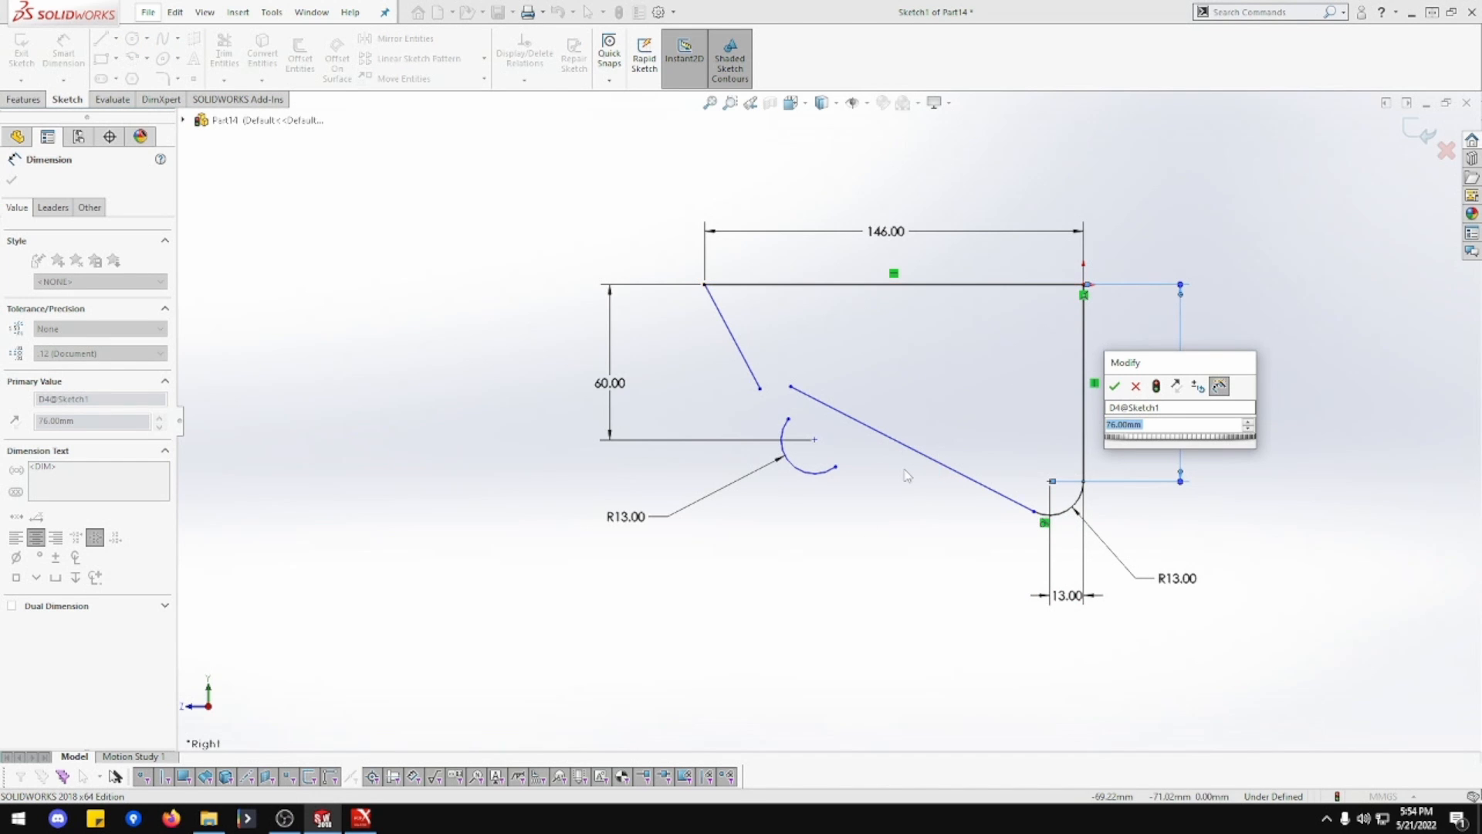
{"action": "key", "text": "Return"}
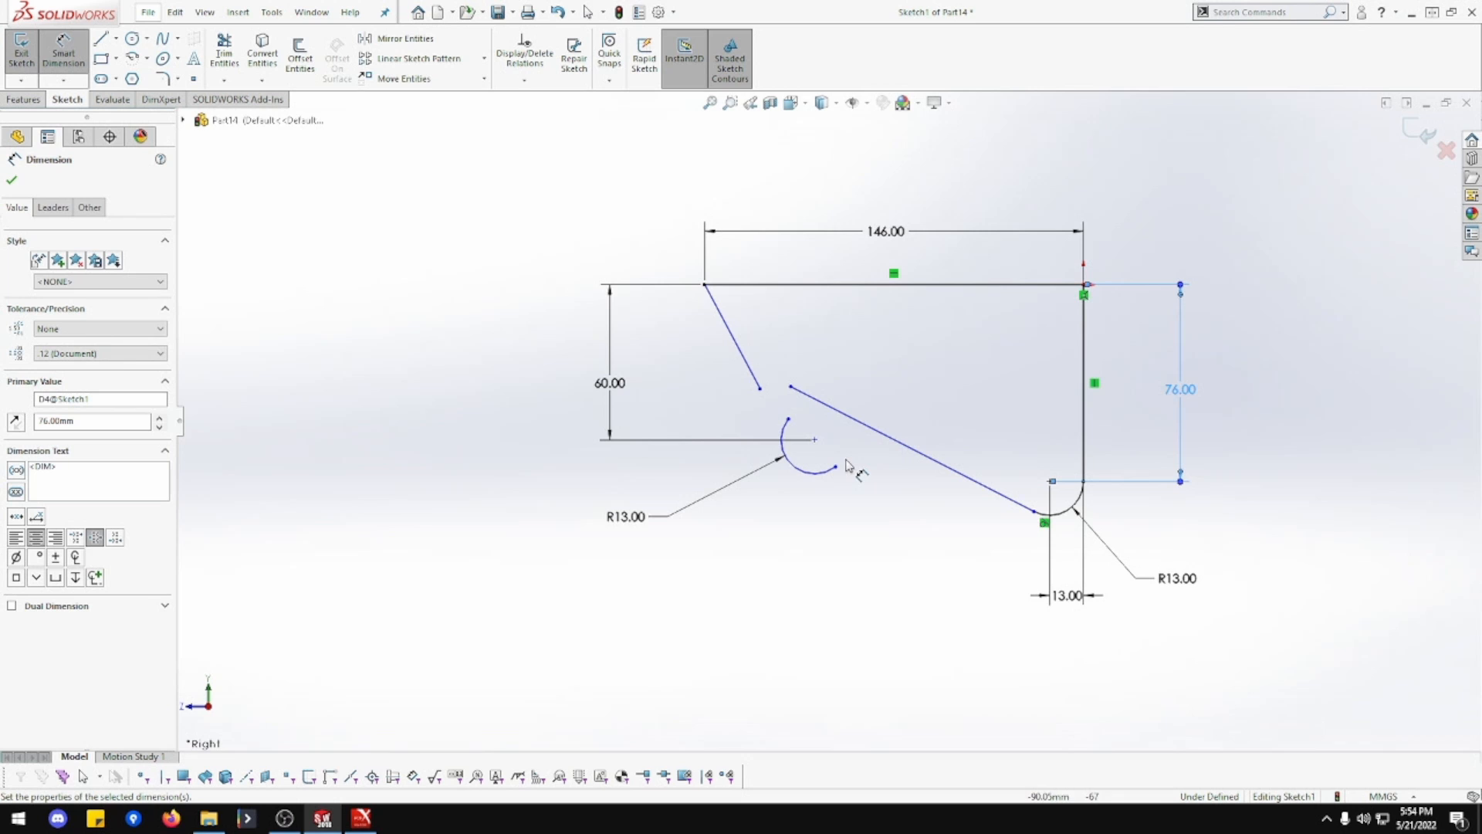
- Lower the open ends of the left slanted line and the long diagonal line to about 82 mm below the top edge
{"action": "left_click", "coordinate": [791, 387]}
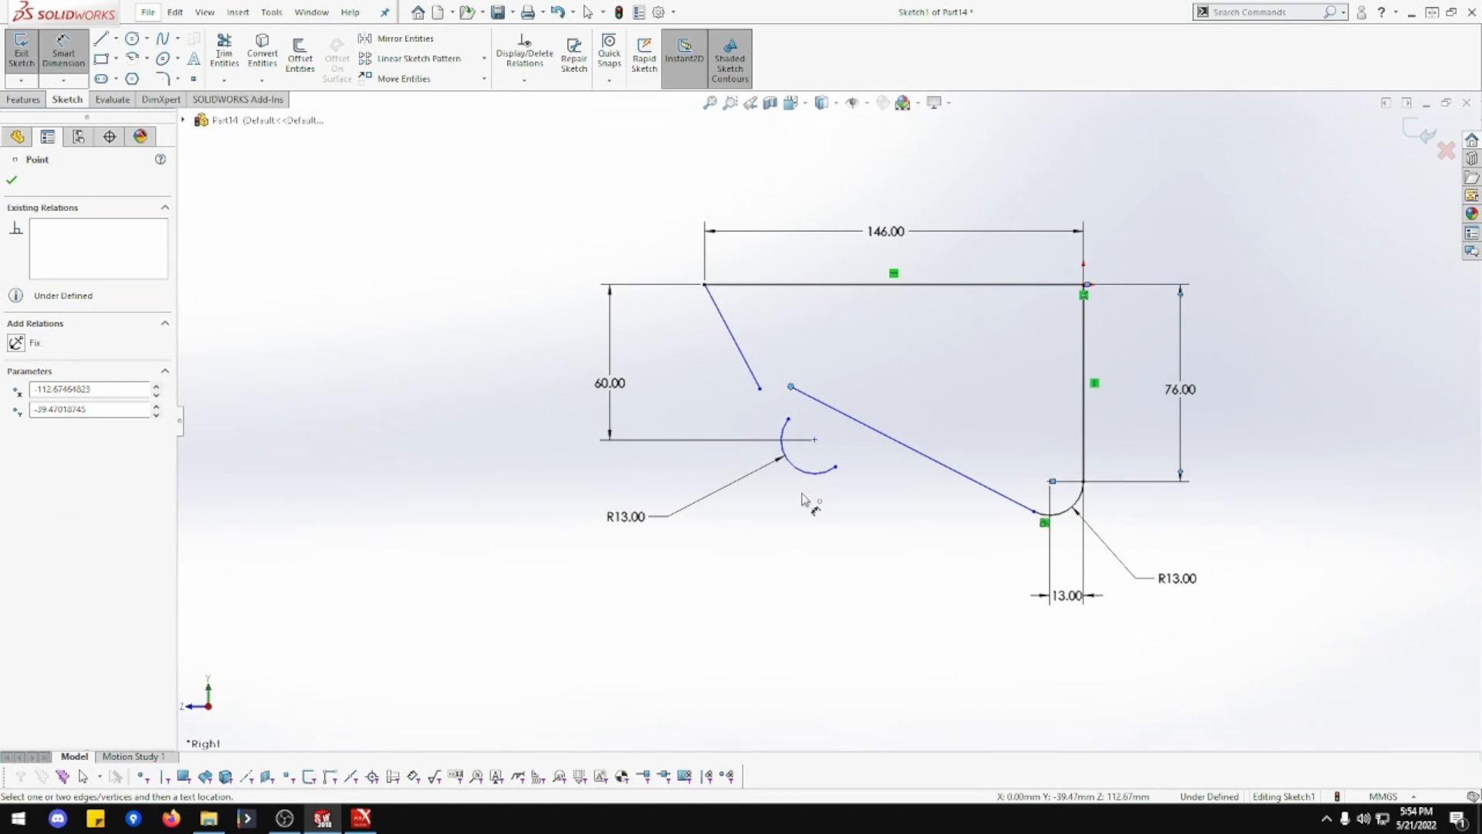
{"action": "key", "text": "Escape"}
{"action": "key", "text": "Escape"}
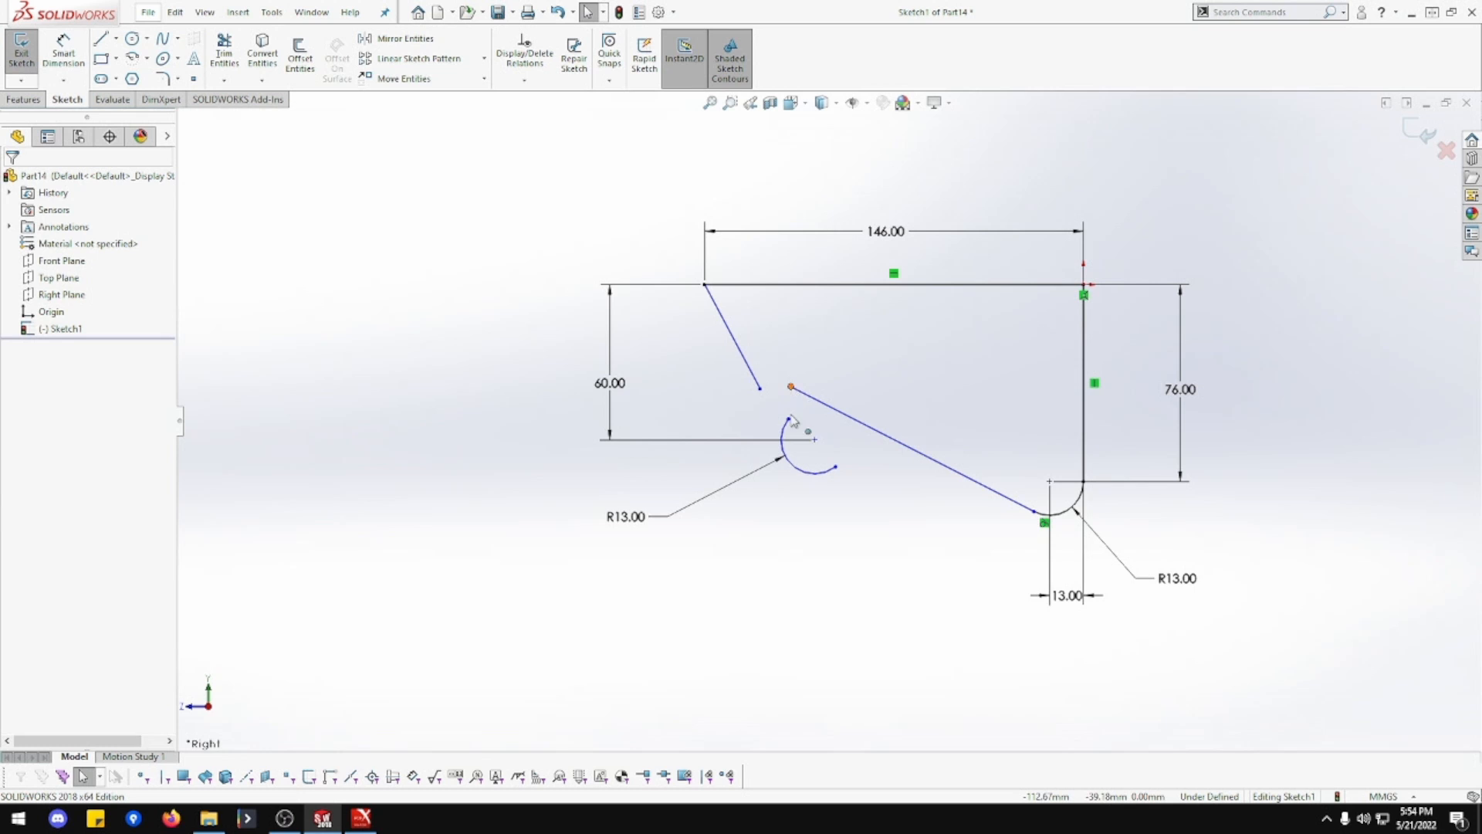
{"action": "left_click_drag", "start_coordinate": [791, 387], "coordinate": [765, 496]}
{"action": "key", "text": "Escape"}
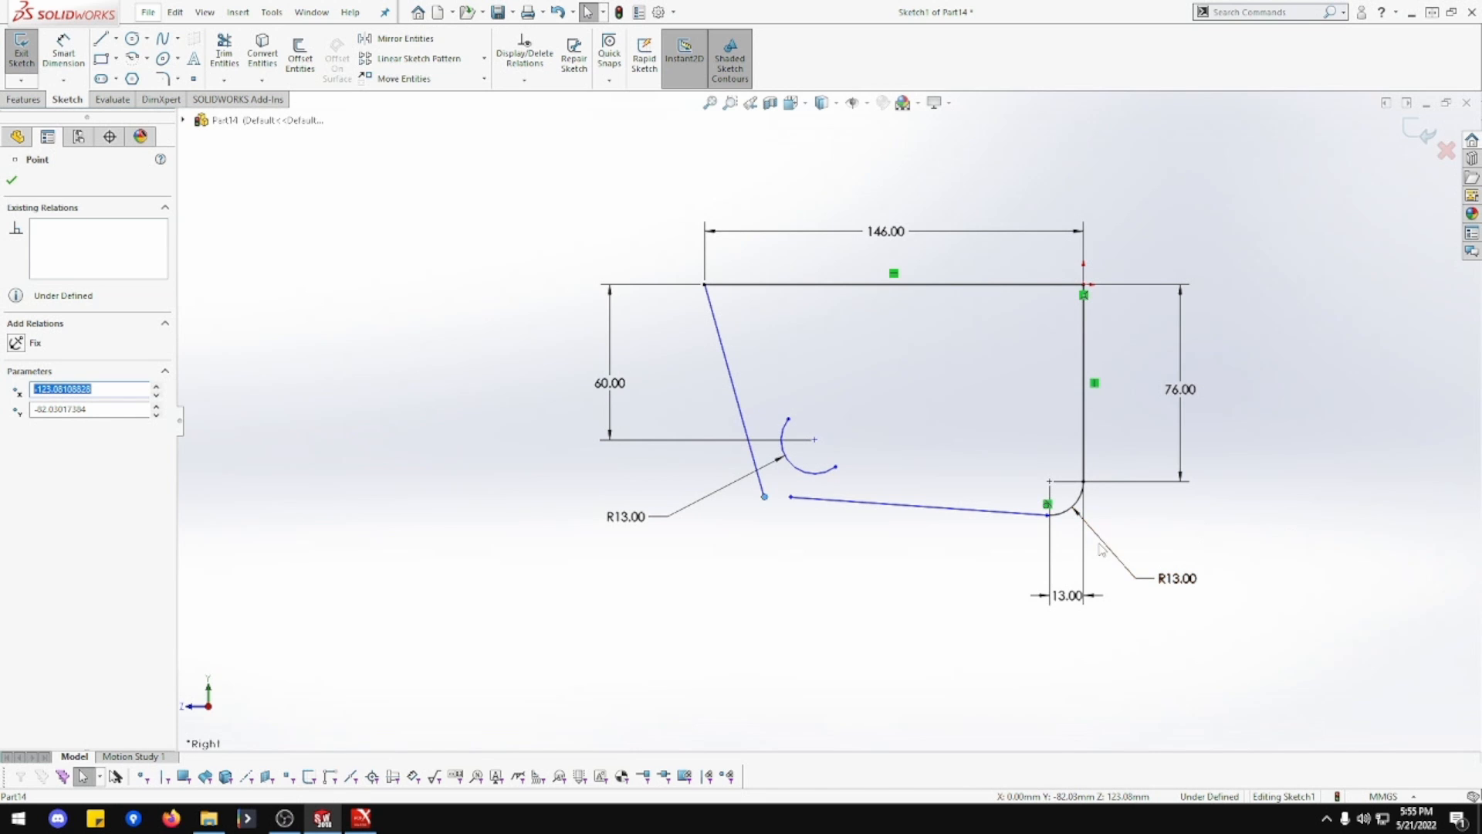
- Dimension the horizontal distance between the centres of the lower-left and lower-right arcs as 101 mm
{"action": "left_click", "coordinate": [63, 51]}
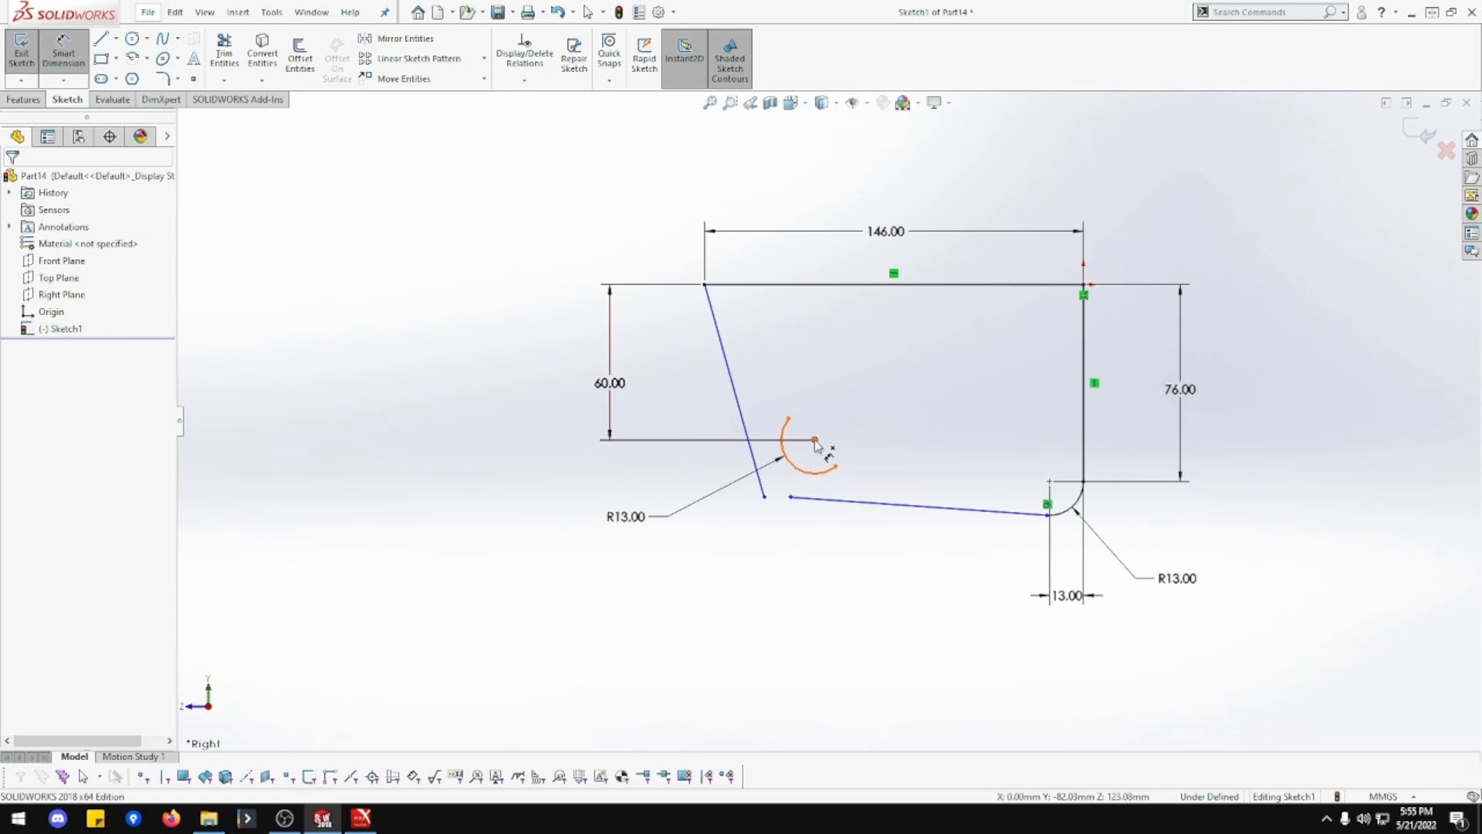
{"action": "left_click", "coordinate": [816, 440]}
{"action": "left_click", "coordinate": [1050, 482]}
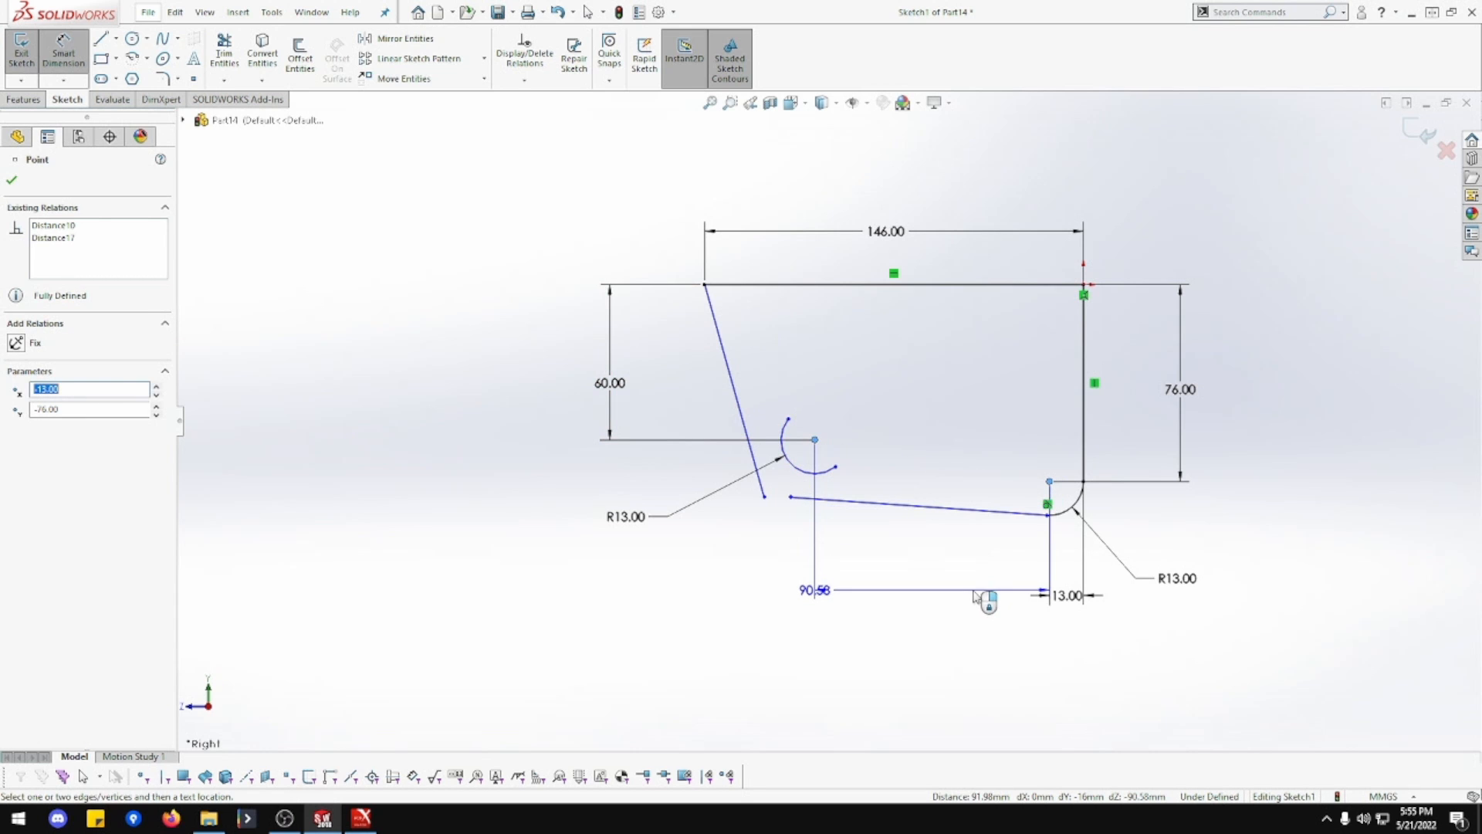
{"action": "left_click", "coordinate": [975, 601]}
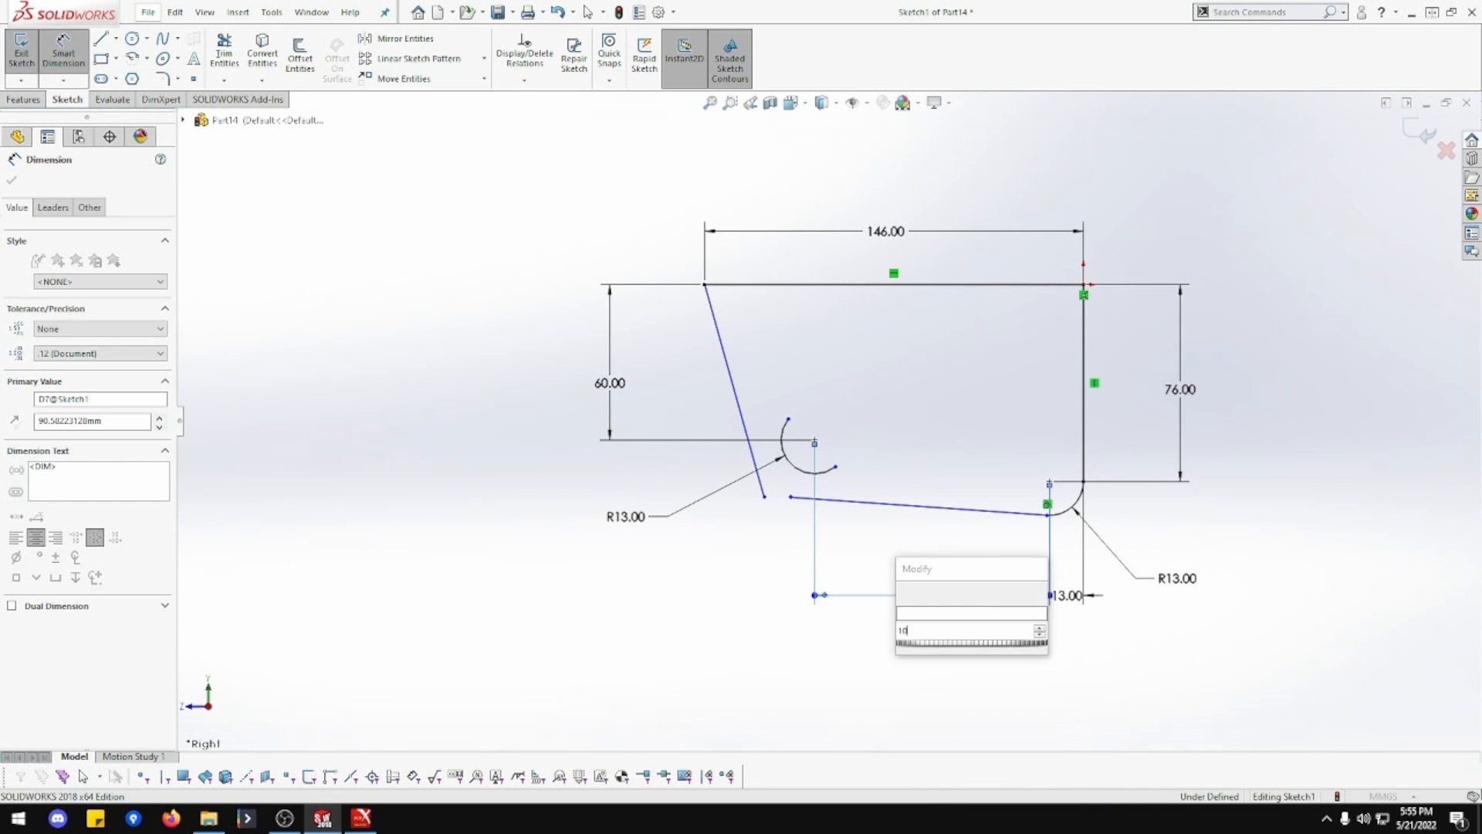
{"action": "type", "text": "101"}
{"action": "key", "text": "Return"}
{"action": "scroll", "coordinate": [772, 493], "scroll_direction": "down", "scroll_amount": 6}
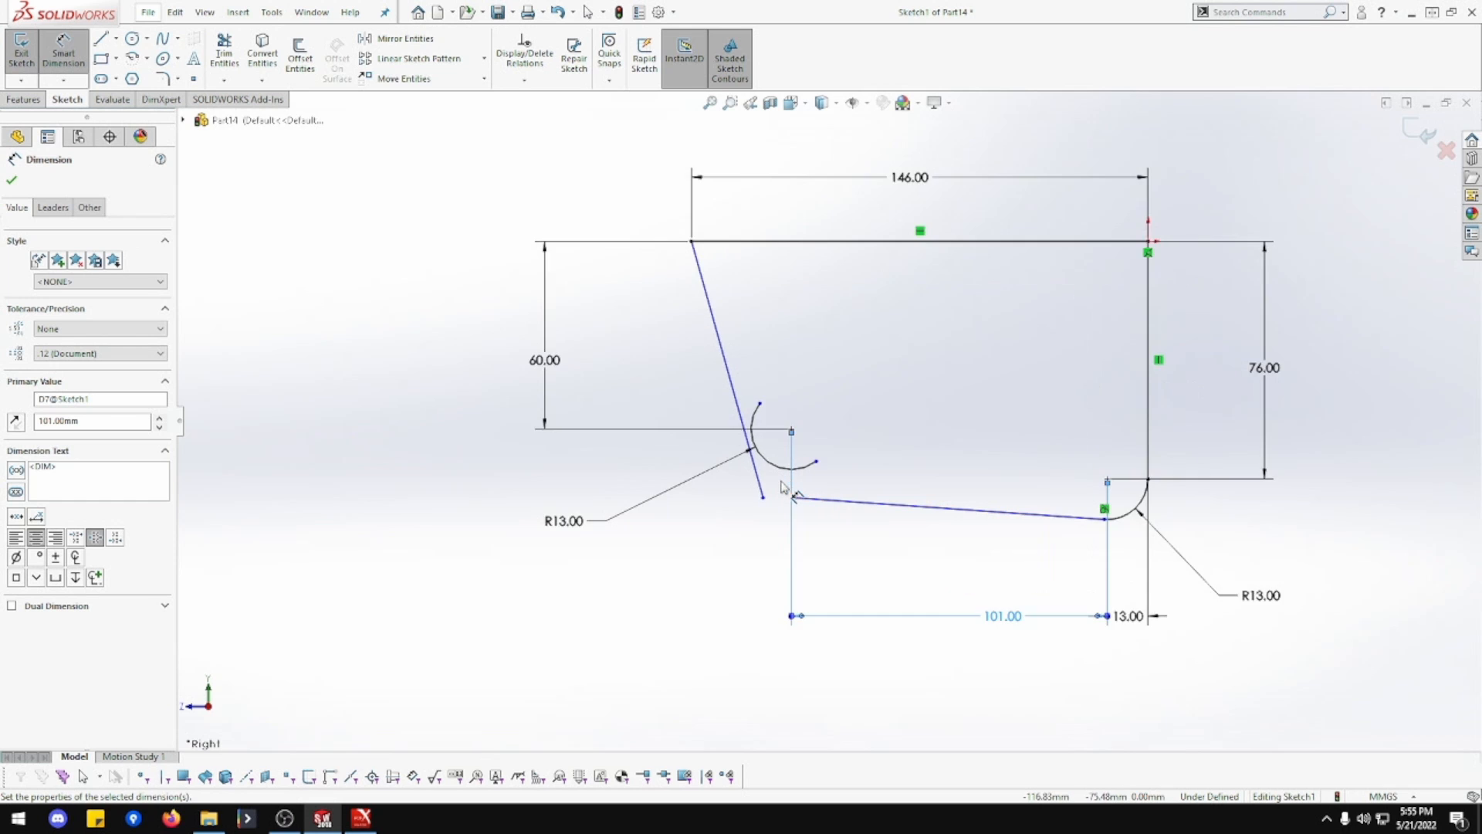
{"action": "key", "text": "Escape"}
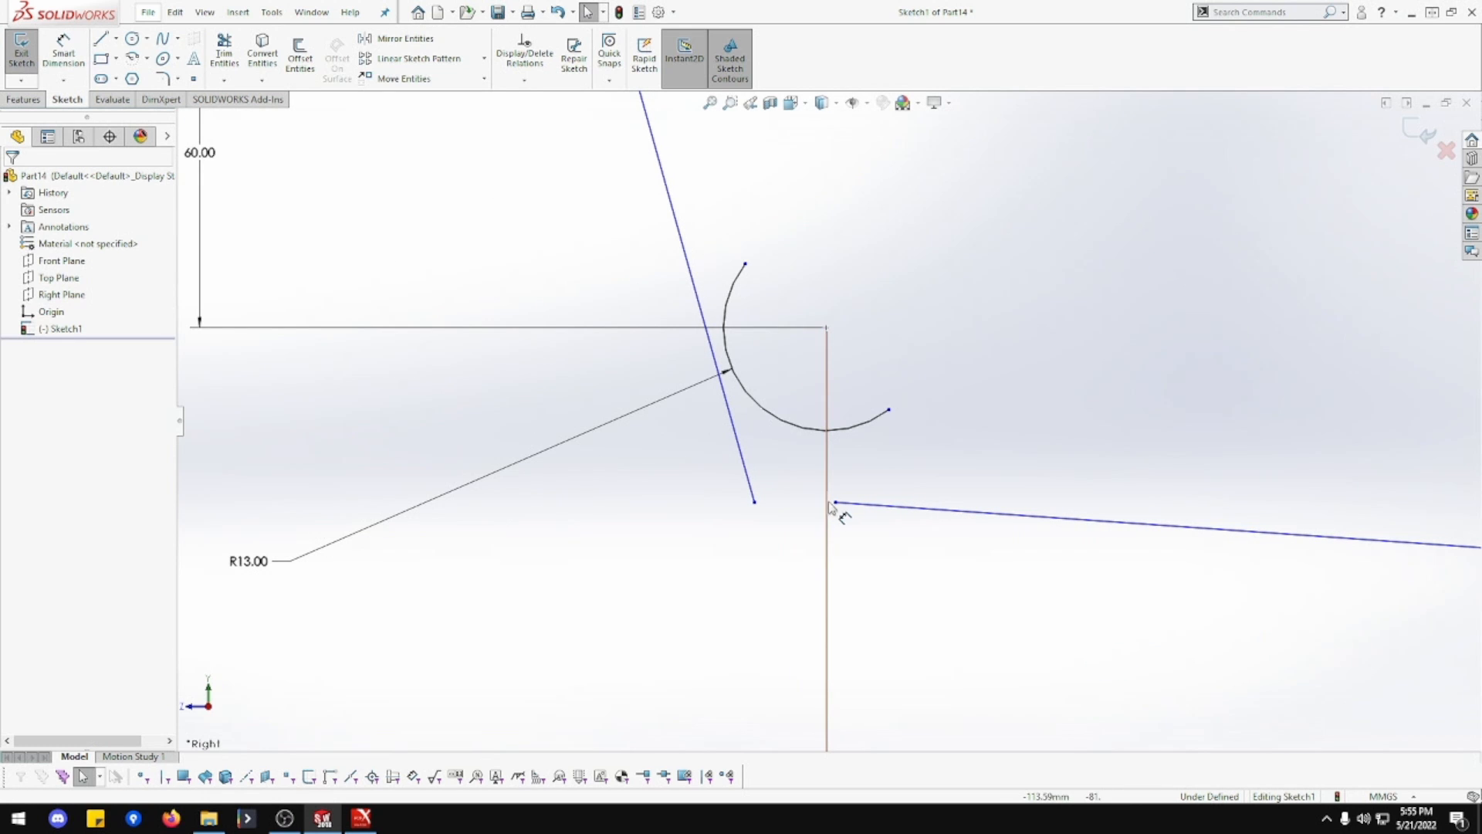
- Extend the long diagonal line's open end past the slanted line, and make both lines tangent to the lower-left arc
{"action": "left_click_drag", "start_coordinate": [836, 503], "coordinate": [709, 479]}
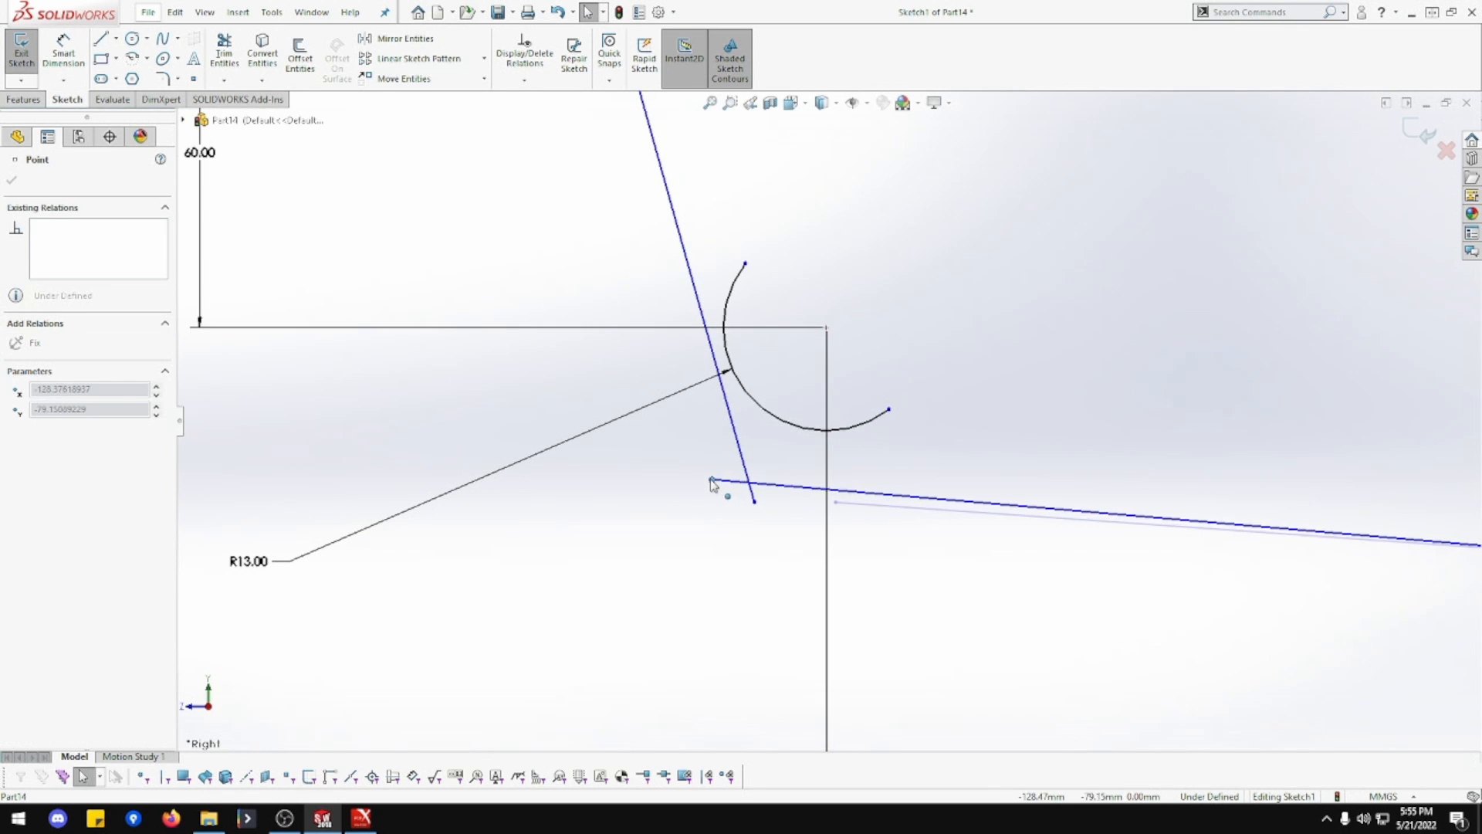
{"action": "key", "text": "Escape"}
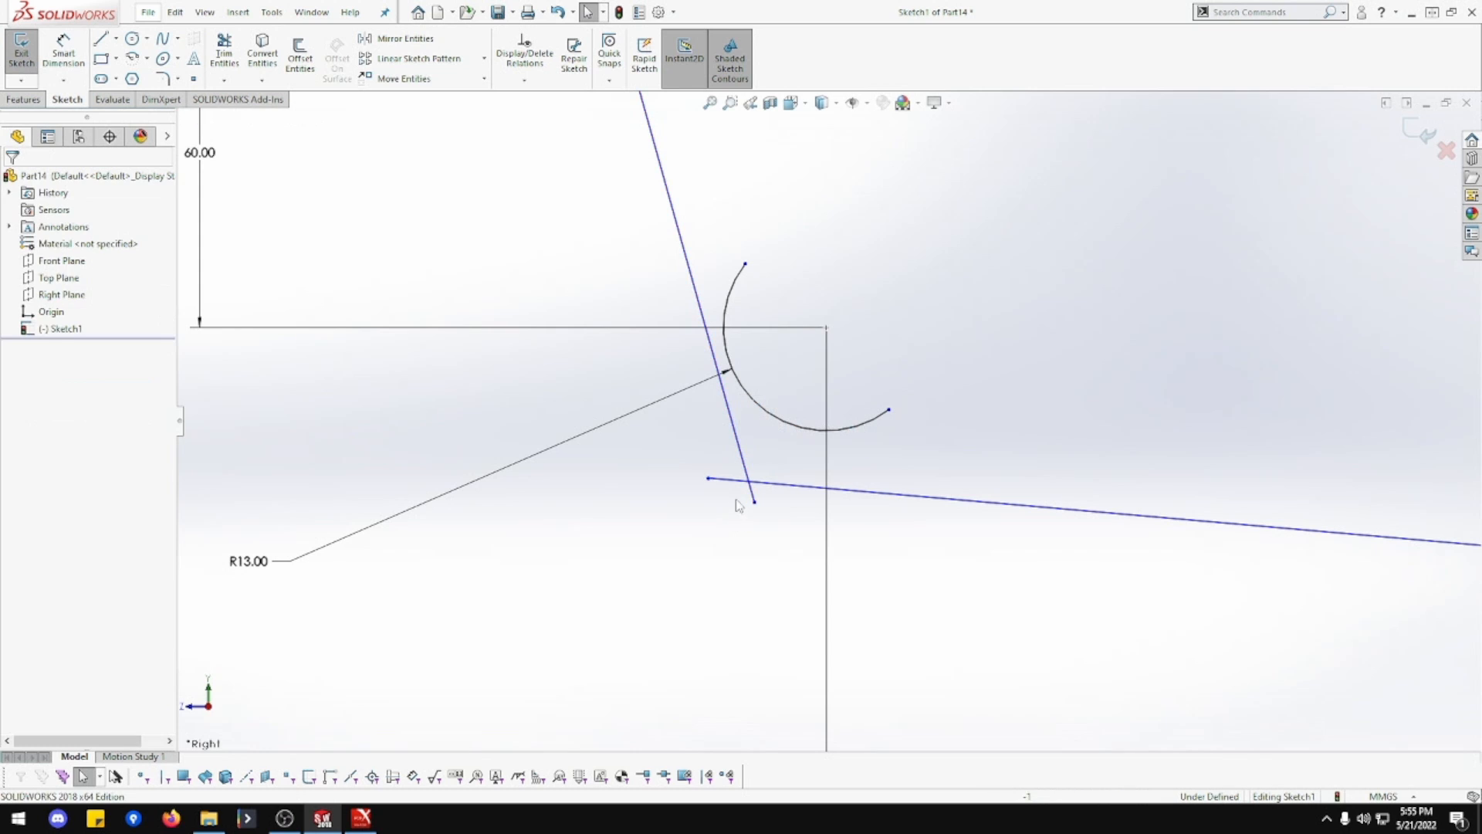
{"action": "left_click", "coordinate": [742, 463]}
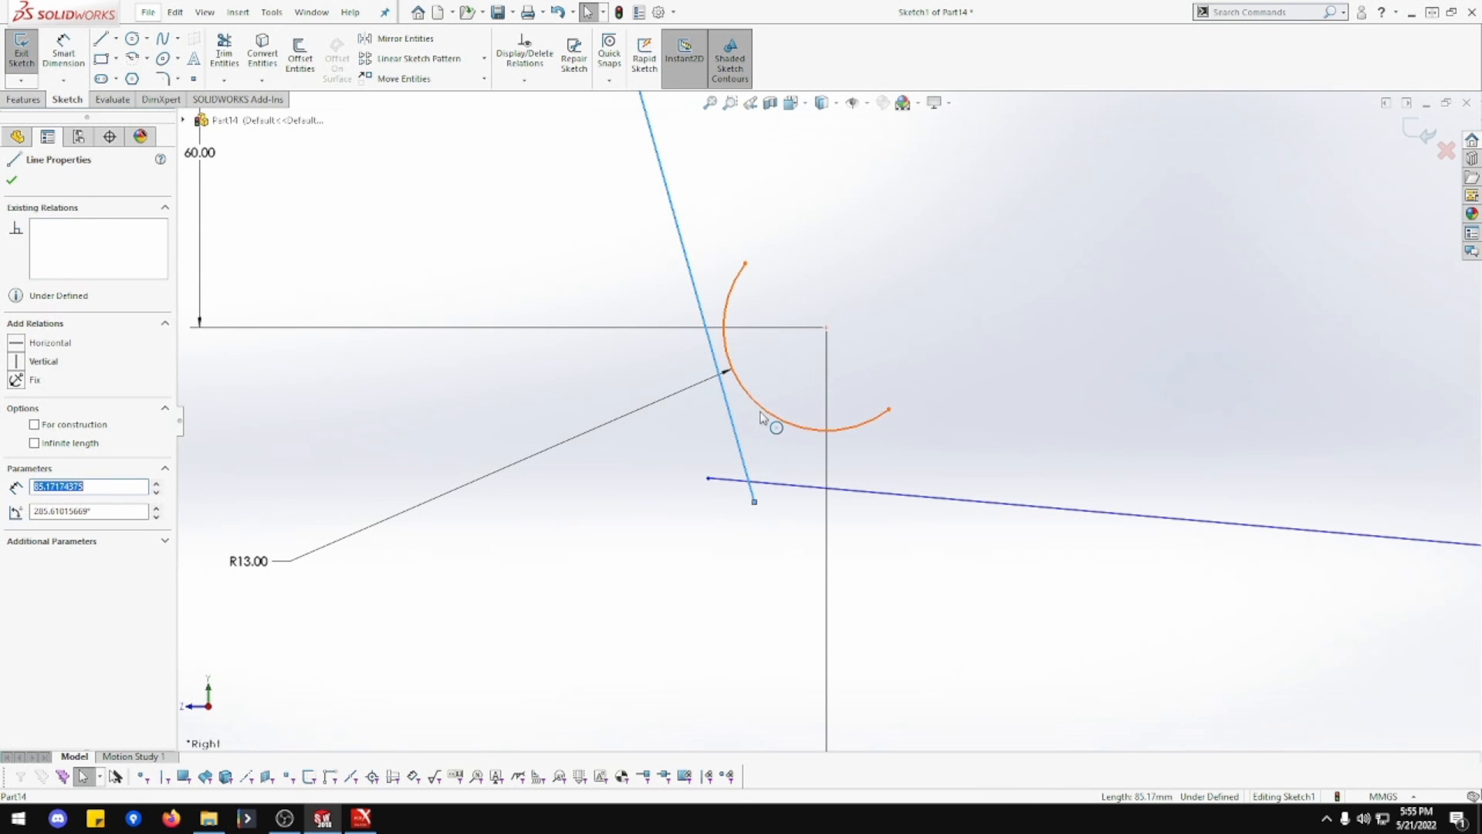
{"action": "left_click", "coordinate": [762, 416], "text": "ctrl"}
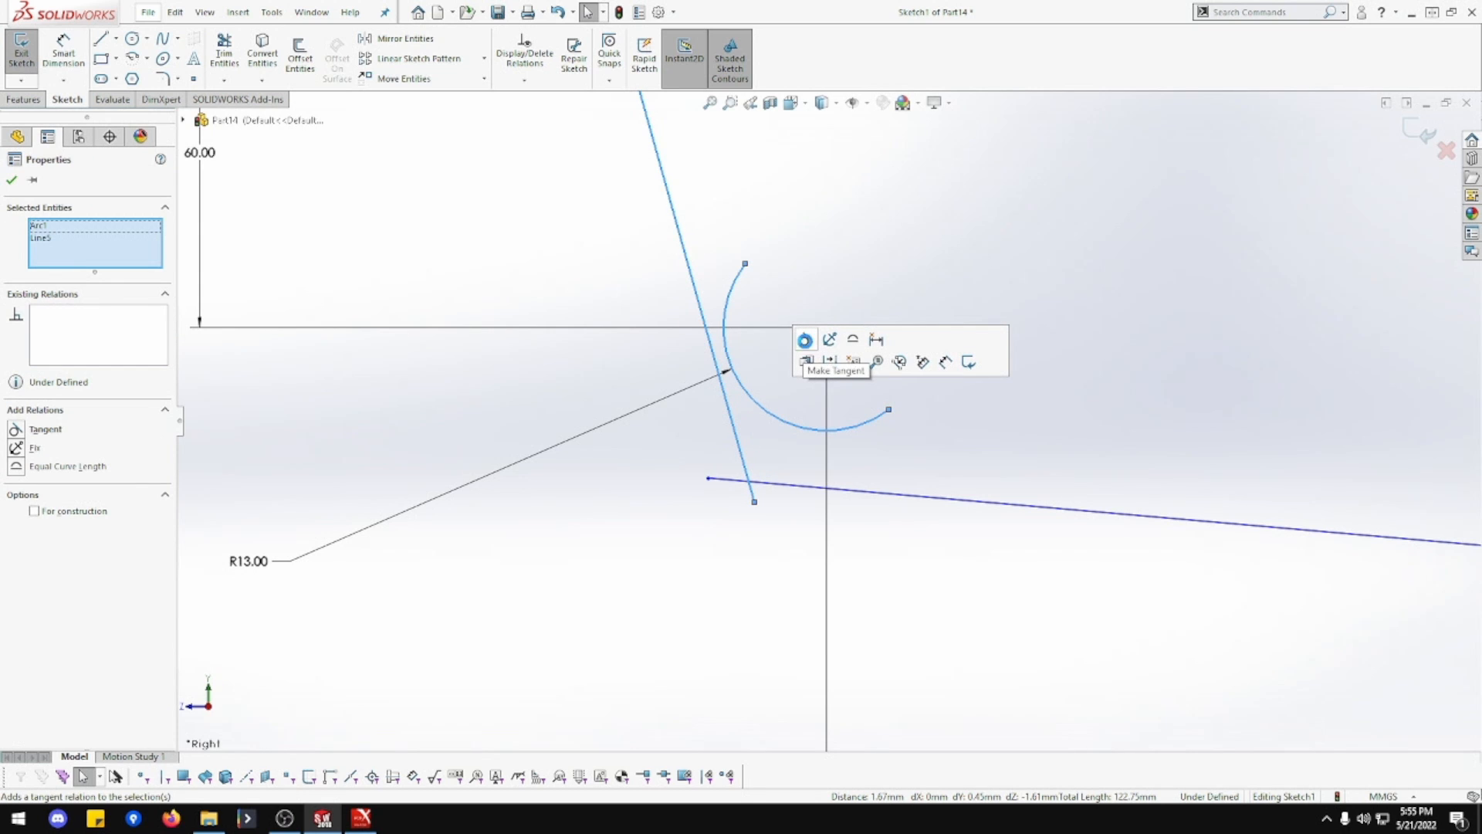
{"action": "left_click", "coordinate": [805, 340]}
{"action": "left_click", "coordinate": [810, 487]}
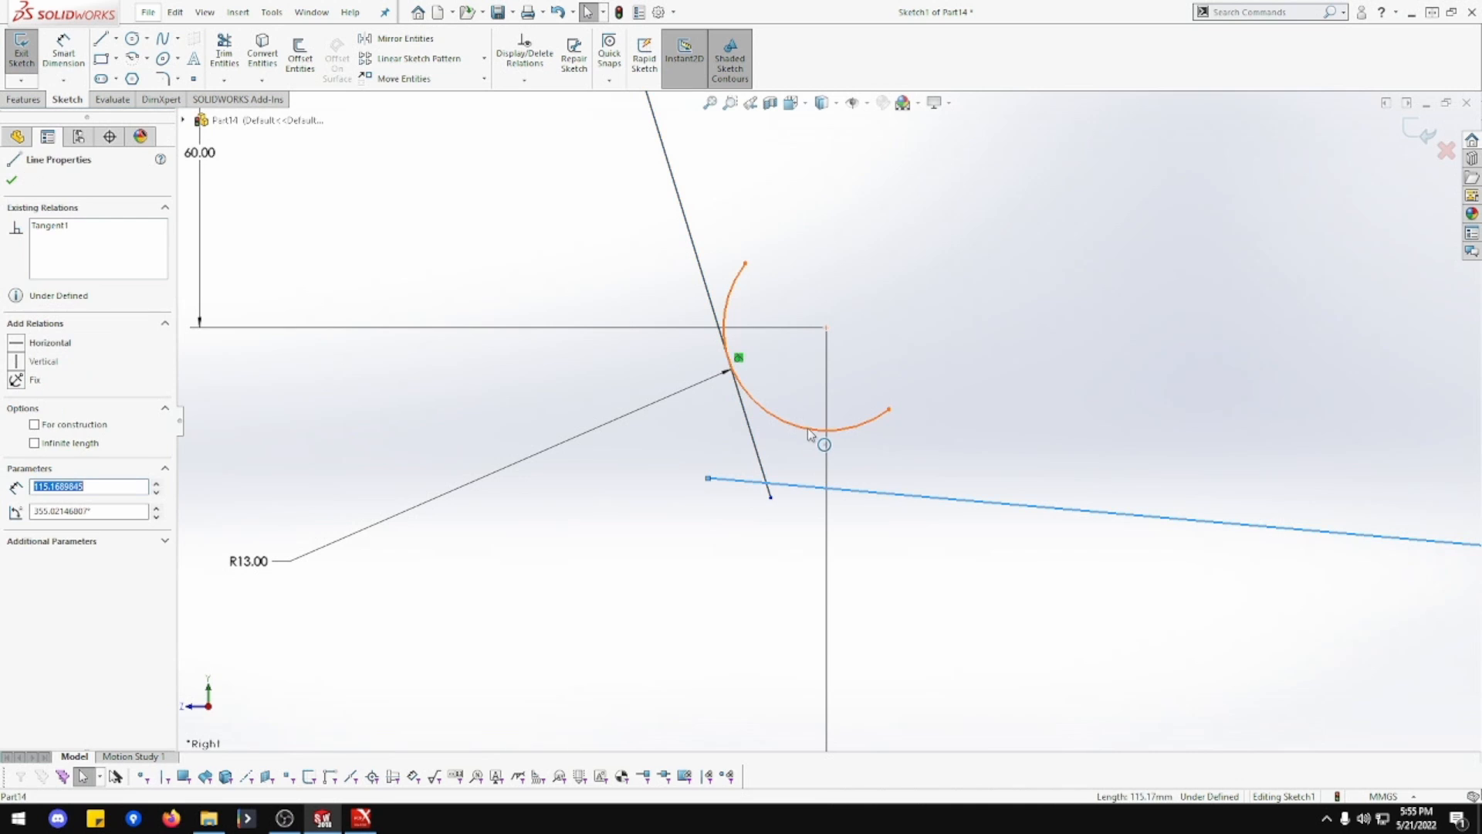
{"action": "left_click", "coordinate": [812, 429], "text": "ctrl"}
{"action": "left_click", "coordinate": [852, 359]}
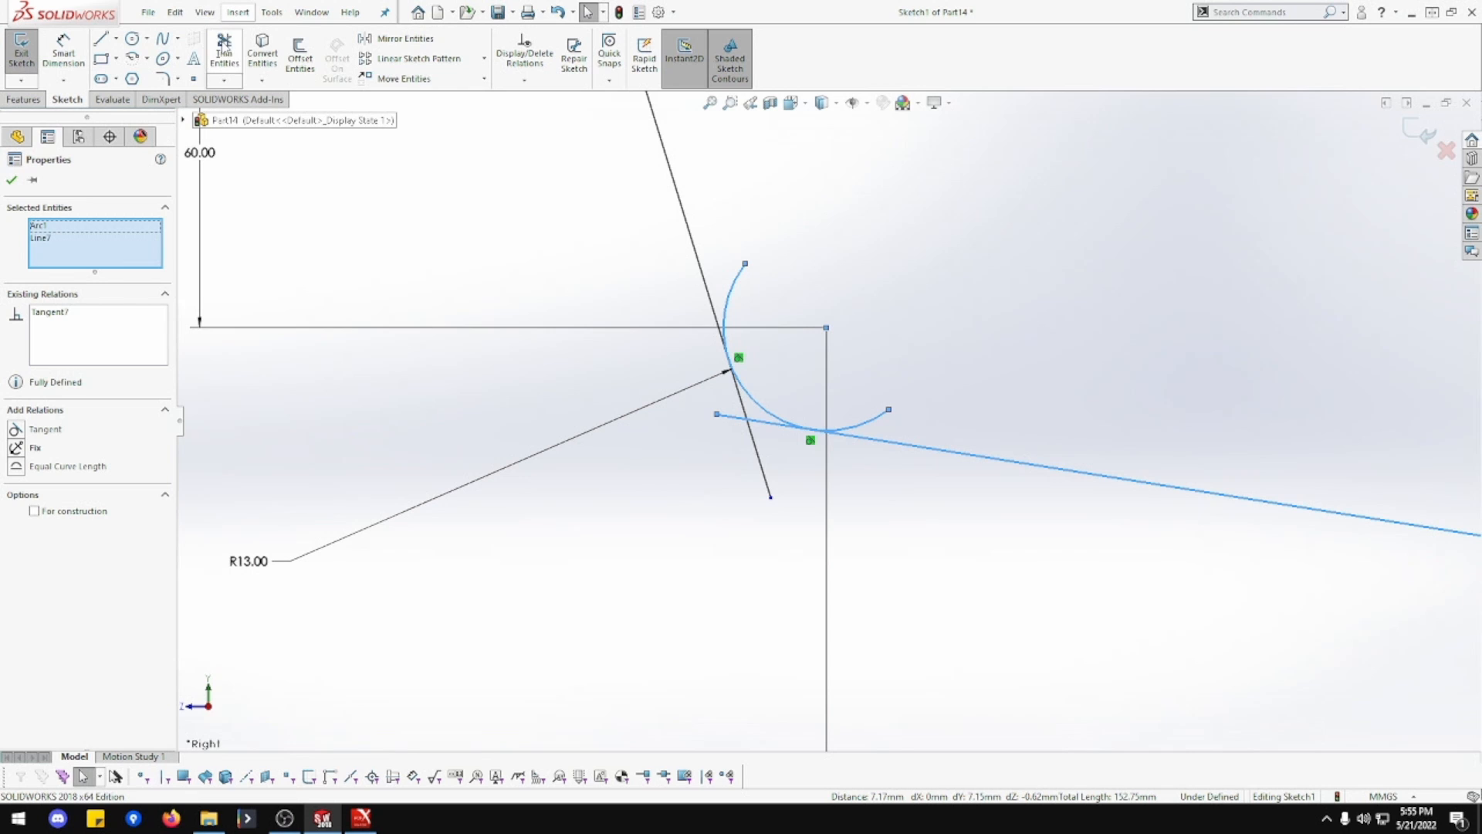
- Power-trim the line ends beyond the lower-left tangent points and the arc's two surplus ends
{"action": "left_click", "coordinate": [224, 51]}
{"action": "mouse_move", "coordinate": [695, 487]}
{"action": "left_mouse_down"}
{"action": "mouse_move", "coordinate": [761, 468]}
{"action": "mouse_move", "coordinate": [738, 427]}
{"action": "left_mouse_up"}
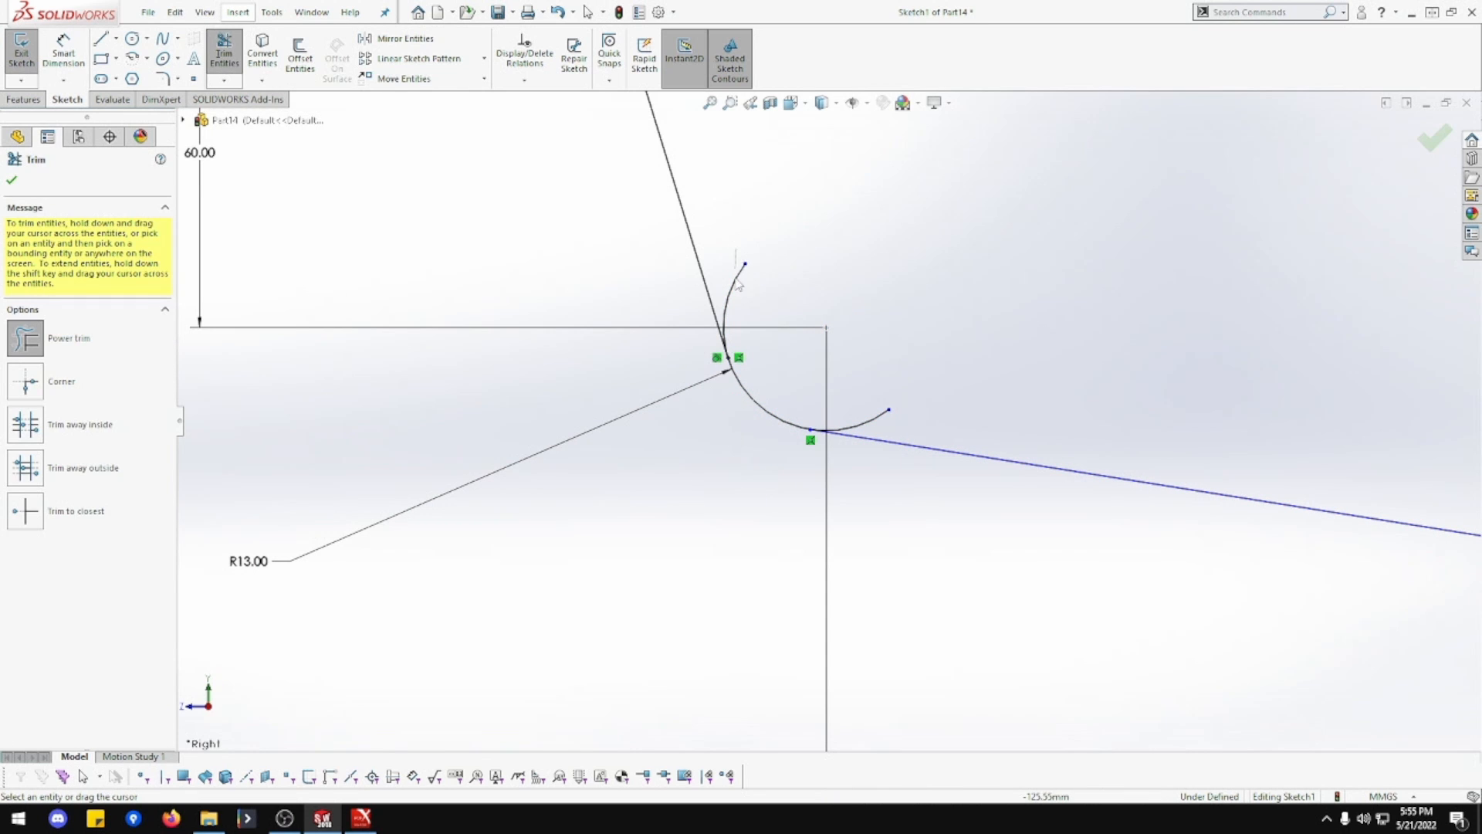
{"action": "left_click_drag", "start_coordinate": [877, 419], "coordinate": [892, 410]}
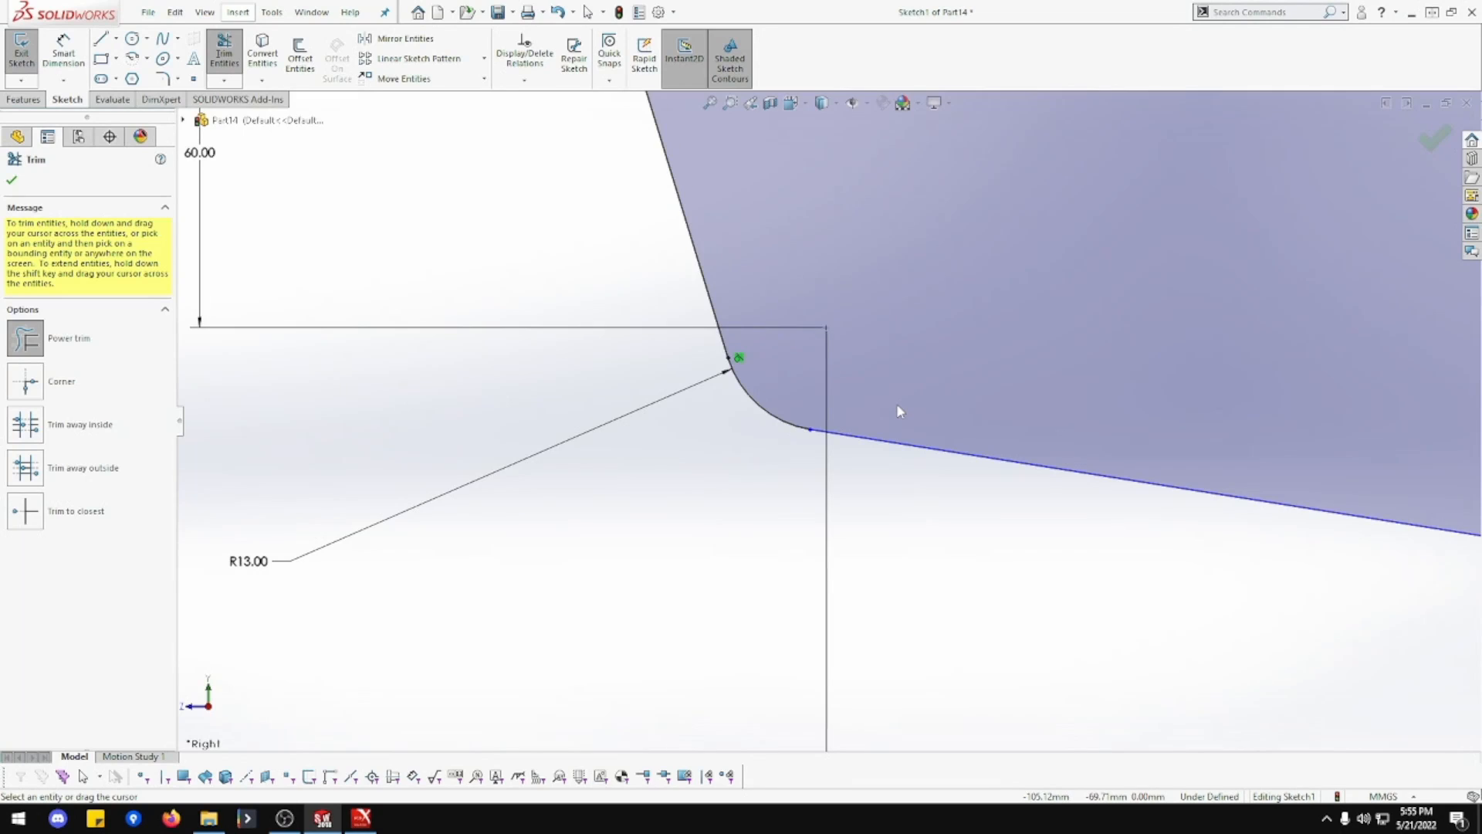
- Draw circles about 15 mm and 33 mm in diameter centred on the lower-left and lower-right corner arcs, respectively
{"action": "scroll", "coordinate": [896, 403], "scroll_direction": "up", "scroll_amount": 4}
{"action": "scroll", "coordinate": [918, 428], "scroll_direction": "down", "scroll_amount": 3}
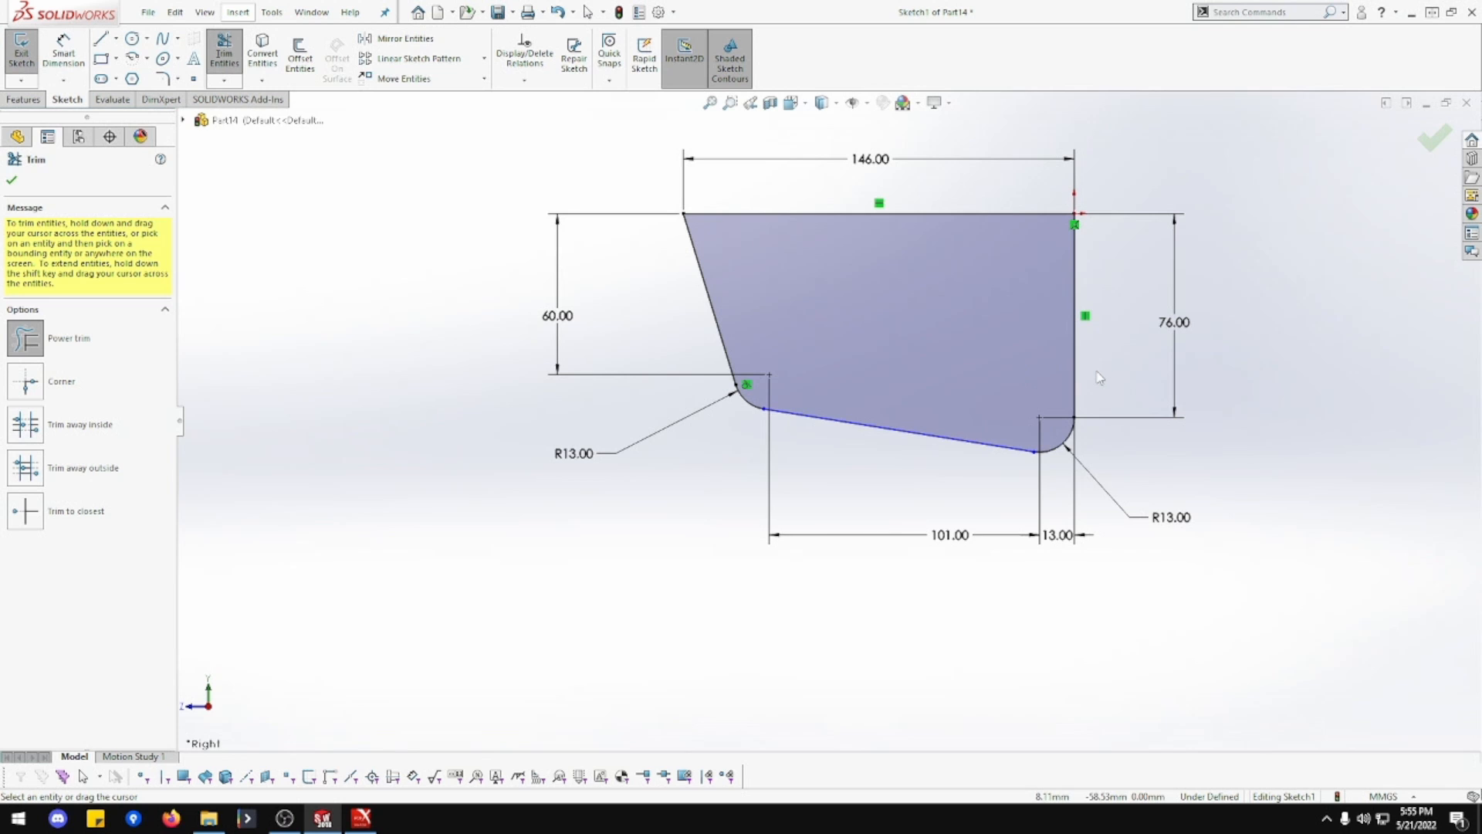
{"action": "scroll", "coordinate": [1158, 360], "scroll_direction": "down", "scroll_amount": 2}
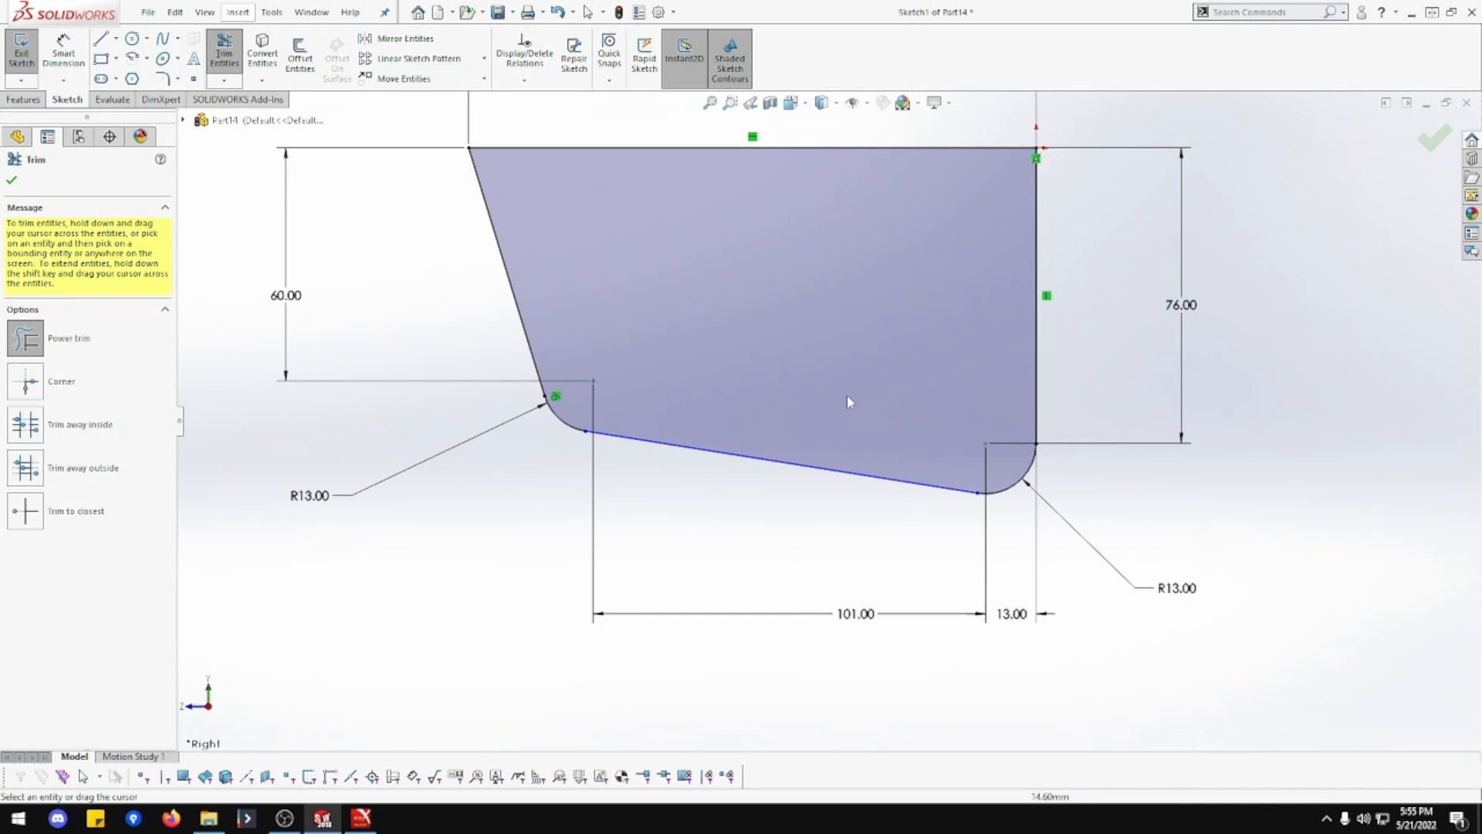
{"action": "left_click", "coordinate": [132, 41]}
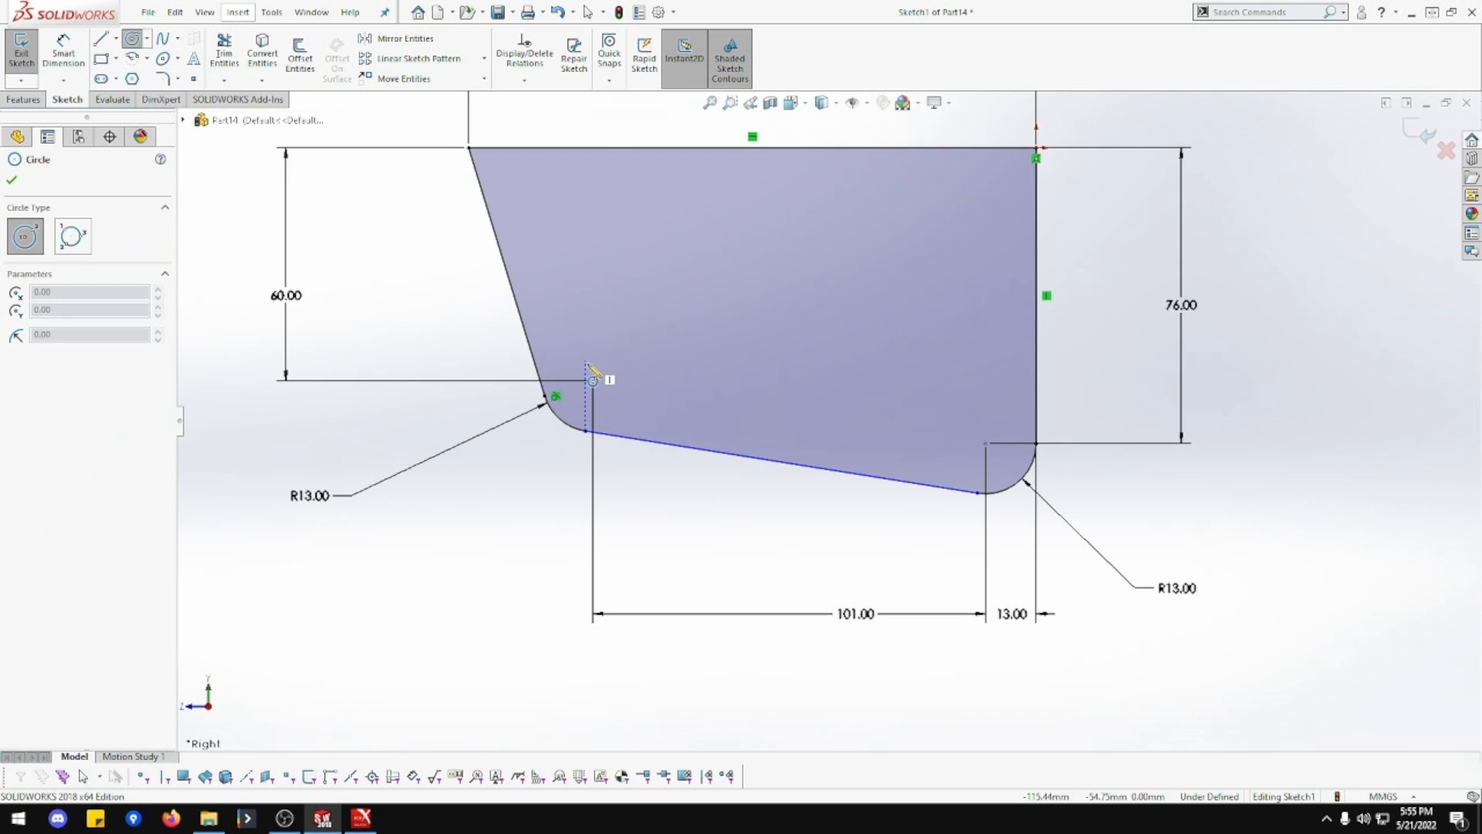
{"action": "left_click", "coordinate": [594, 381]}
{"action": "left_click", "coordinate": [621, 381]}
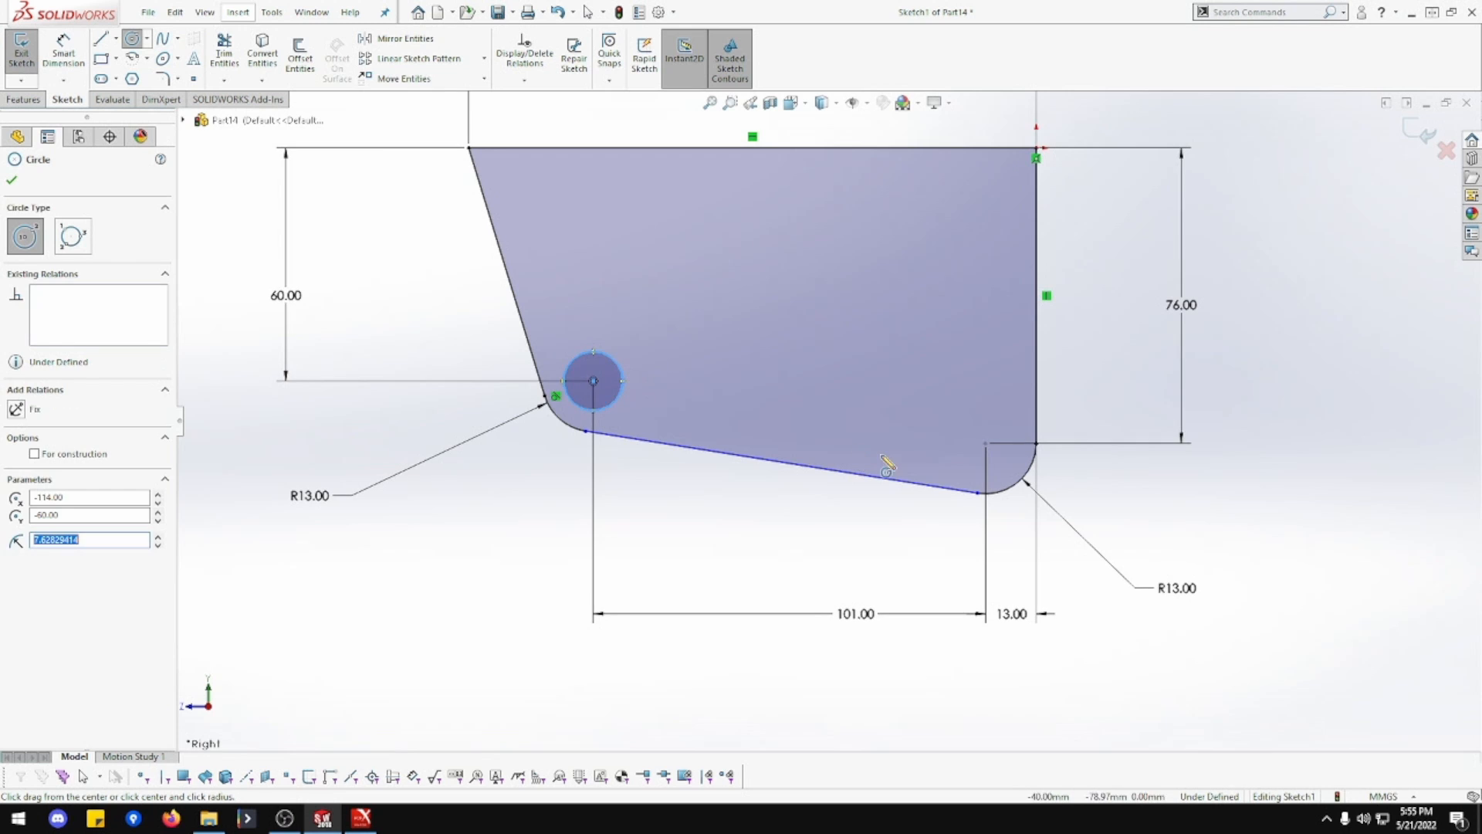
{"action": "left_click", "coordinate": [985, 444]}
{"action": "left_click", "coordinate": [928, 414]}
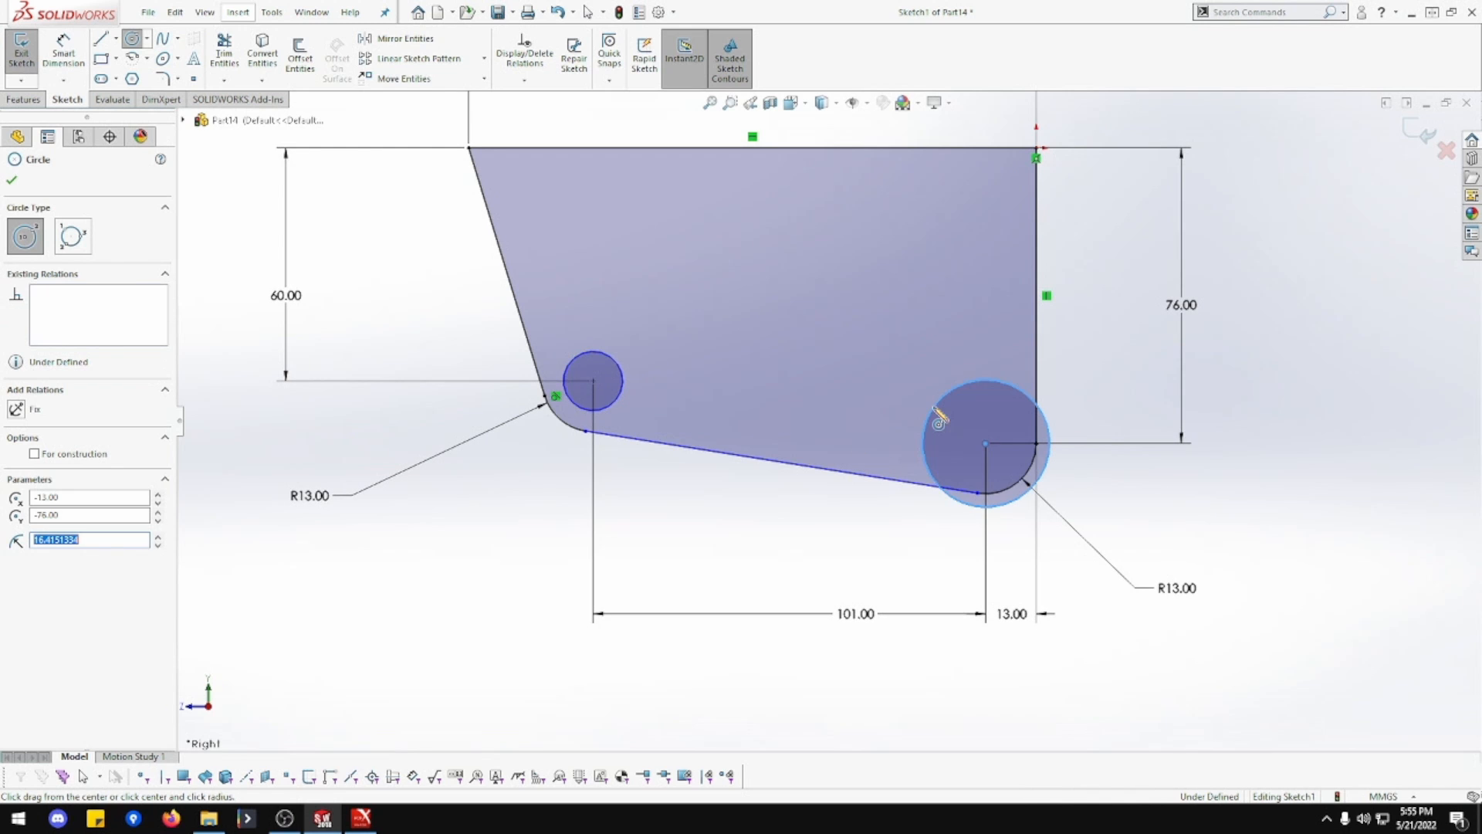
- Dimension the circle at the lower-left arc's centre to a diameter of 10 mm
{"action": "left_click", "coordinate": [63, 47]}
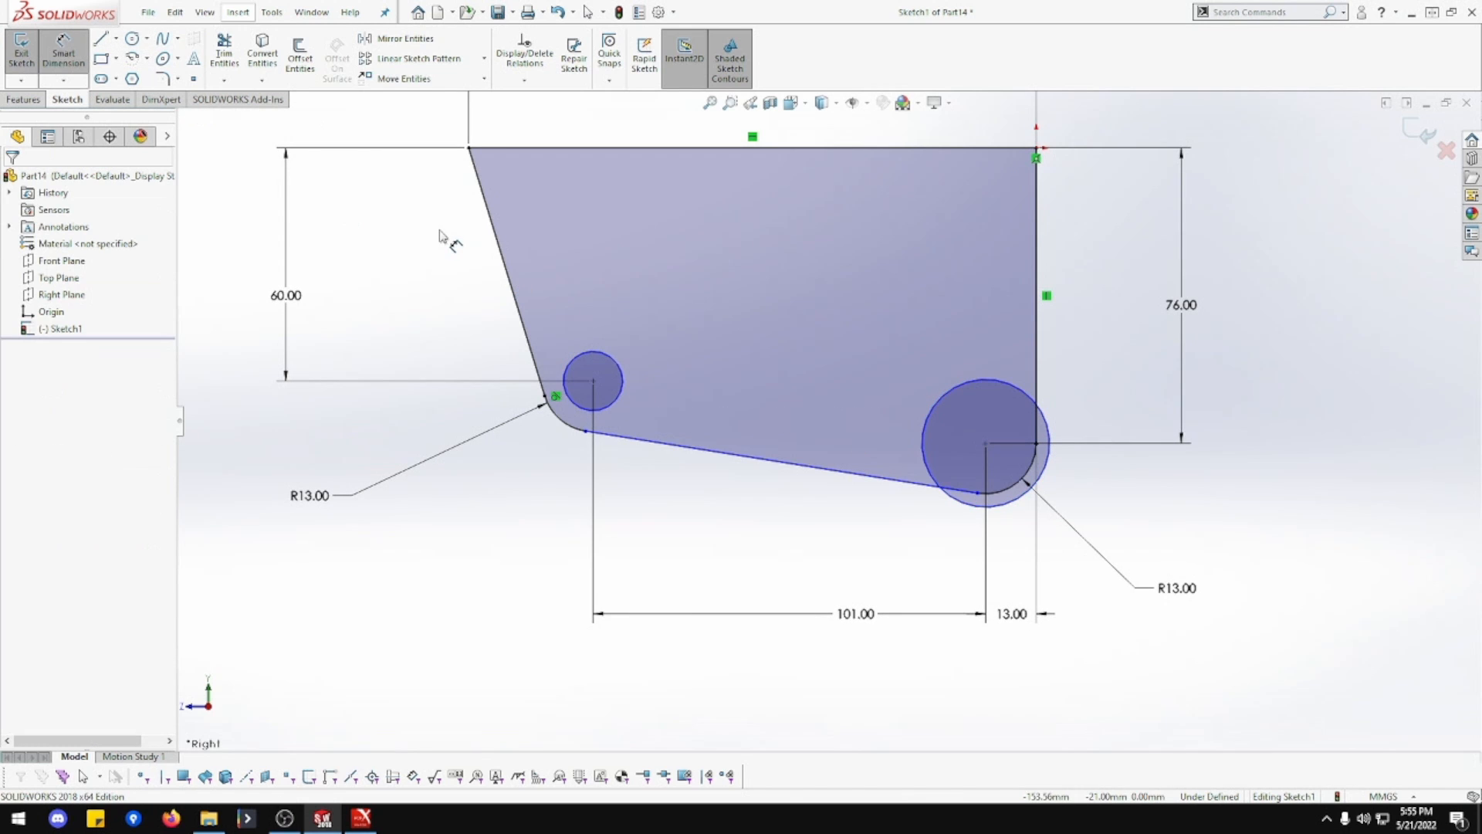
{"action": "left_click", "coordinate": [614, 401]}
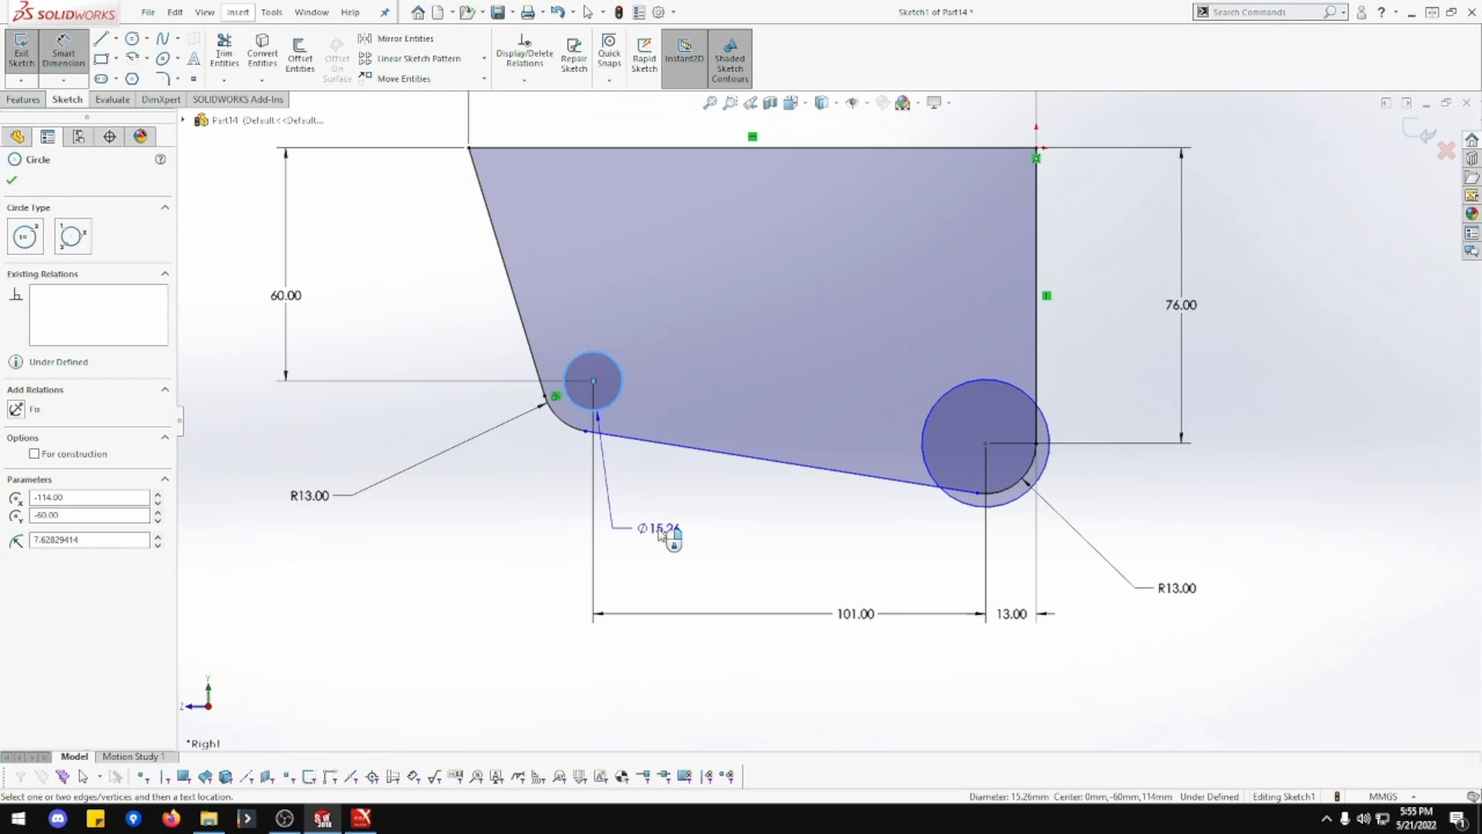
{"action": "left_click", "coordinate": [660, 532]}
{"action": "type", "text": "10"}
{"action": "key", "text": "Return"}
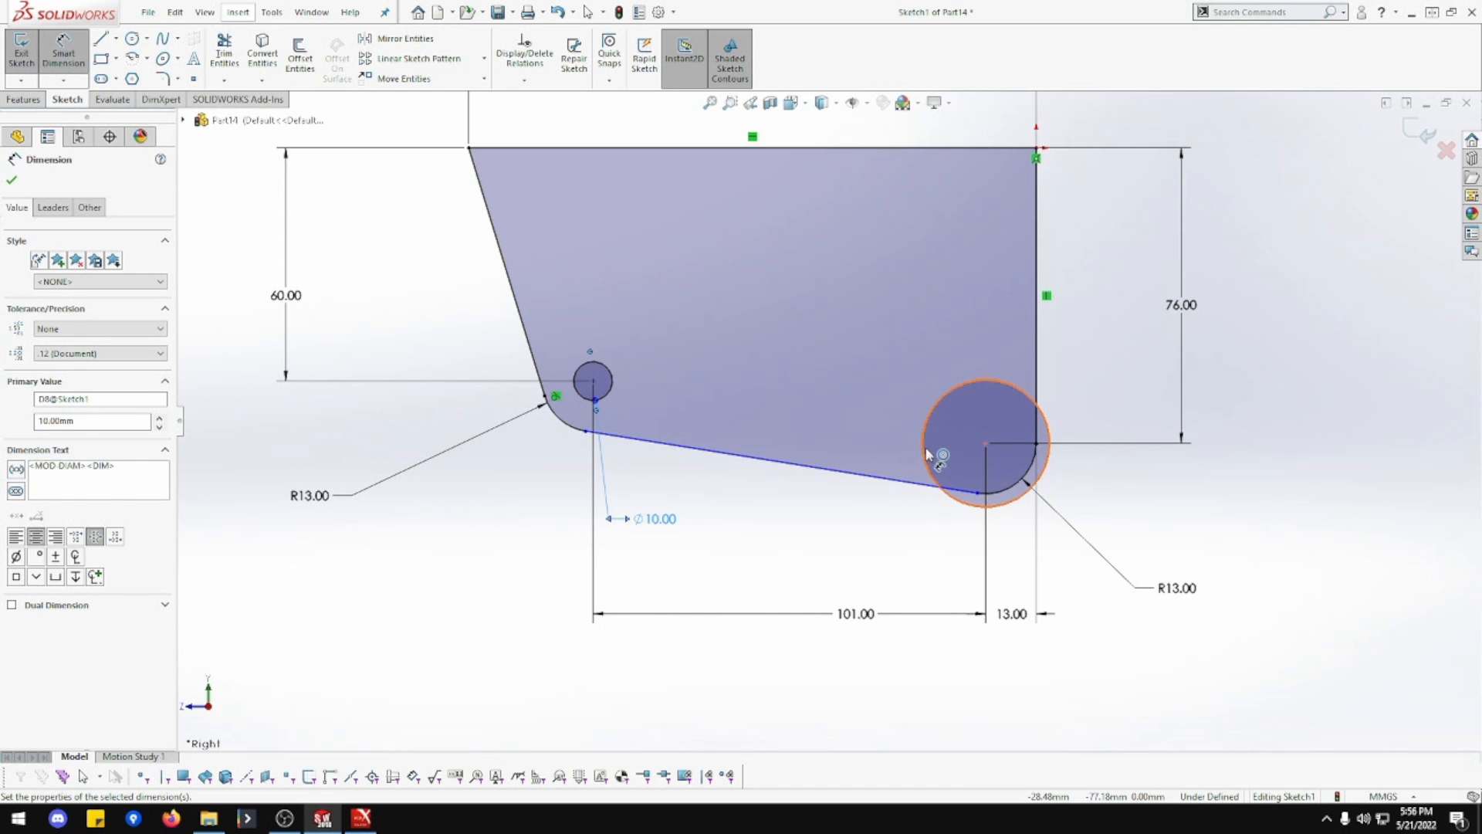
- Dimension the circle at the lower-right arc's centre to a diameter of 13 mm
{"action": "left_click", "coordinate": [929, 454]}
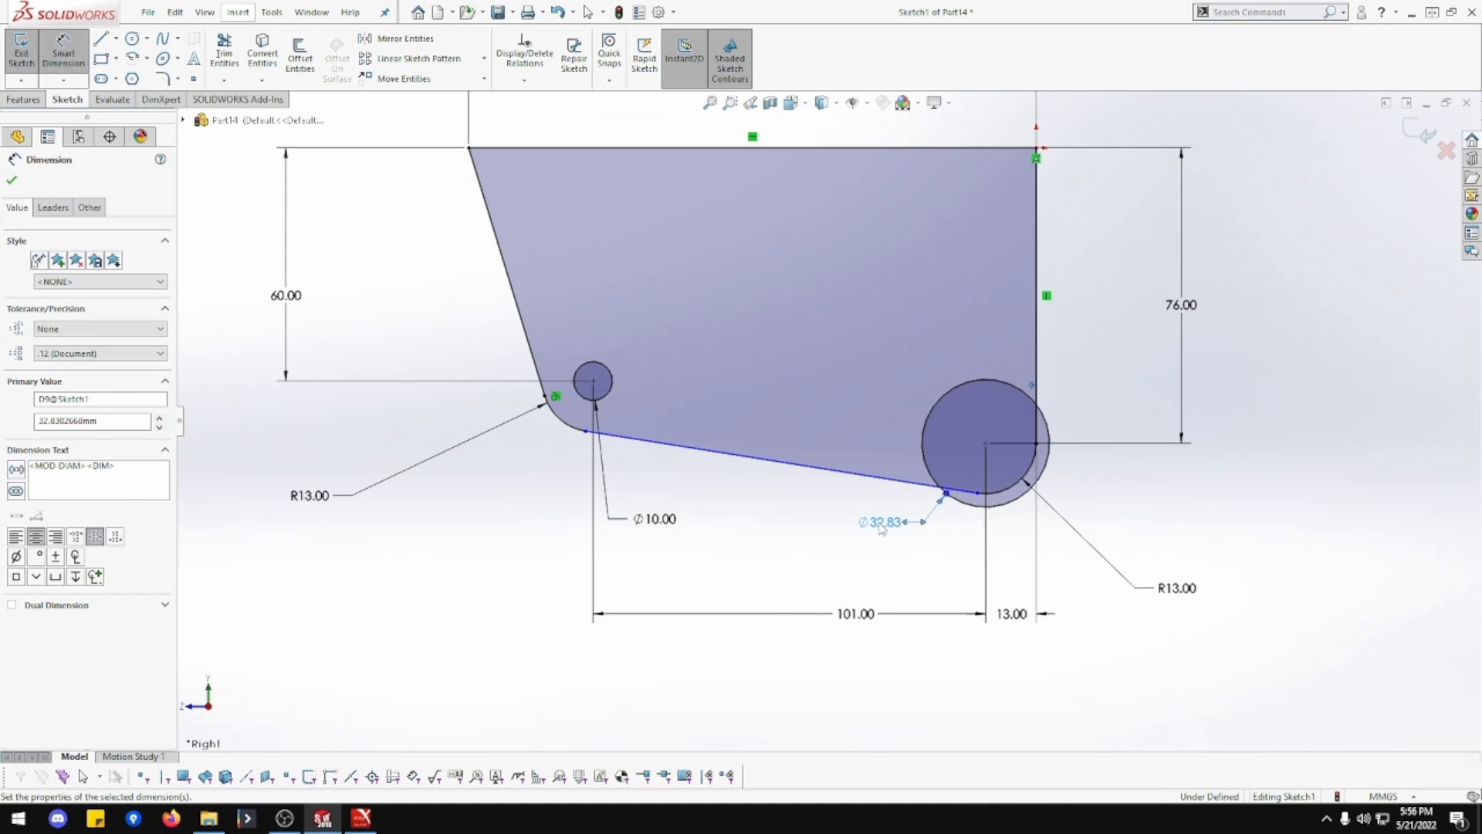
{"action": "left_click", "coordinate": [881, 527]}
{"action": "type", "text": "13"}
{"action": "key", "text": "Return"}
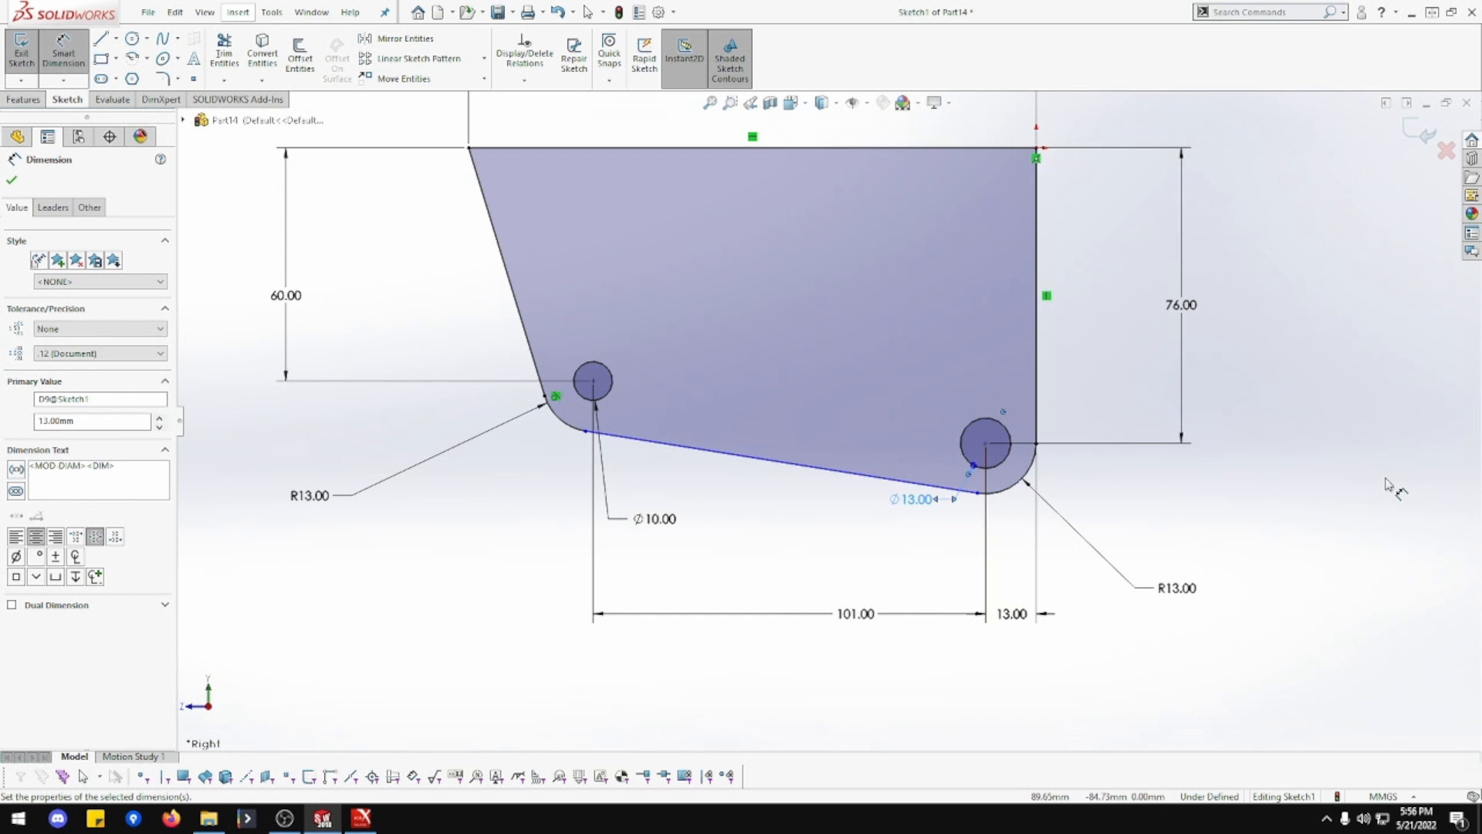
- Extrude the profile with its two holes as a 31 mm boss using the Mid Plane end condition
{"action": "left_click", "coordinate": [24, 100]}
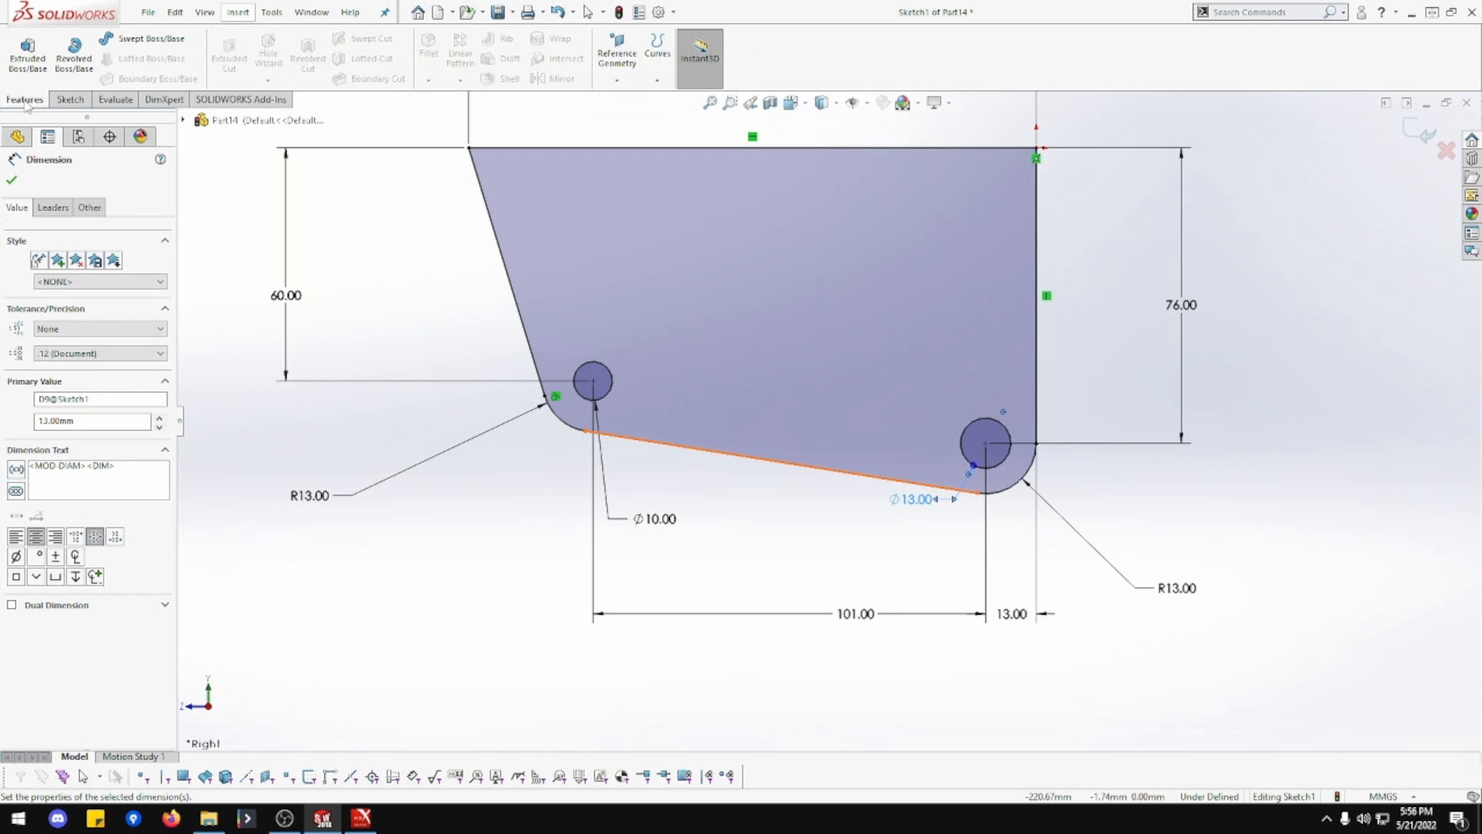
{"action": "left_click", "coordinate": [28, 52]}
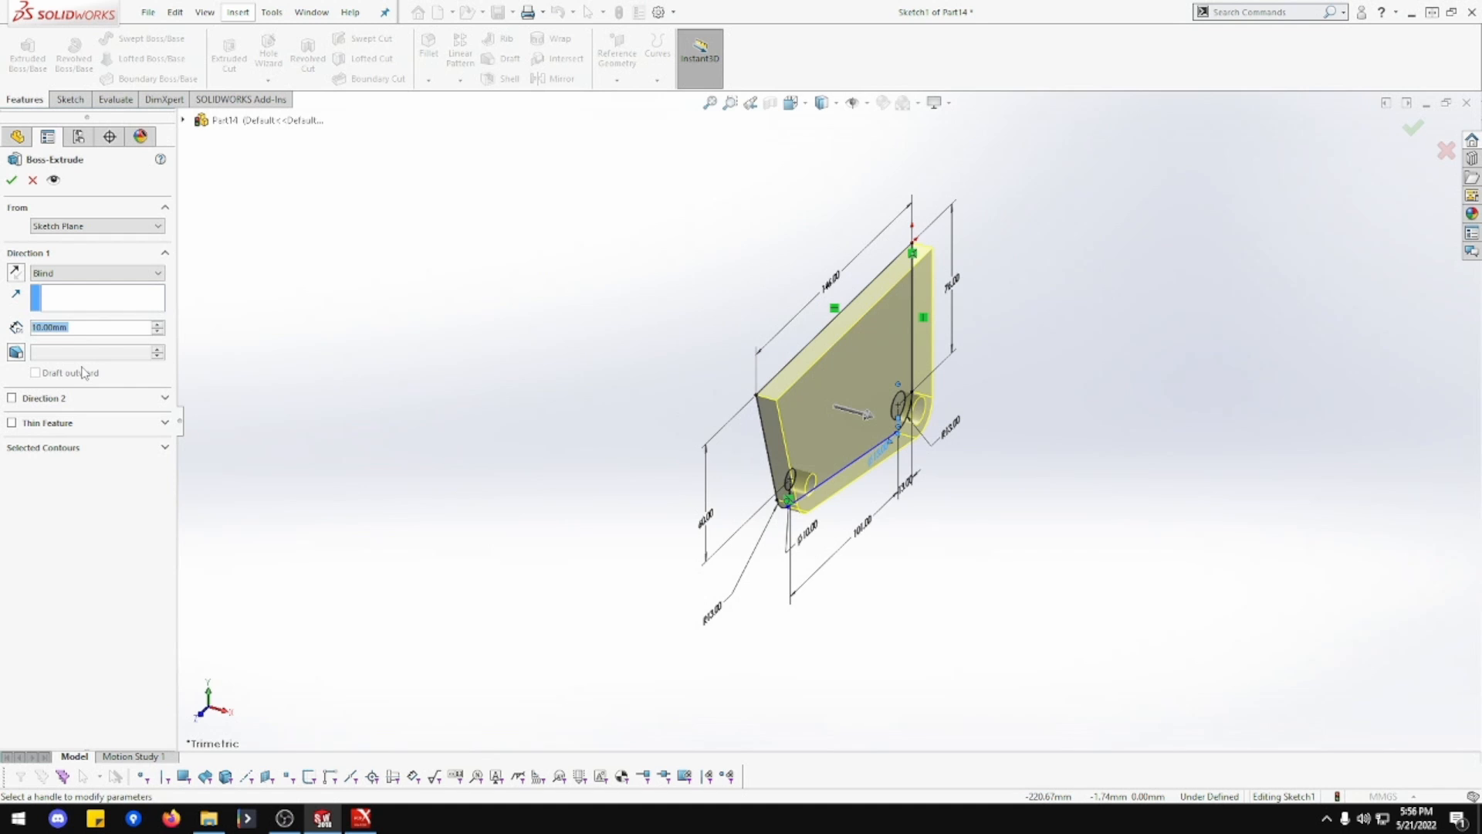
{"action": "type", "text": "31"}
{"action": "left_click", "coordinate": [75, 274]}
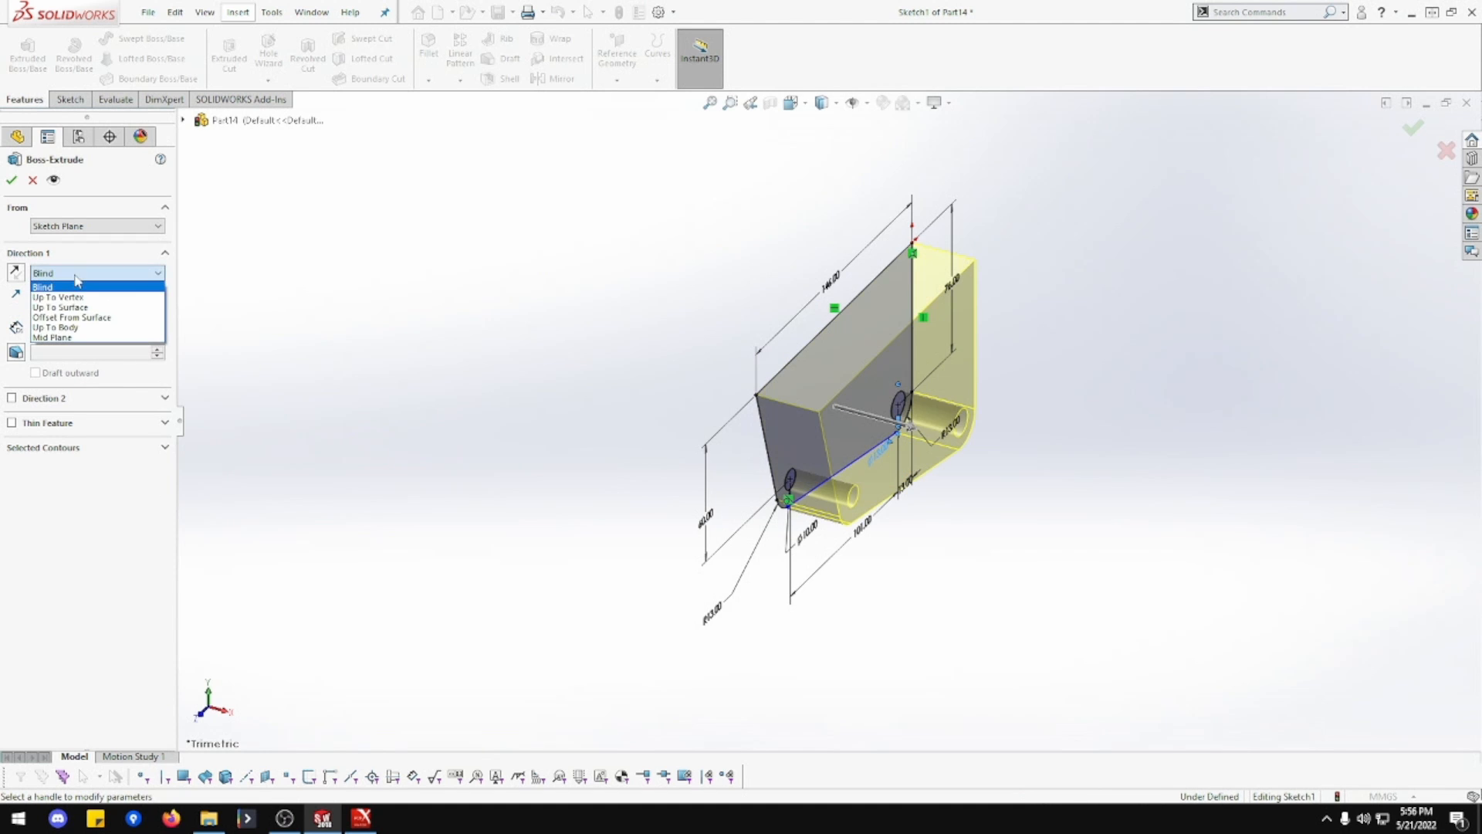
{"action": "left_click", "coordinate": [53, 337]}
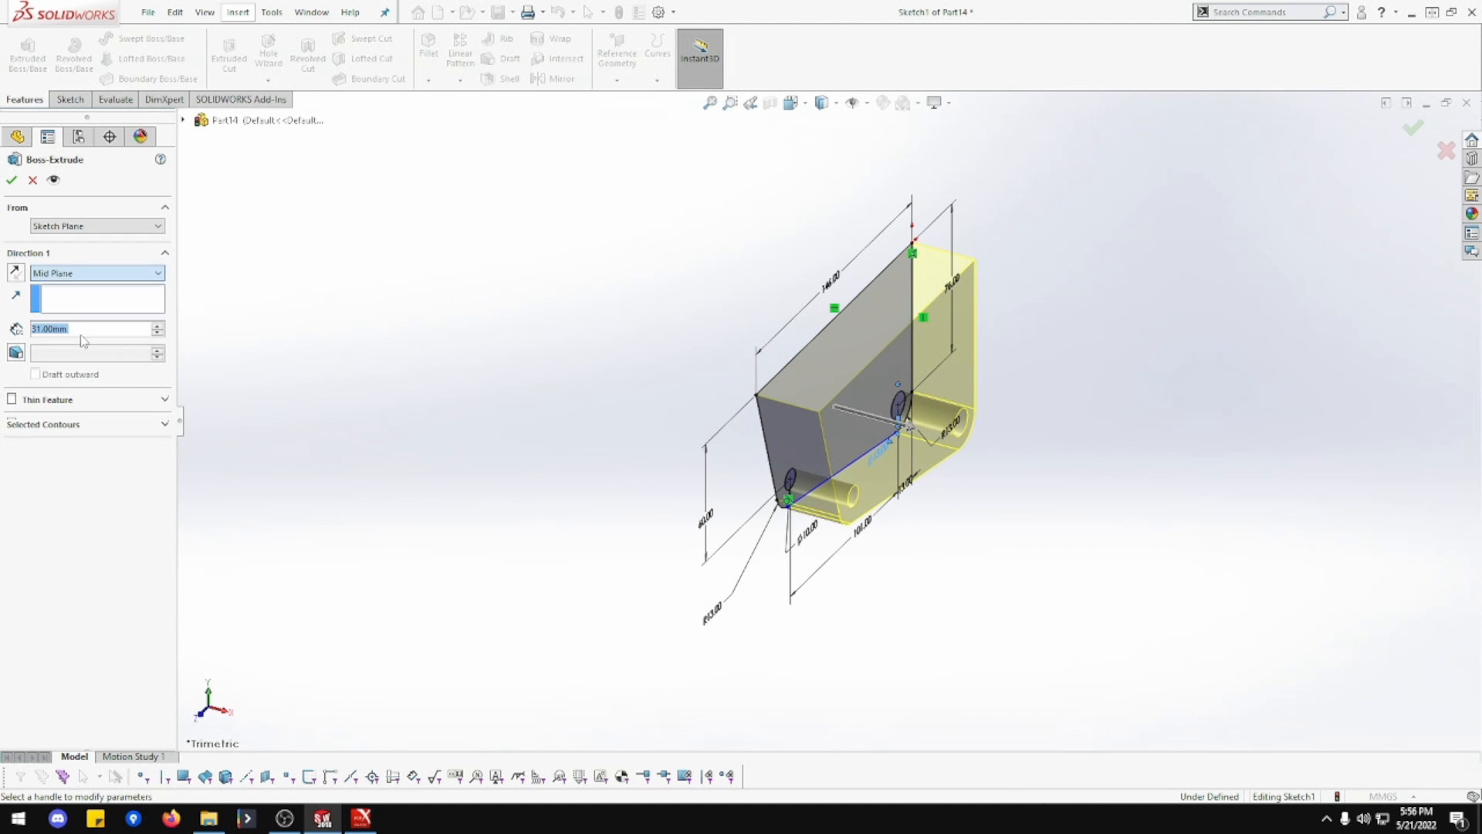
{"action": "left_click", "coordinate": [13, 180]}
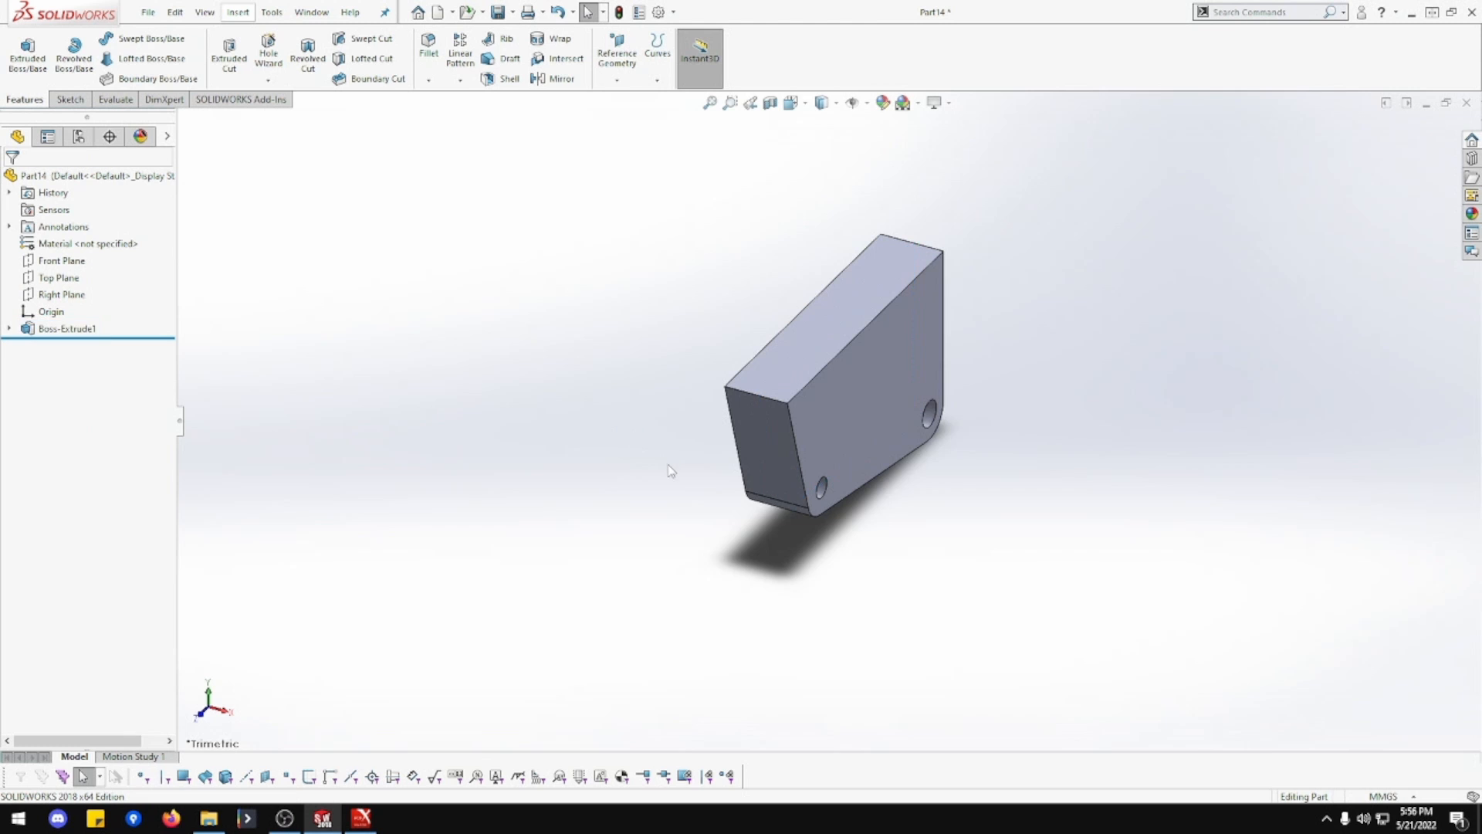
- Sketch a corner rectangle about 22 mm wide and 89 mm high on the Front Plane, extending past the body's lower edge
{"action": "middle_click_drag", "start_coordinate": [669, 450], "coordinate": [772, 432]}
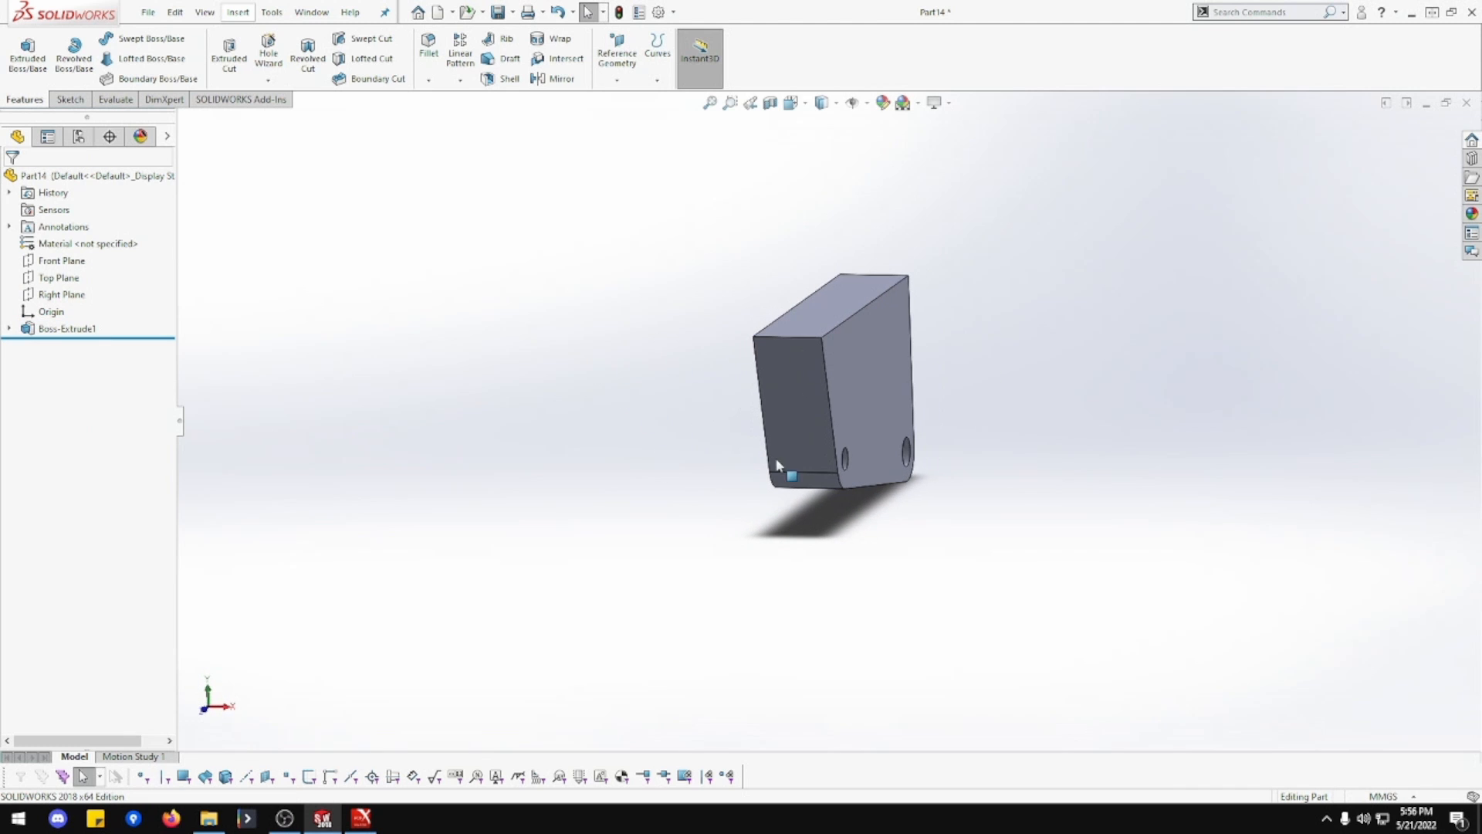
{"action": "middle_click_drag", "start_coordinate": [813, 489], "coordinate": [567, 494]}
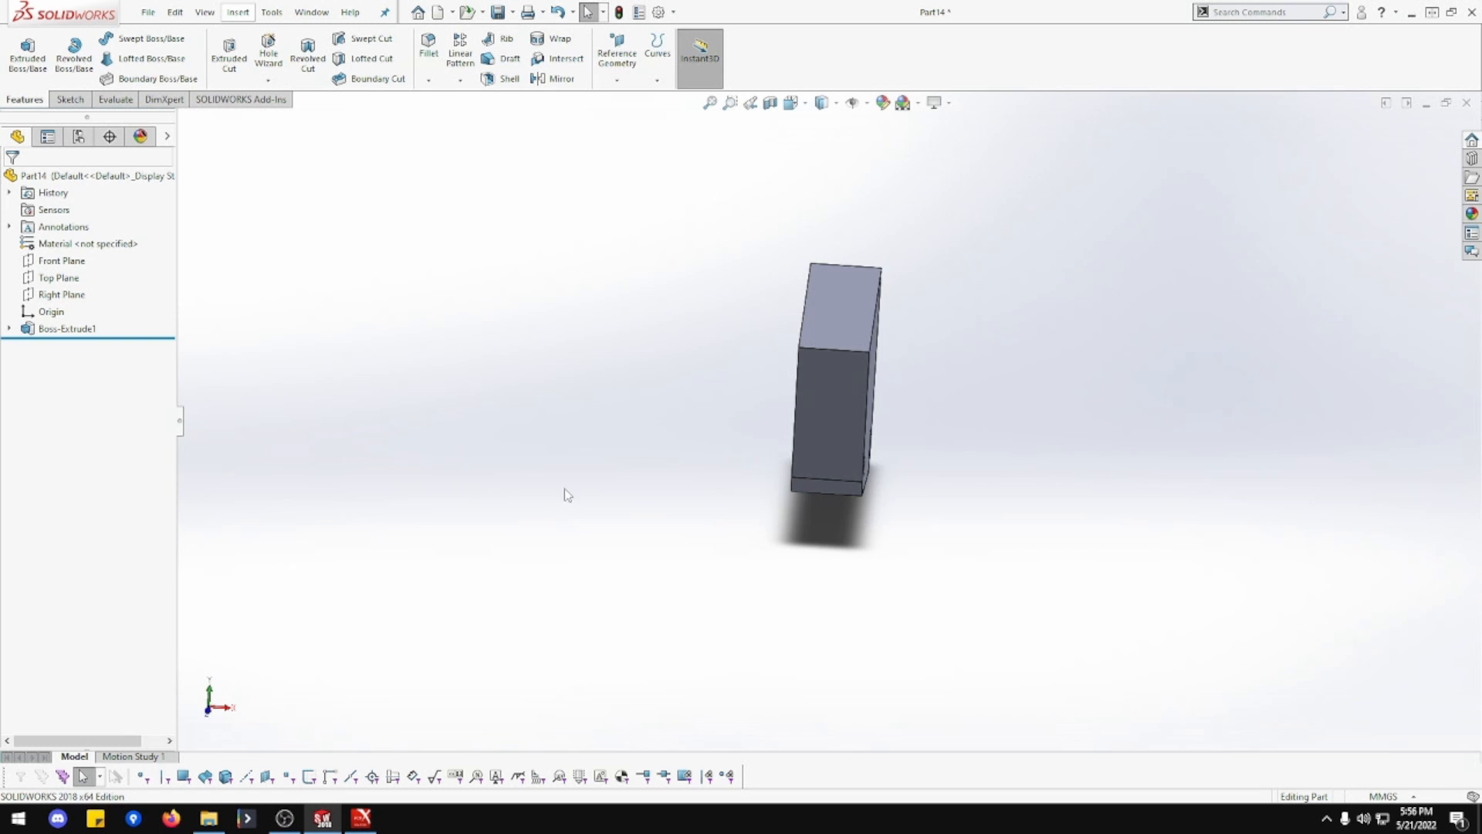
{"action": "right_click", "coordinate": [55, 261]}
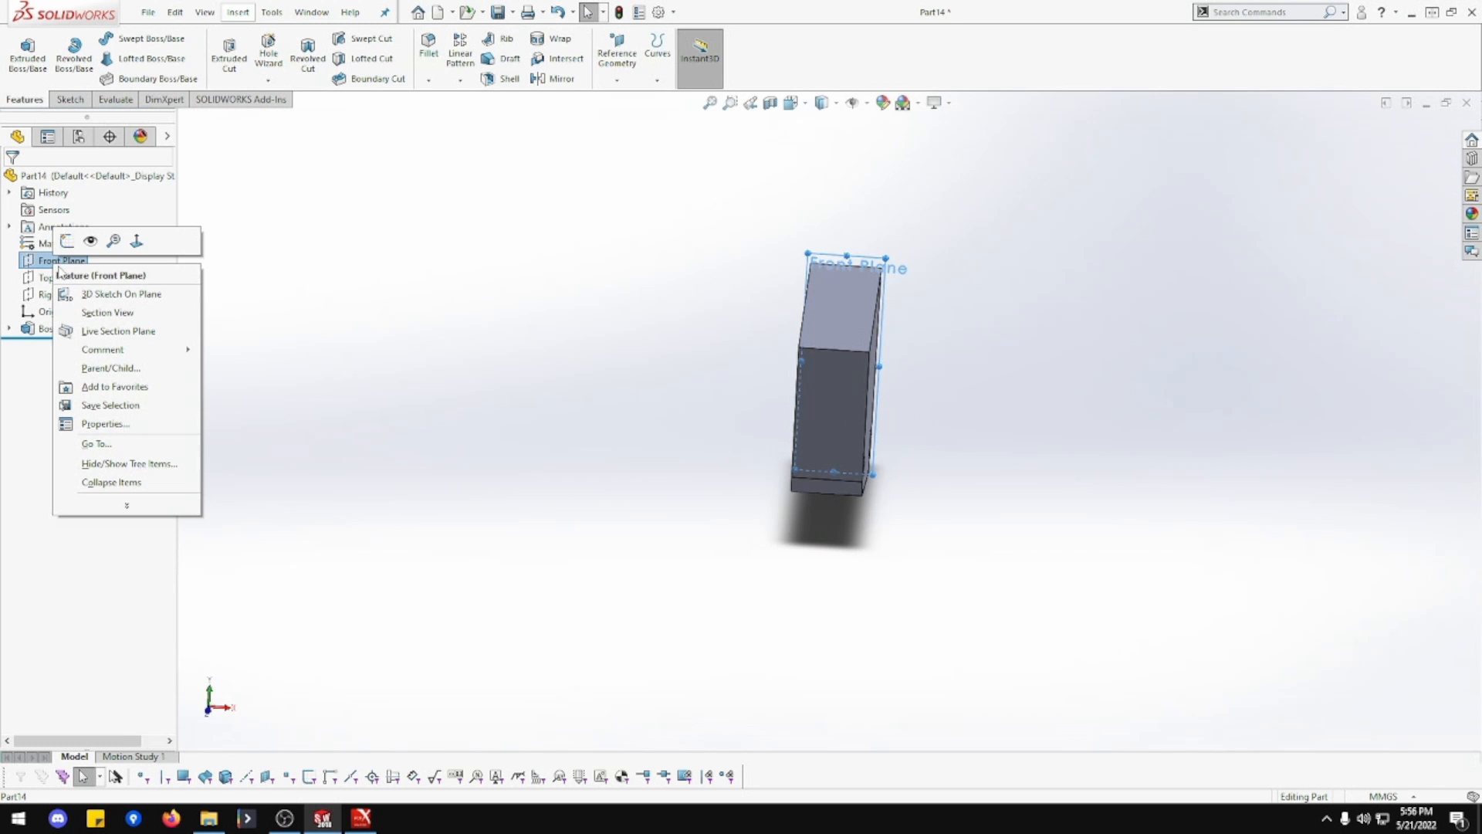
{"action": "left_click", "coordinate": [137, 243]}
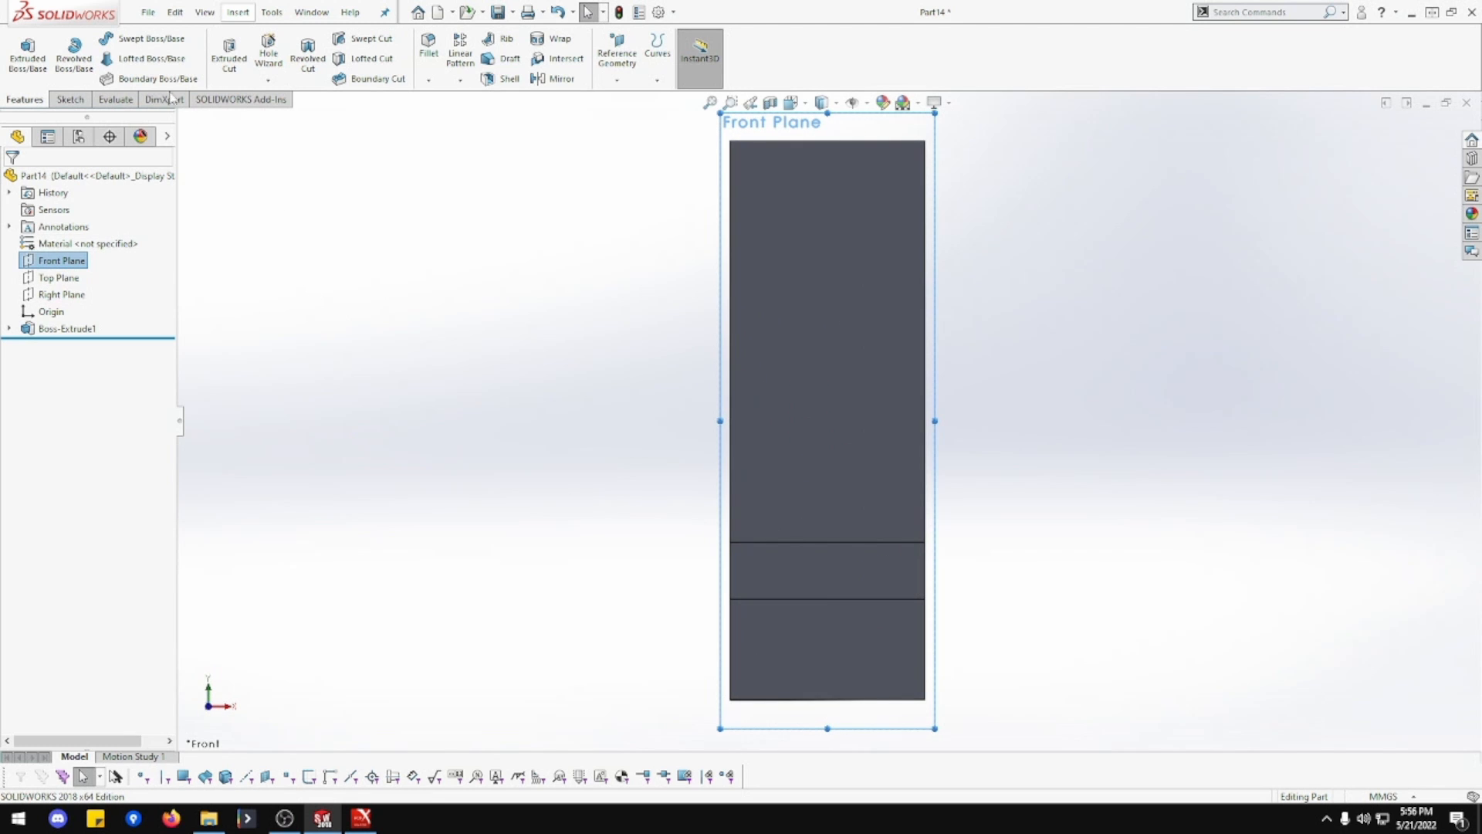
{"action": "right_click", "coordinate": [79, 264]}
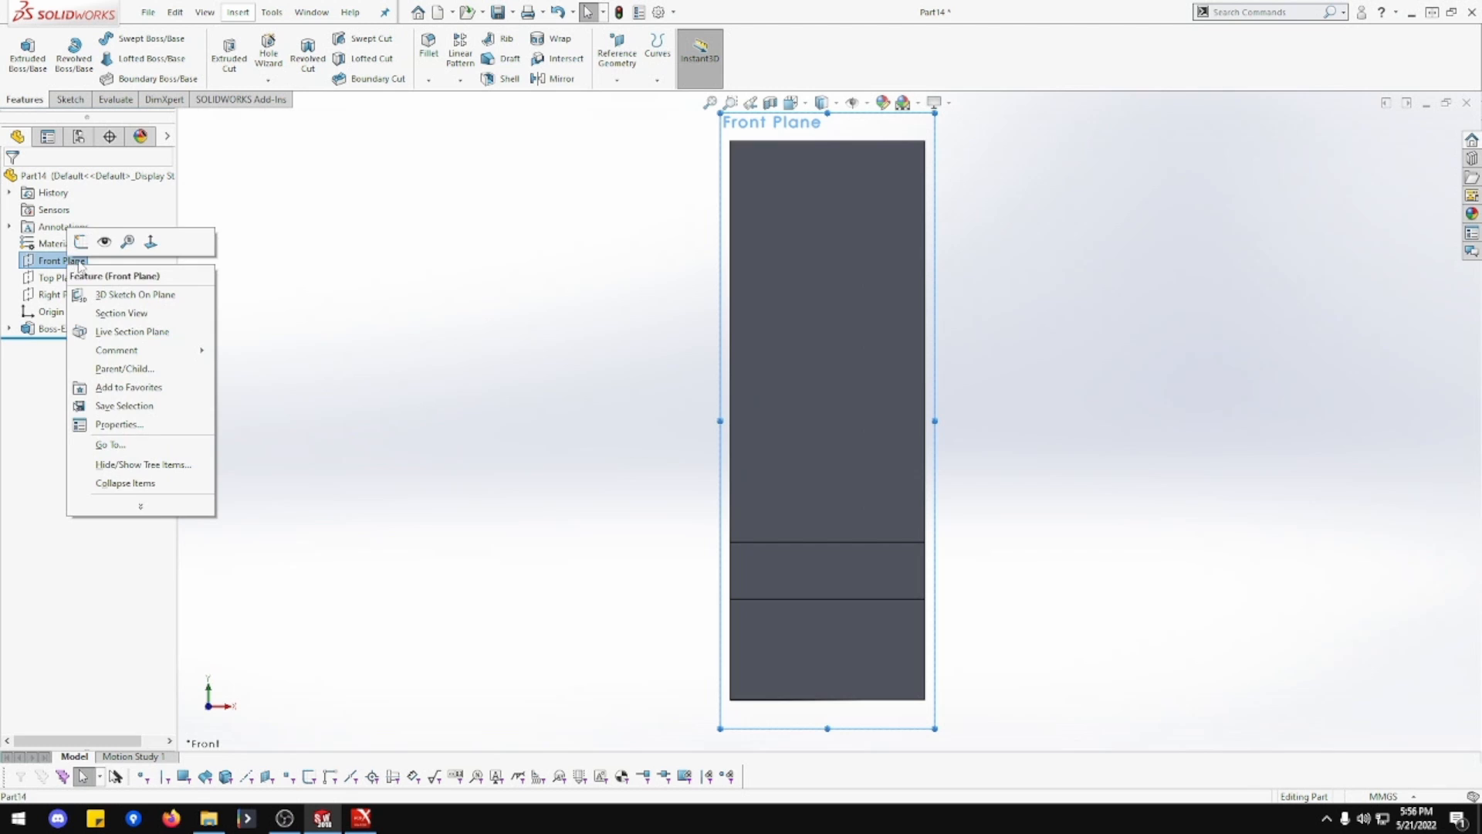
{"action": "left_click", "coordinate": [81, 242]}
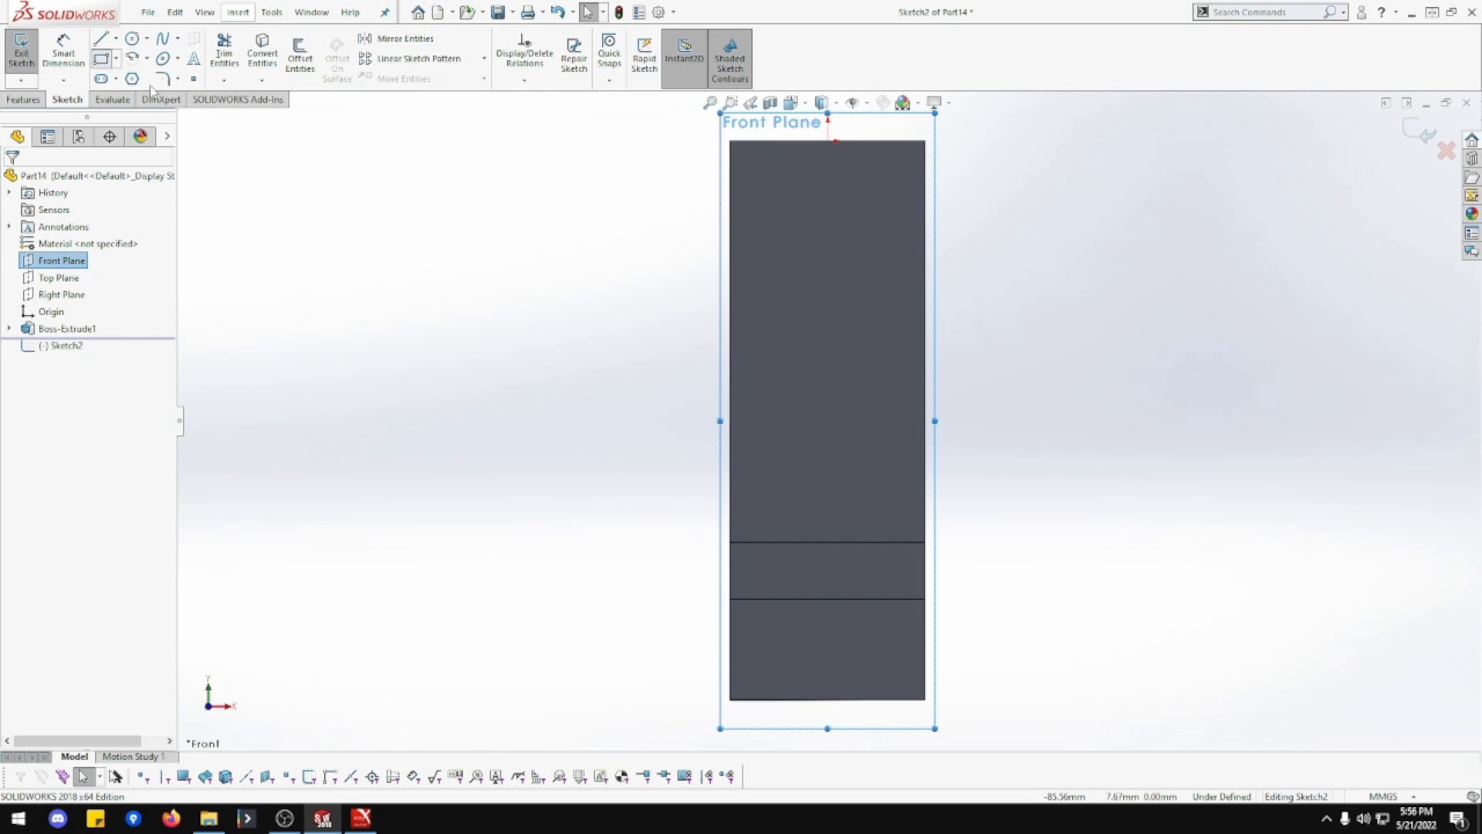
{"action": "left_click", "coordinate": [102, 58]}
{"action": "left_click", "coordinate": [756, 170]}
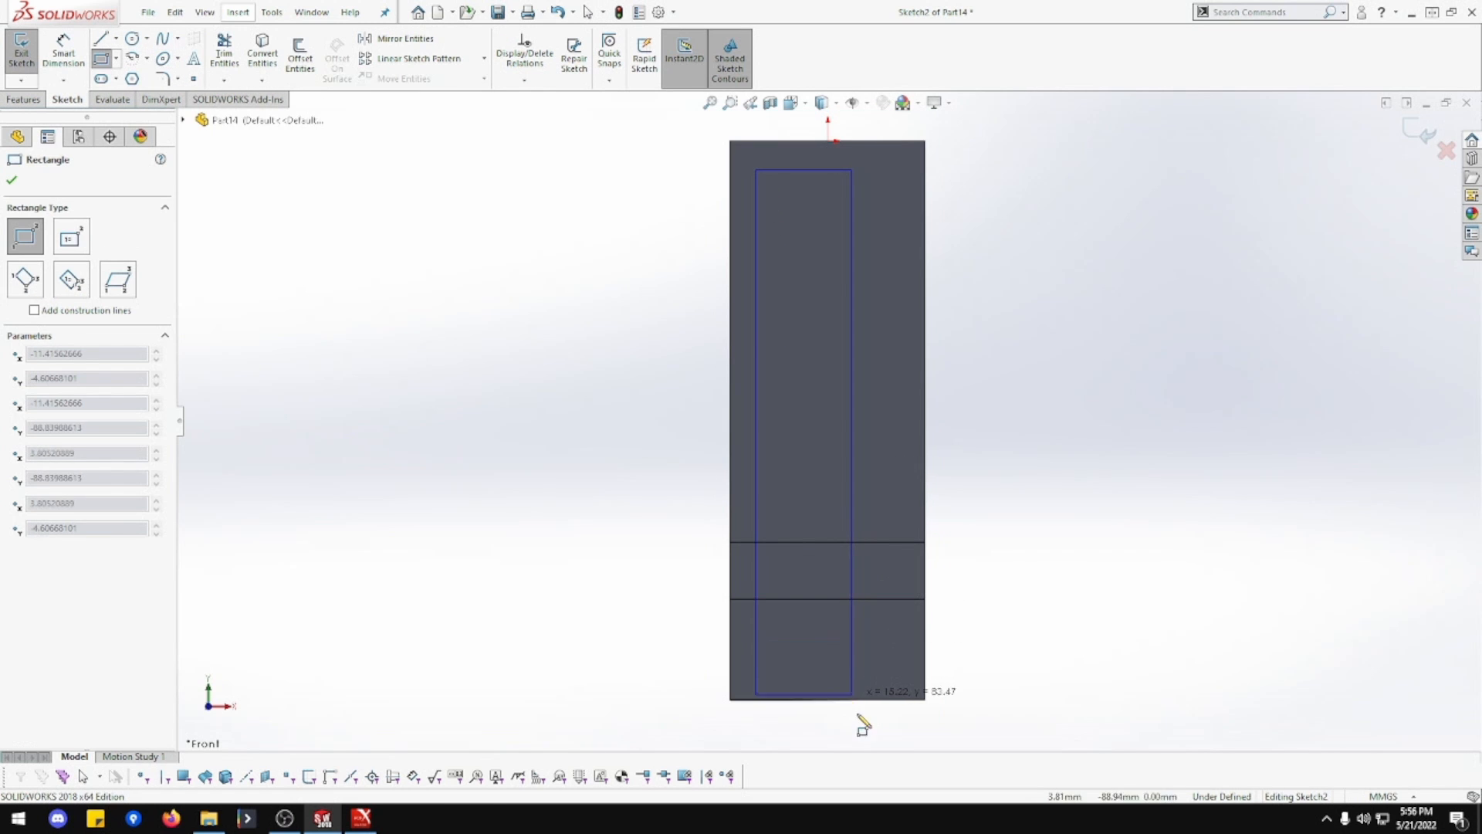
{"action": "left_click", "coordinate": [895, 731]}
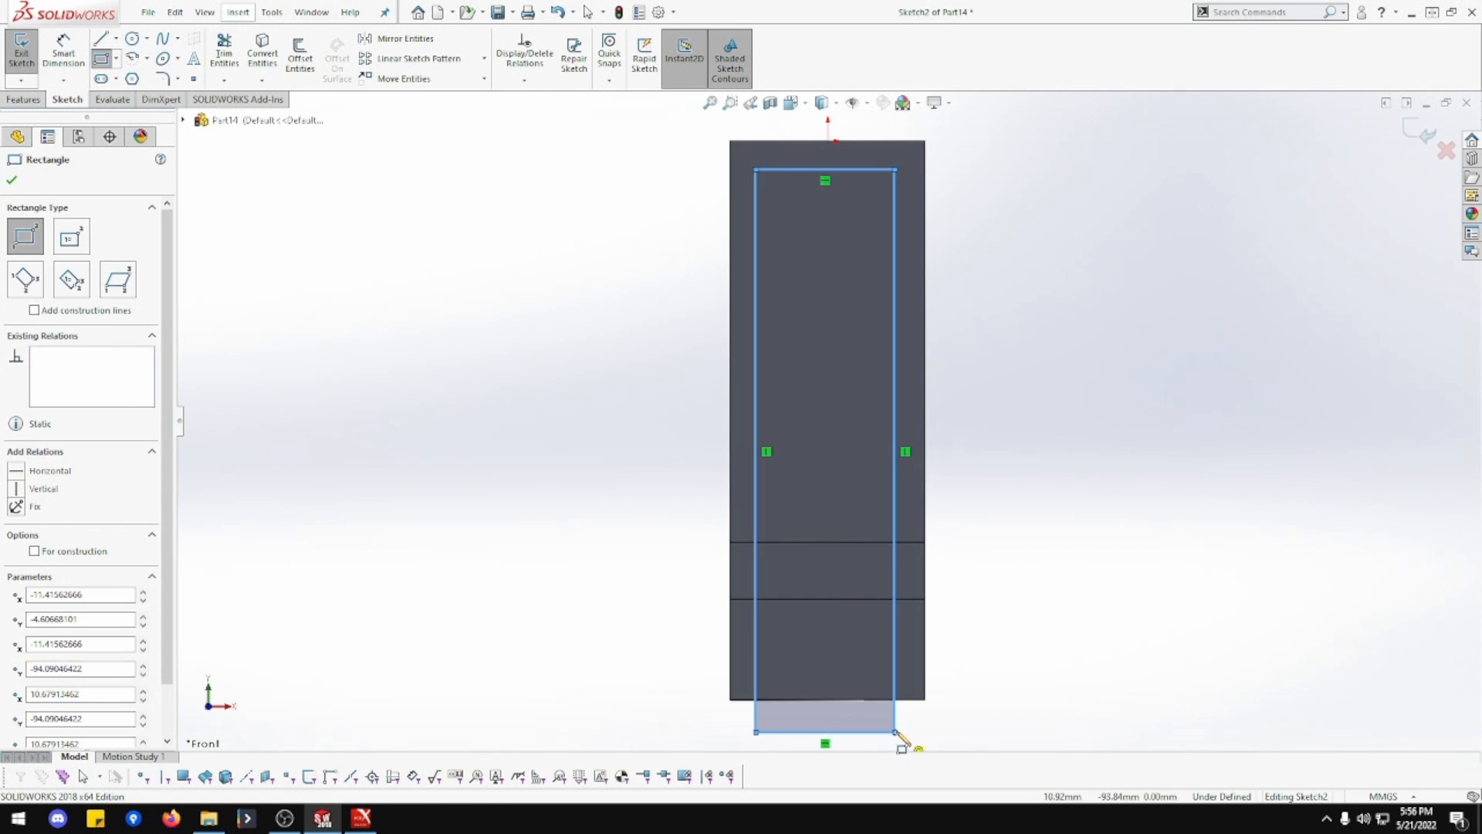
- Dimension the rectangle's right side 3 mm from the body's right edge
{"action": "left_click", "coordinate": [67, 68]}
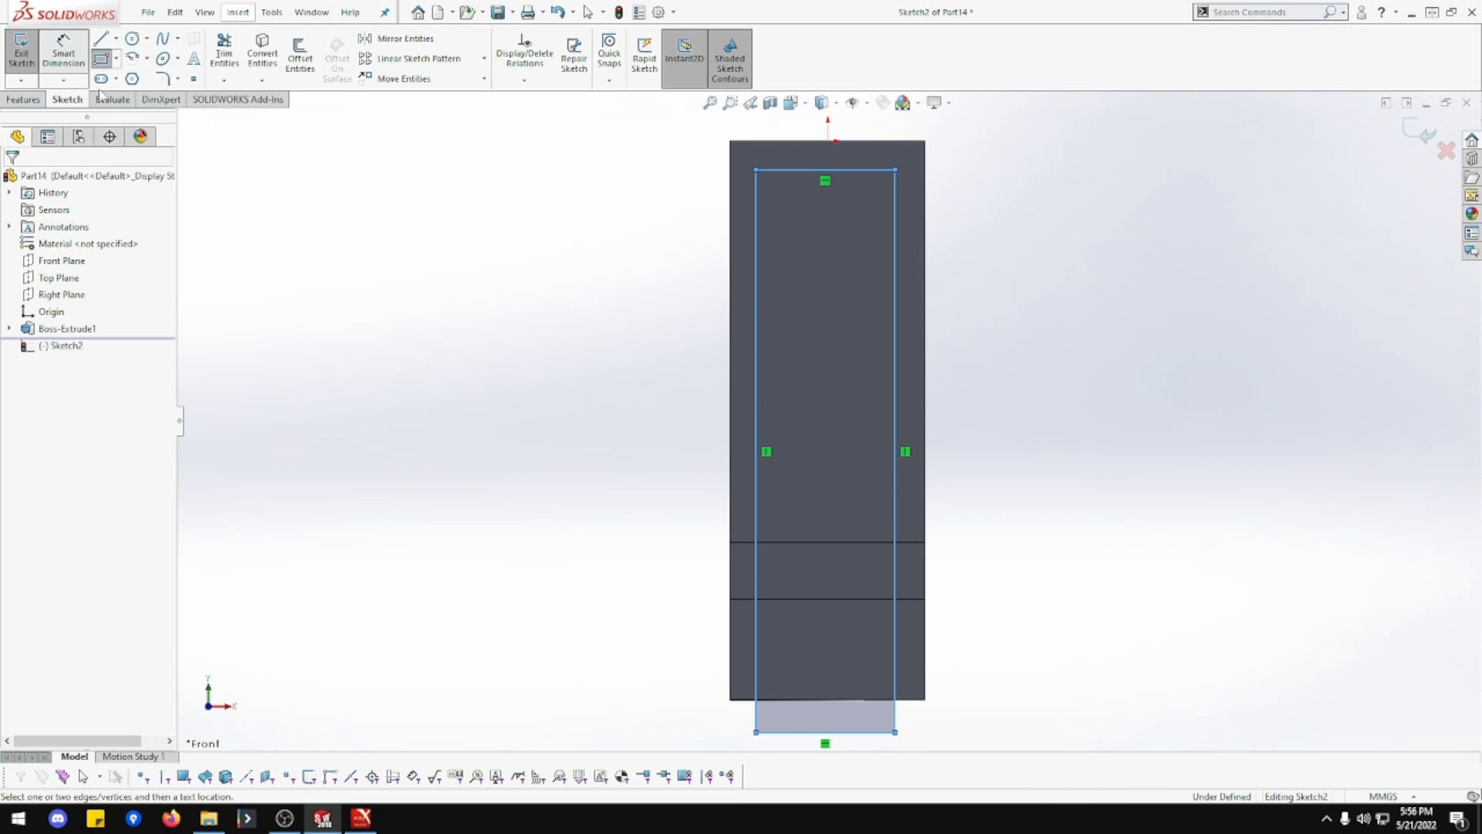
{"action": "left_click", "coordinate": [897, 248]}
{"action": "left_click", "coordinate": [926, 255]}
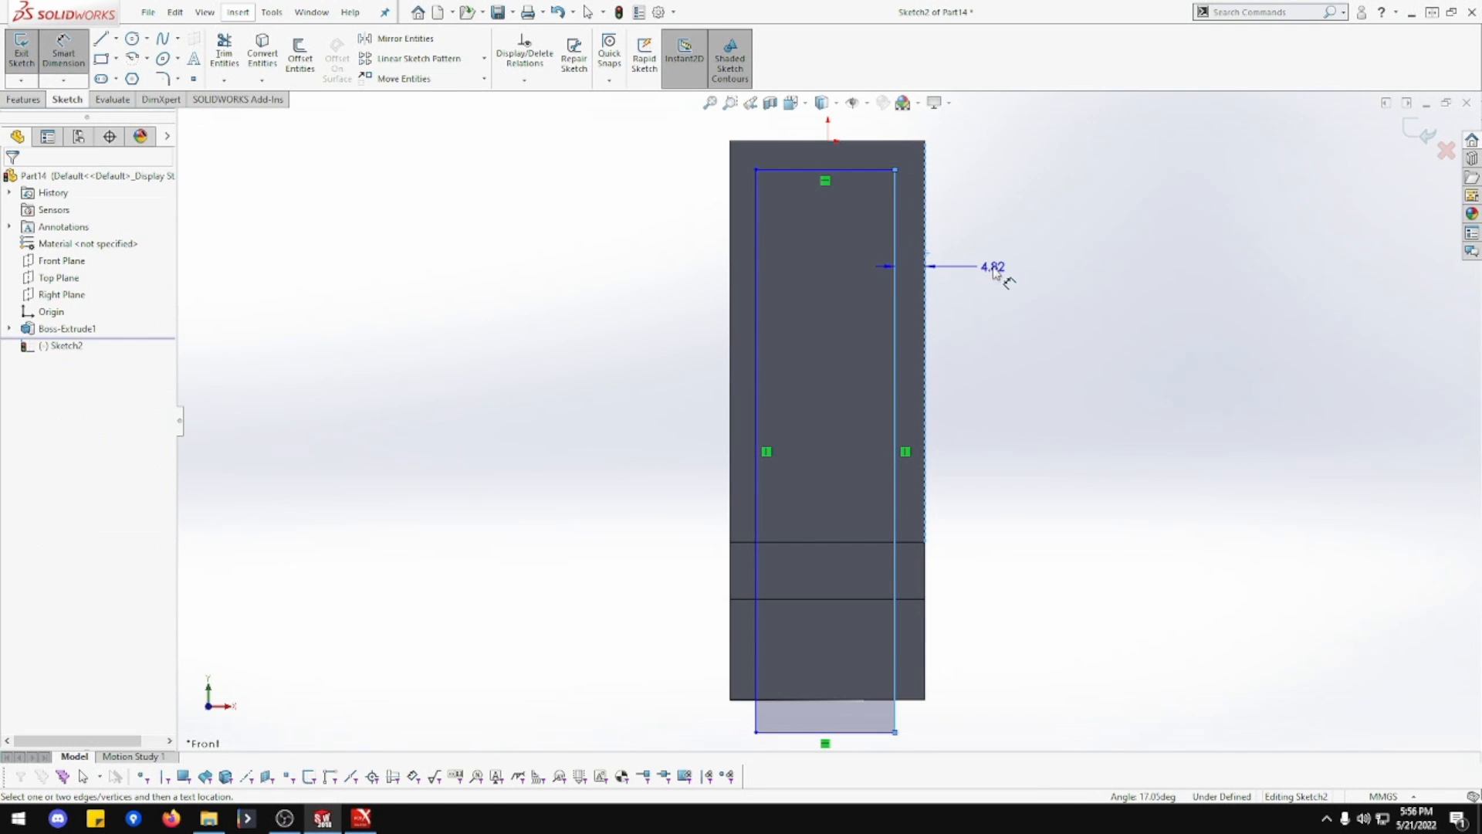
{"action": "left_click", "coordinate": [1019, 281]}
{"action": "type", "text": "3"}
{"action": "key", "text": "Return"}
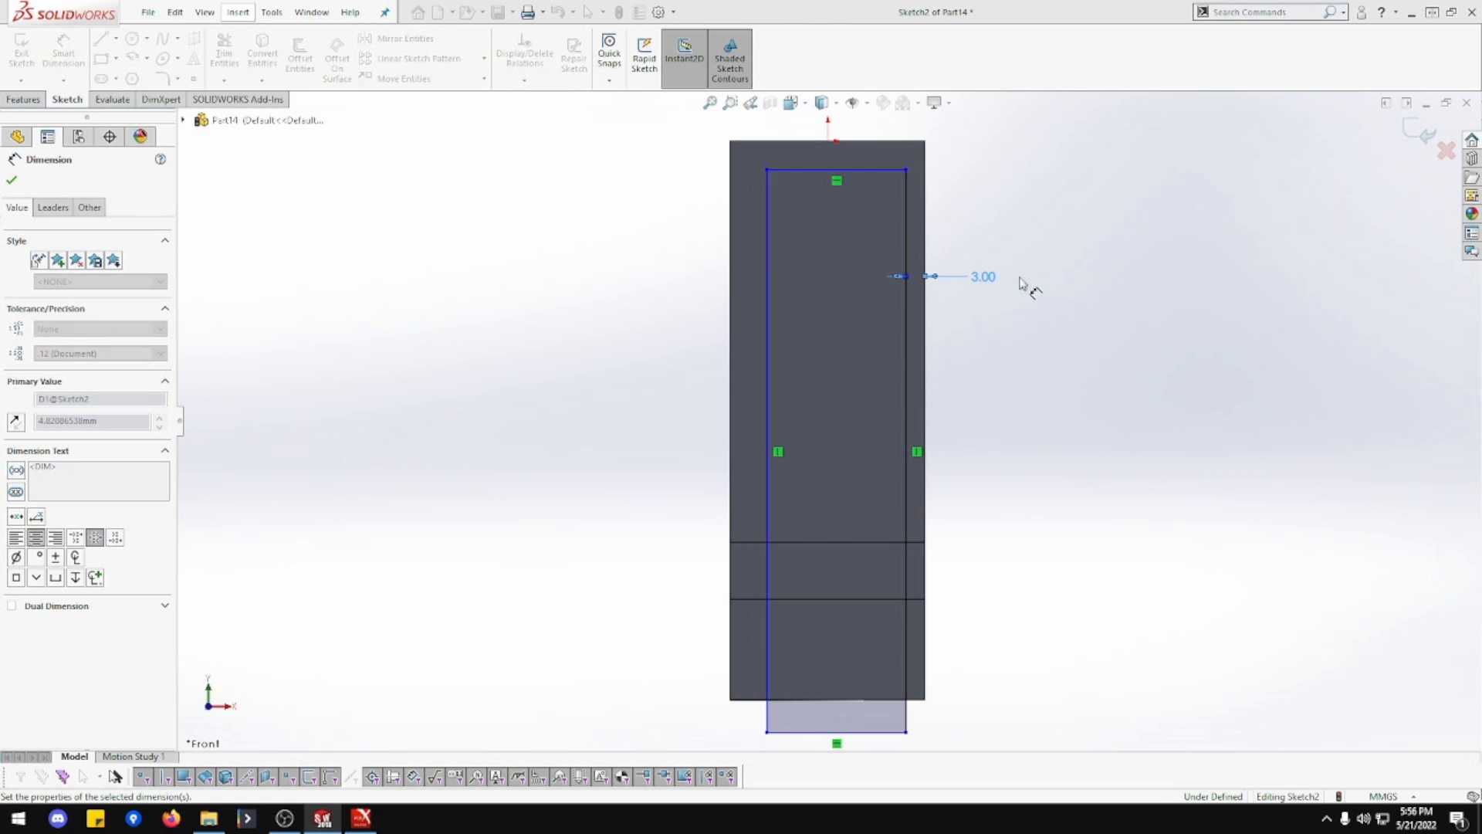
- Dimension the rectangle's left side 3 mm from the body's left edge
{"action": "left_click", "coordinate": [765, 258]}
{"action": "left_click", "coordinate": [731, 258]}
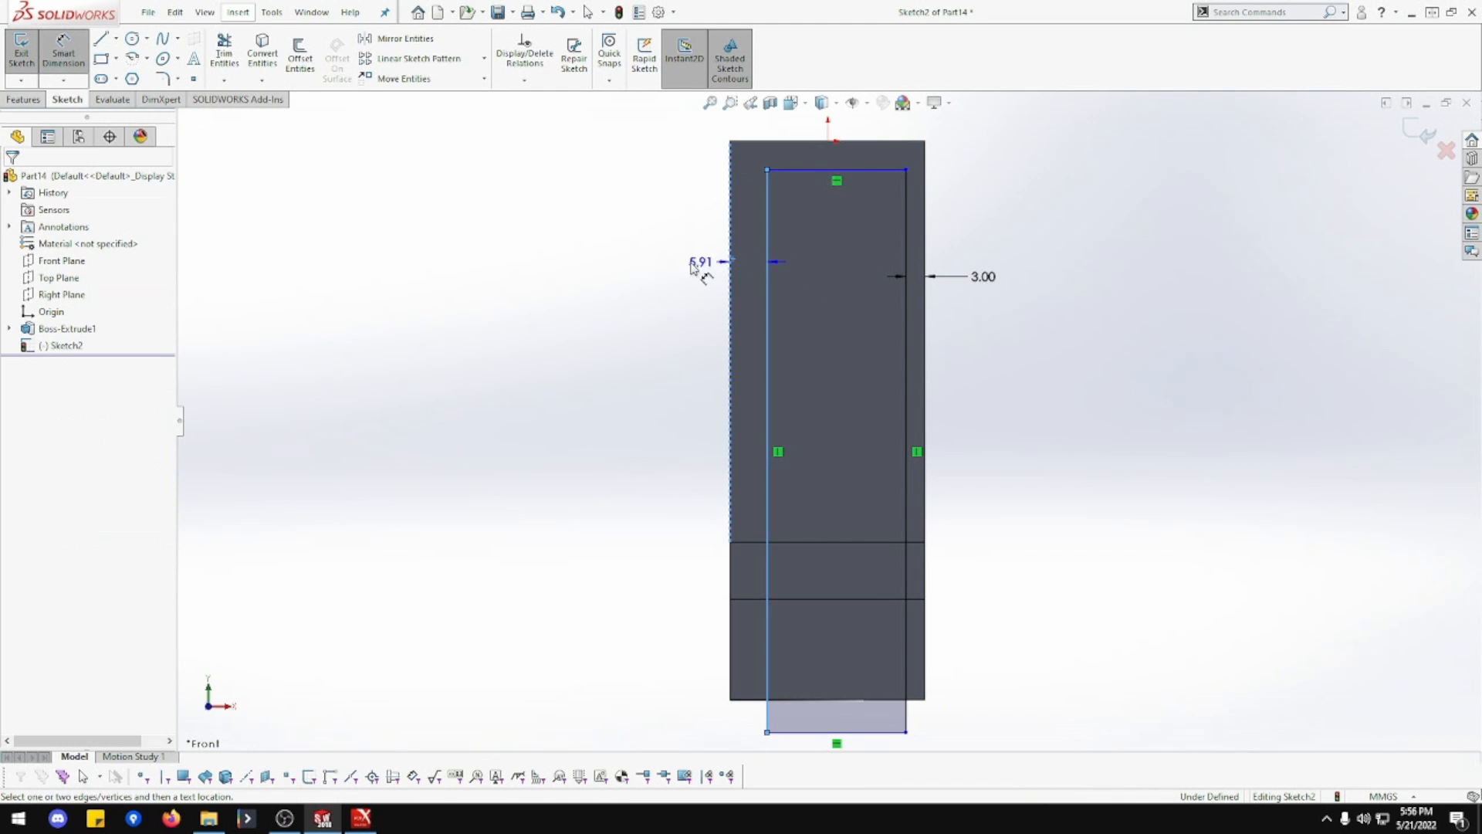
{"action": "left_click", "coordinate": [695, 268]}
{"action": "type", "text": "3.00mm"}
{"action": "key", "text": "Return"}
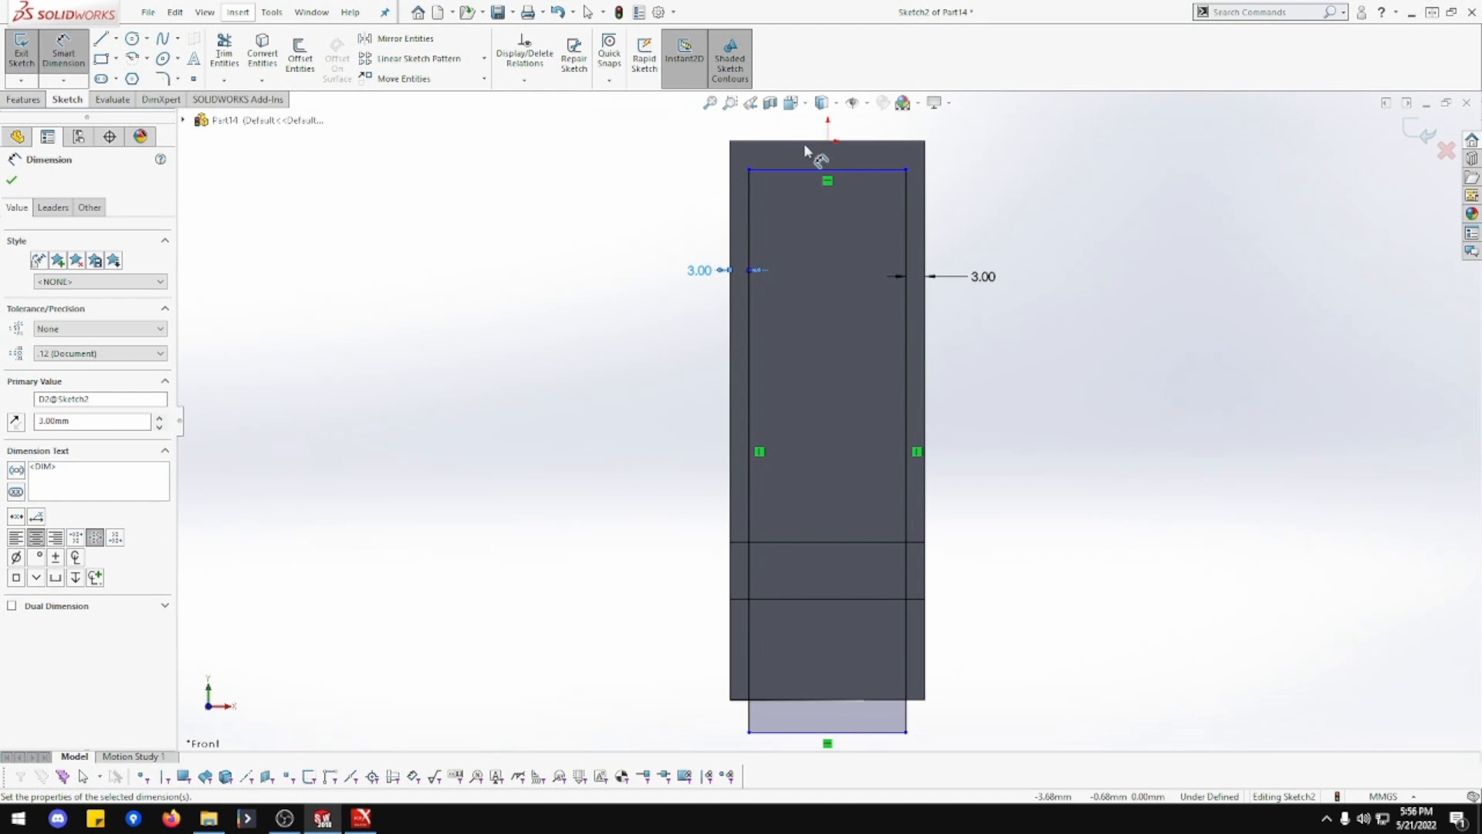
- Dimension the rectangle's upper side 3 mm below the body's top edge and move its lower side slightly upward, still below the body
{"action": "left_click", "coordinate": [803, 142]}
{"action": "left_click", "coordinate": [800, 169]}
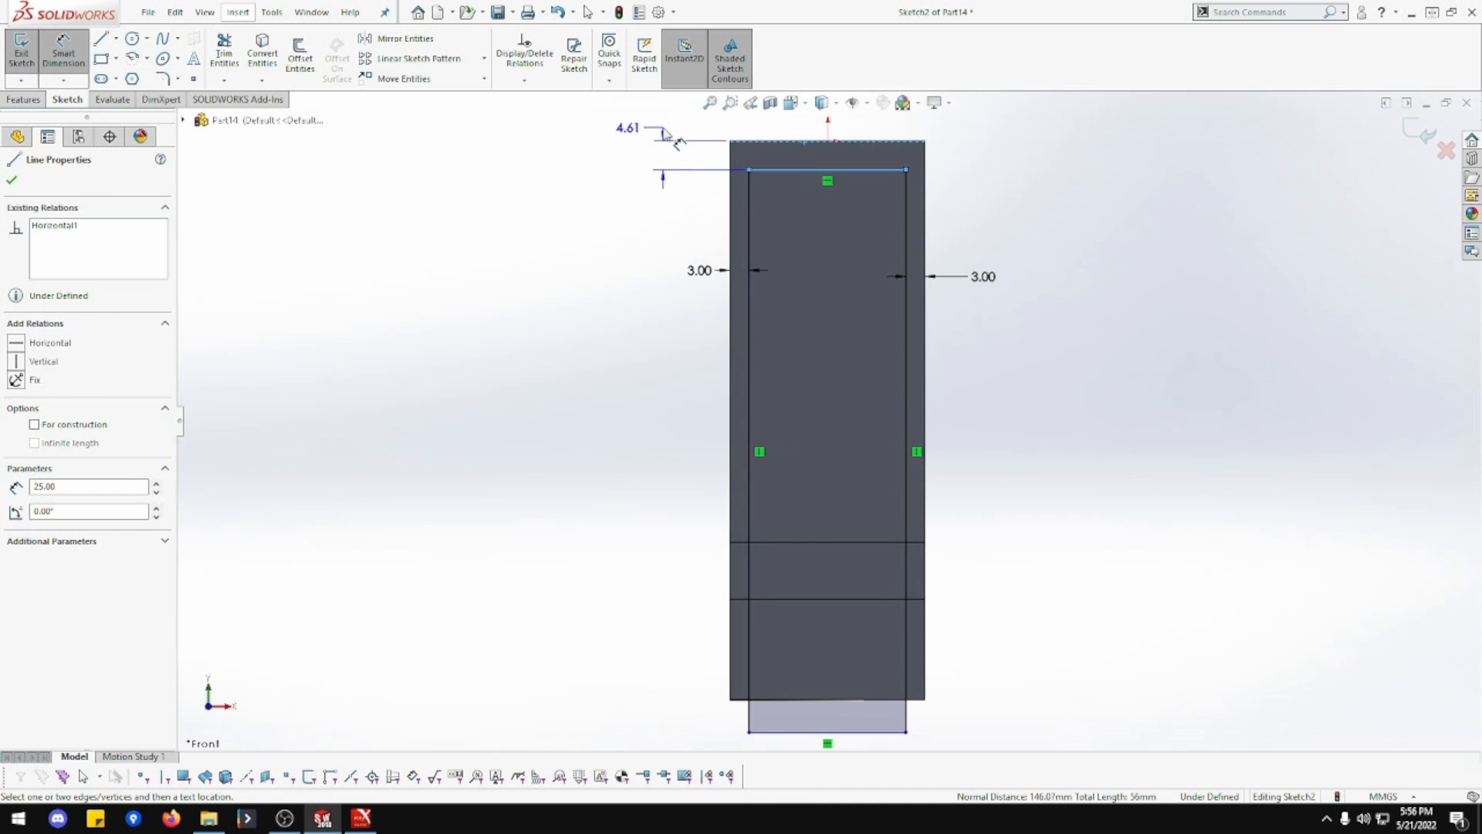
{"action": "left_click", "coordinate": [664, 135]}
{"action": "type", "text": "3"}
{"action": "key", "text": "Return"}
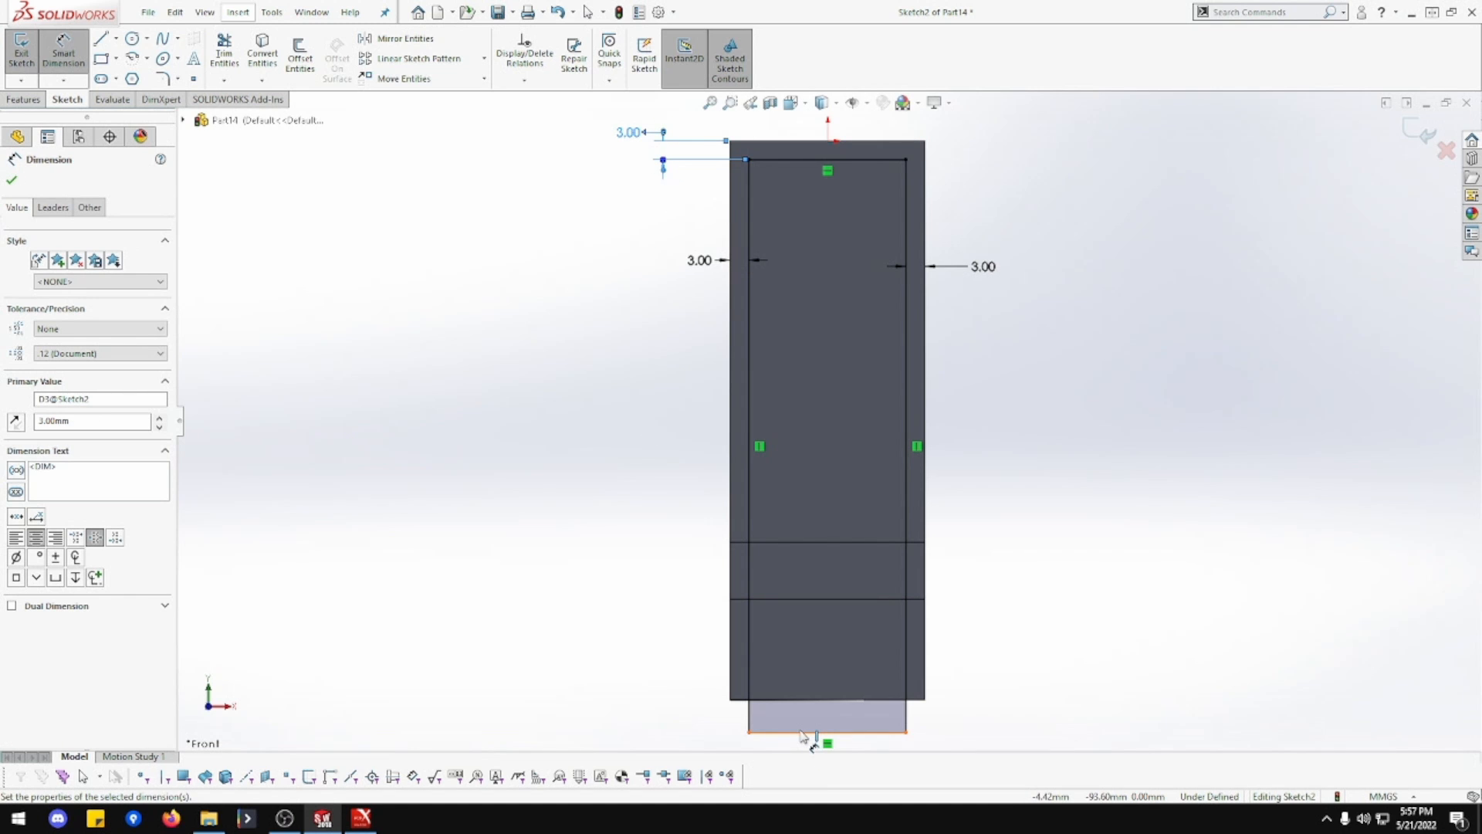
{"action": "key", "text": "Escape"}
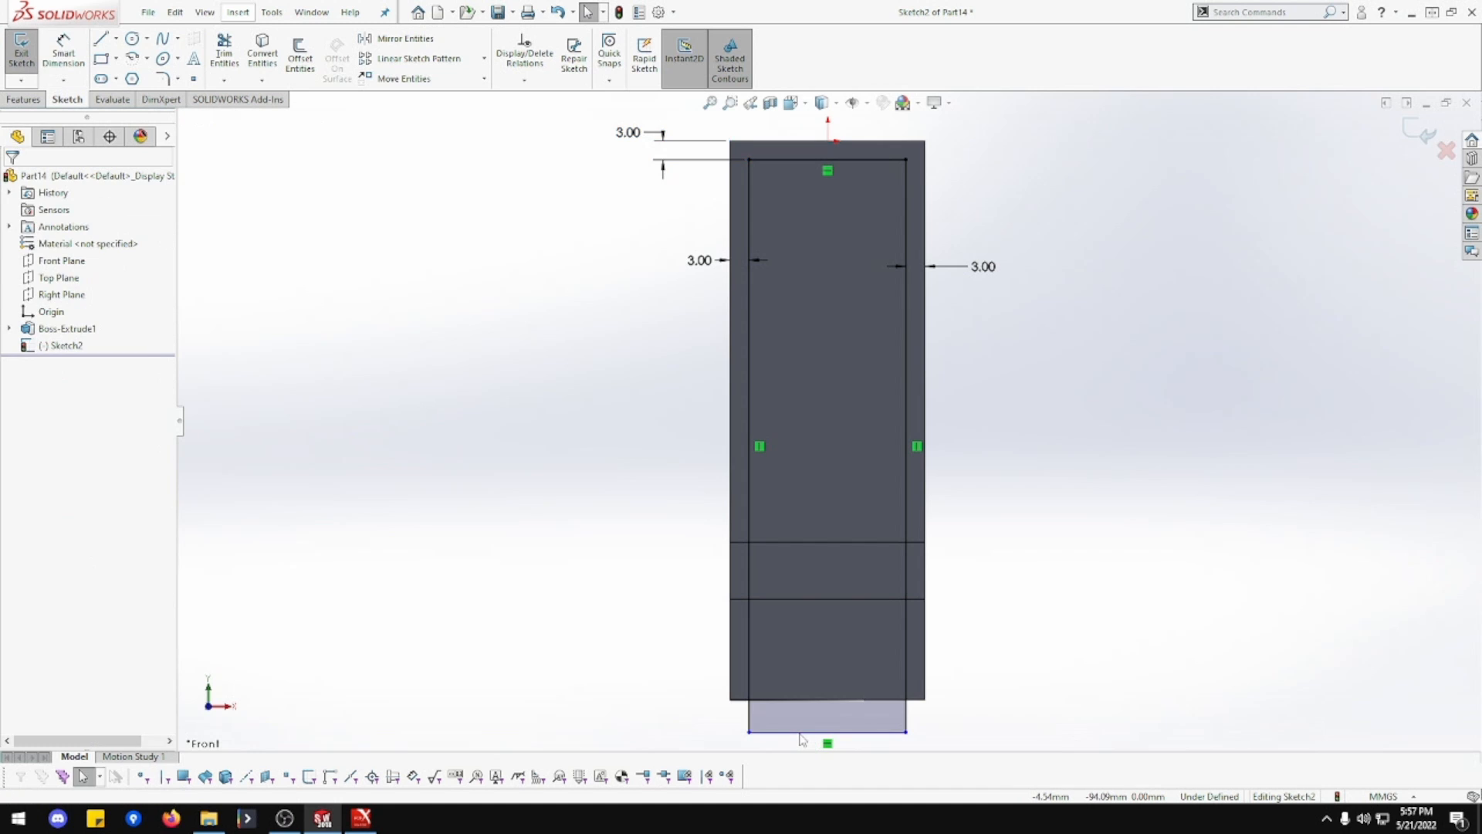
{"action": "mouse_move", "coordinate": [800, 734]}
{"action": "left_mouse_down"}
{"action": "mouse_move", "coordinate": [791, 680]}
{"action": "mouse_move", "coordinate": [783, 724]}
{"action": "left_mouse_up"}
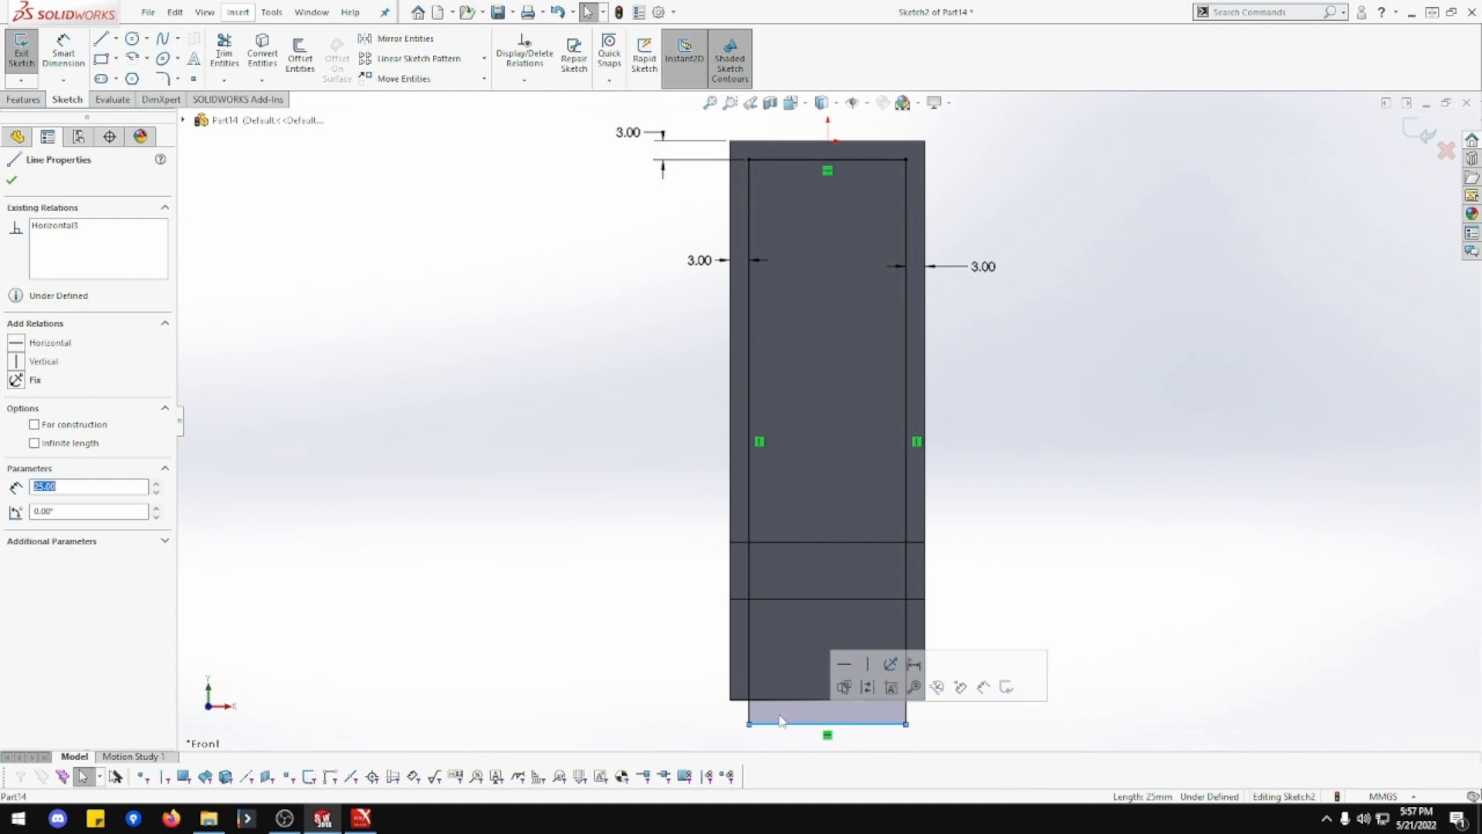
- Cut the rectangle through the body with an Extruded Cut set to Through All in the reversed direction
{"action": "middle_click_drag", "start_coordinate": [593, 643], "coordinate": [653, 651]}
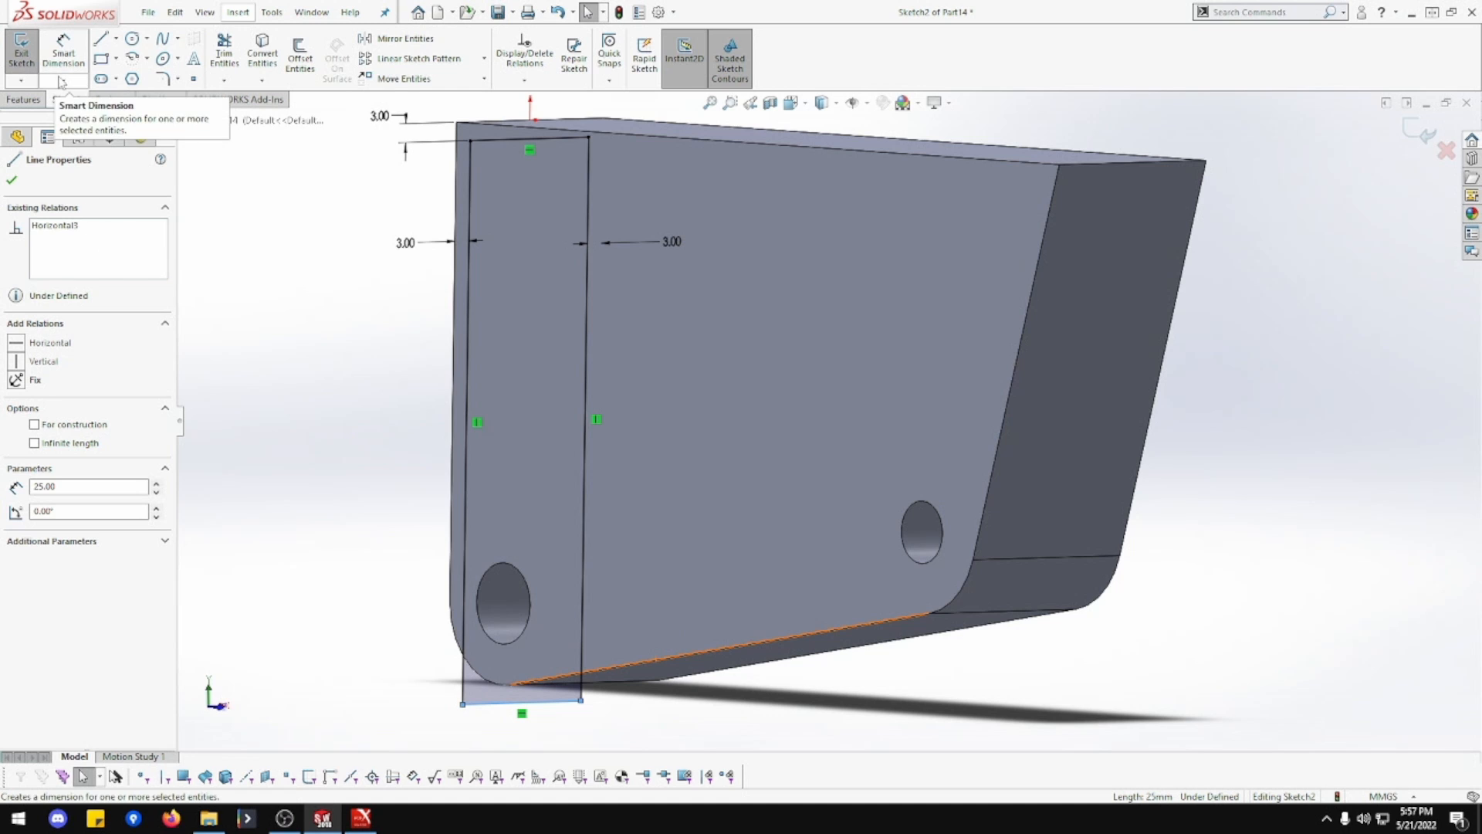
{"action": "left_click", "coordinate": [23, 100]}
{"action": "left_click", "coordinate": [228, 58]}
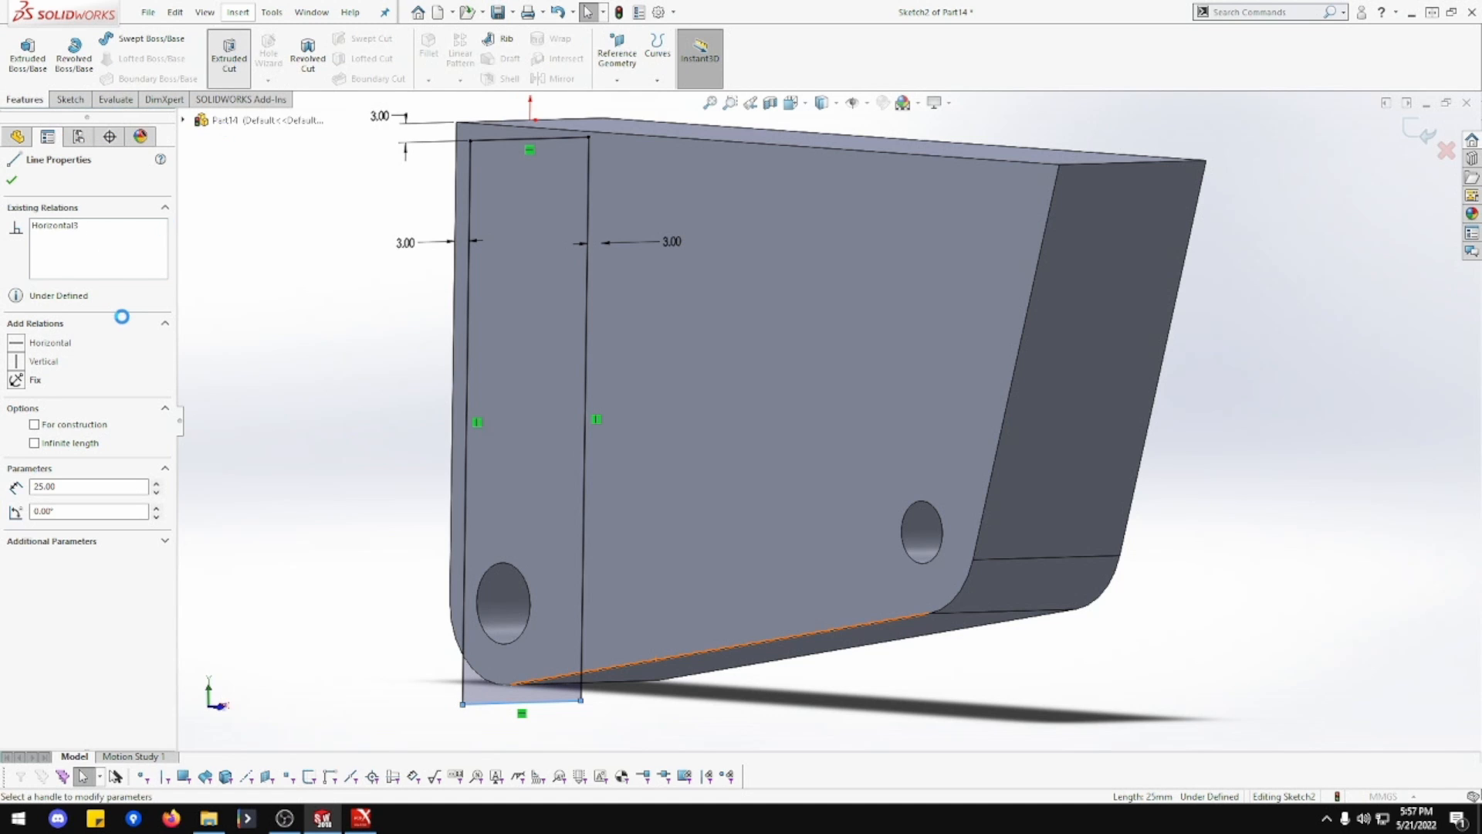
{"action": "left_click", "coordinate": [93, 274]}
{"action": "left_click", "coordinate": [94, 298]}
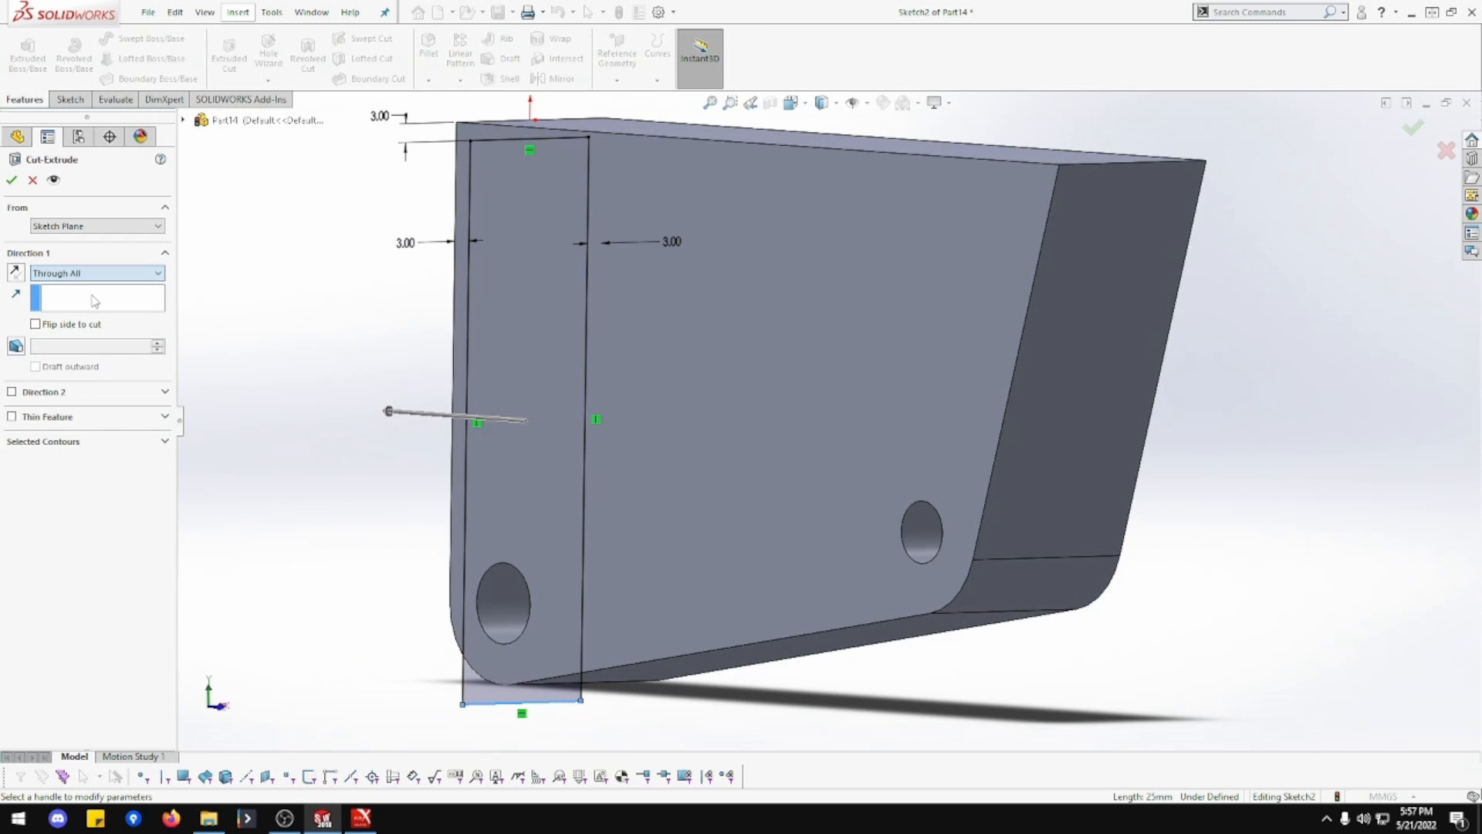
{"action": "left_click", "coordinate": [15, 274]}
{"action": "left_click", "coordinate": [15, 275]}
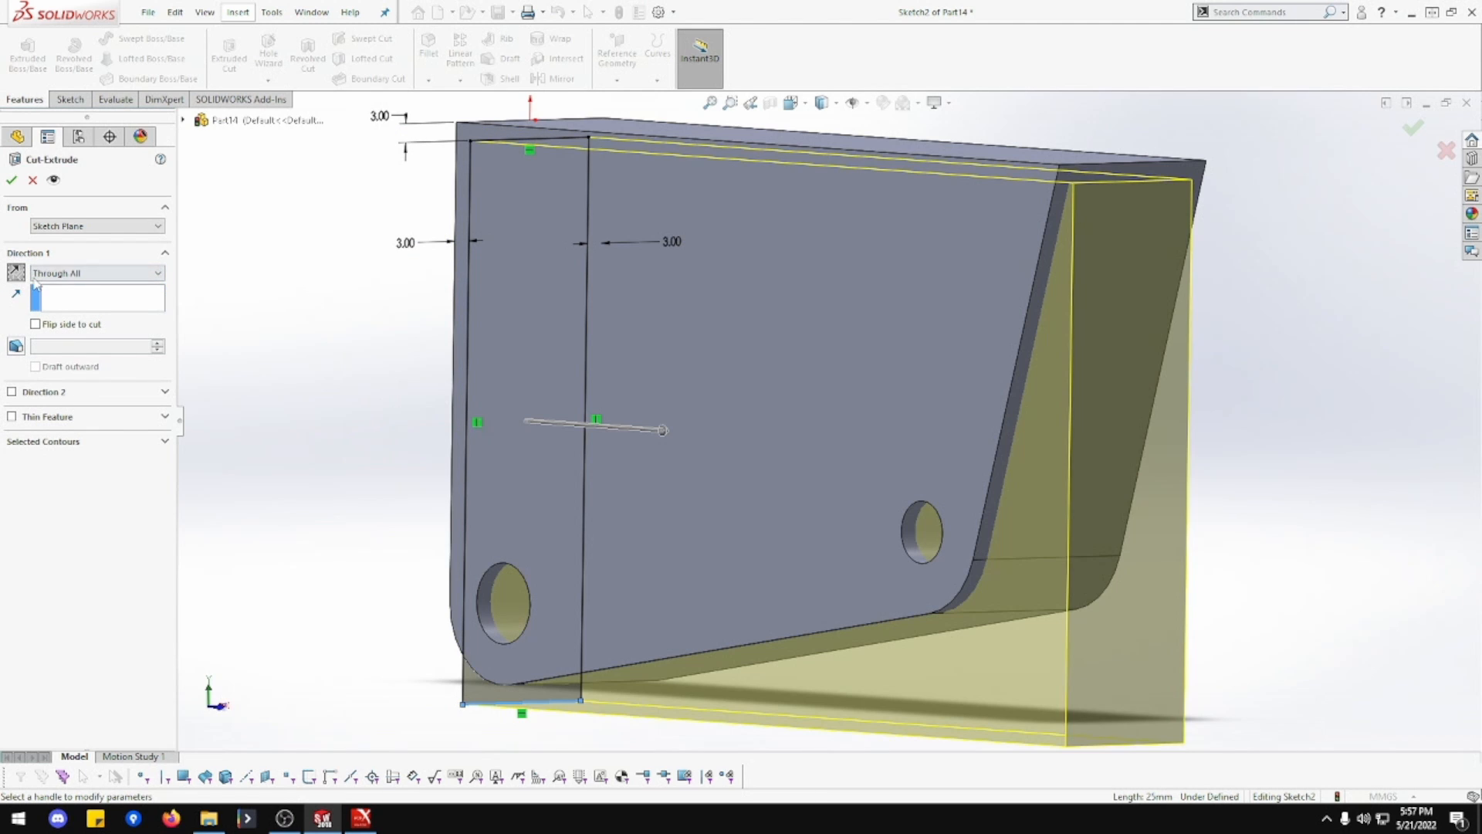
{"action": "left_click", "coordinate": [12, 180]}
- Fillet the two long outer edges of the channel's top face with a 3 mm radius
{"action": "left_click", "coordinate": [489, 369]}
{"action": "middle_click_drag", "start_coordinate": [489, 377], "coordinate": [412, 397]}
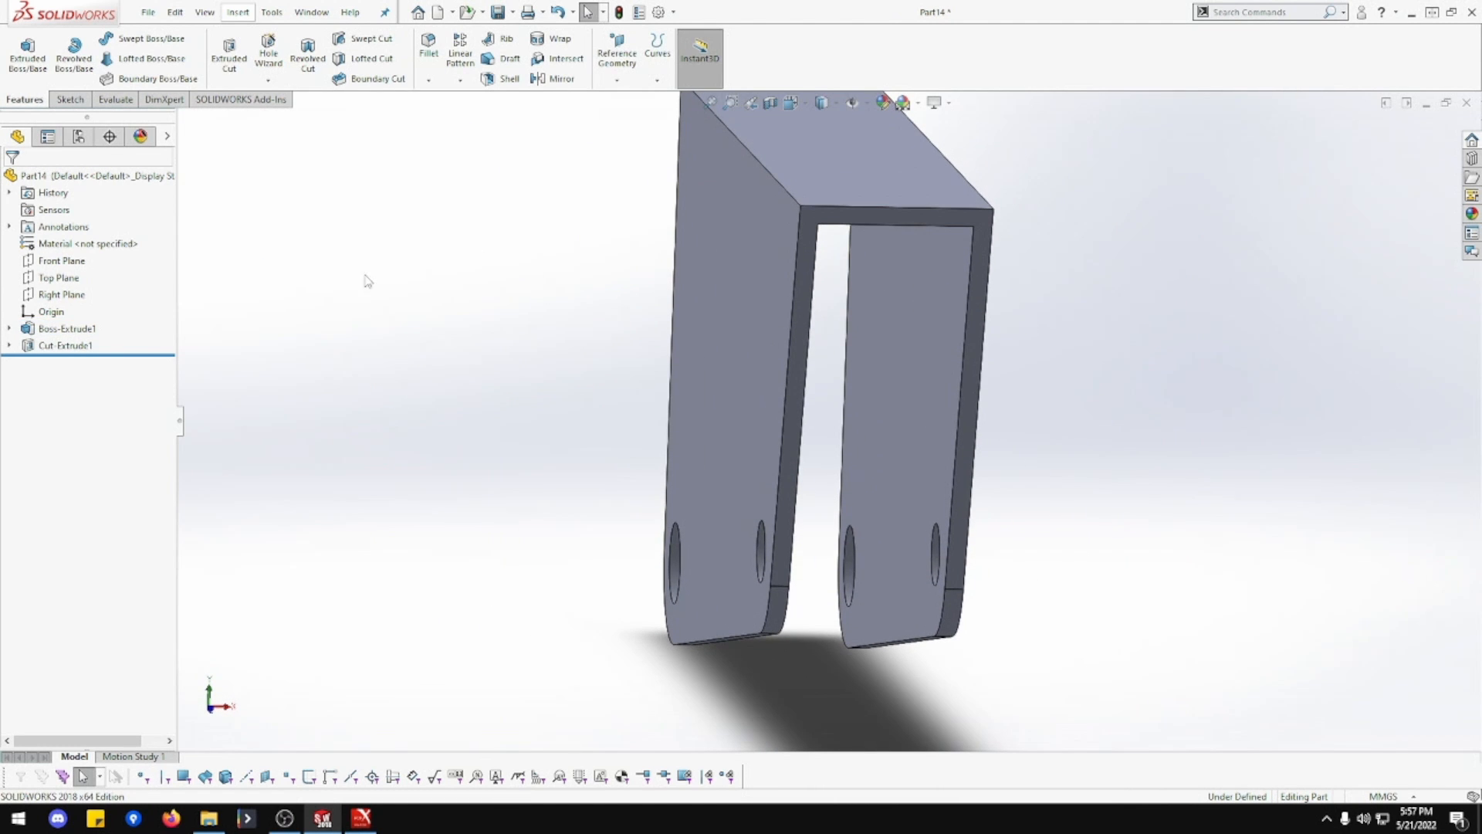
{"action": "left_click", "coordinate": [429, 46]}
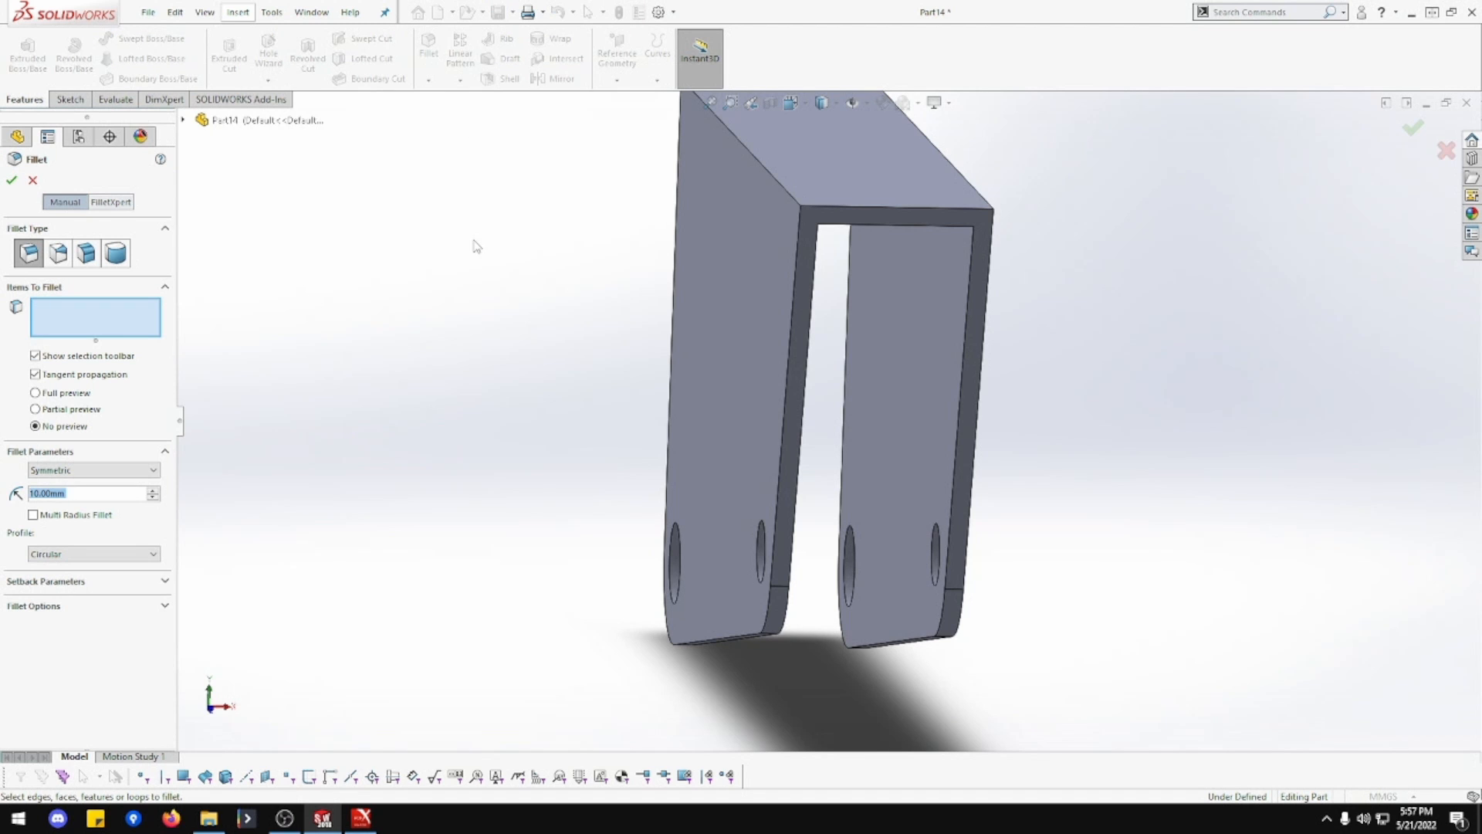
{"action": "type", "text": "3"}
{"action": "key", "text": "Return"}
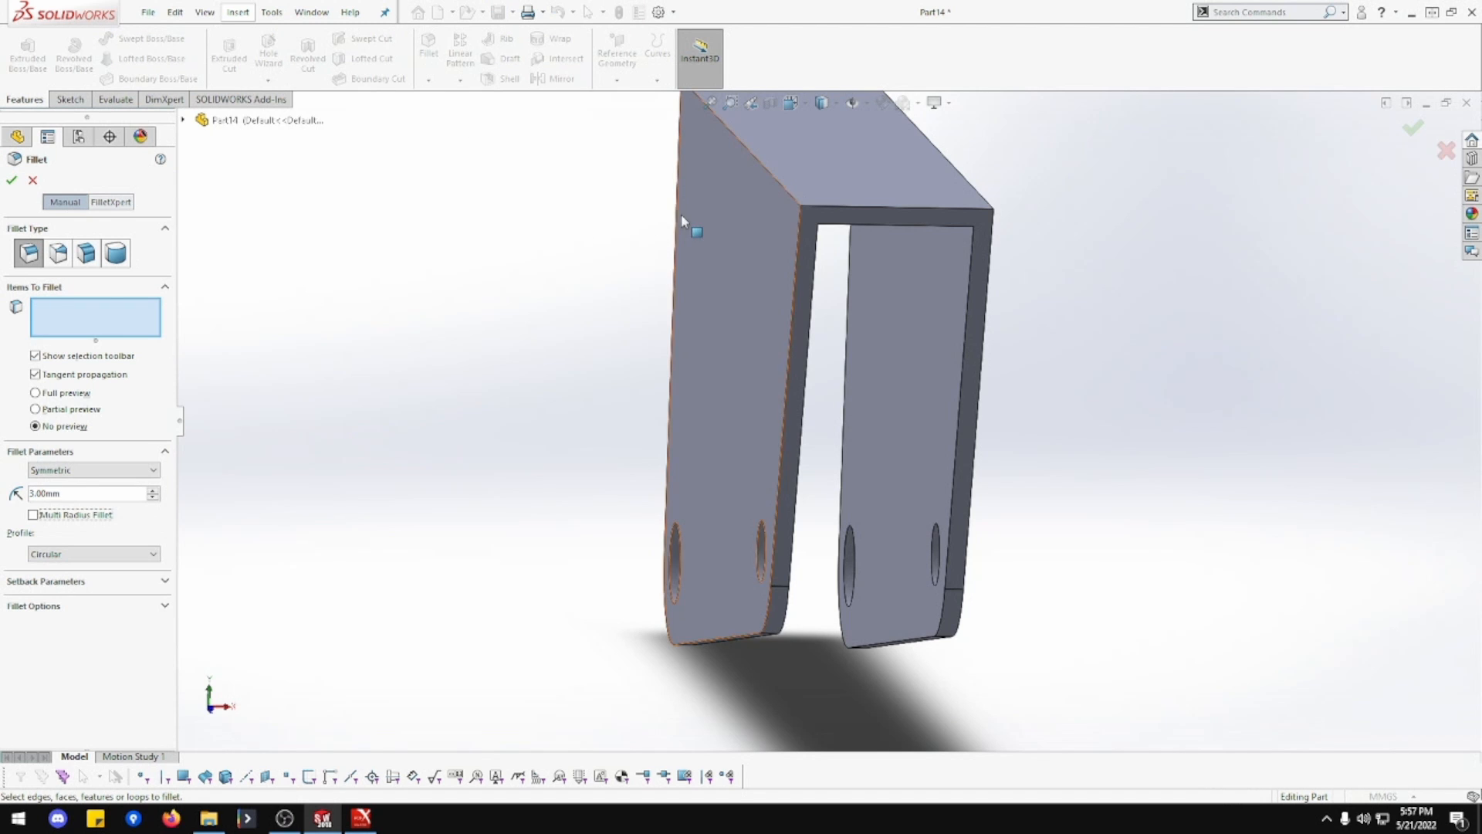
{"action": "left_click", "coordinate": [794, 199]}
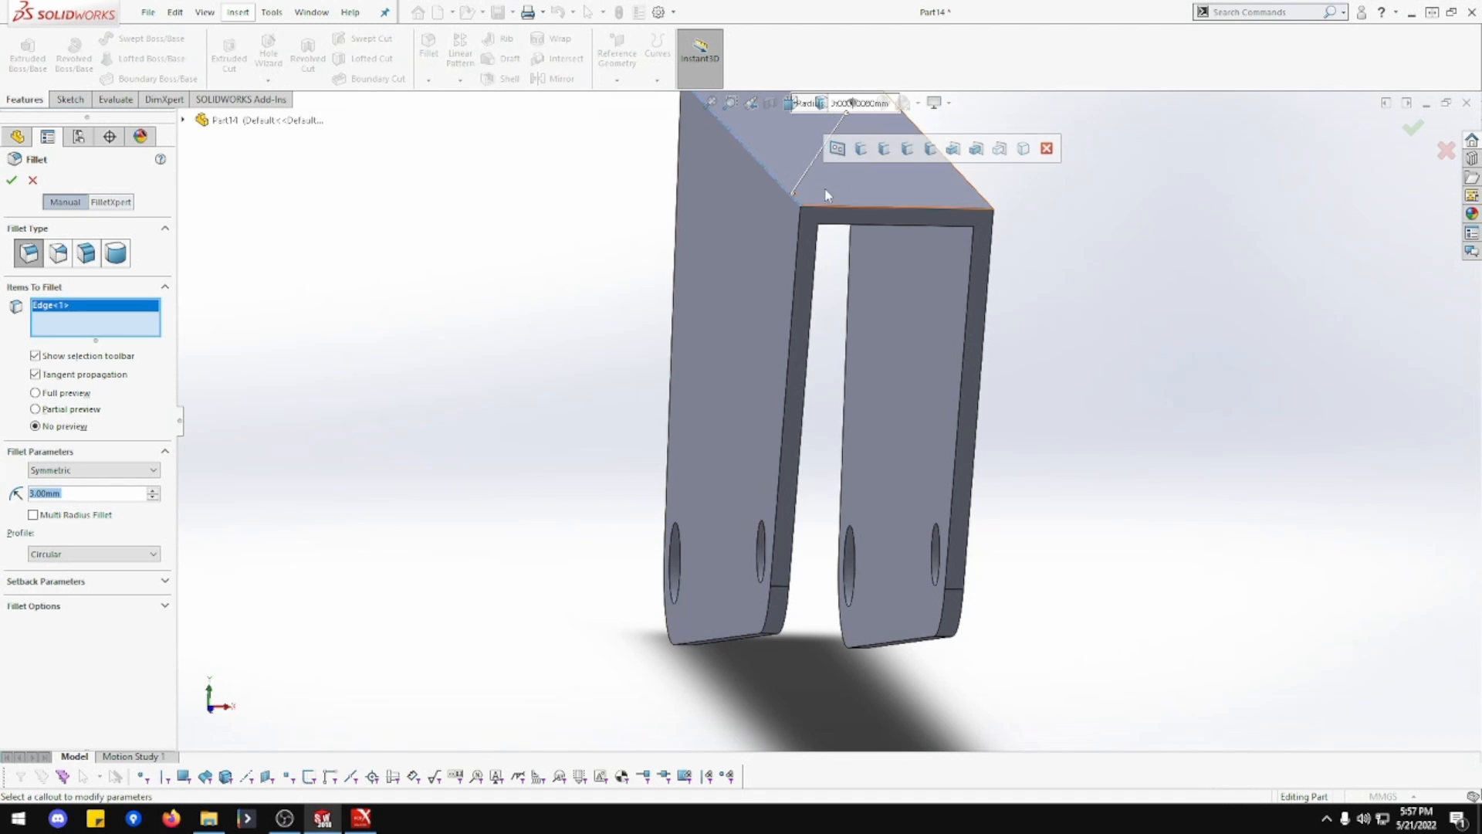
{"action": "left_click", "coordinate": [960, 179]}
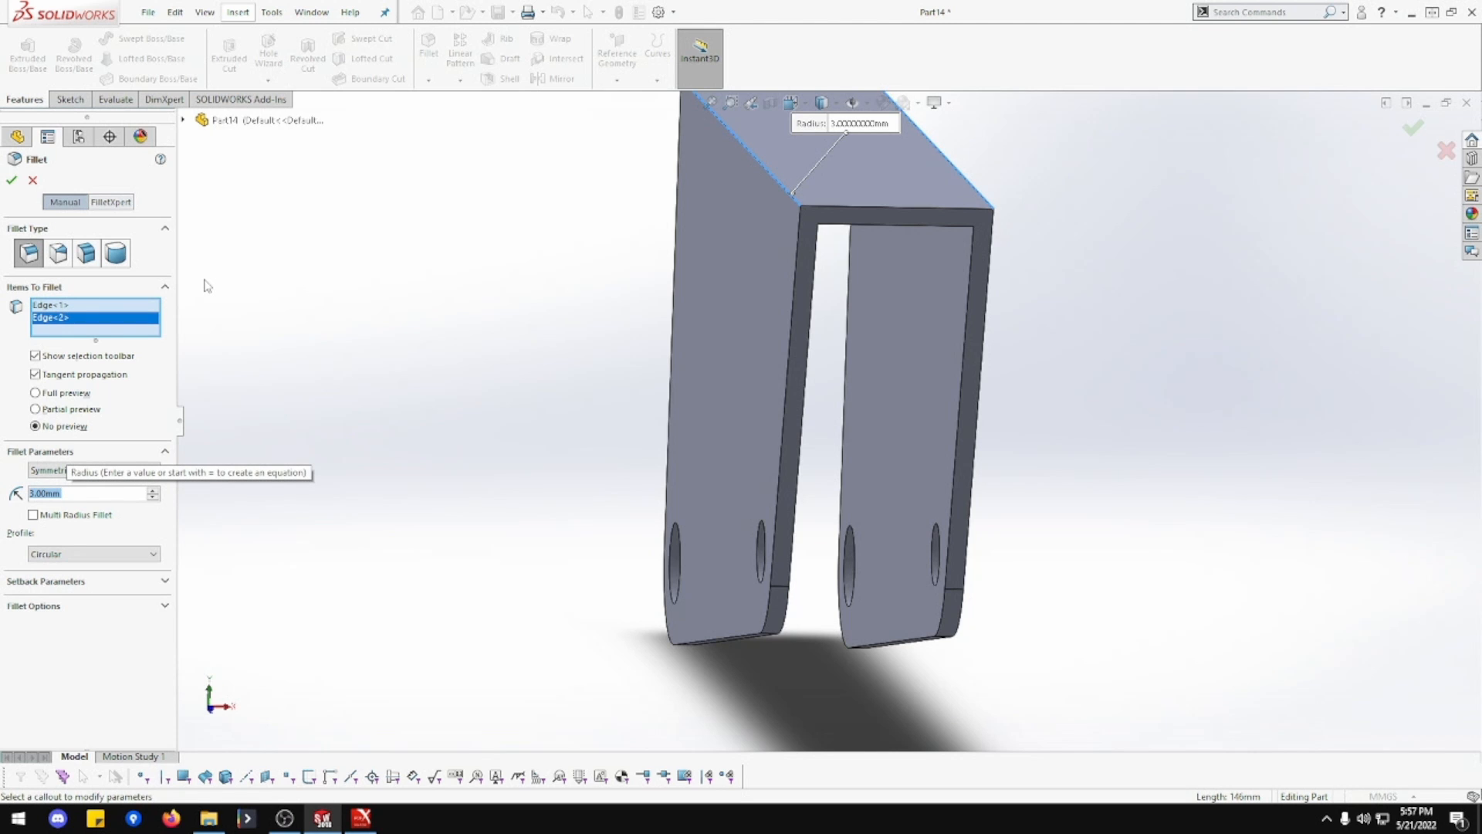
{"action": "left_click", "coordinate": [19, 183]}
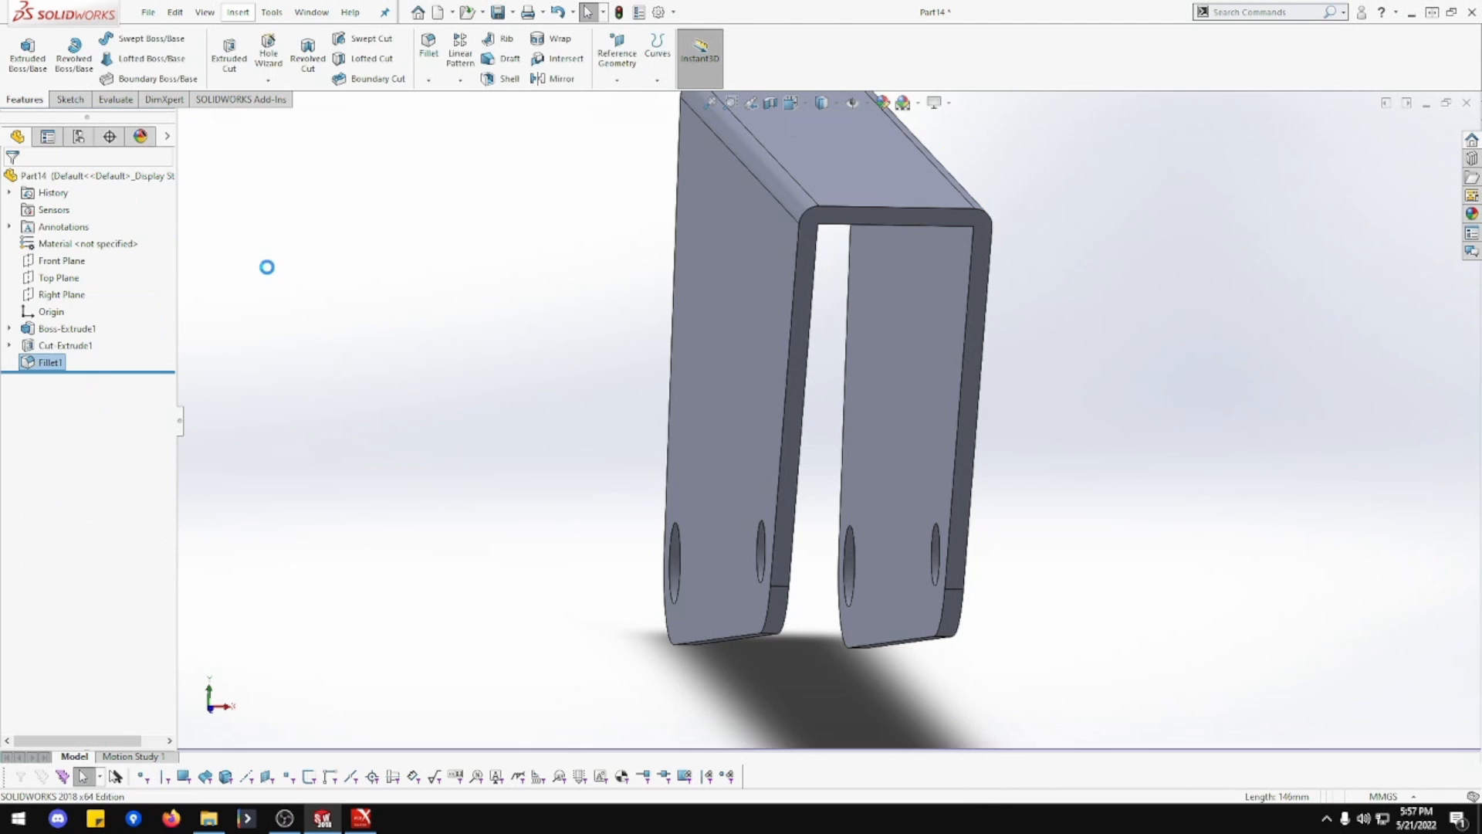
- Fillet the two long inner edges under the channel's top wall with a 1.5 mm radius
{"action": "middle_click_drag", "start_coordinate": [373, 307], "coordinate": [379, 190]}
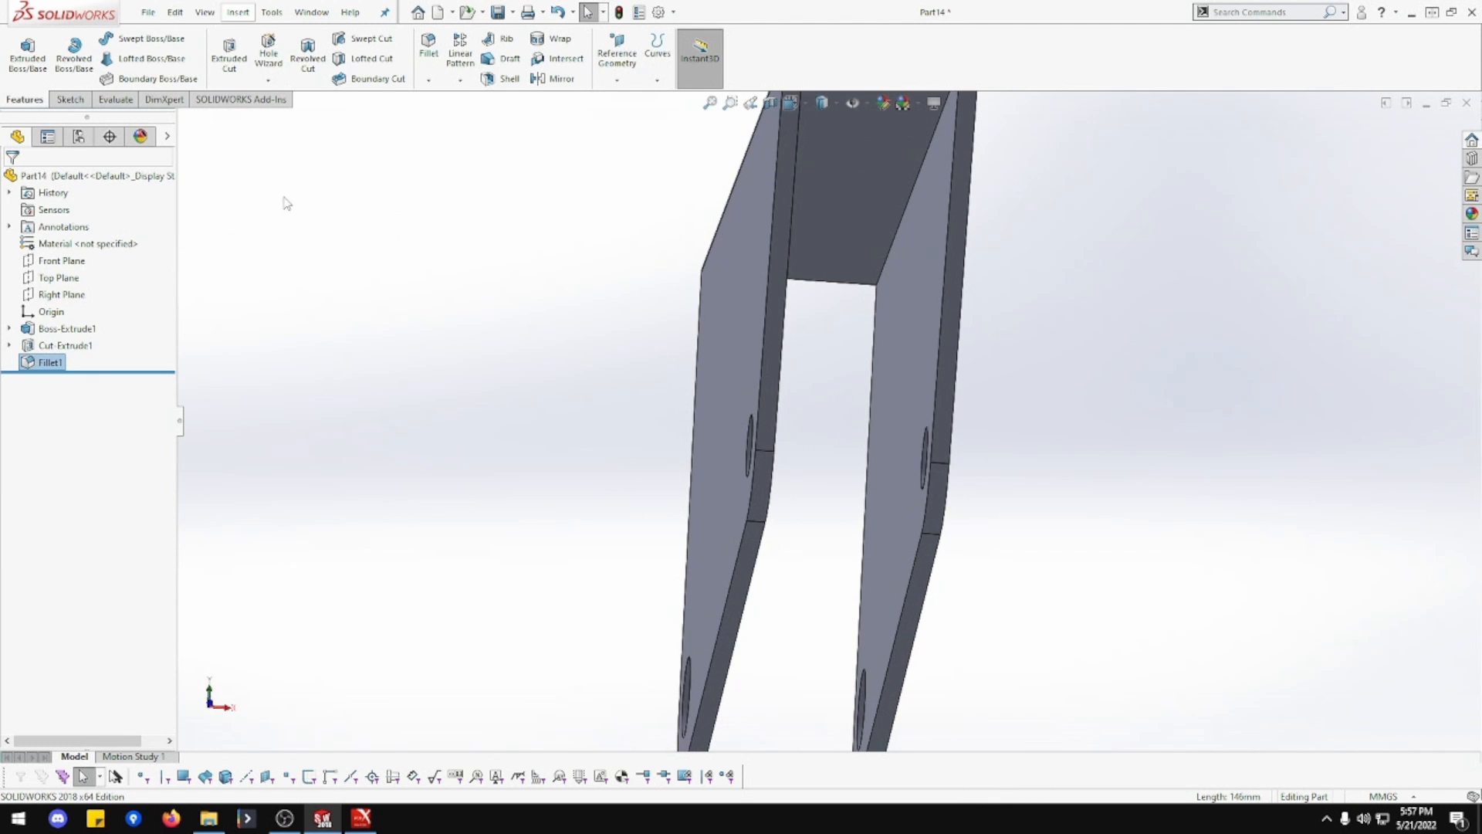
{"action": "left_click", "coordinate": [428, 46]}
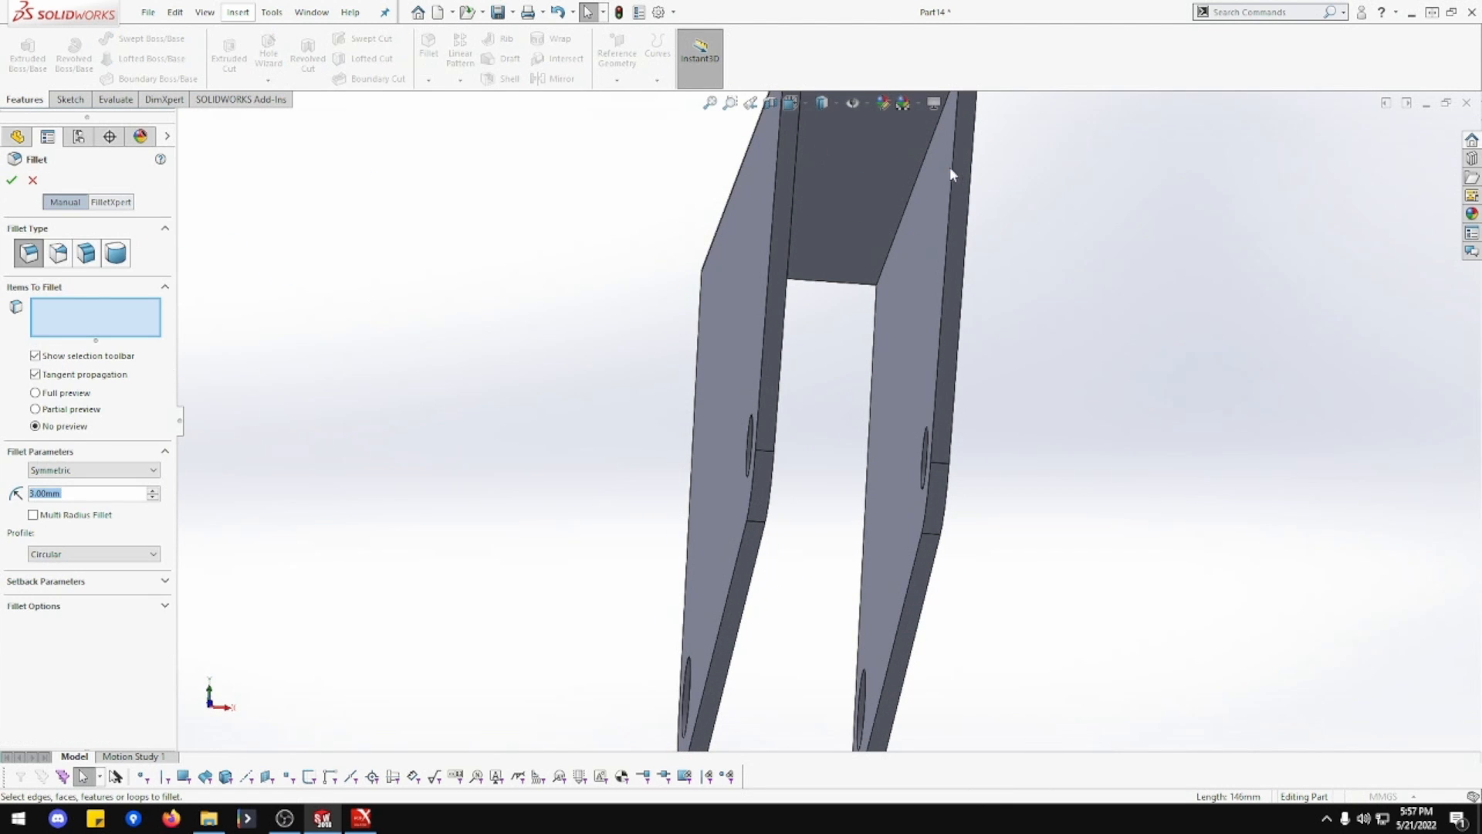
{"action": "left_click", "coordinate": [889, 223]}
{"action": "middle_click_drag", "start_coordinate": [890, 222], "coordinate": [817, 195]}
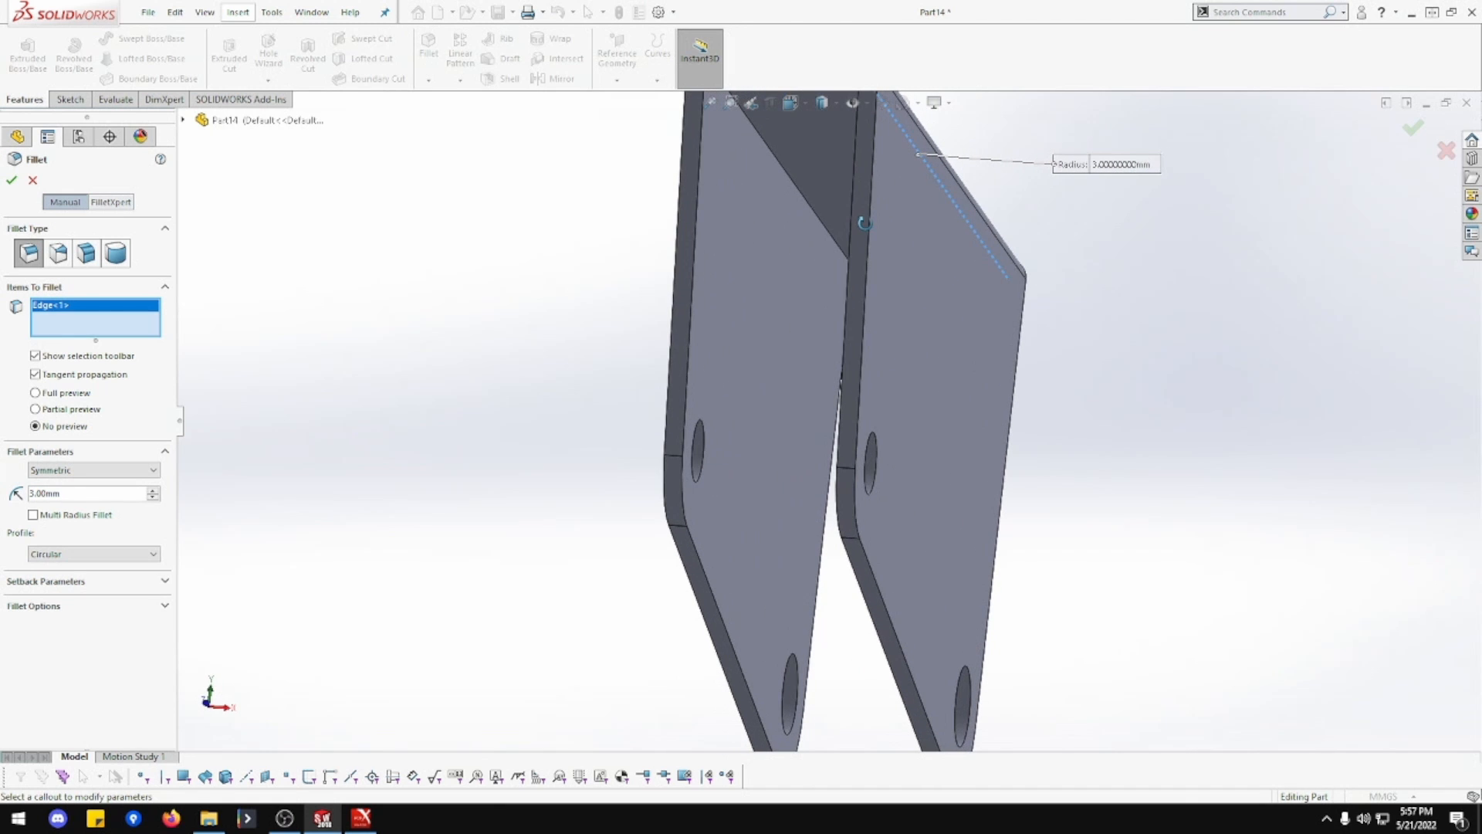
{"action": "left_click", "coordinate": [800, 190]}
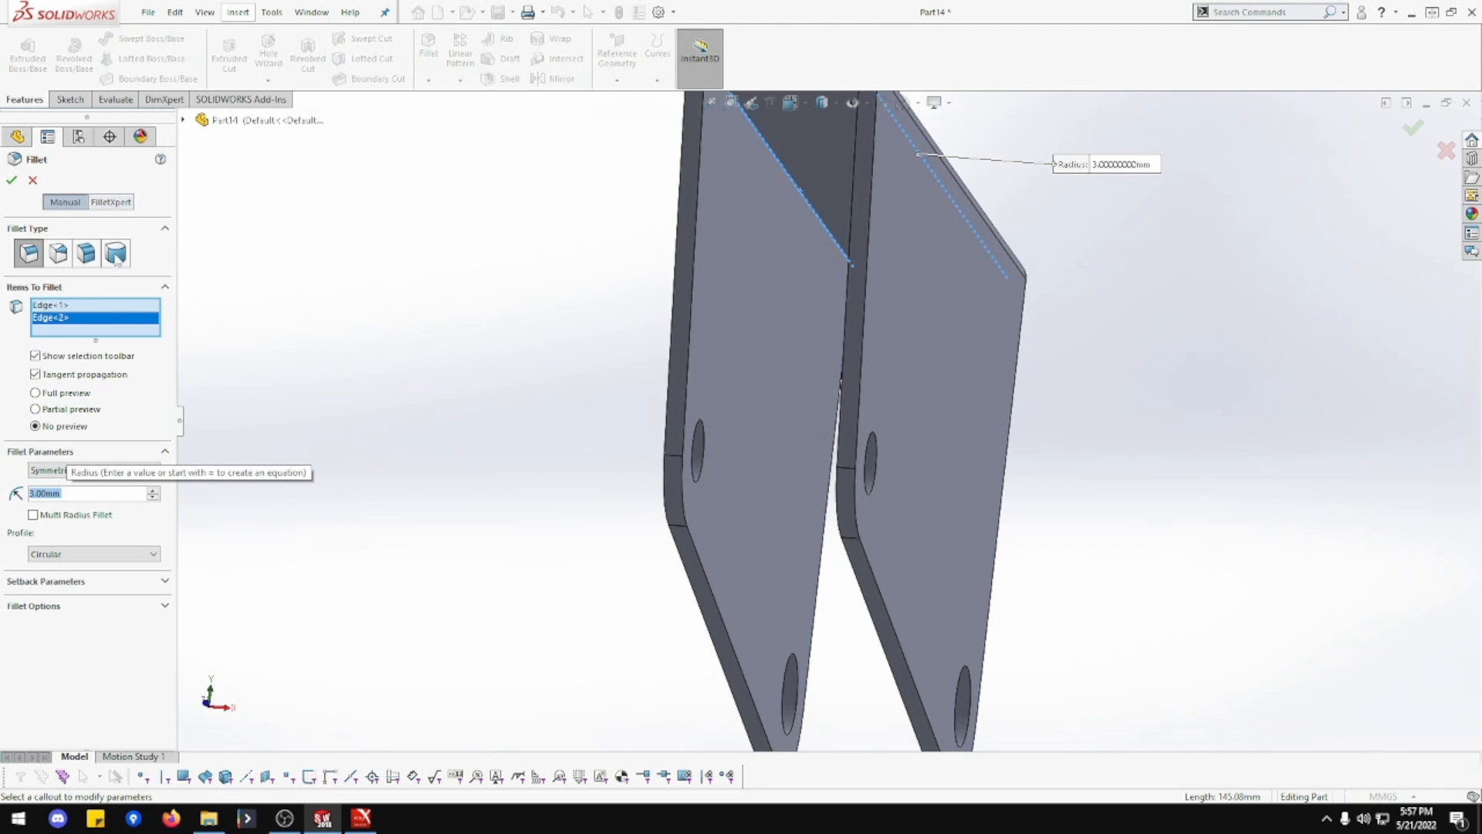
{"action": "type", "text": "1.5"}
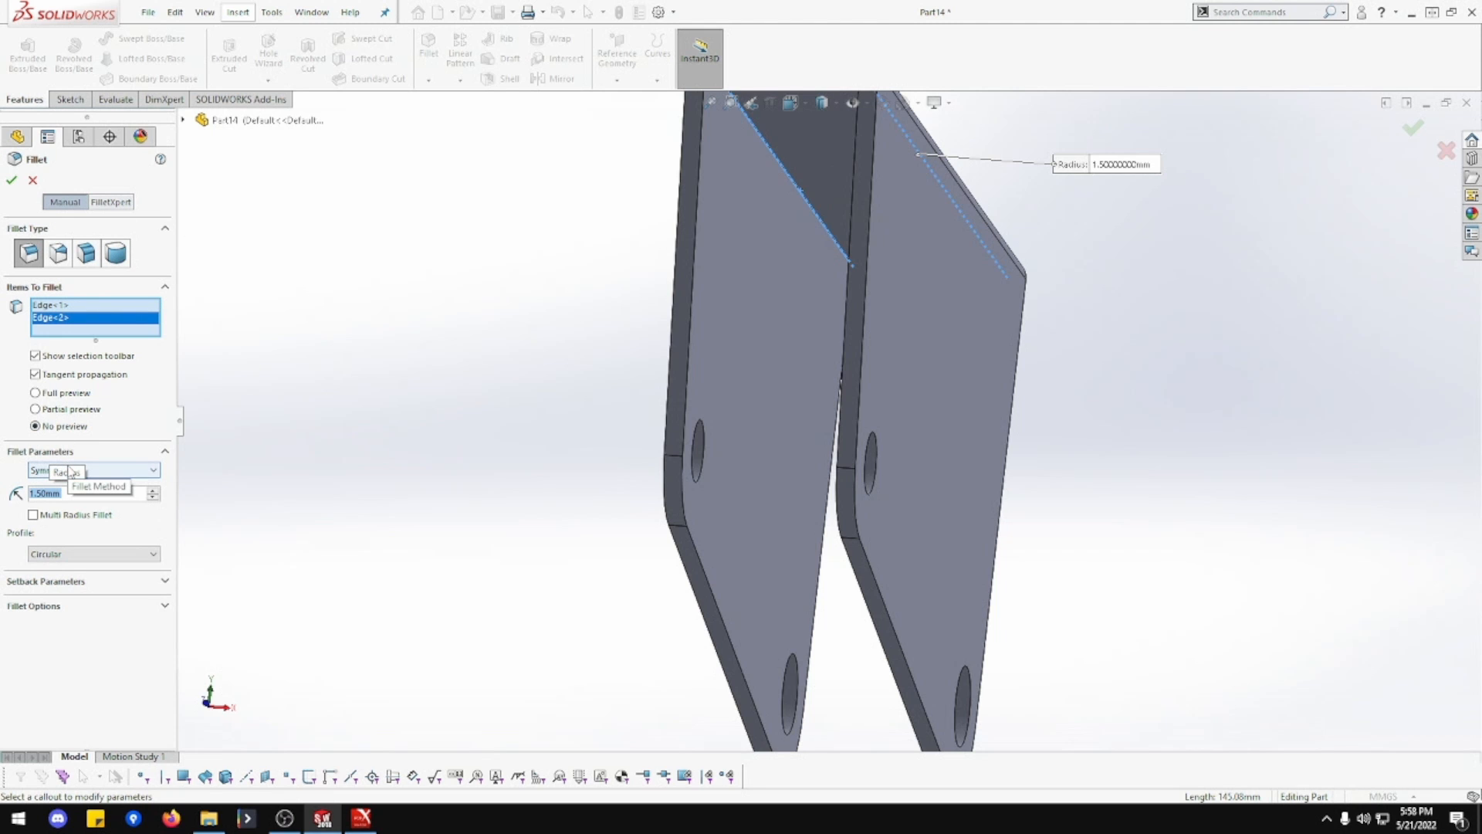
{"action": "key", "text": "Return"}
{"action": "left_click", "coordinate": [11, 180]}
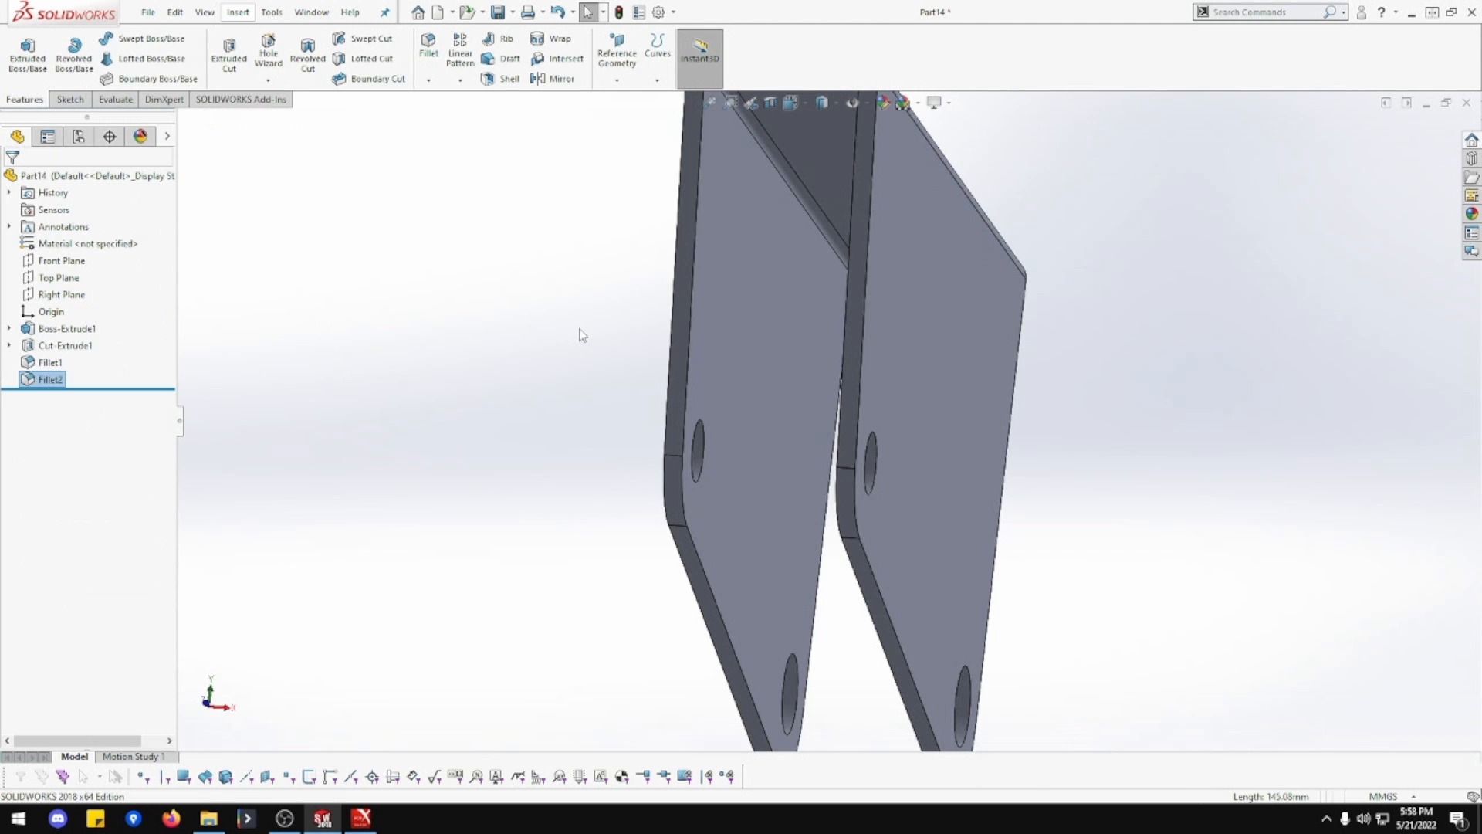
- Place four 8 mm ANSI Metric drill-size Hole Wizard holes, Through All, in a line along the middle of the channel's top face
{"action": "middle_click_drag", "start_coordinate": [655, 298], "coordinate": [641, 437]}
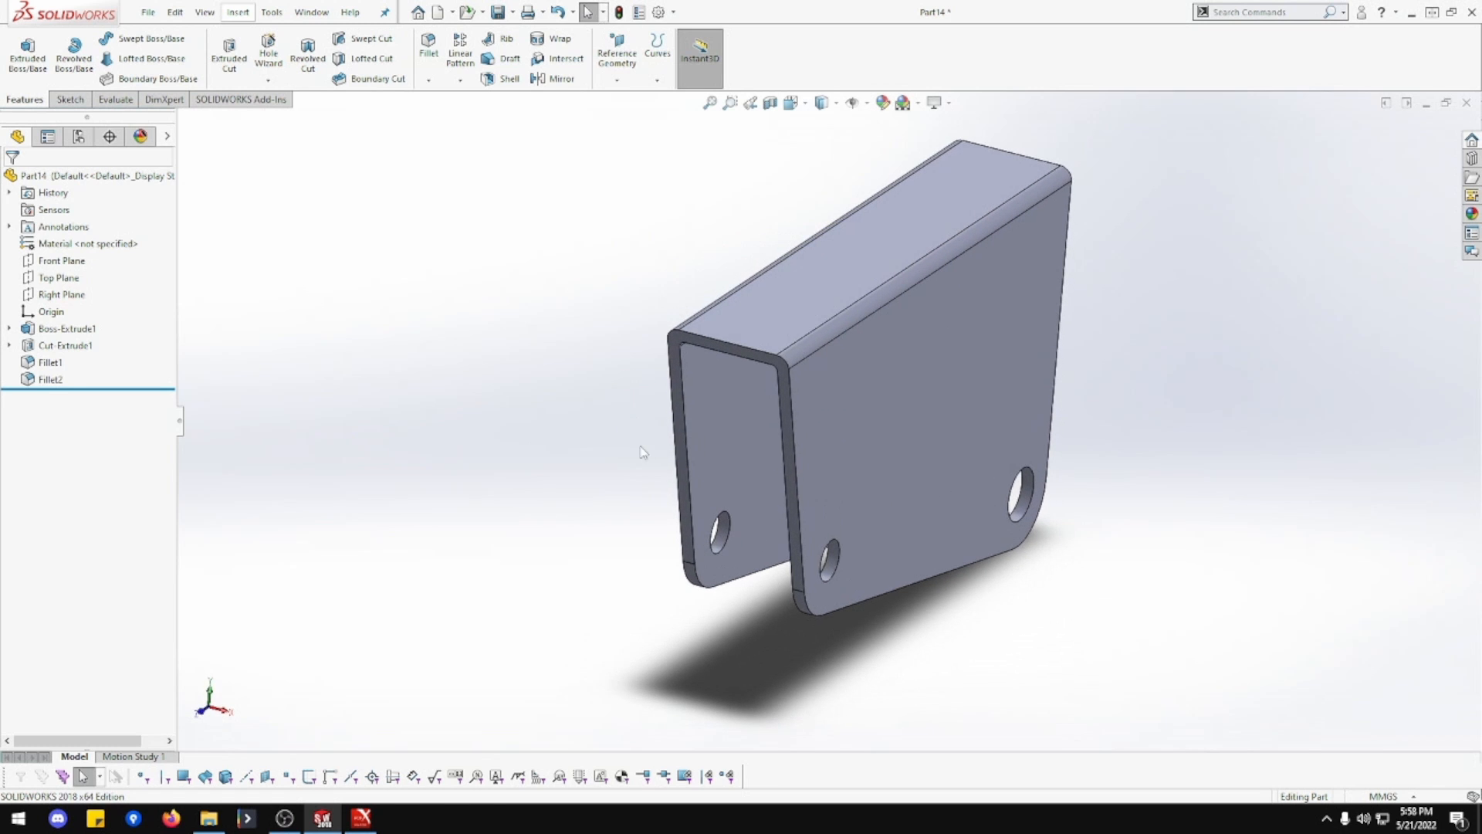
{"action": "left_click", "coordinate": [785, 292]}
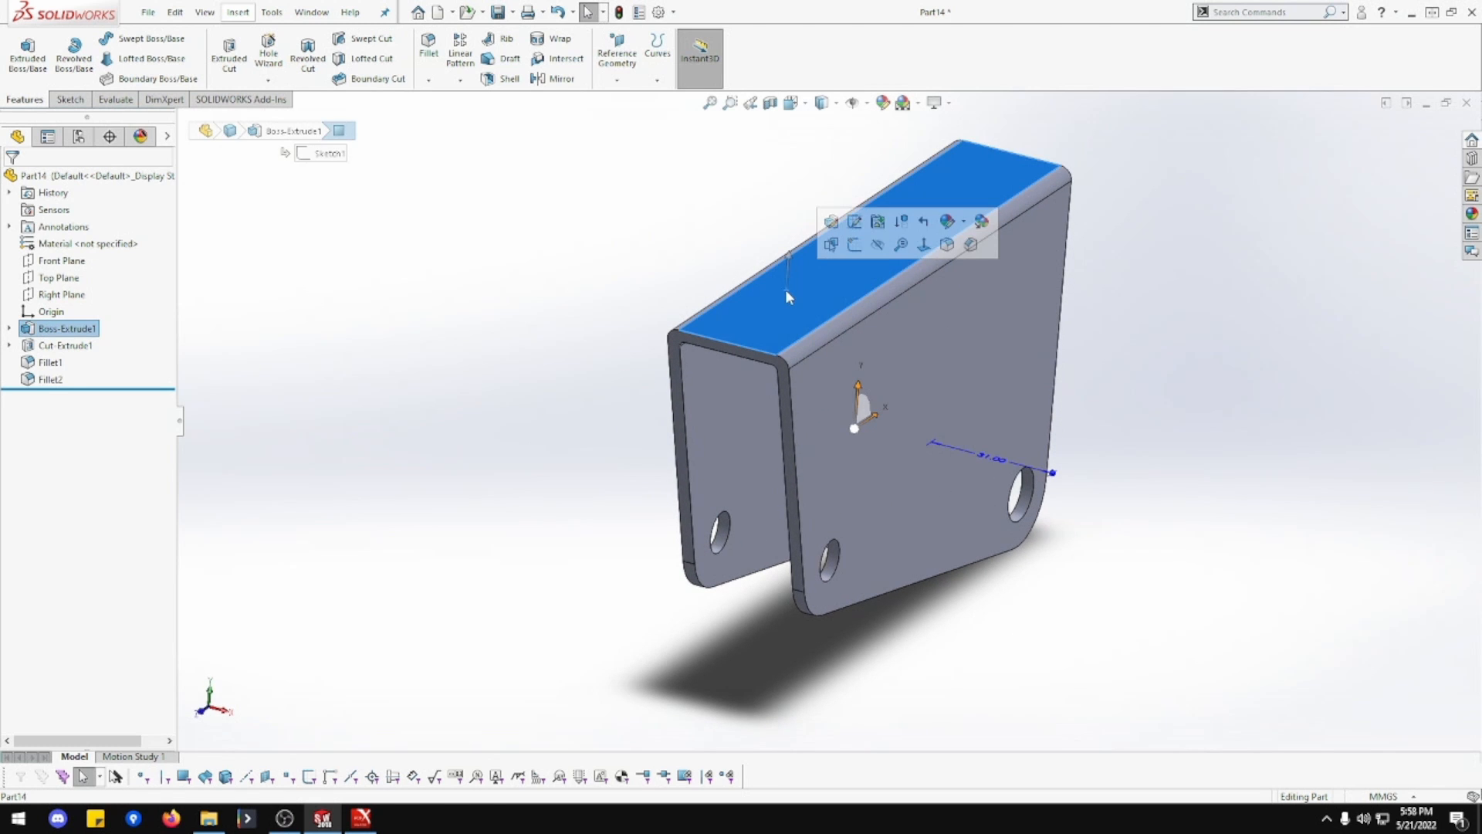
{"action": "left_click", "coordinate": [925, 244]}
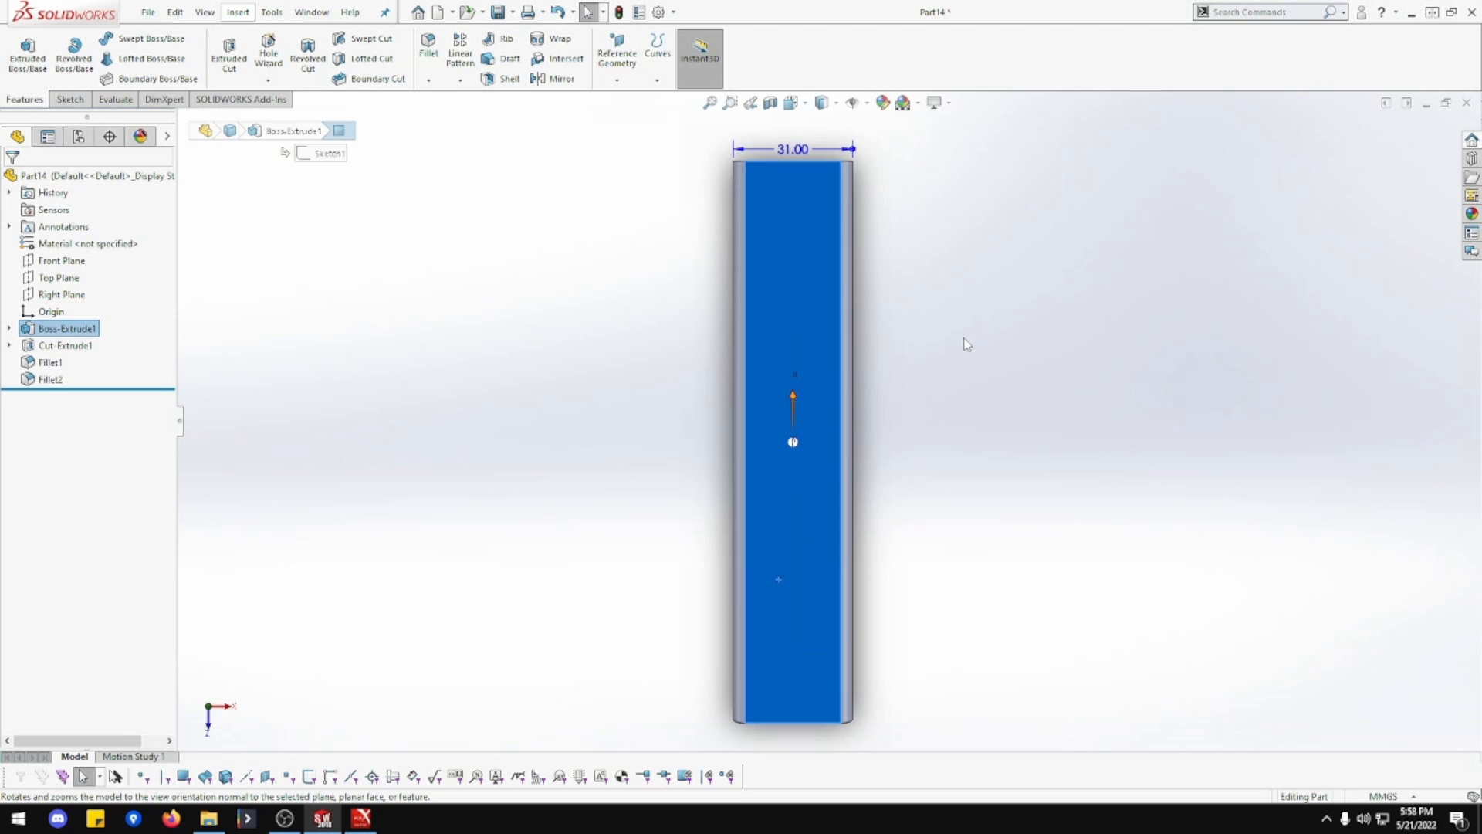
{"action": "left_click", "coordinate": [967, 344]}
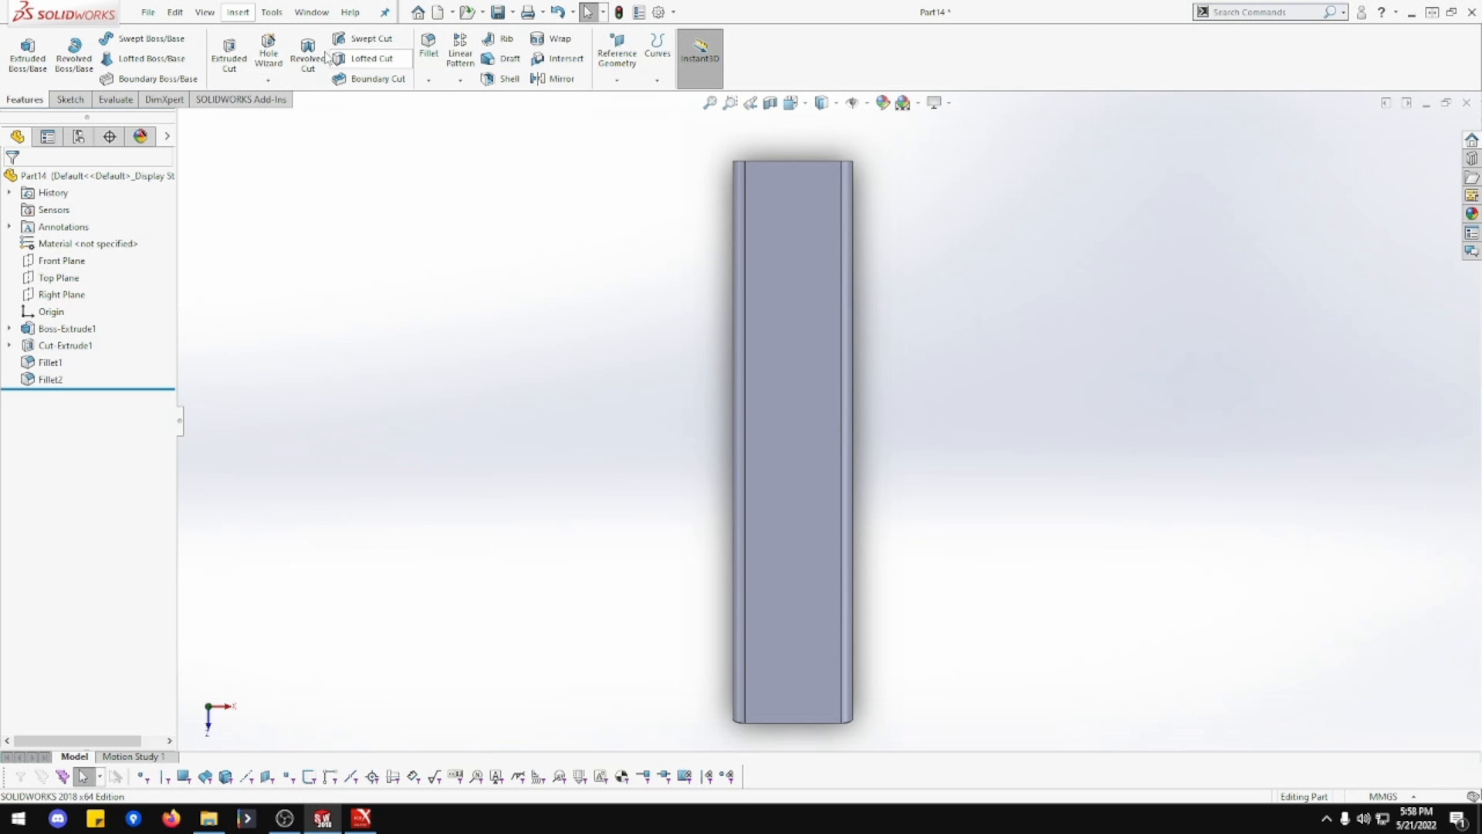
{"action": "left_click", "coordinate": [268, 46]}
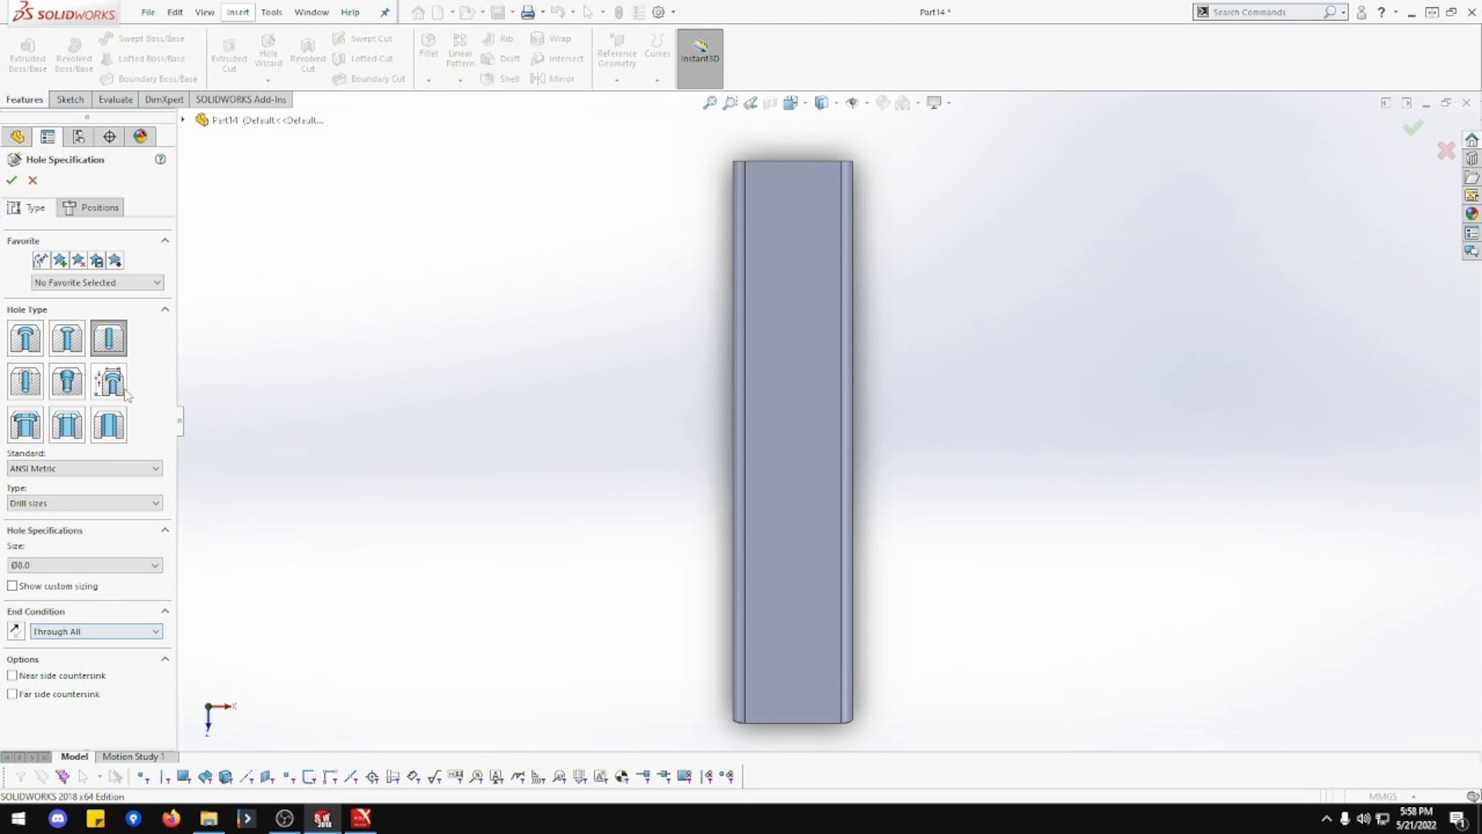
{"action": "left_click", "coordinate": [91, 207]}
{"action": "left_click", "coordinate": [786, 230]}
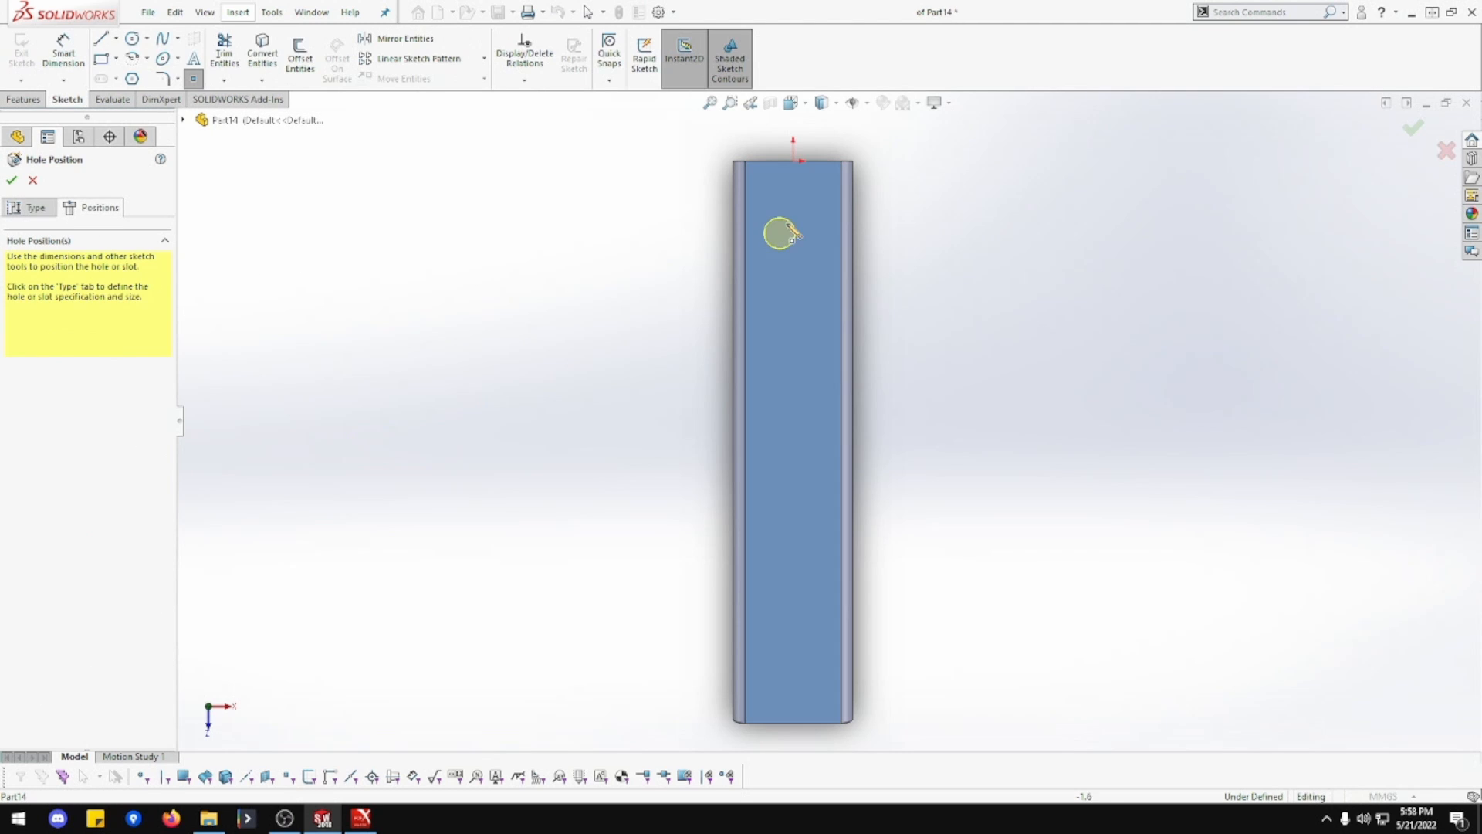
{"action": "left_click", "coordinate": [793, 218]}
{"action": "left_click", "coordinate": [793, 380]}
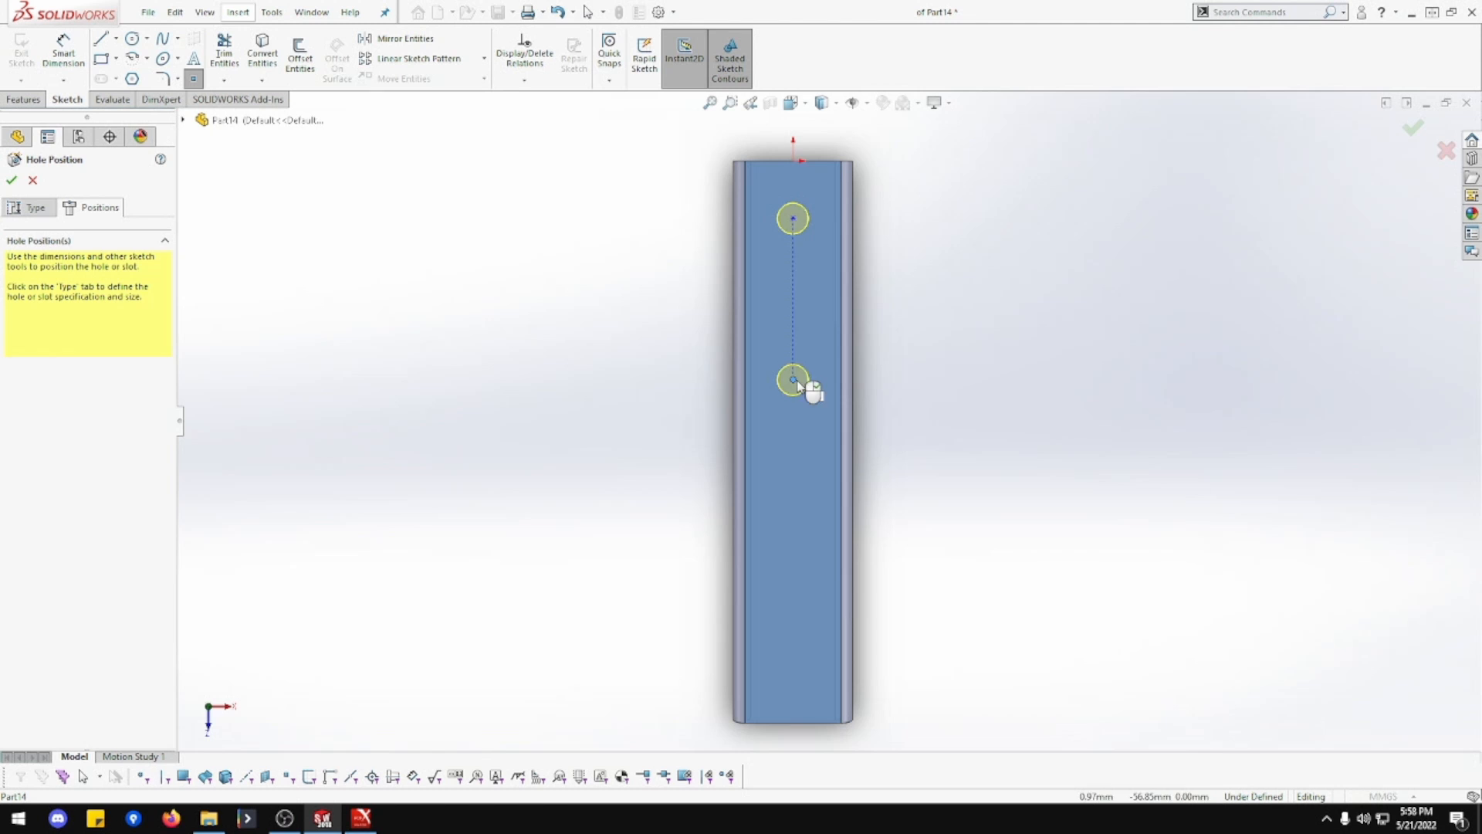
{"action": "left_click", "coordinate": [793, 485]}
{"action": "left_click", "coordinate": [793, 575]}
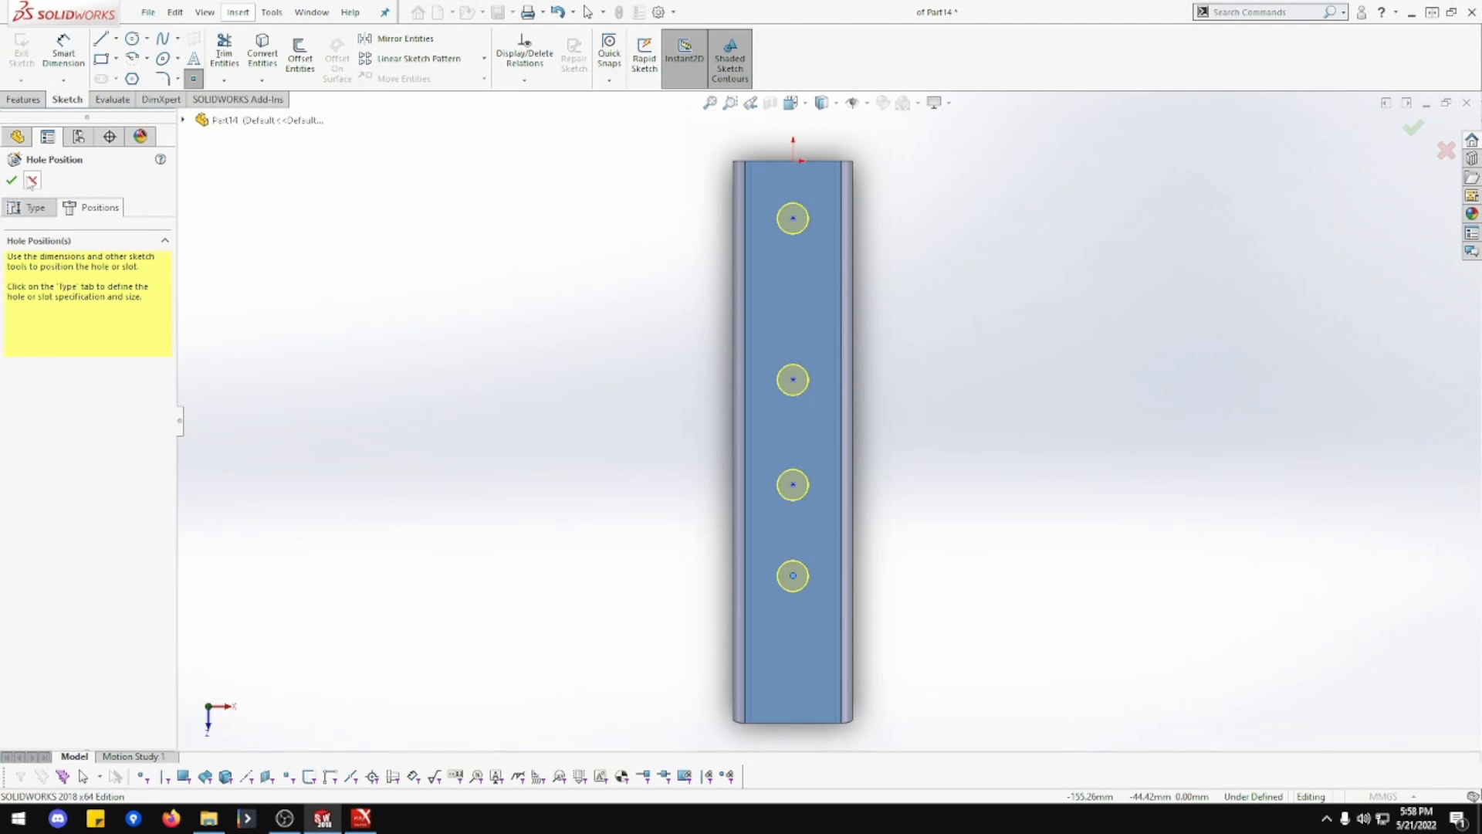
- Dimension the uppermost hole's centre 15.5 mm from the bracket's long right-hand outer edge
{"action": "left_click", "coordinate": [78, 73]}
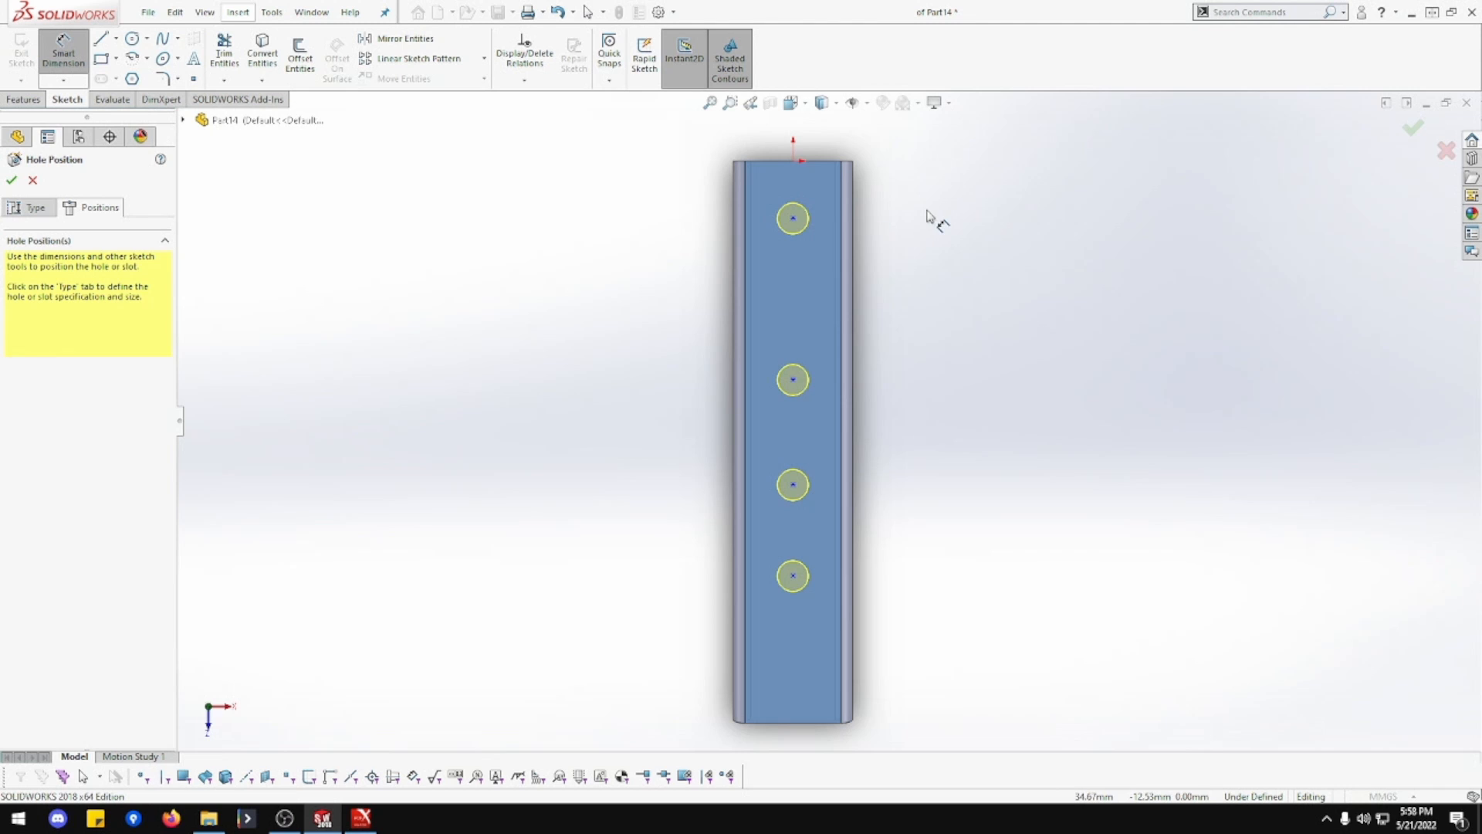
{"action": "left_click", "coordinate": [794, 218]}
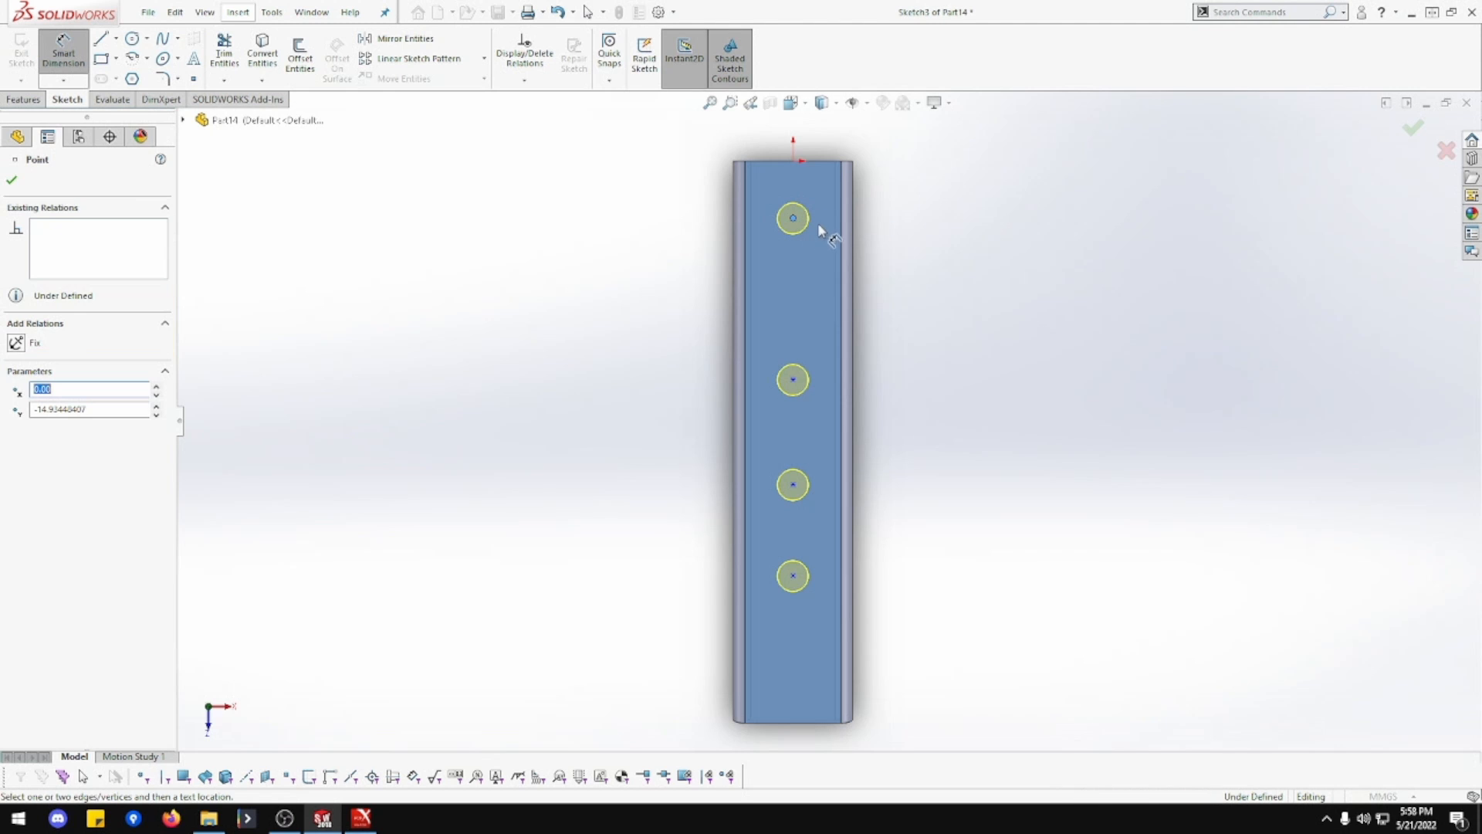
{"action": "left_click", "coordinate": [852, 229]}
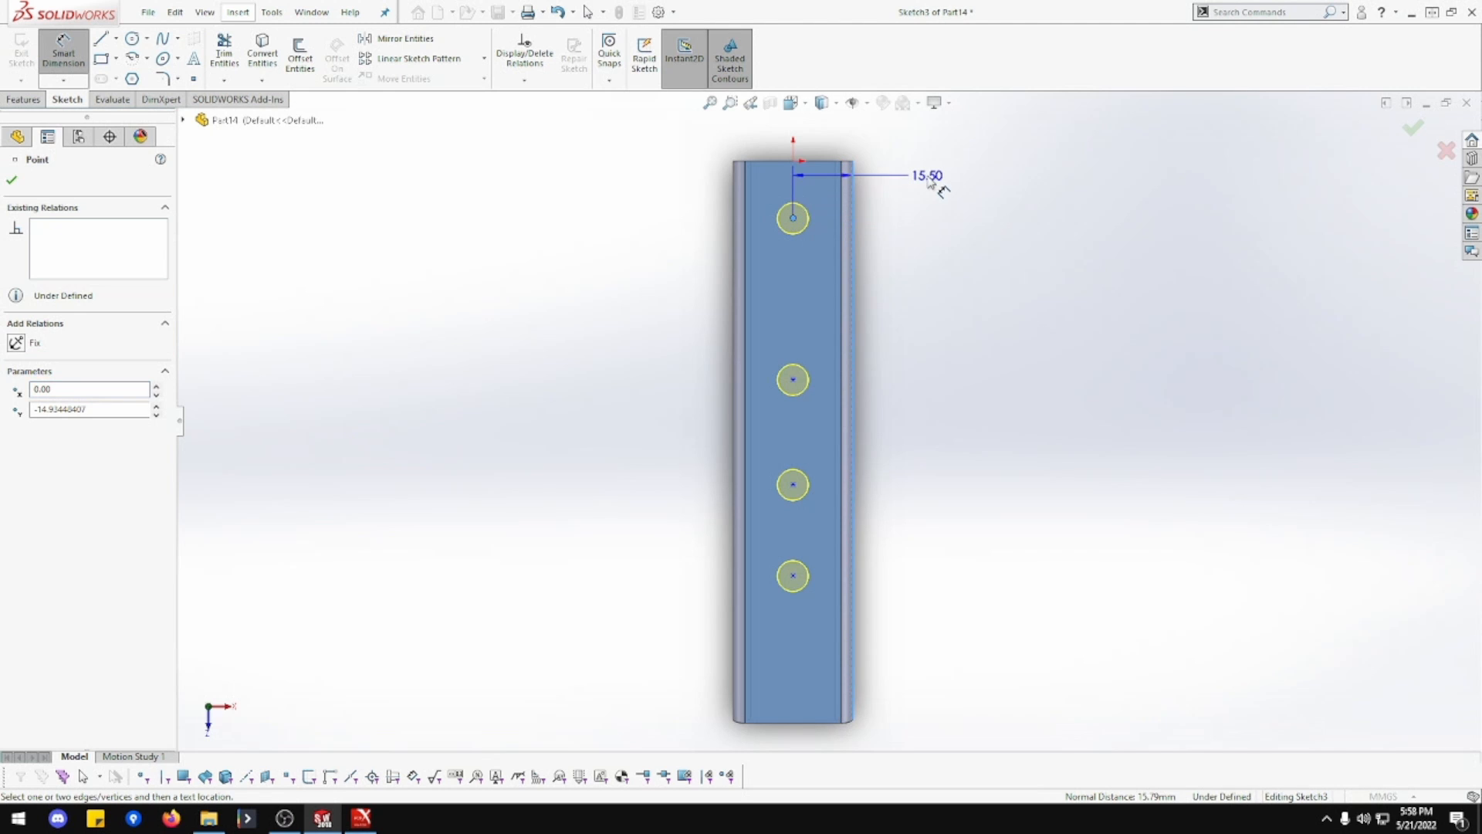
{"action": "left_click", "coordinate": [942, 189]}
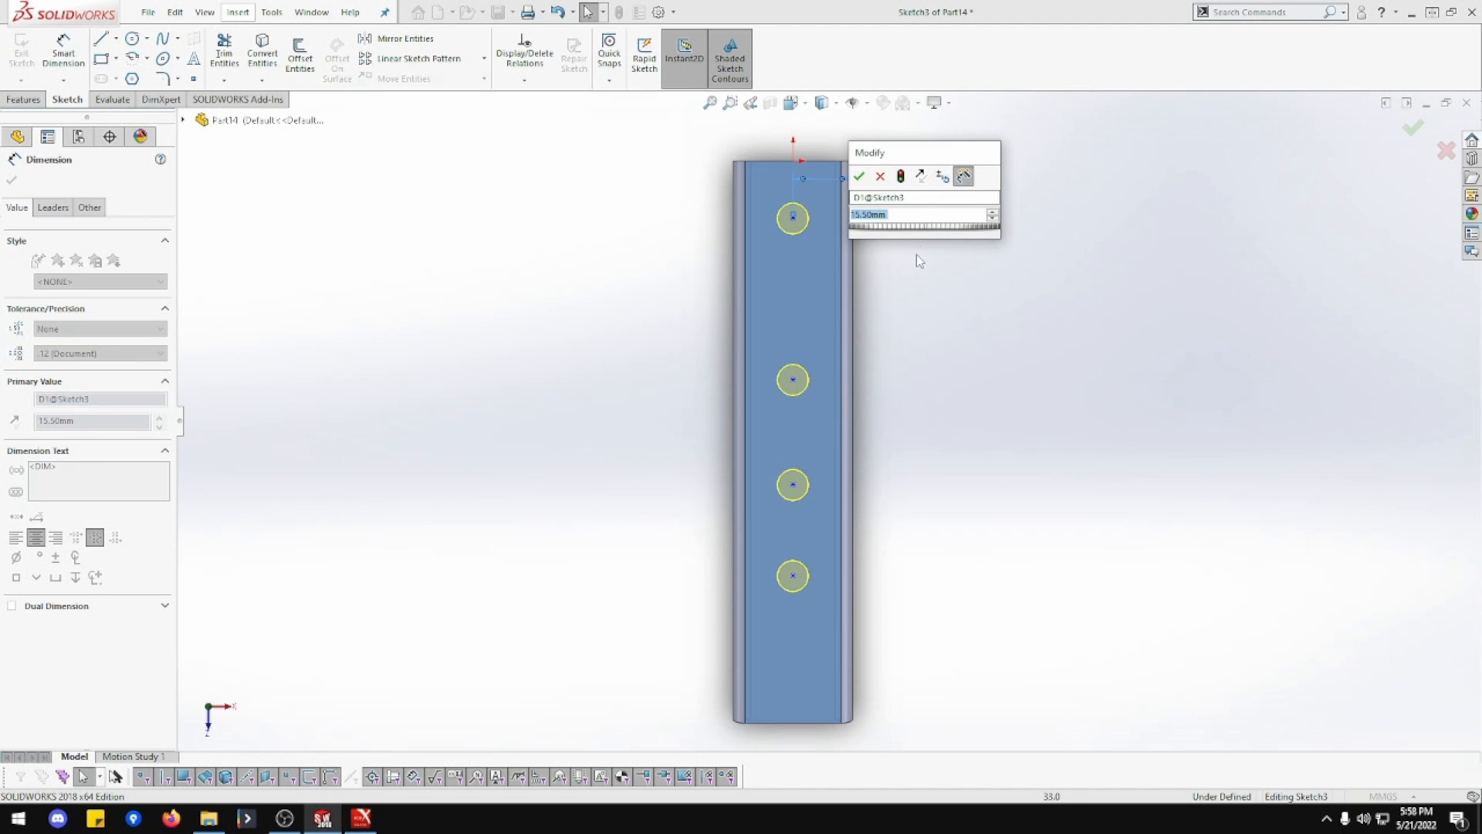
{"action": "key", "text": "Return"}
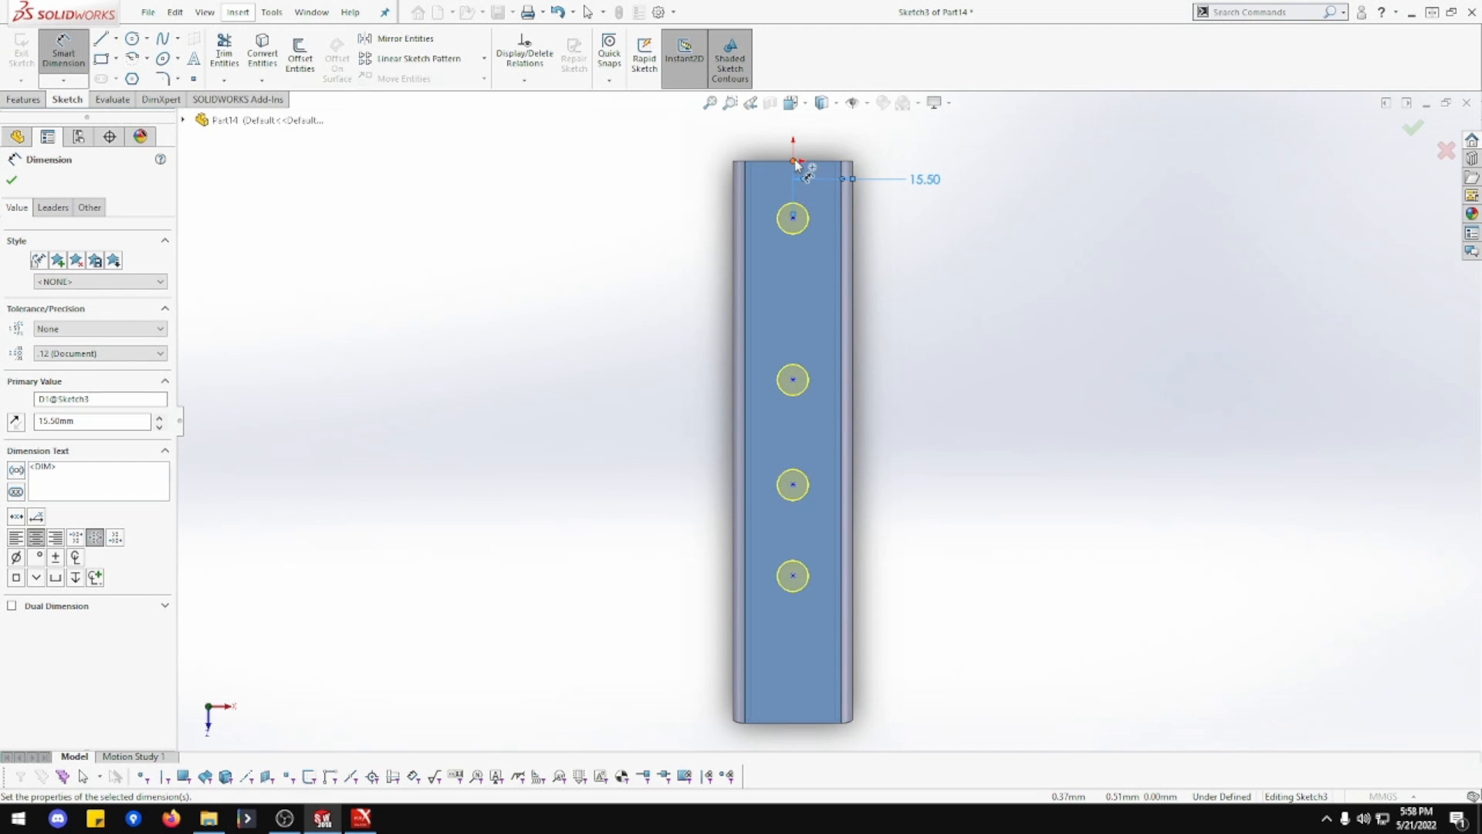
- Dimension the distance between the first and second holes from the upper end as 38 mm
{"action": "left_click", "coordinate": [794, 220]}
{"action": "left_click", "coordinate": [793, 379]}
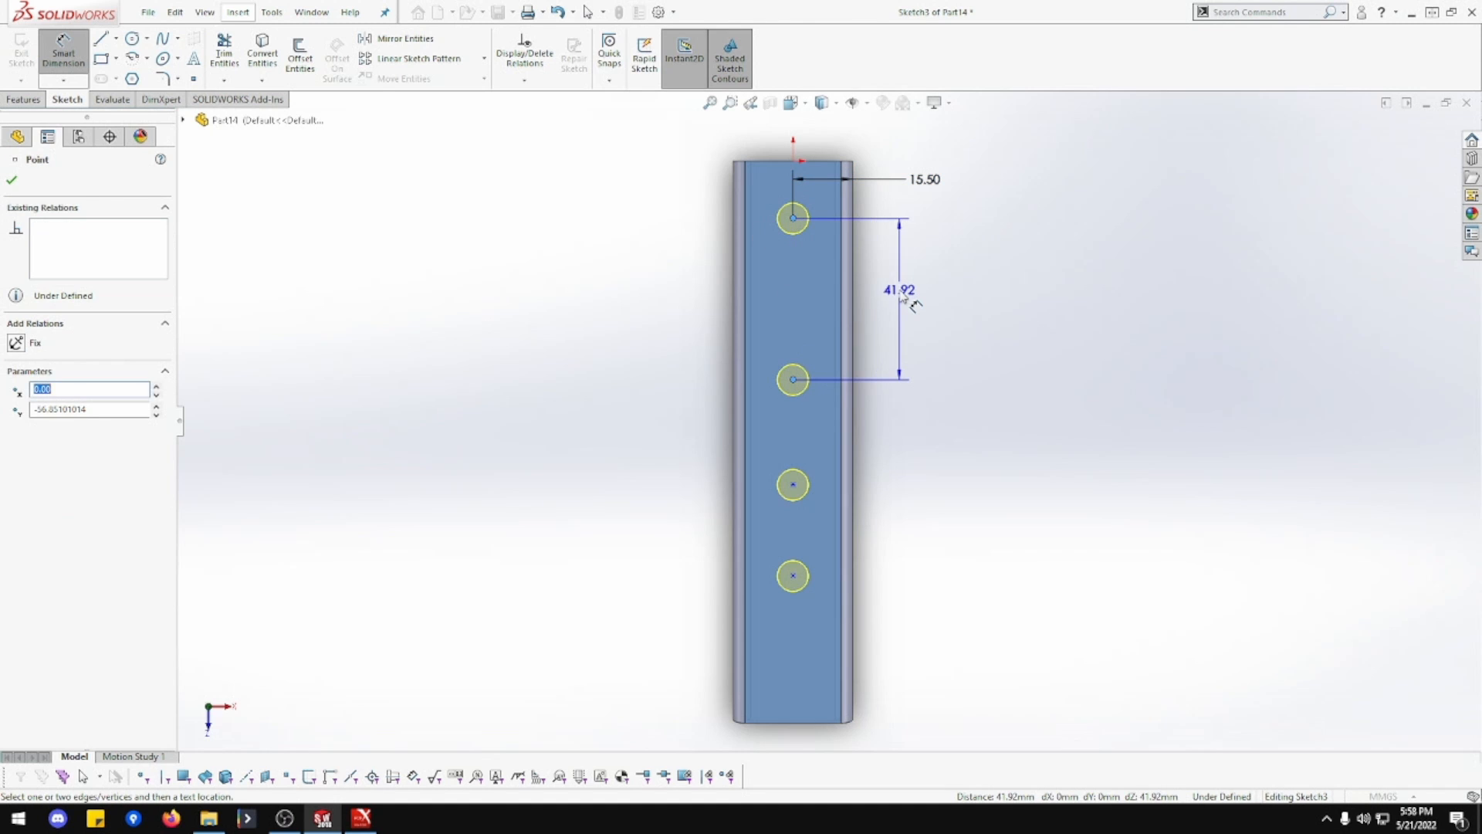
{"action": "left_click", "coordinate": [908, 304]}
{"action": "type", "text": "38"}
{"action": "key", "text": "Return"}
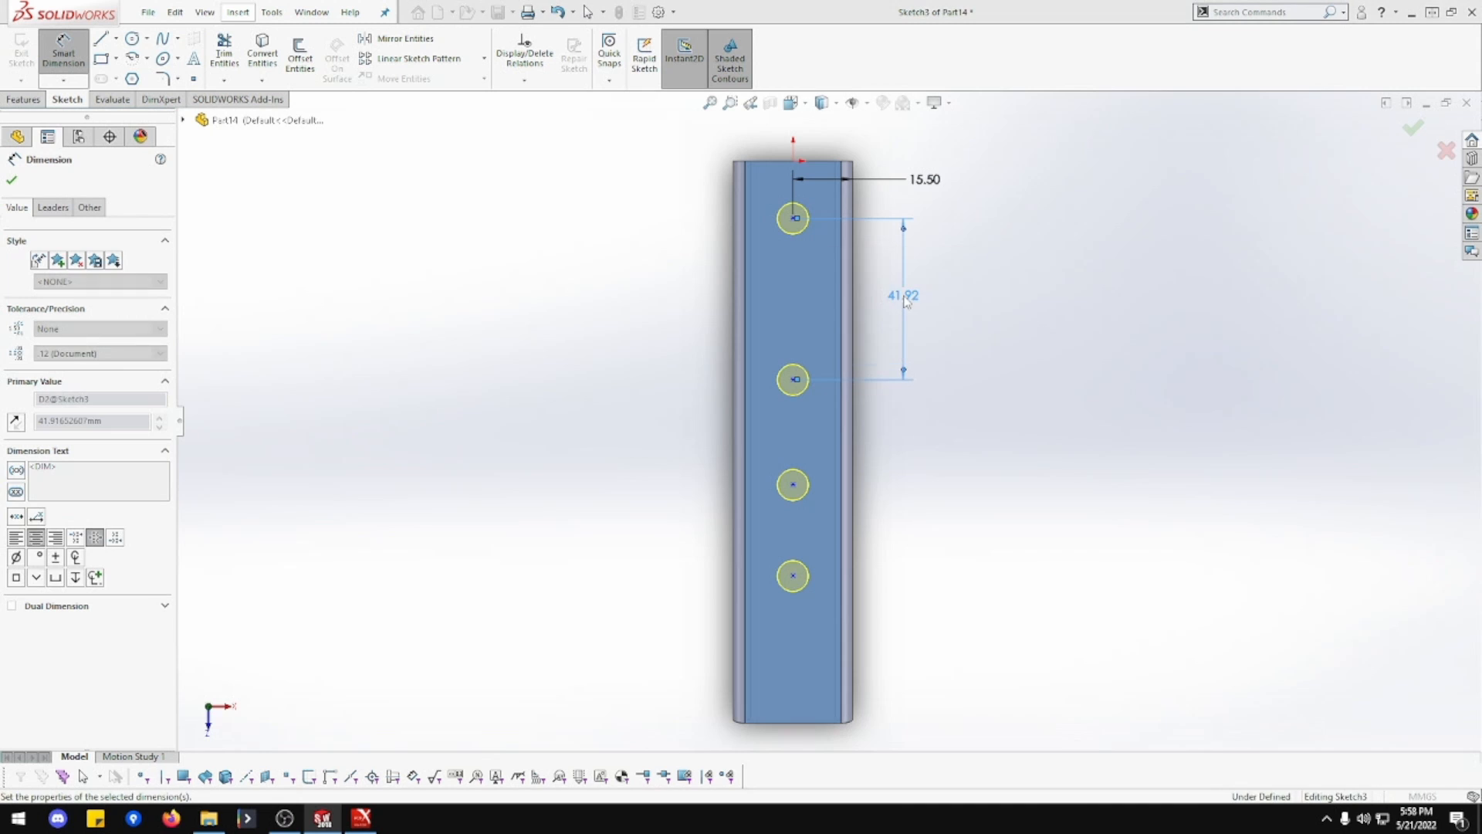
{"action": "left_click", "coordinate": [797, 366]}
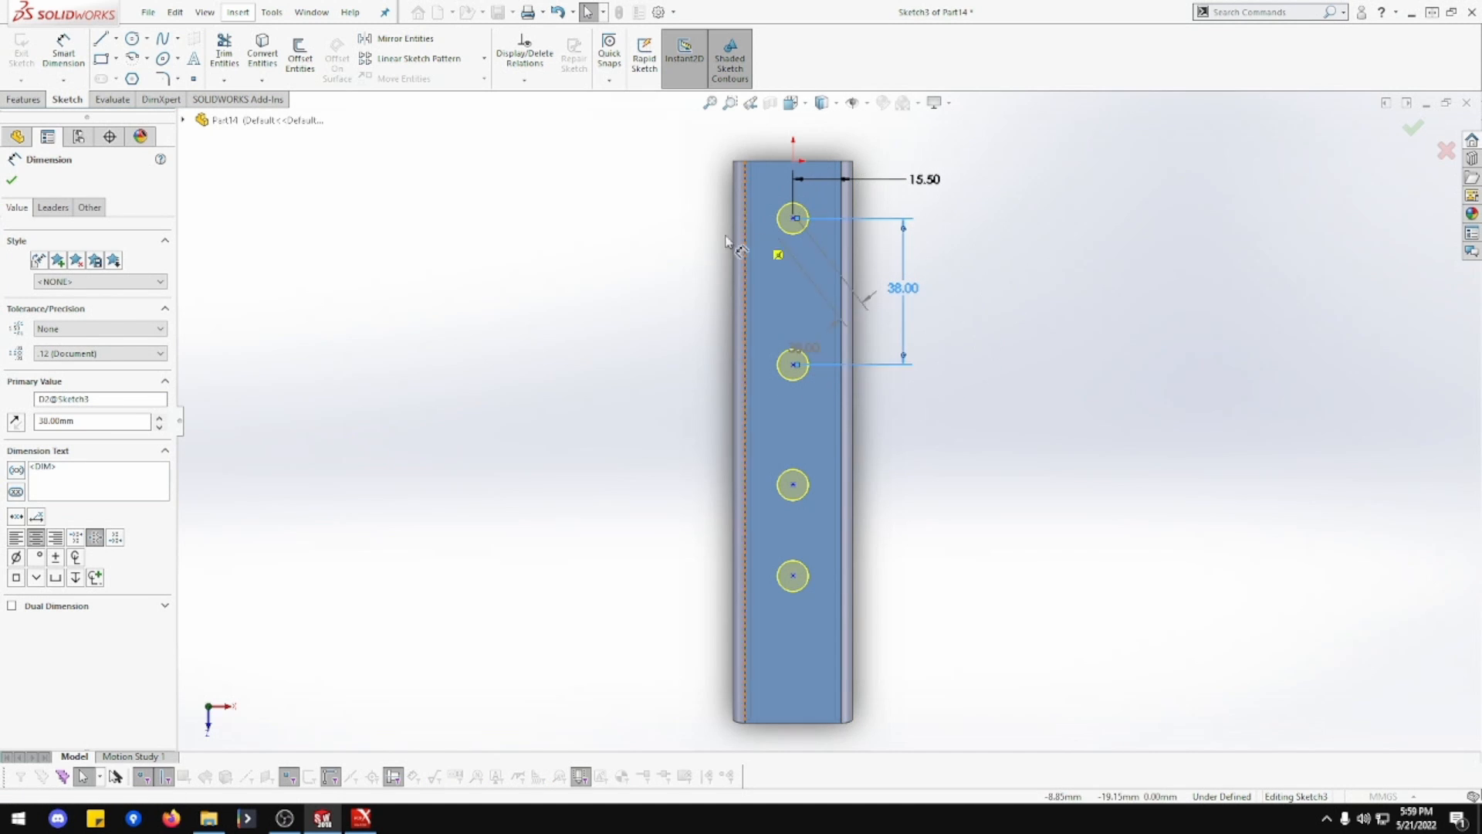
{"action": "right_click", "coordinate": [635, 306]}
{"action": "key", "text": "Escape"}
{"action": "key", "text": "Escape"}
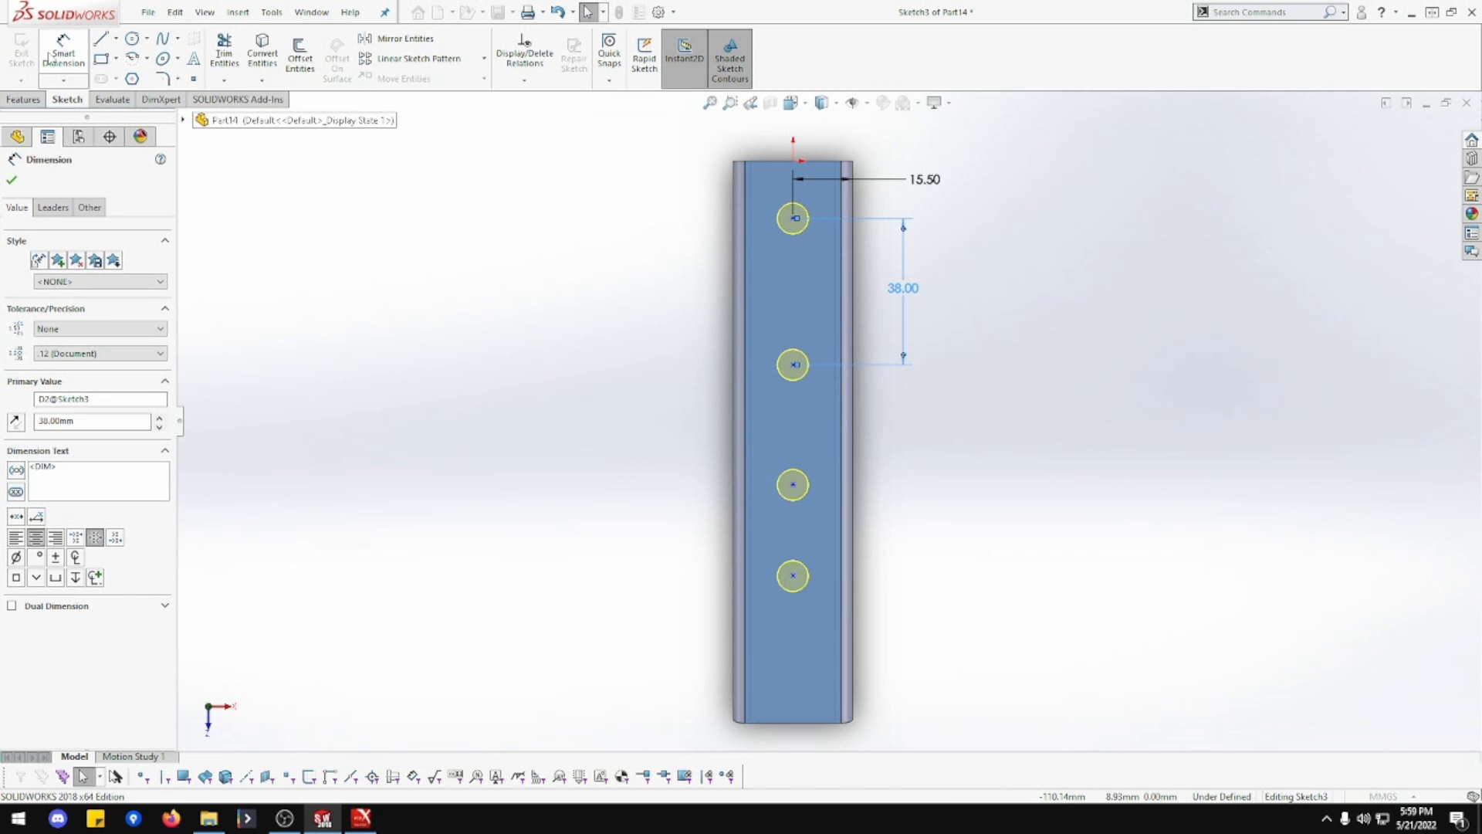
{"action": "key", "text": "Escape"}
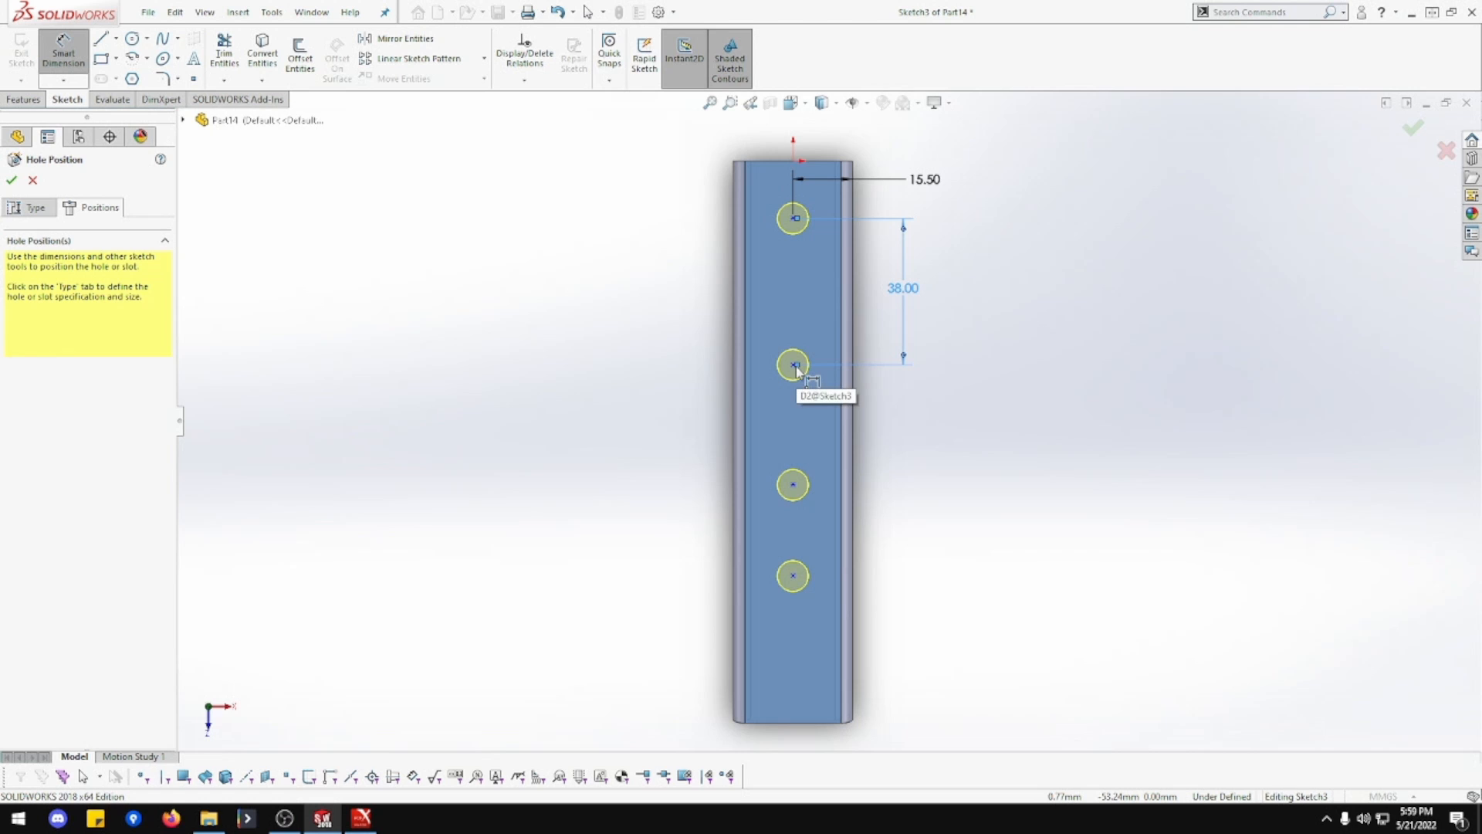
- Dimension the third hole 38 mm below the second hole
{"action": "left_click", "coordinate": [795, 366]}
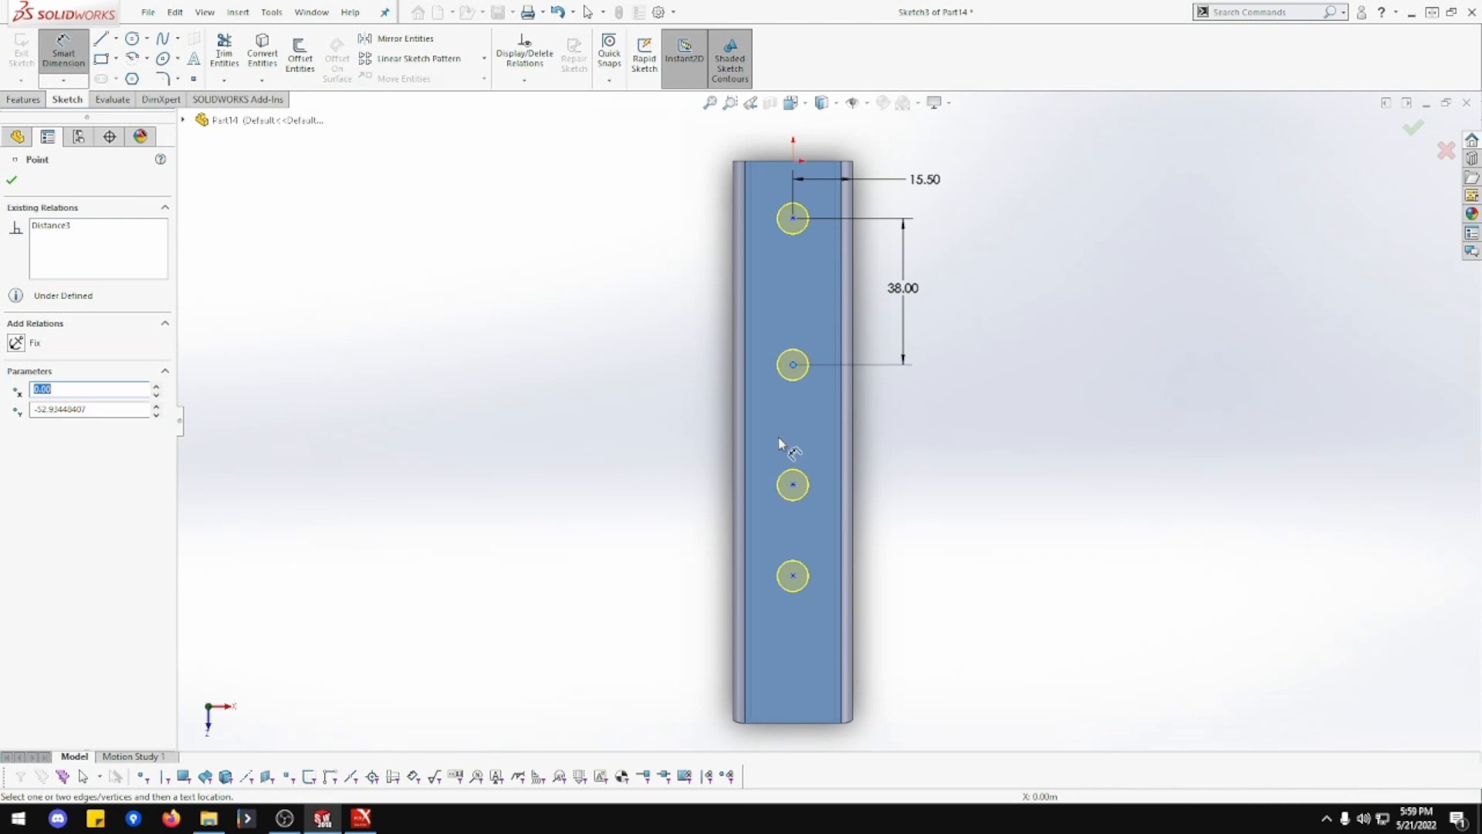
{"action": "left_click", "coordinate": [793, 484]}
{"action": "left_click", "coordinate": [903, 469]}
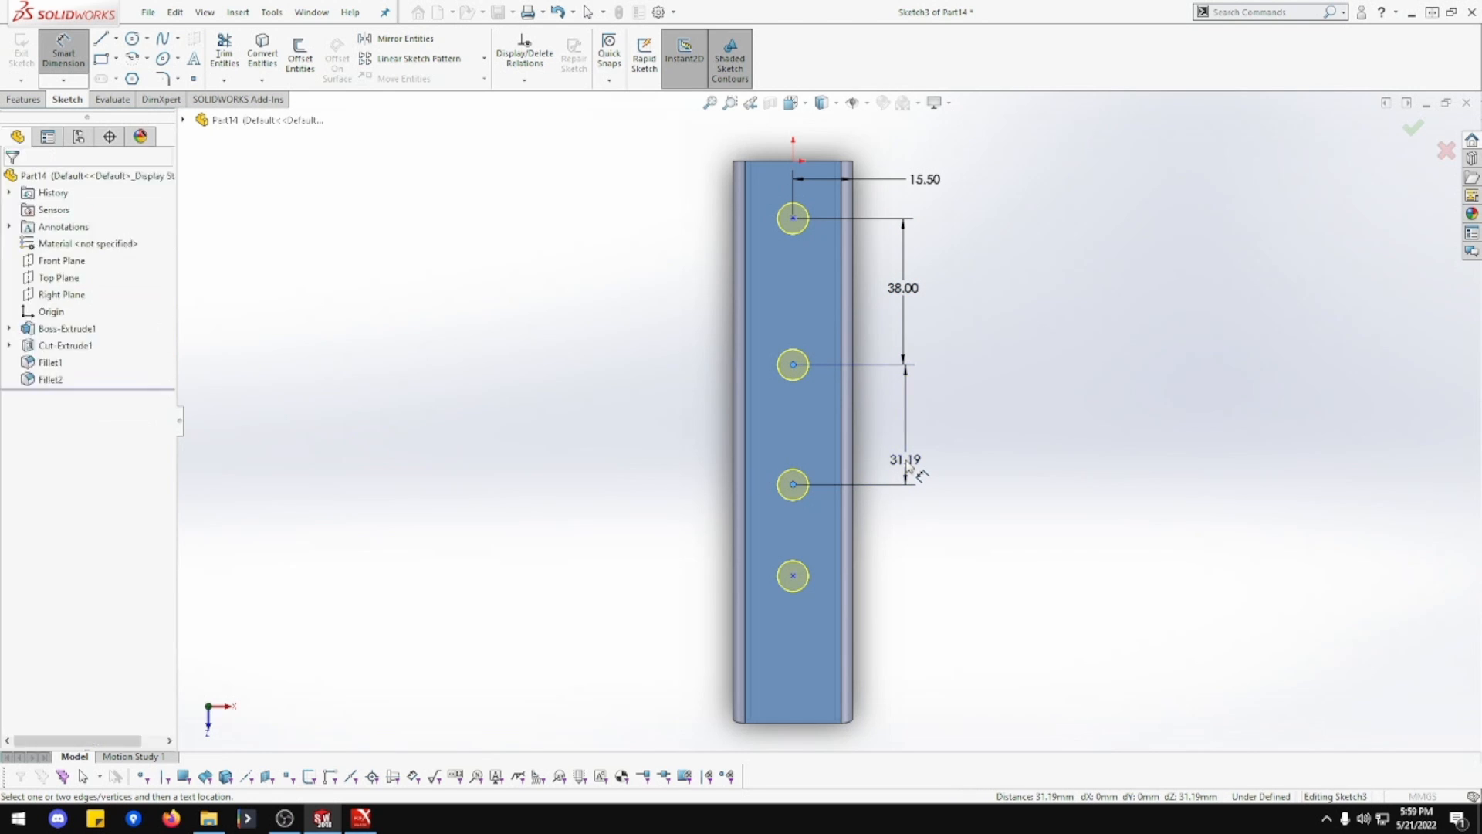
{"action": "type", "text": "38"}
{"action": "key", "text": "Return"}
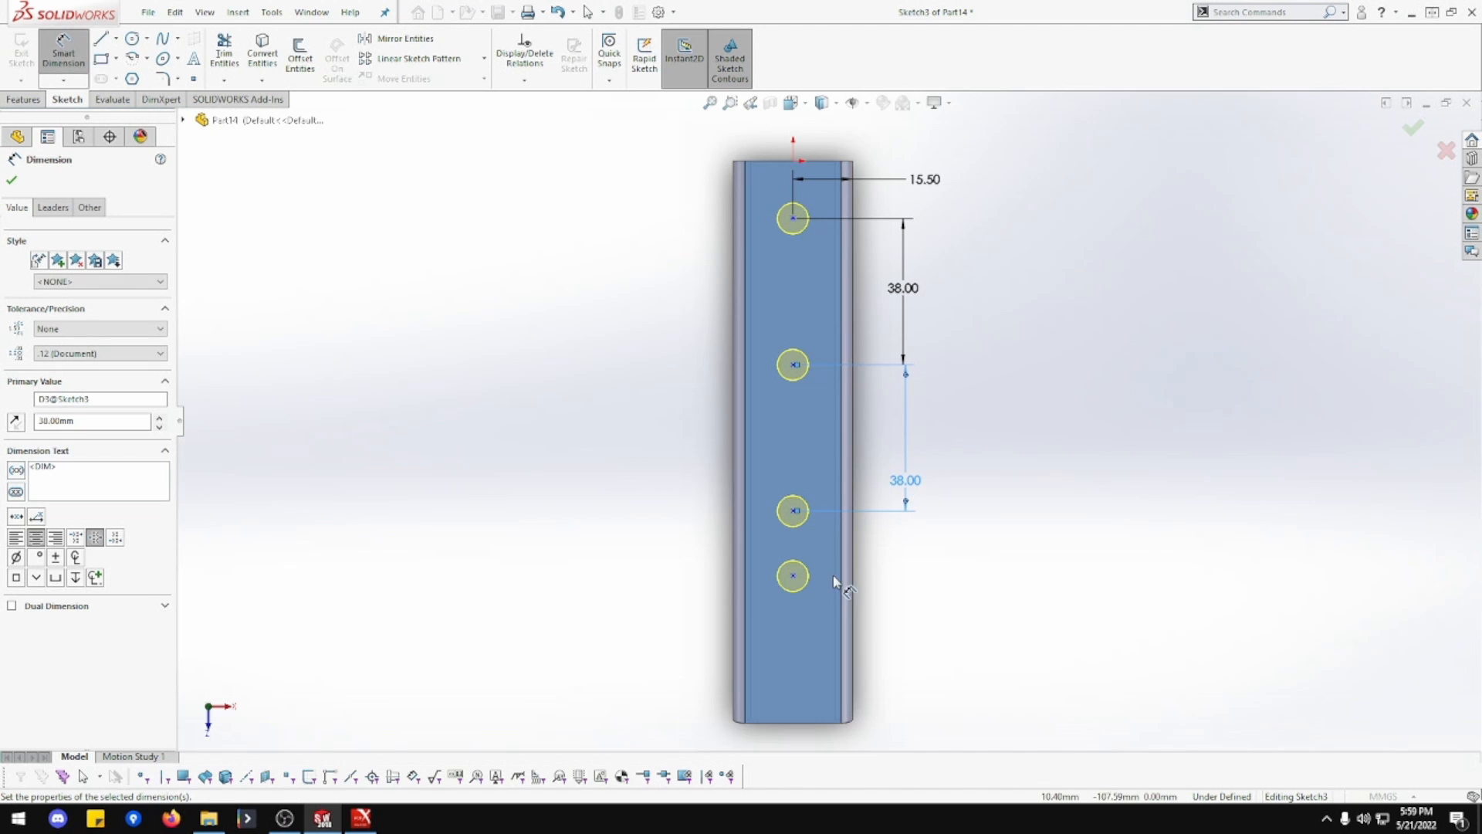
- Dimension the fourth hole 38 mm below the third hole
{"action": "left_click", "coordinate": [793, 575]}
{"action": "left_click", "coordinate": [795, 512]}
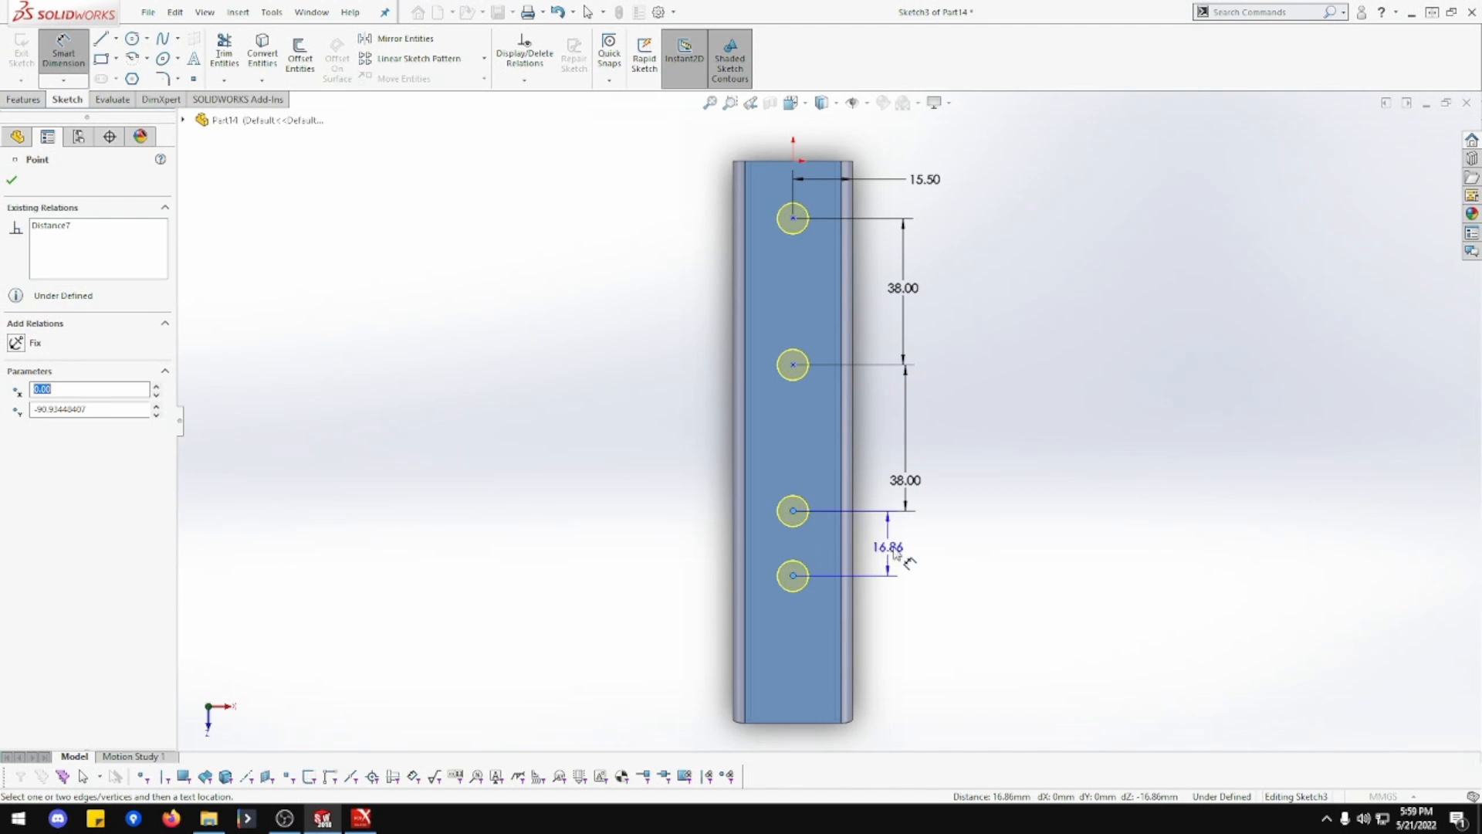
{"action": "left_click", "coordinate": [912, 548]}
{"action": "type", "text": "38"}
{"action": "key", "text": "Return"}
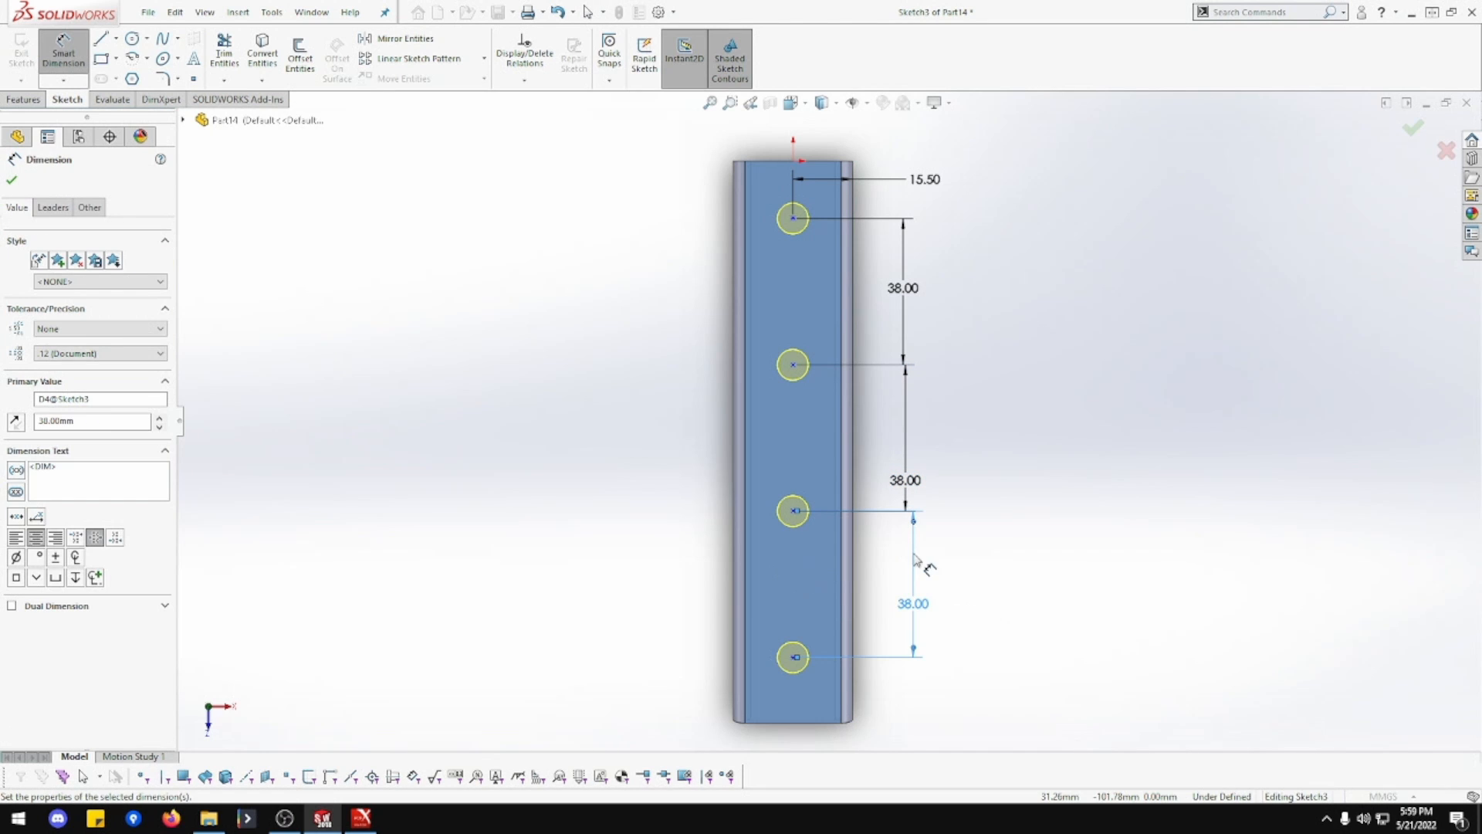
{"action": "left_click", "coordinate": [793, 657]}
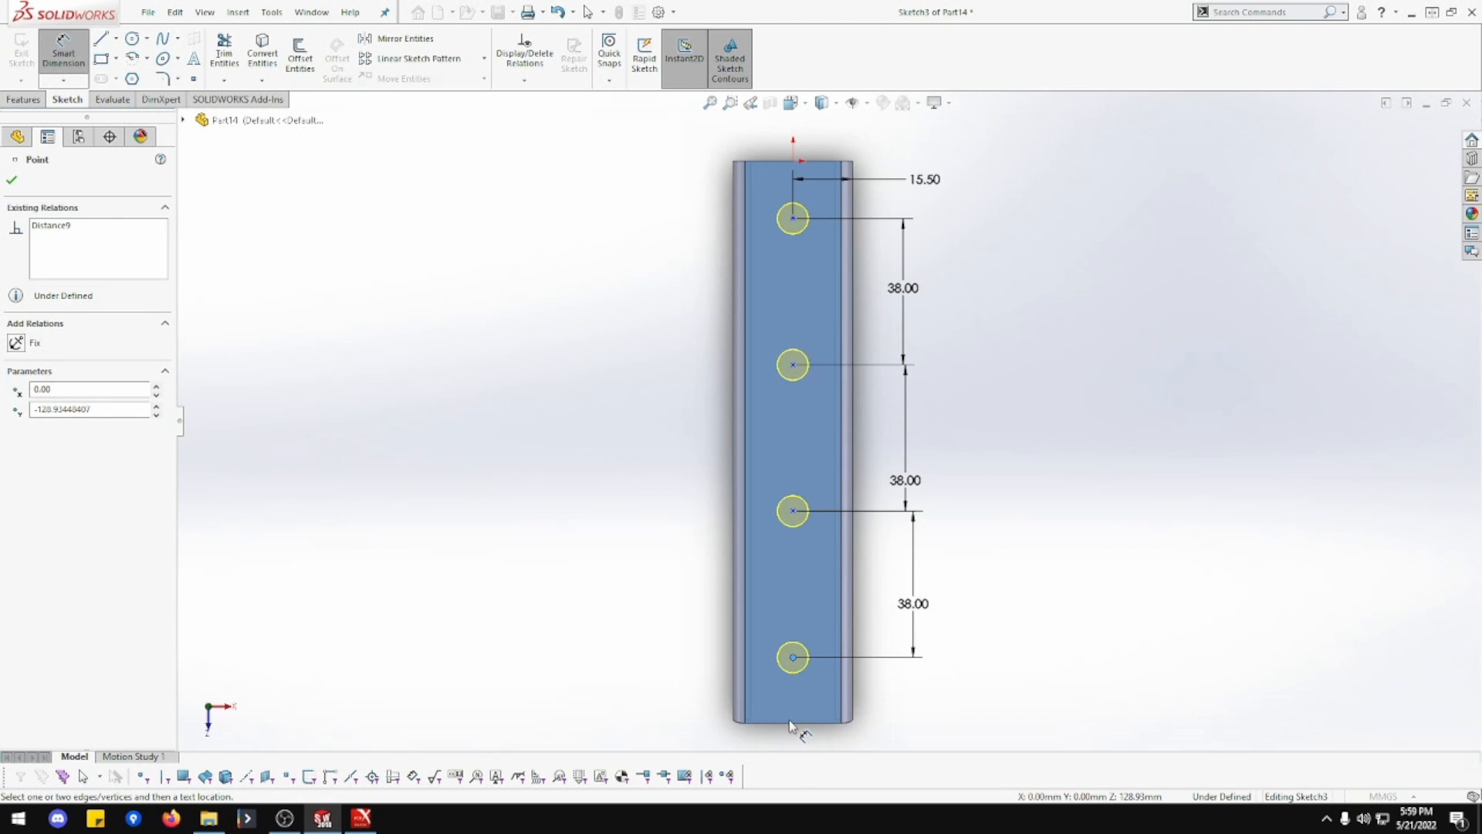
{"action": "left_click", "coordinate": [790, 723]}
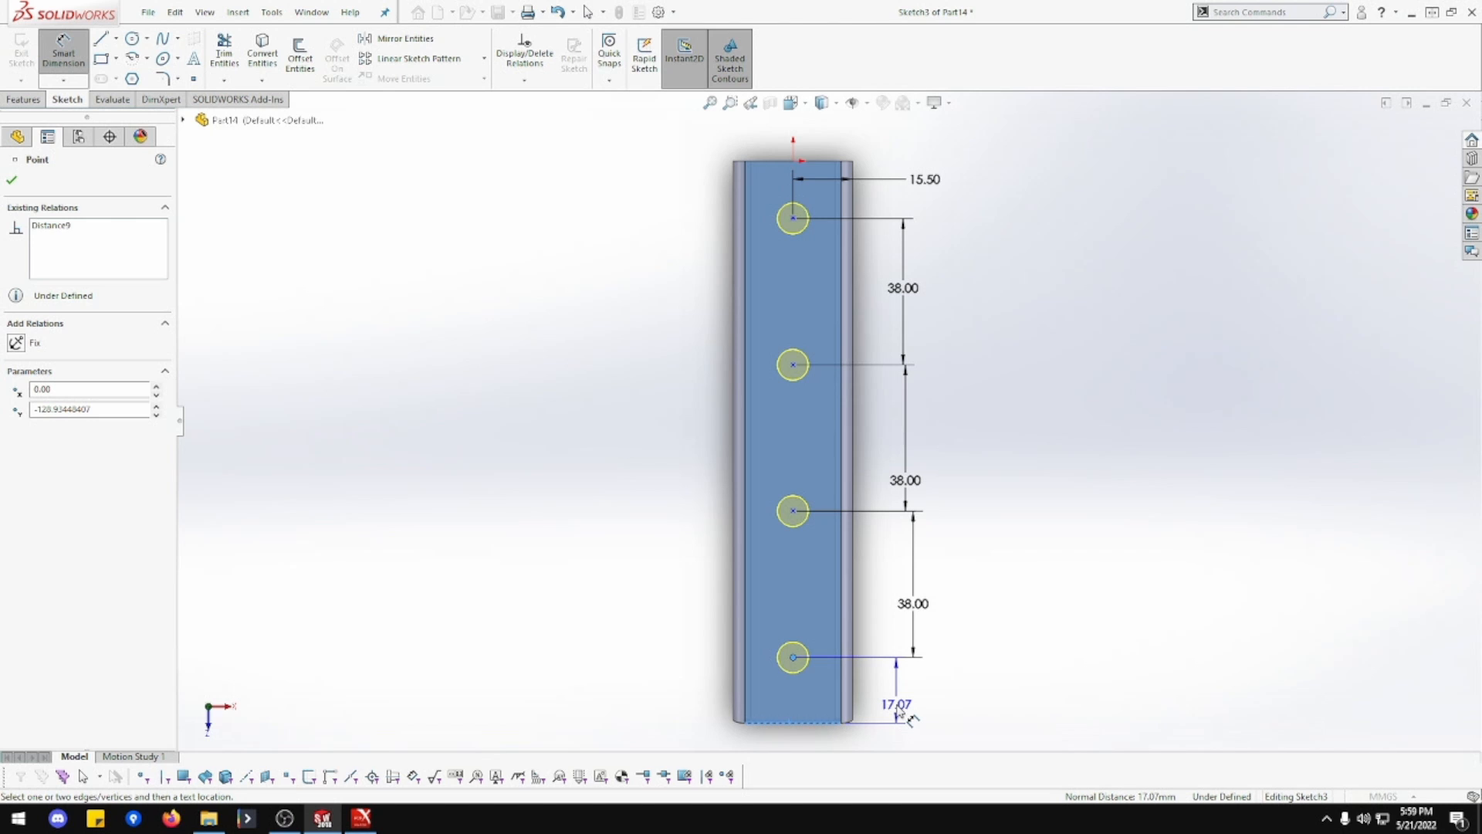
{"action": "key", "text": "Escape"}
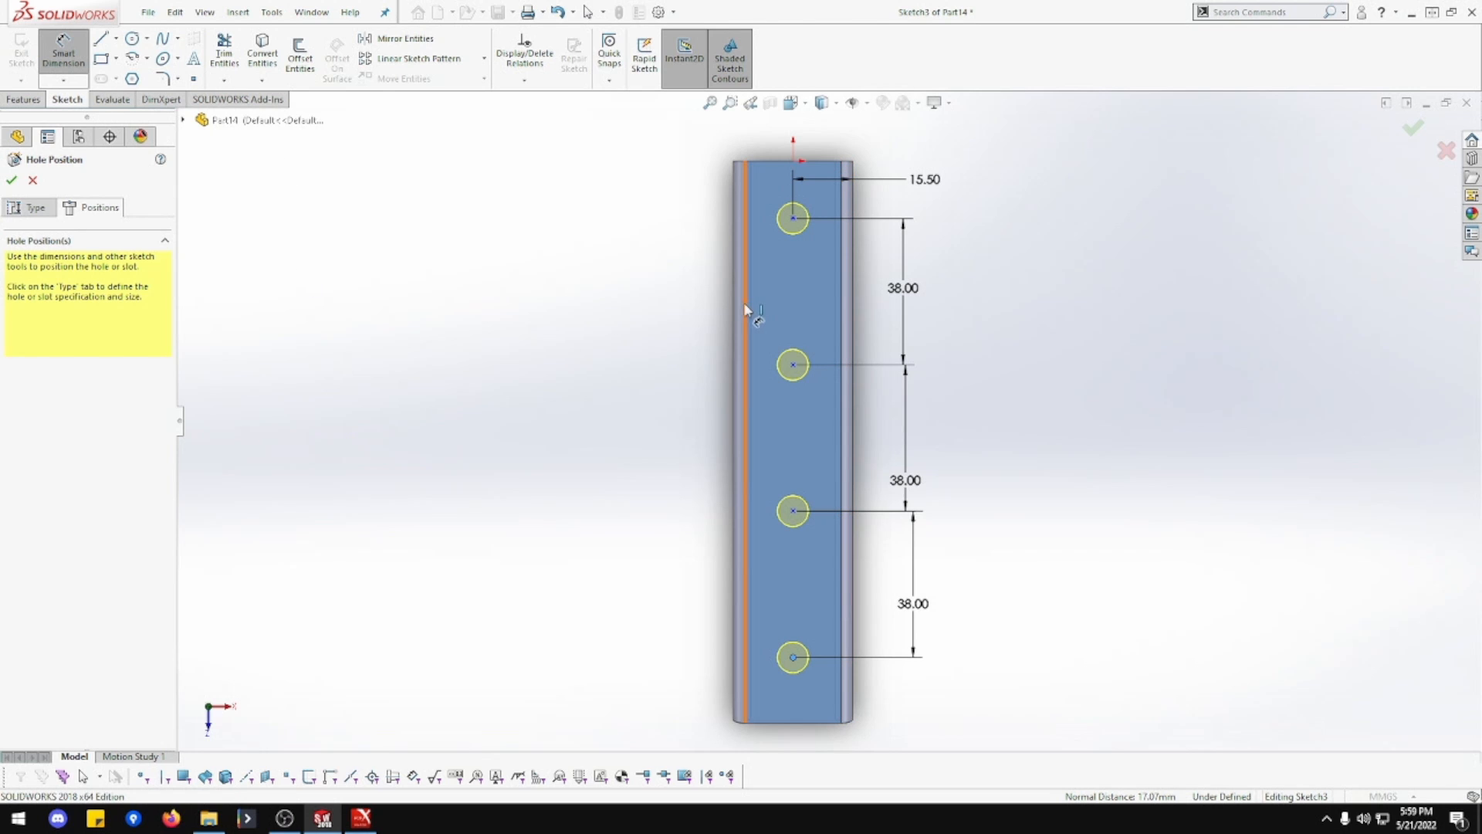
- Try to dimension the lowest hole from the midpoint of the top face's long right edge, and undo it
{"action": "left_click", "coordinate": [841, 443]}
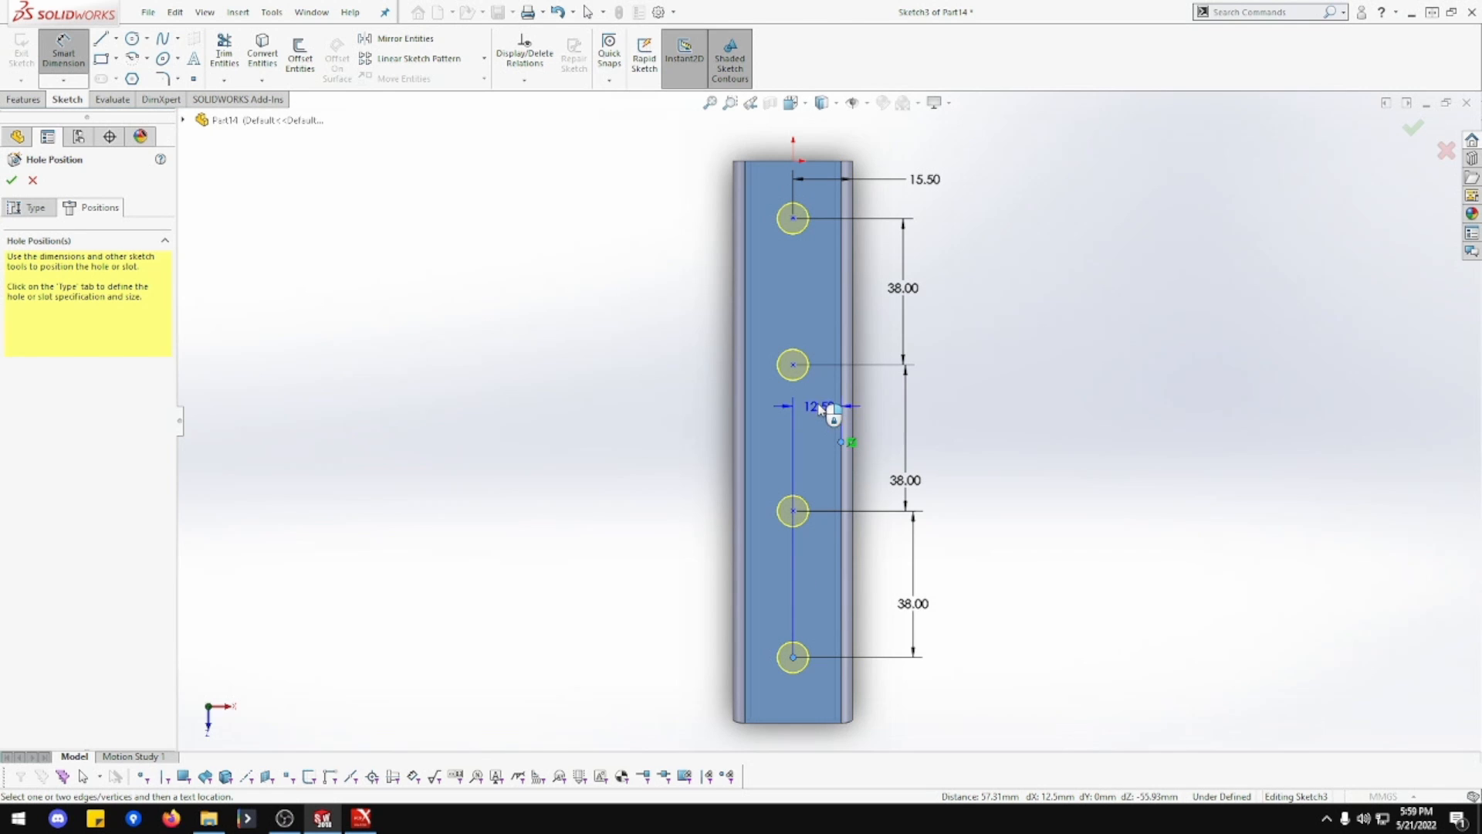
{"action": "left_click", "coordinate": [708, 401]}
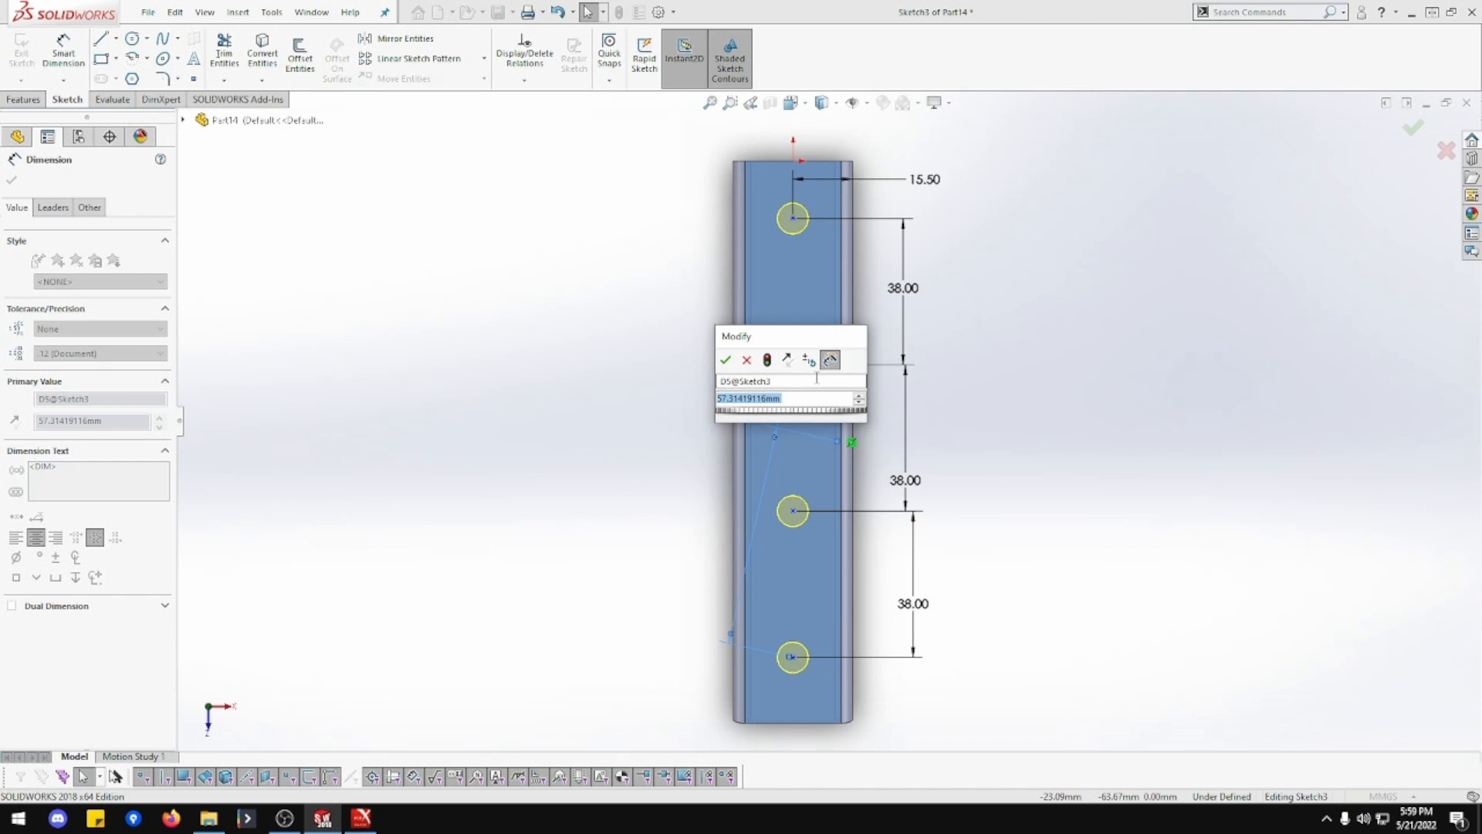
{"action": "key", "text": "Return"}
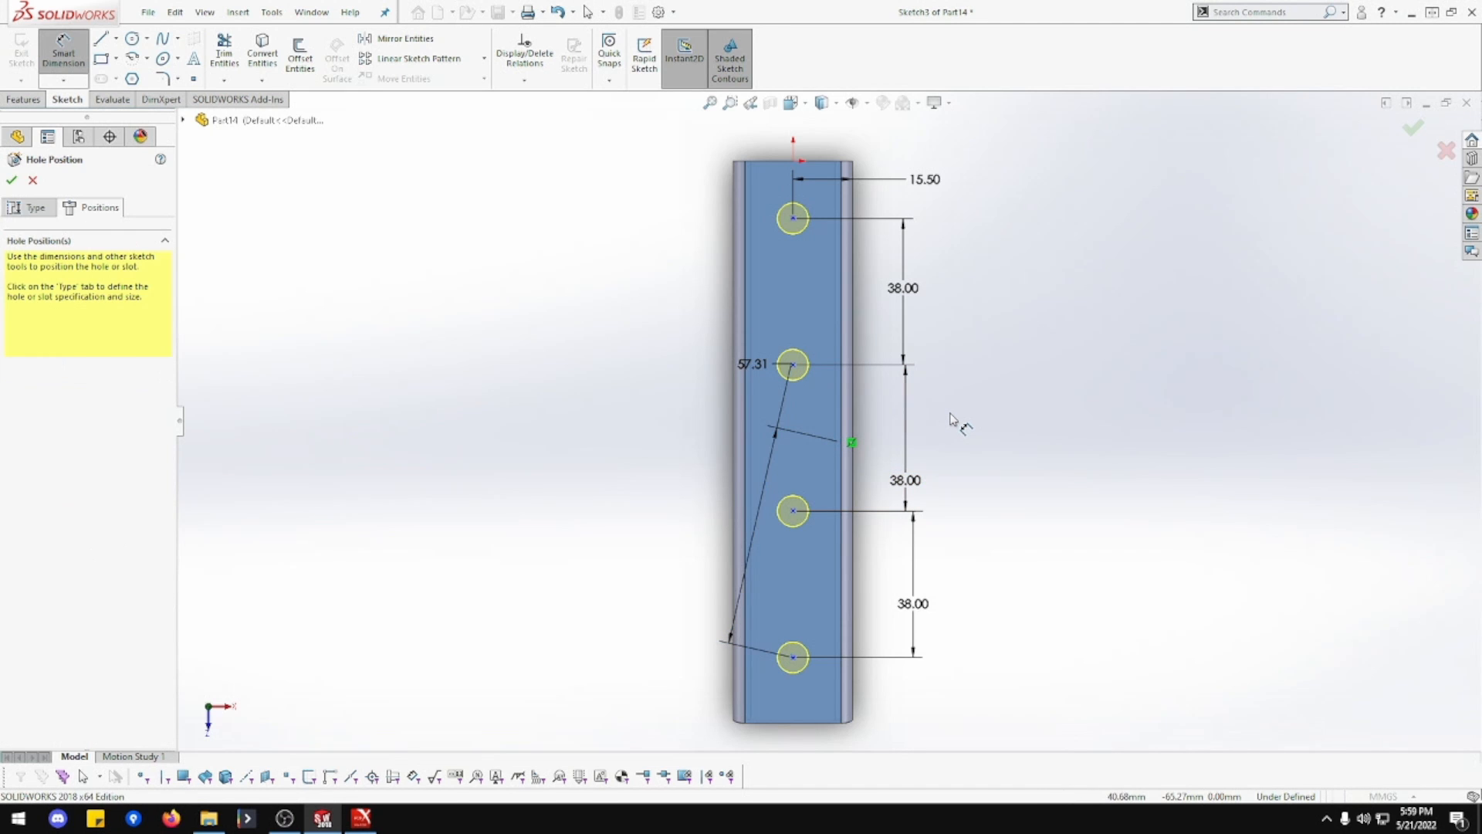
{"action": "key", "text": "Escape"}
{"action": "key", "text": "ctrl+z"}
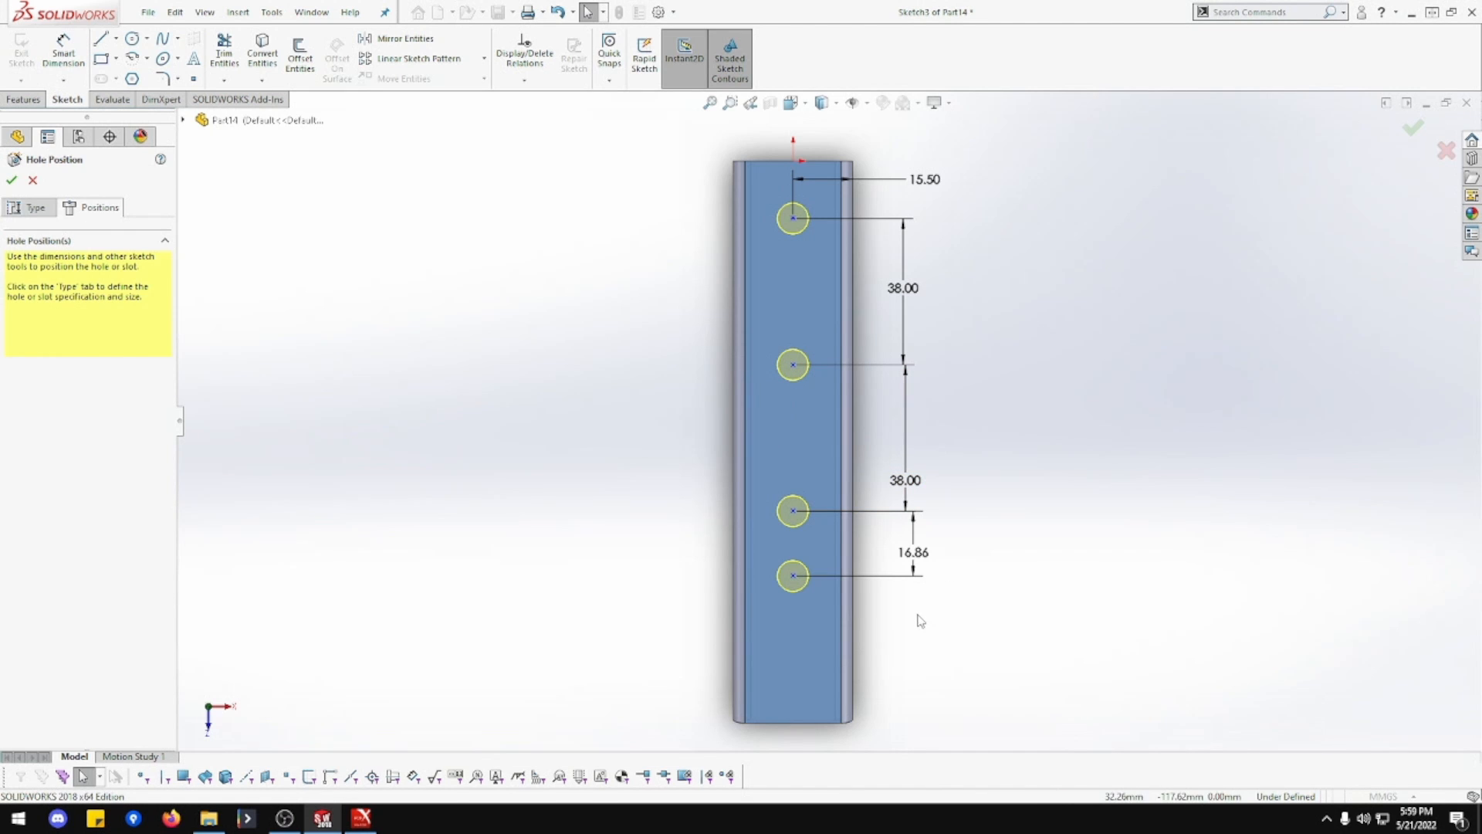
- Set the spacing dimension between the two lowest holes to 38 mm
{"action": "left_click", "coordinate": [922, 562]}
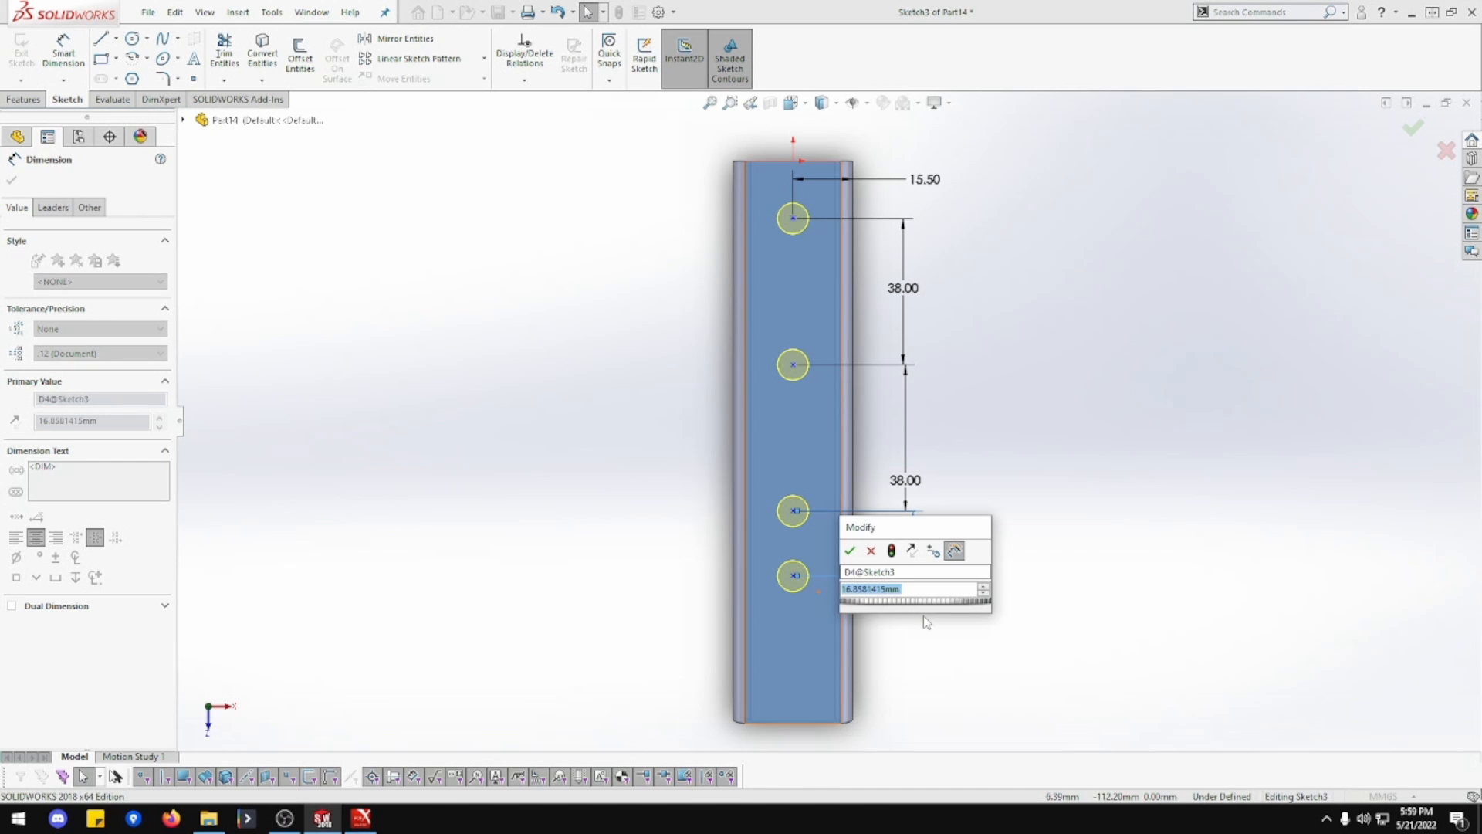
{"action": "type", "text": "38"}
{"action": "key", "text": "Return"}
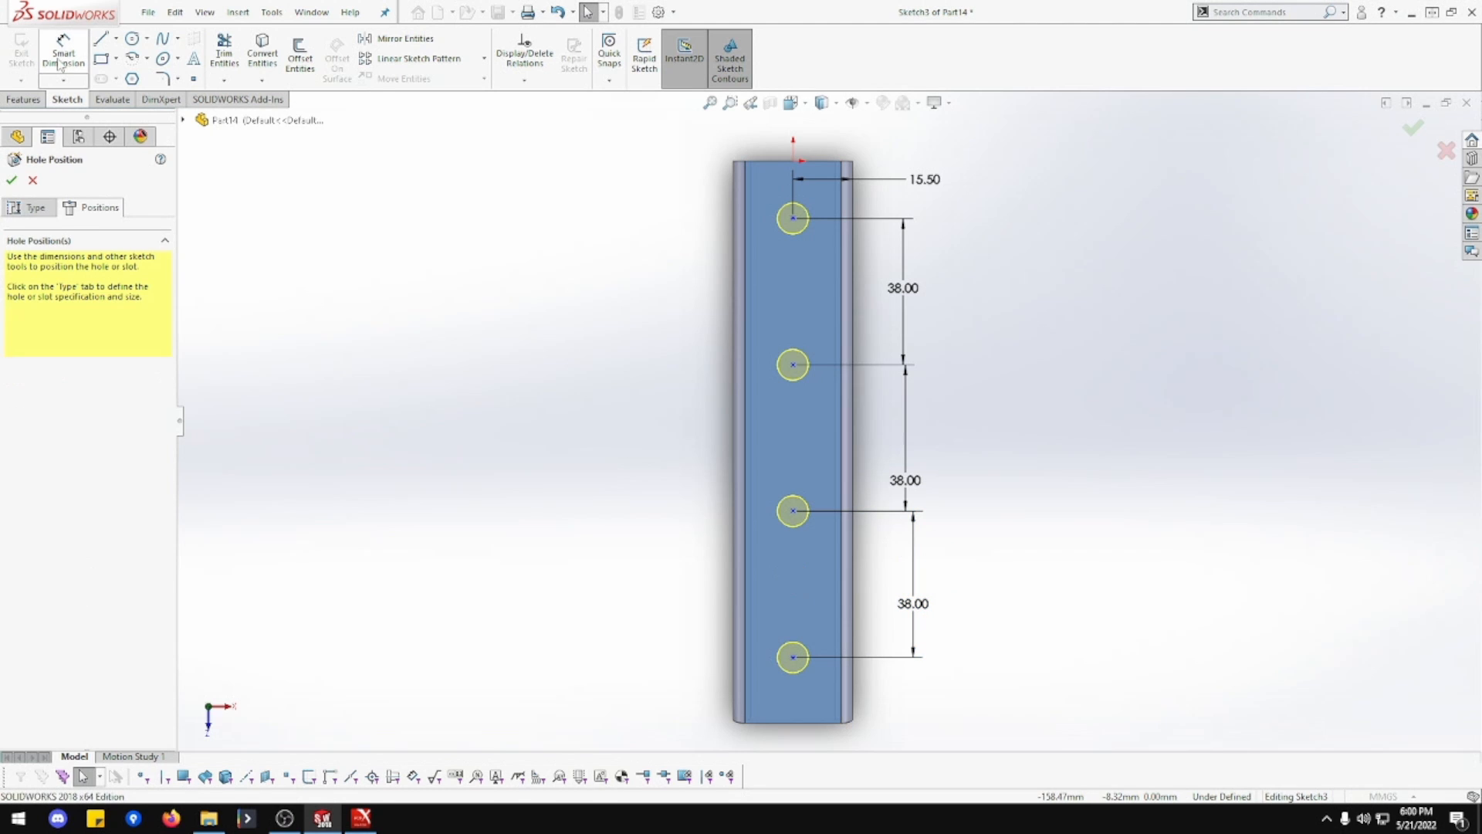
- Dimension the second hole from the midpoint of the top face's long right edge, with the distance set to 38/2 mm
{"action": "key", "text": "d"}
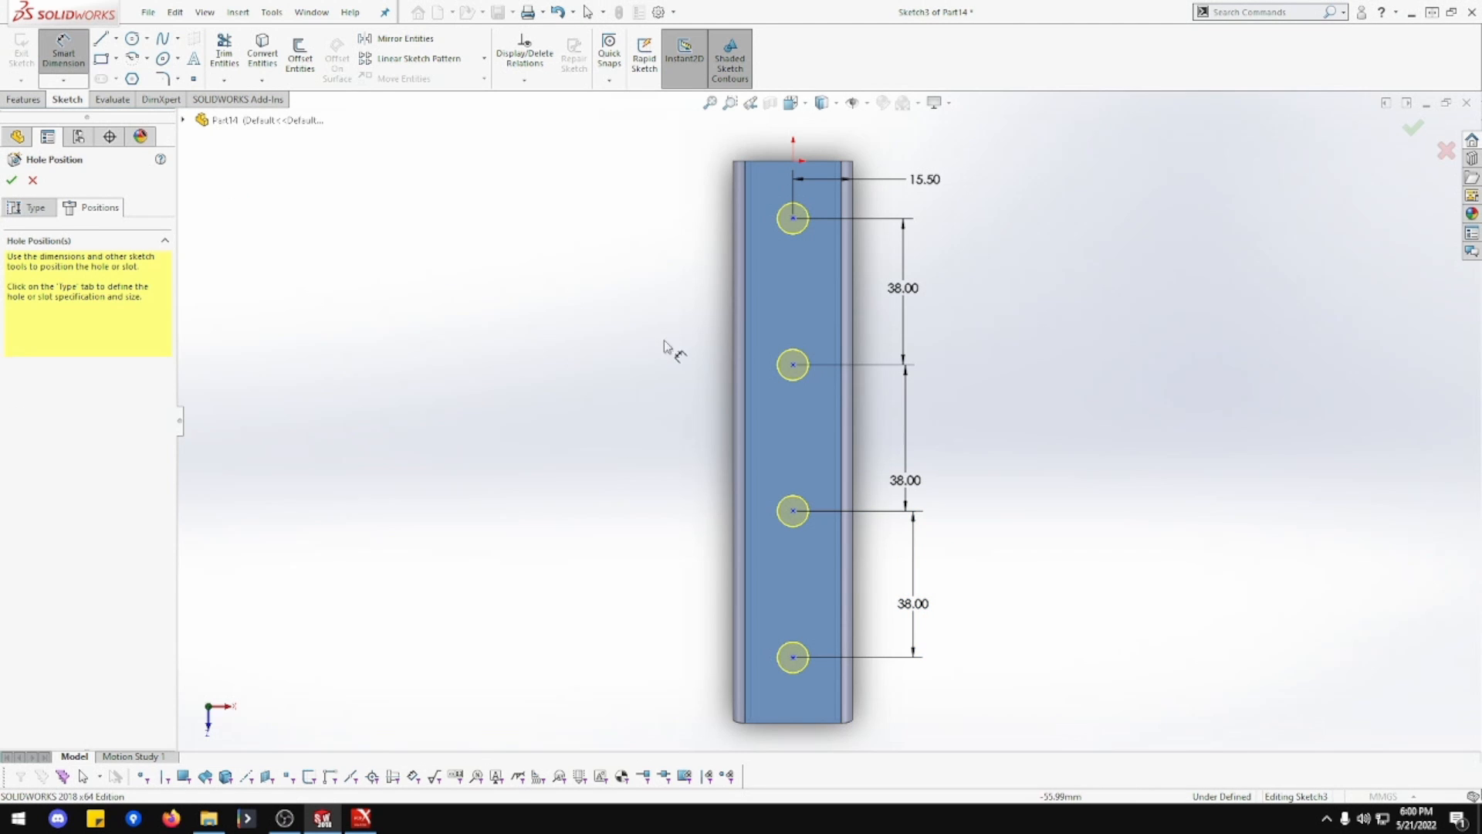
{"action": "left_click", "coordinate": [793, 366]}
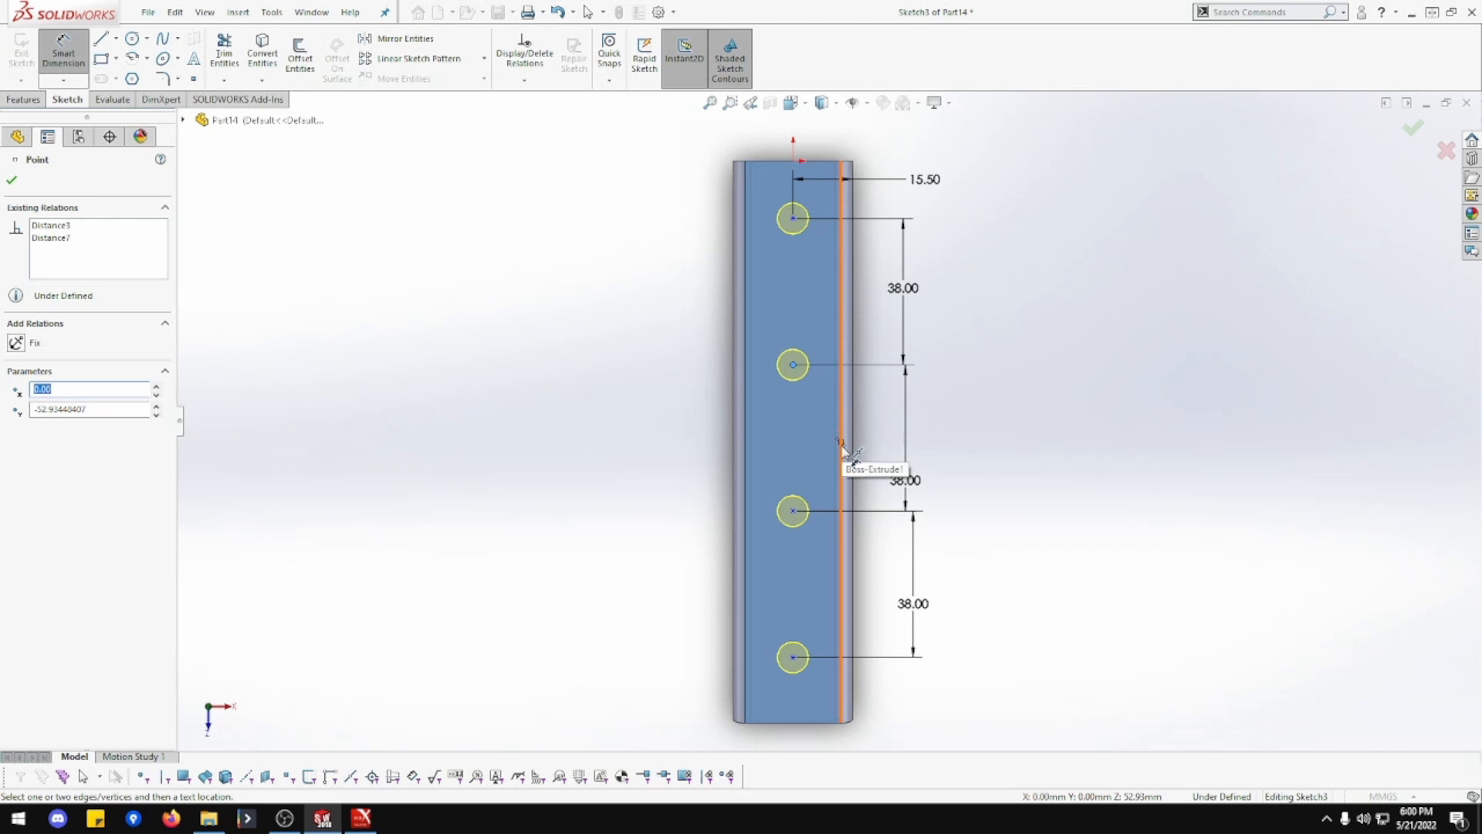
{"action": "left_click", "coordinate": [841, 444]}
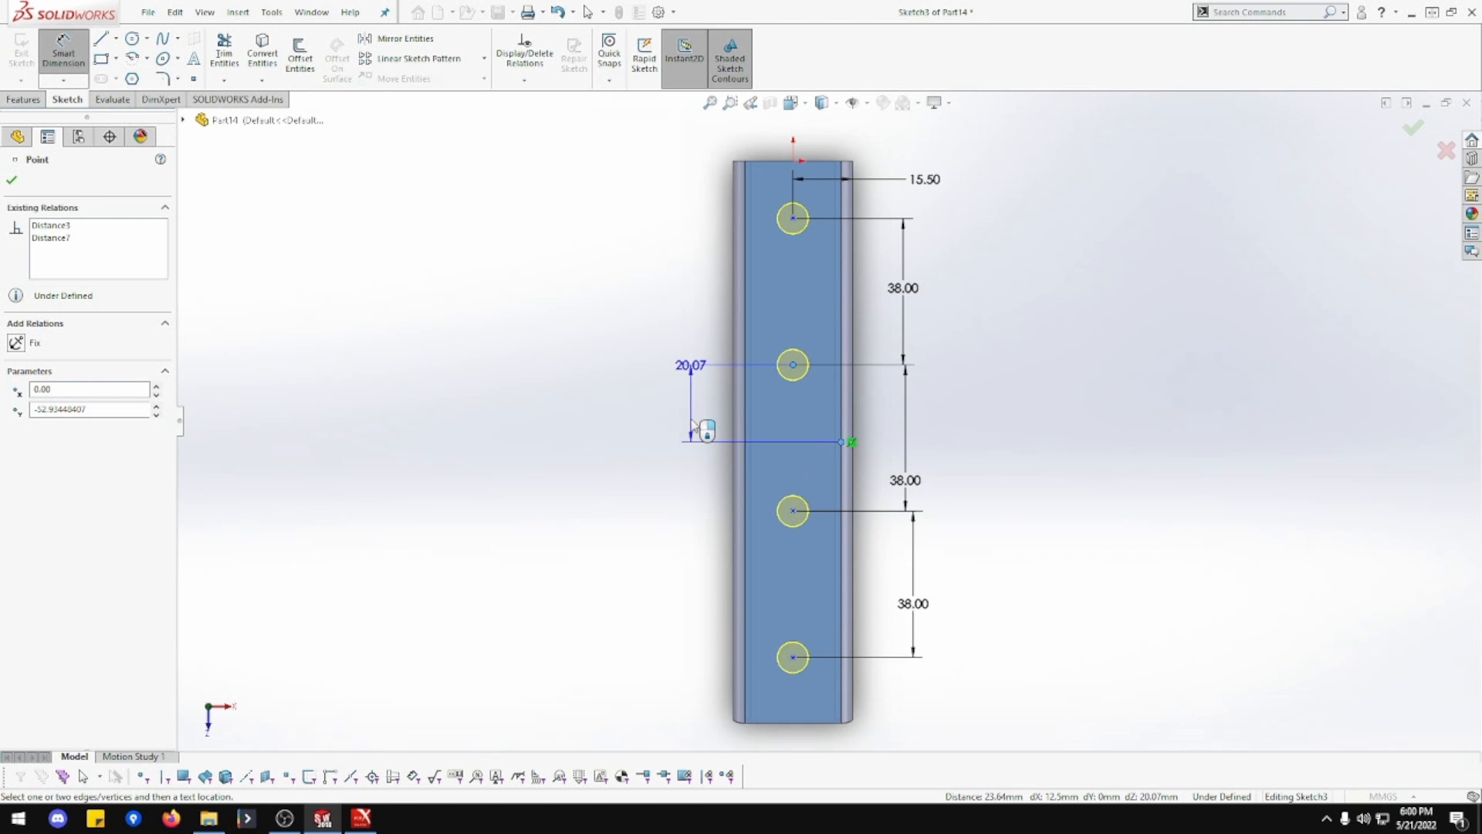
{"action": "left_click", "coordinate": [678, 423]}
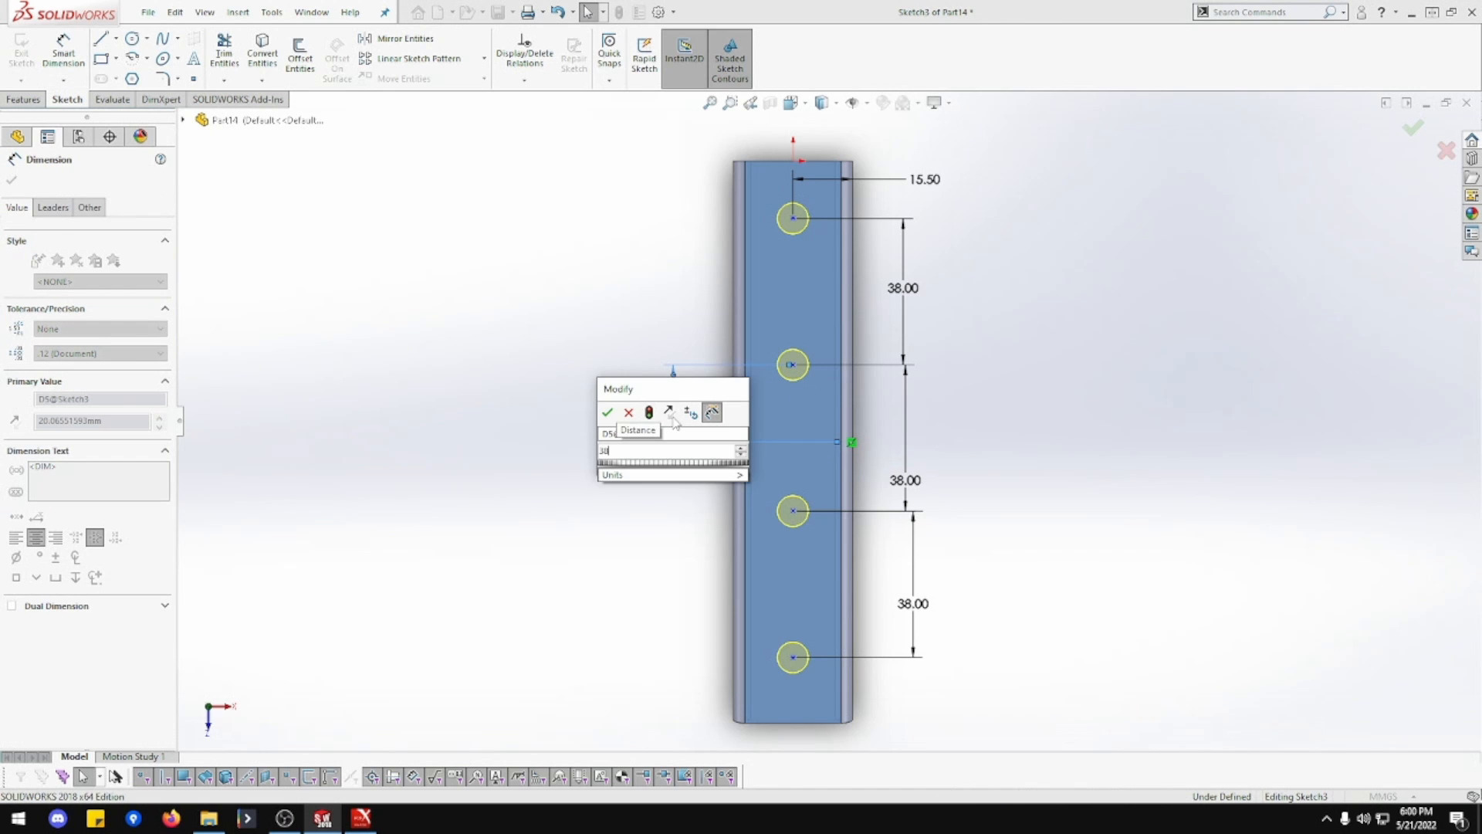
{"action": "type", "text": "38/2"}
{"action": "key", "text": "Return"}
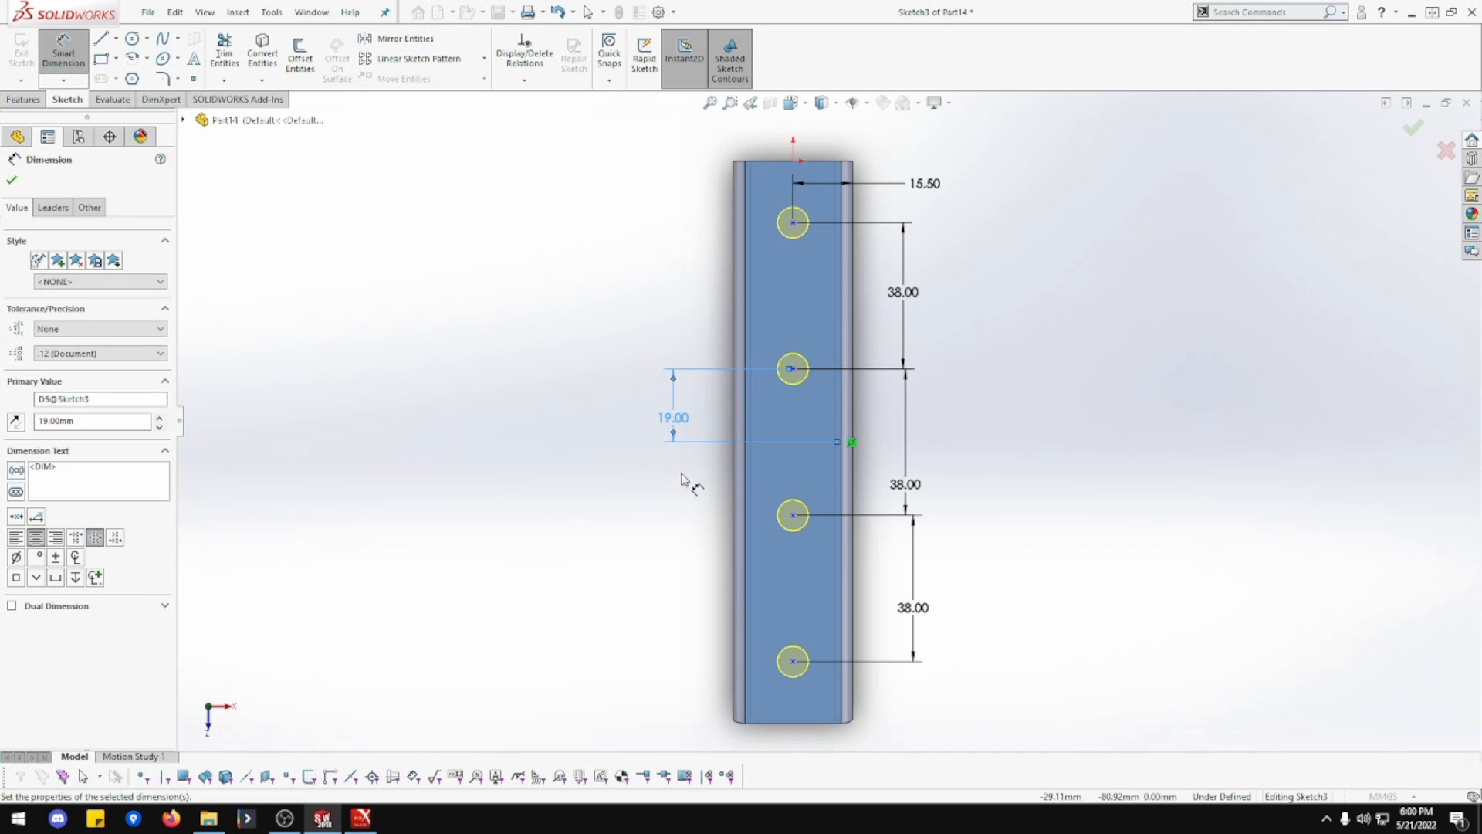
- Check the distances from the first and last holes to the nearest end edges of the top face, without placing dimensions
{"action": "left_click", "coordinate": [793, 222]}
{"action": "left_click", "coordinate": [776, 171]}
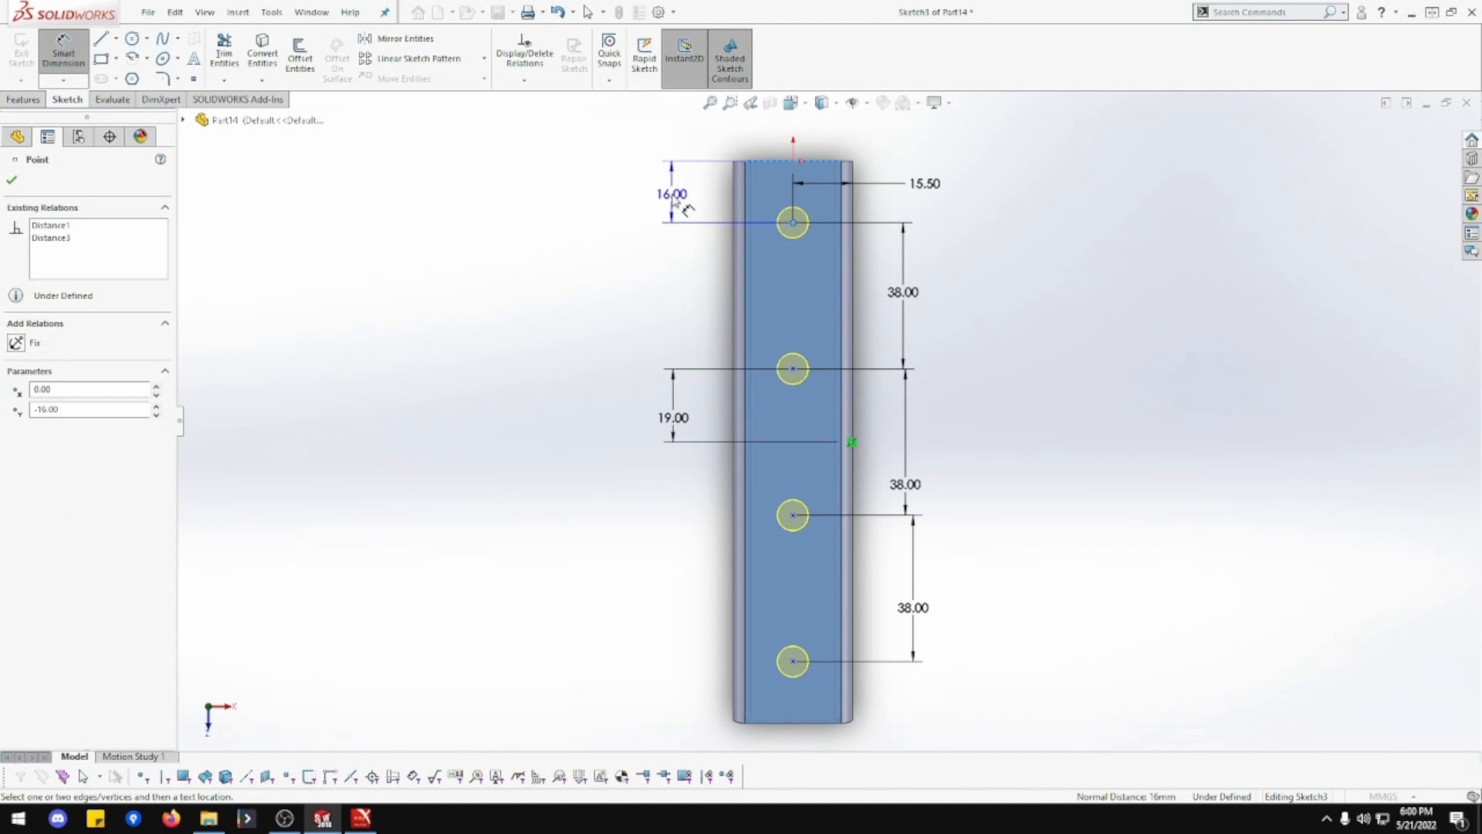
{"action": "key", "text": "Escape"}
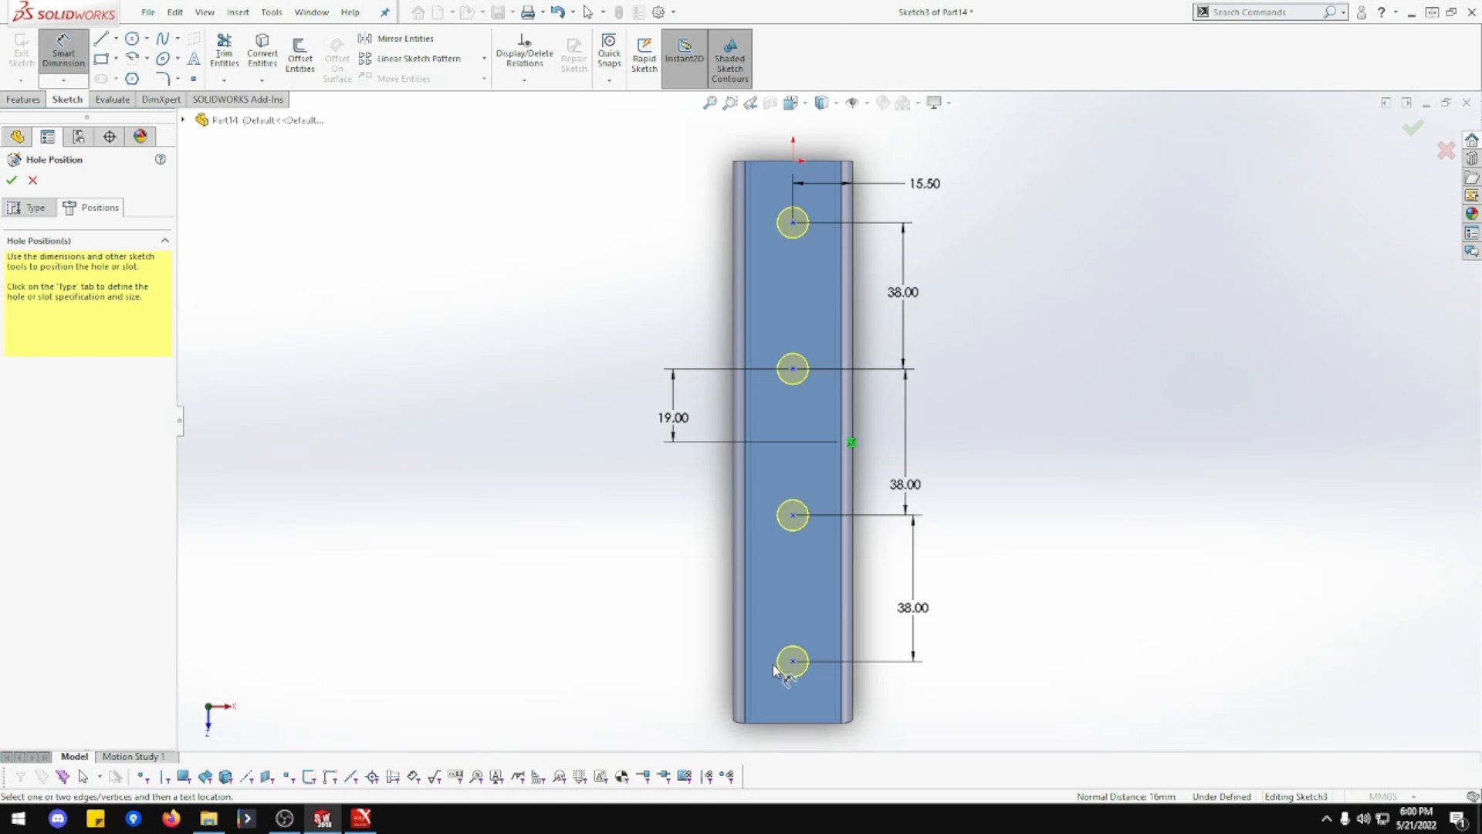
{"action": "left_click", "coordinate": [793, 662]}
{"action": "left_click", "coordinate": [798, 723]}
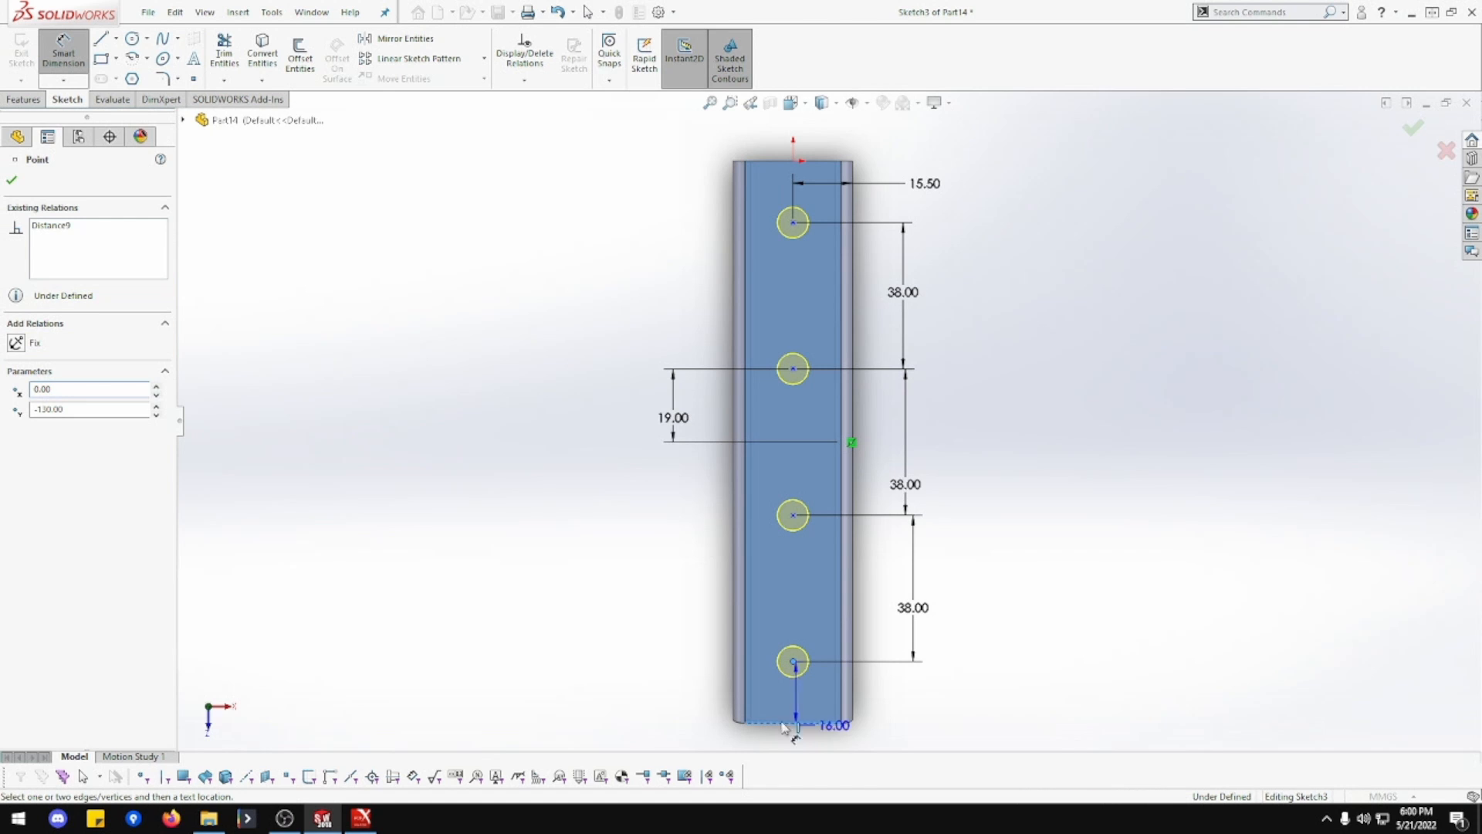
{"action": "key", "text": "Escape"}
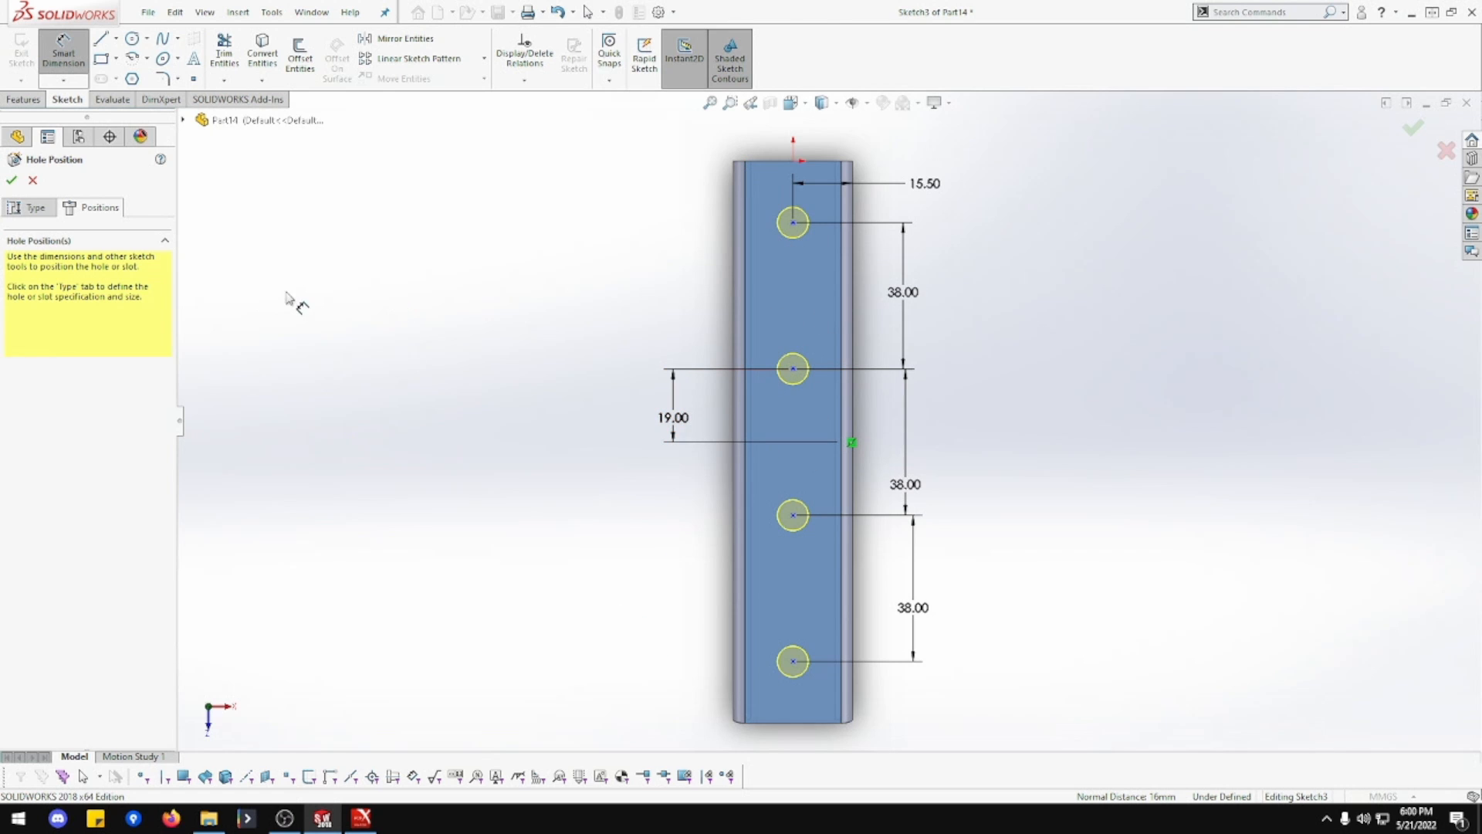
- Finish the four-hole feature on the top face and inspect the whole bracket in an angled view
{"action": "left_click", "coordinate": [11, 180]}
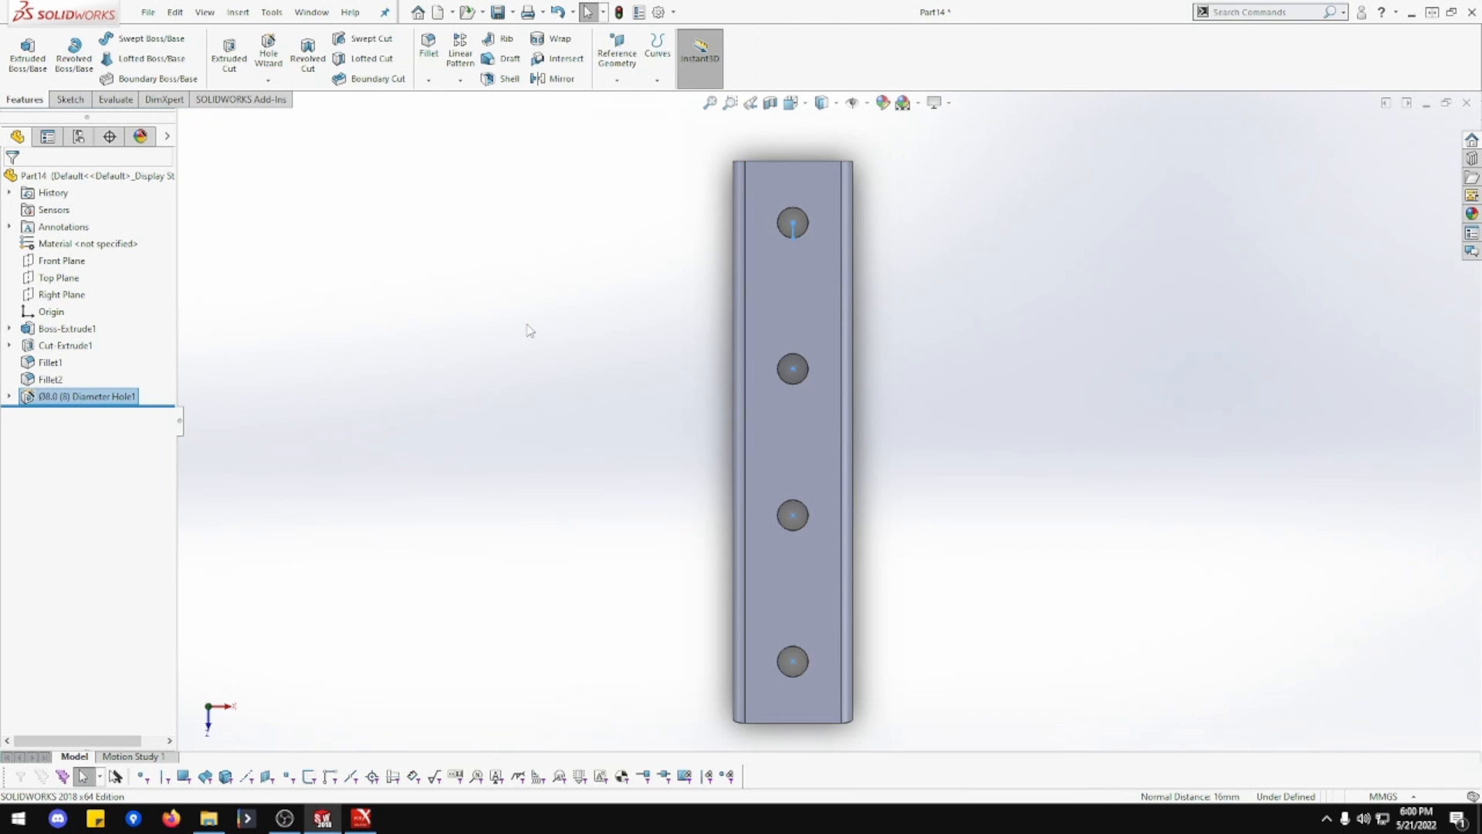
{"action": "middle_click_drag", "start_coordinate": [528, 332], "coordinate": [440, 238]}
{"action": "left_click", "coordinate": [457, 297]}
{"action": "middle_click_drag", "start_coordinate": [457, 298], "coordinate": [620, 439]}
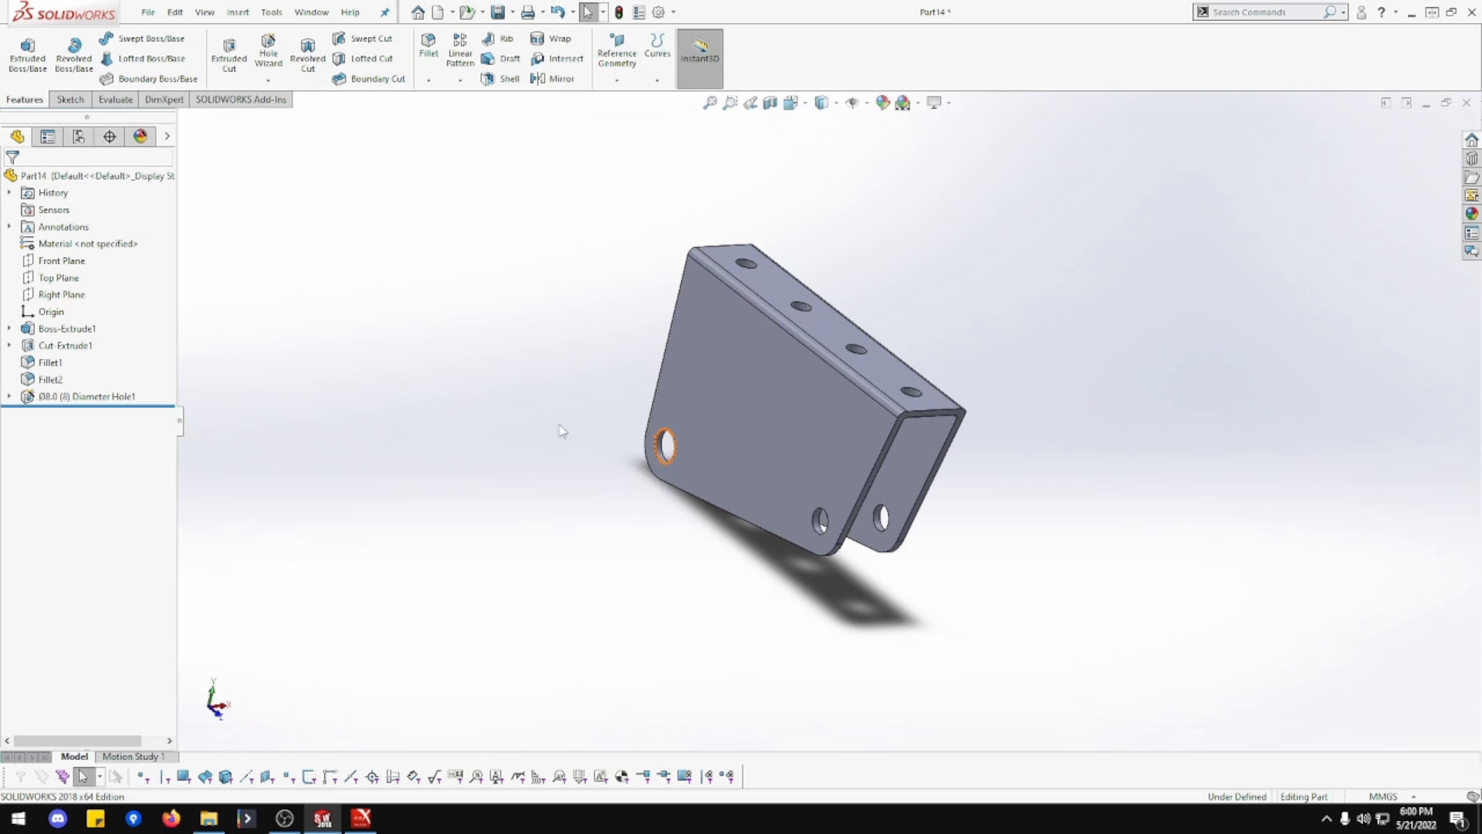
{"action": "left_click", "coordinate": [710, 102]}
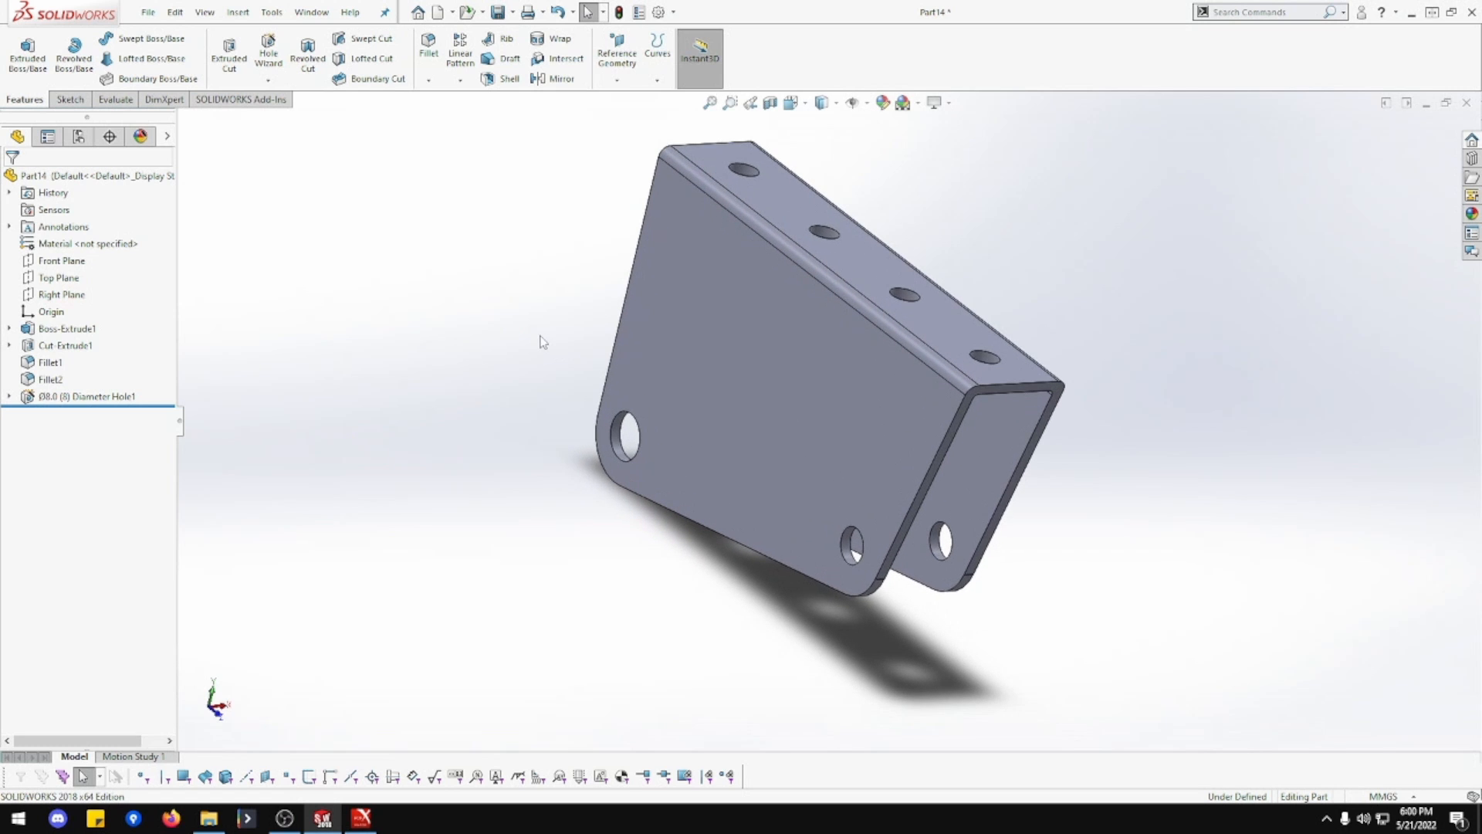